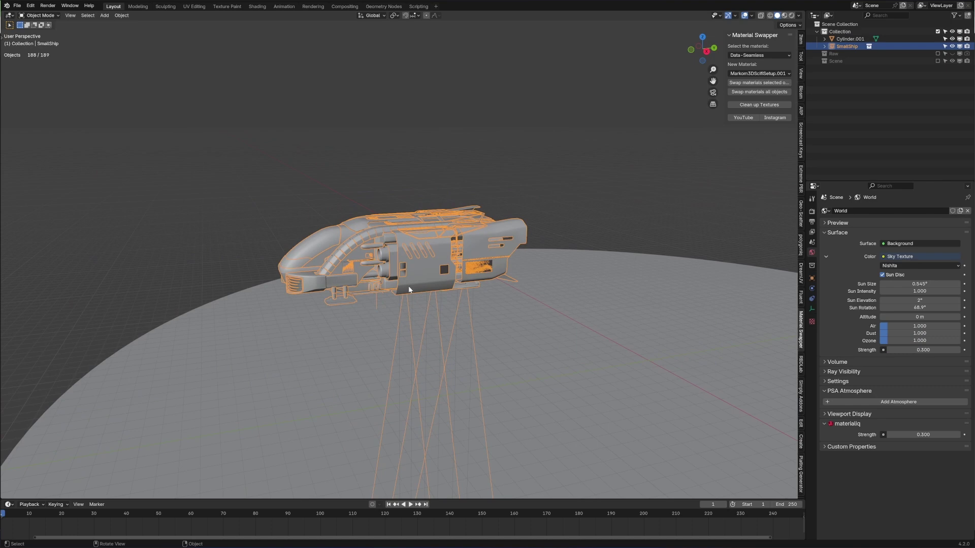
Step: Extrude the large round ground disc upward into a thick platform and raise its top face by about 4.78 m
scroll(504, 282, "down", 5)
middle_click_drag(503, 281, 423, 321)
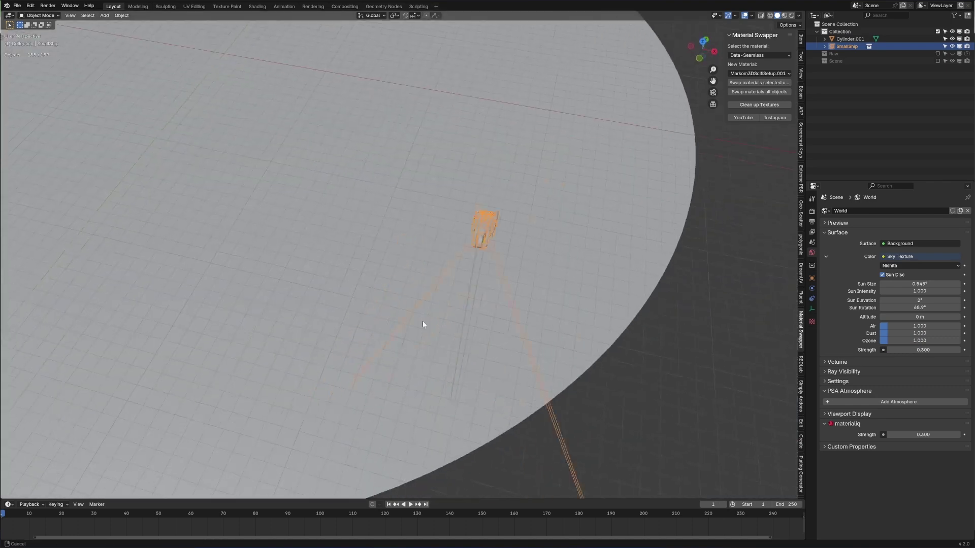
left_click_drag(423, 321, 428, 347)
scroll(428, 346, "down", 3)
middle_click_drag(428, 346, 435, 330)
scroll(435, 330, "down", 2)
left_click(305, 362)
middle_click_drag(292, 367, 520, 258, "shift")
key("Tab")
key("e")
left_click(525, 243)
key("g")
key("z")
left_click(523, 246)
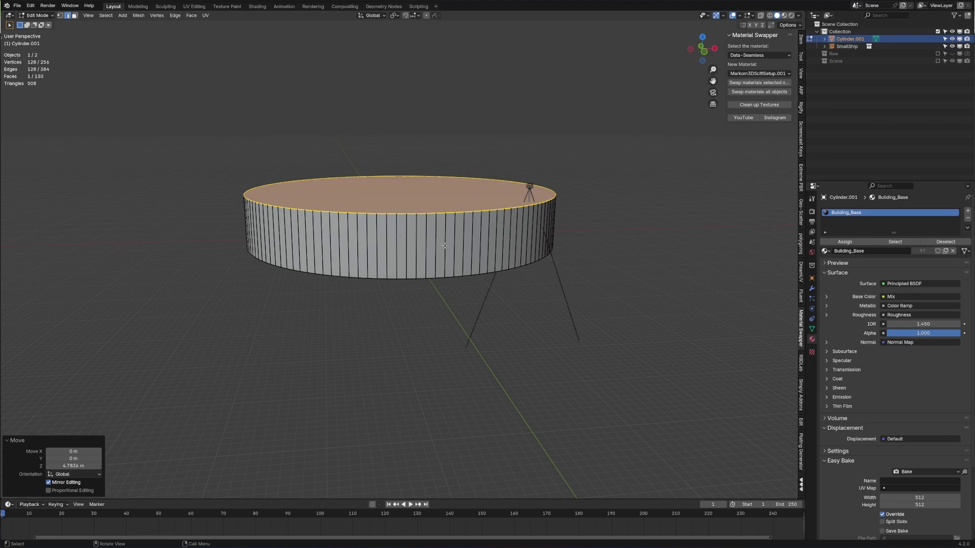
Step: Scale up the platform's top face slightly so that its side wall flares outward
middle_click_drag(358, 237, 389, 172)
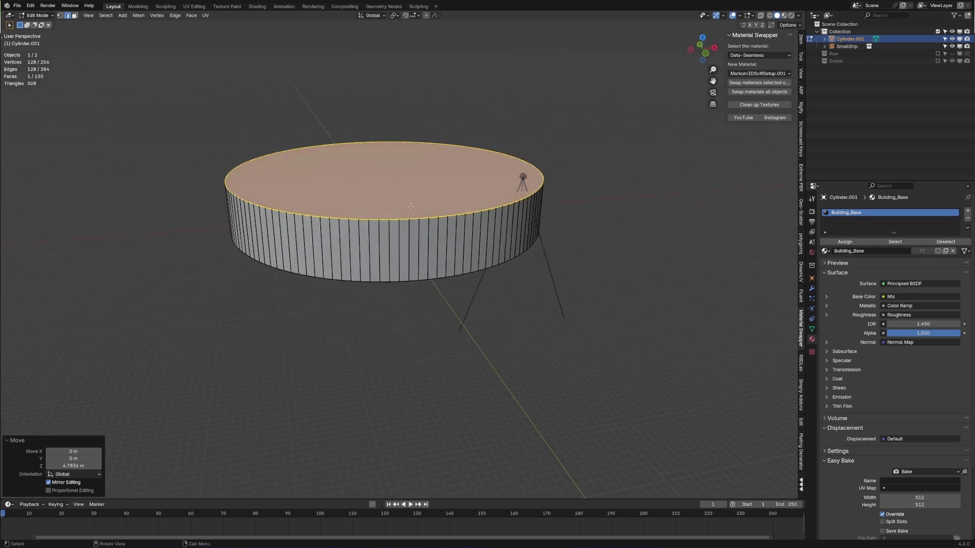
key("s")
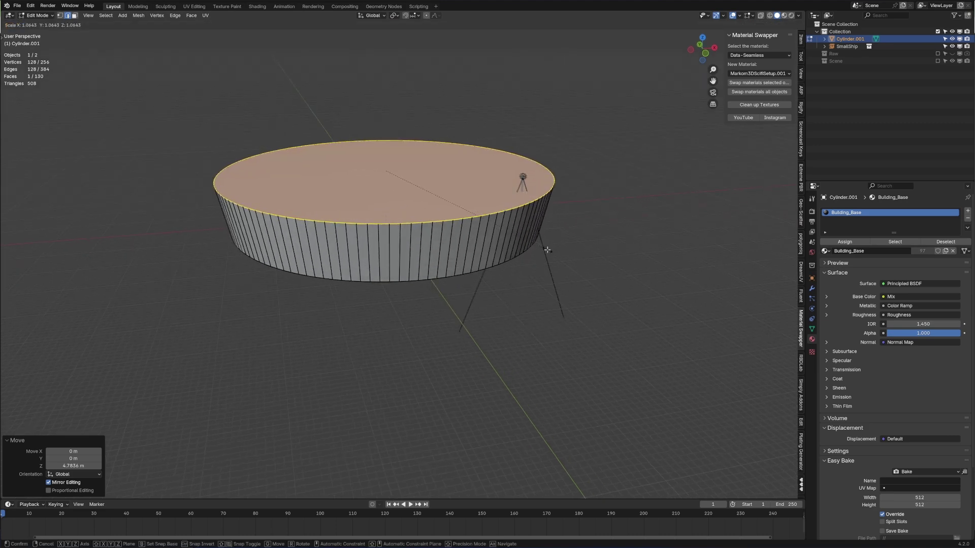
left_click(542, 245)
scroll(427, 239, "up", 1)
key("Tab")
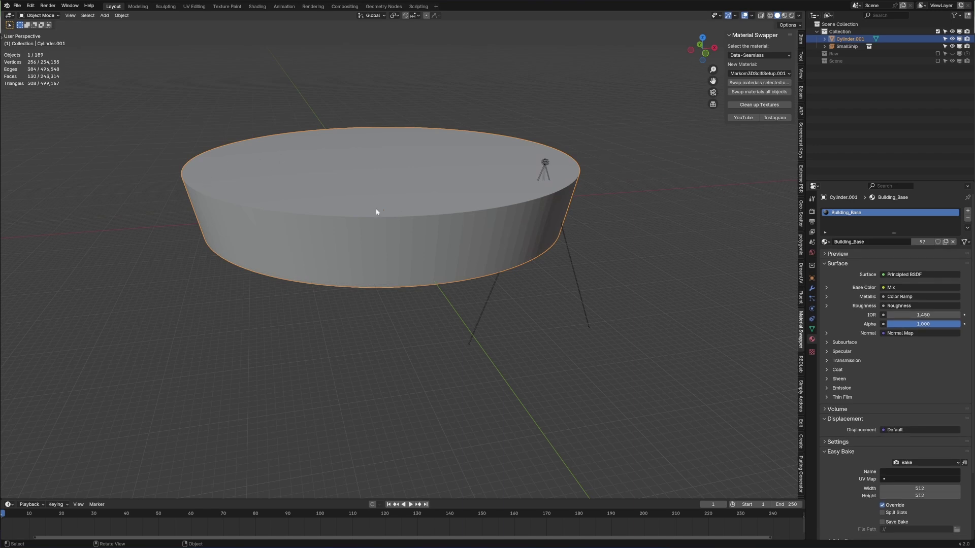
Step: Snap the 3D cursor to the round platform's origin
key("shift+s")
left_click(402, 247)
Step: Add a UV sphere at the 3D cursor and raise its mesh vertically by about 15.54 m
key("shift+a")
mouse_move(380, 201)
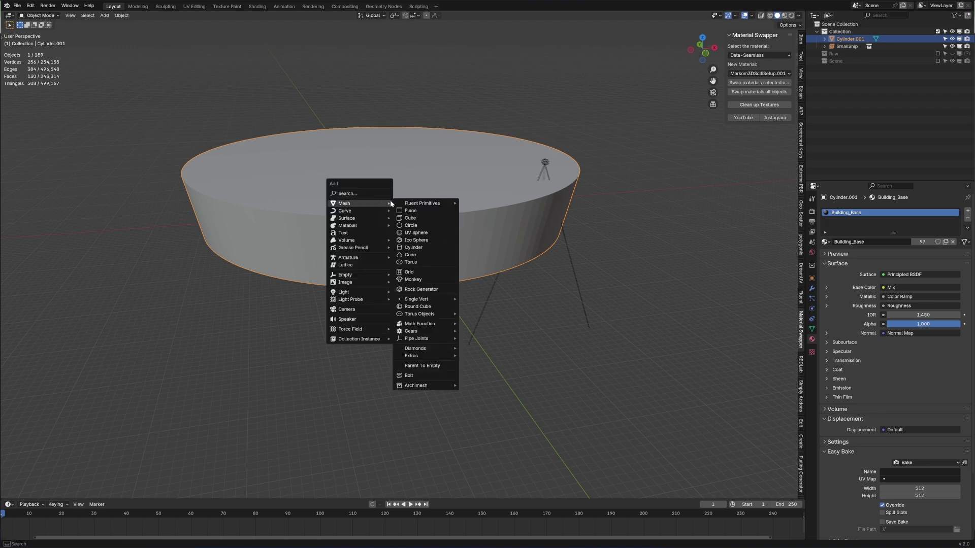
left_click(420, 233)
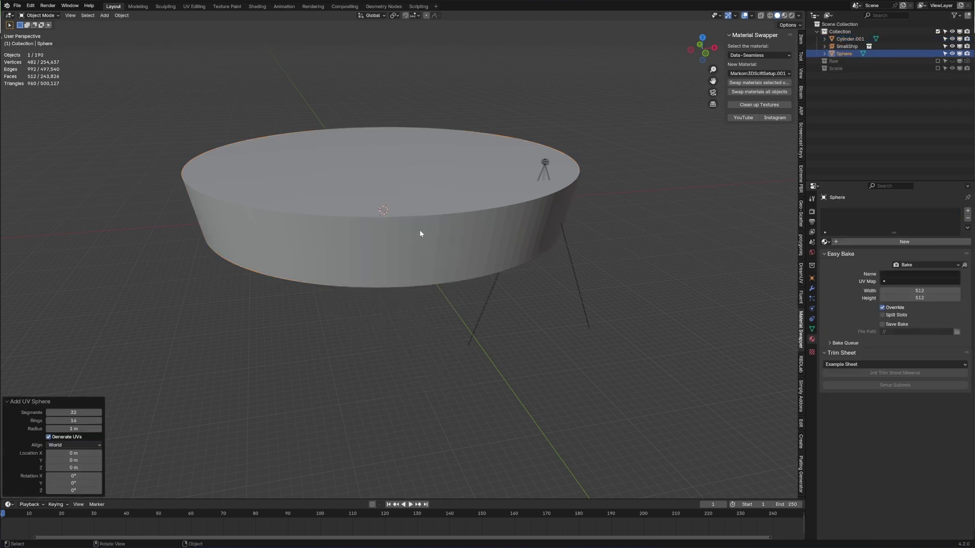
key("Tab")
key("g")
key("z")
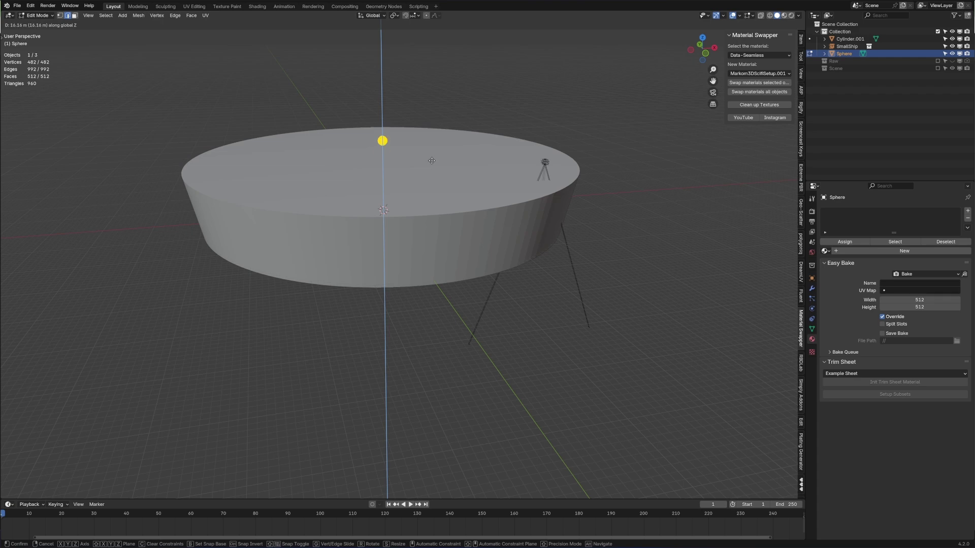
left_click(432, 161)
Step: Scale the sphere evenly by about 40.1 and flatten it vertically by a factor of about 0.337
key("s")
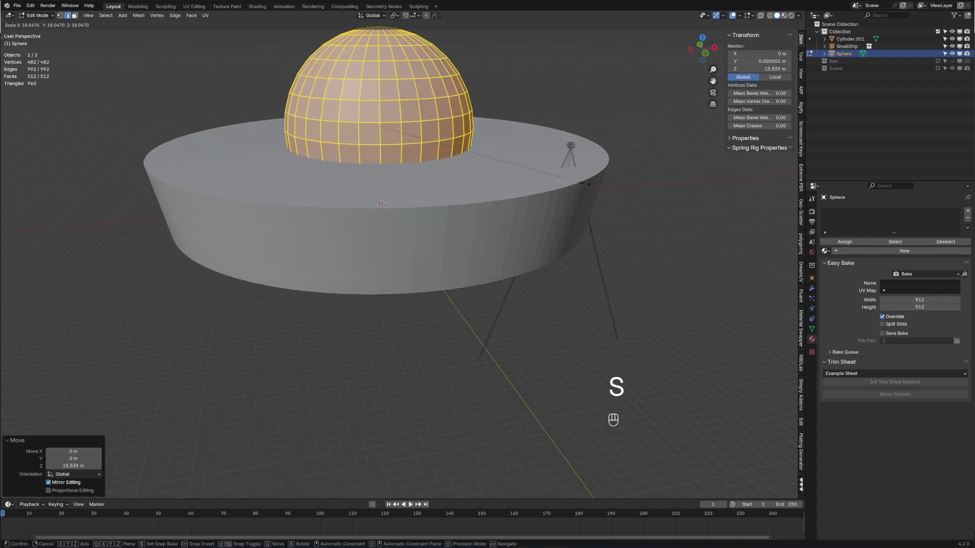
left_click(333, 294)
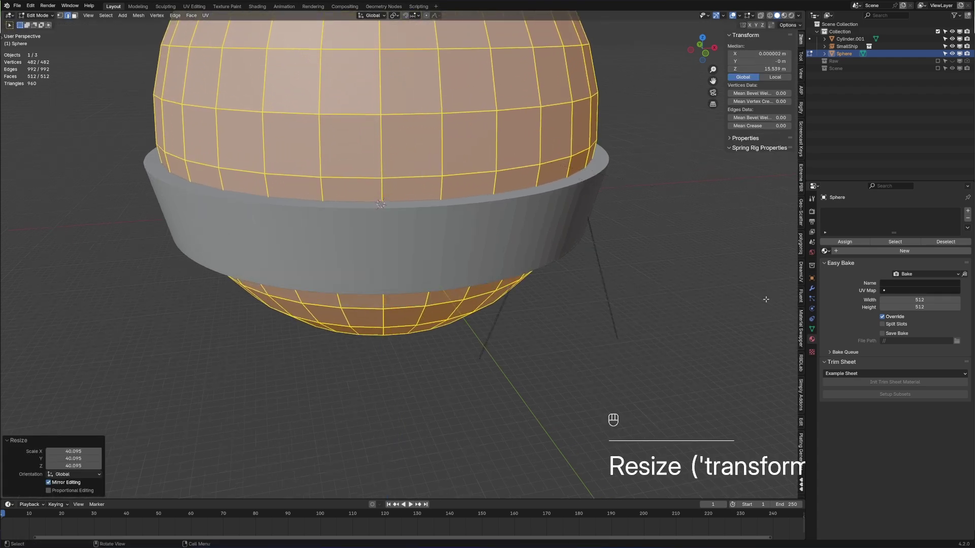
key("s")
key("z")
left_click(499, 186)
Step: Lower the flattened sphere to about 9.78 m in Z and scale it by about 1.043 to fit the platform
key("g")
key("z")
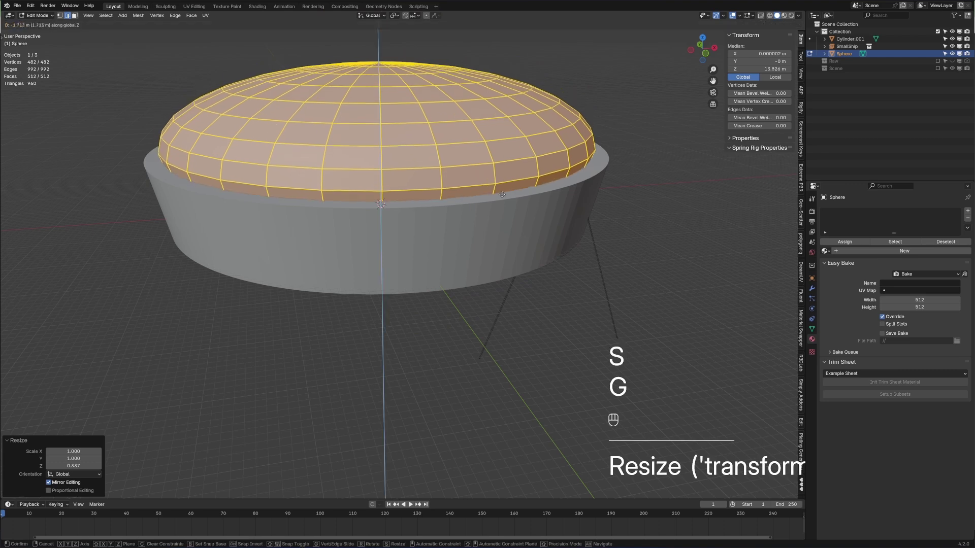
left_click(571, 145)
key("s")
left_click(571, 145)
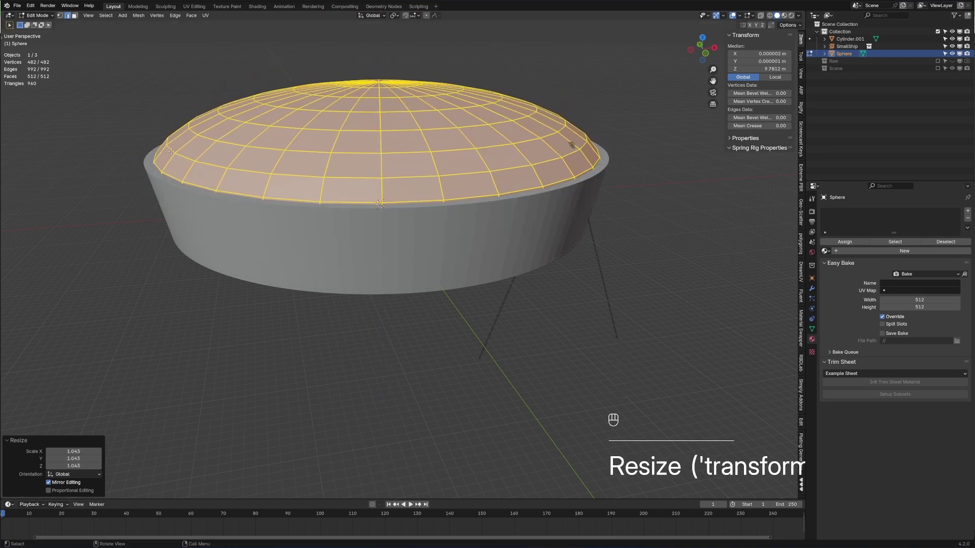
Step: Delete the flattened sphere object from the scene
middle_click_drag(285, 86, 355, 139)
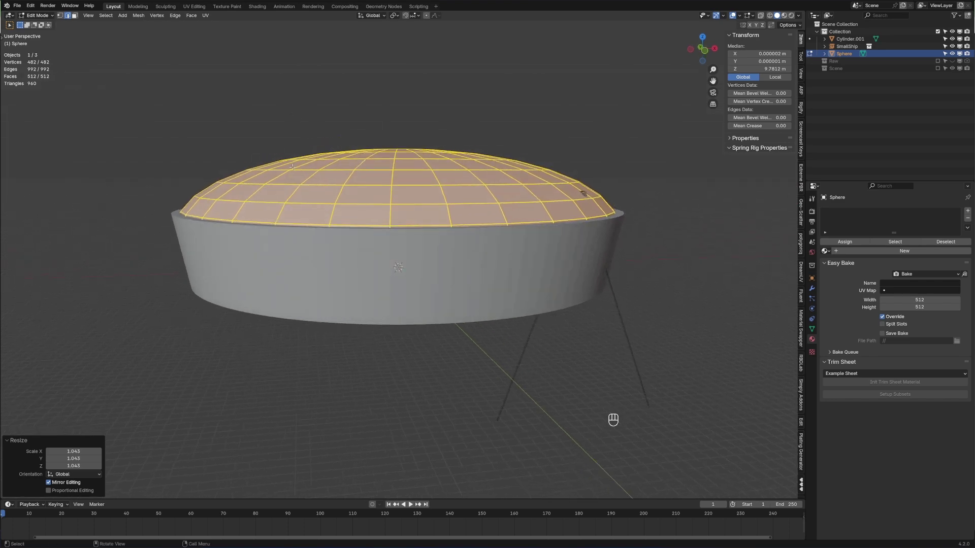
key("Tab")
key("Delete")
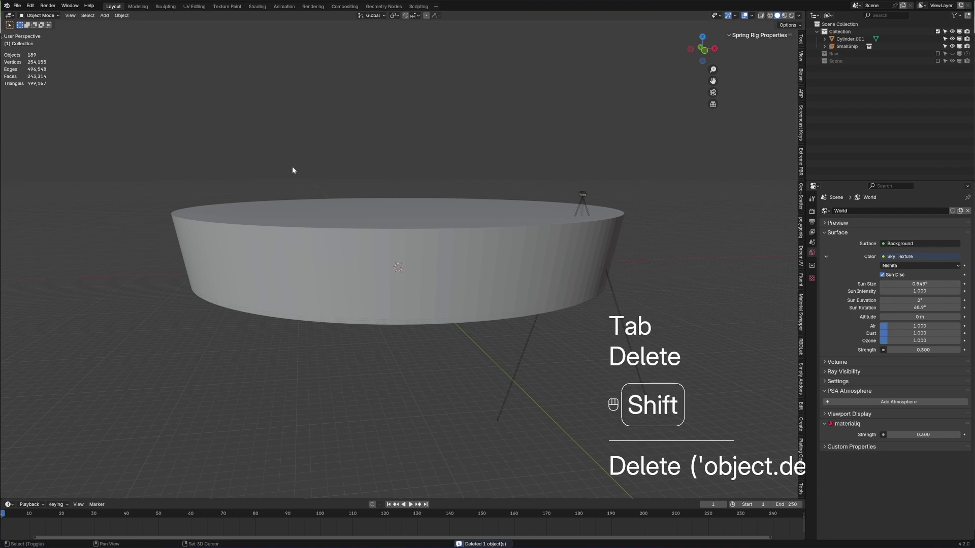
Step: Add a new UV sphere at the 3D cursor with 64 segments and 32 rings
key("shift+a")
mouse_move(293, 168)
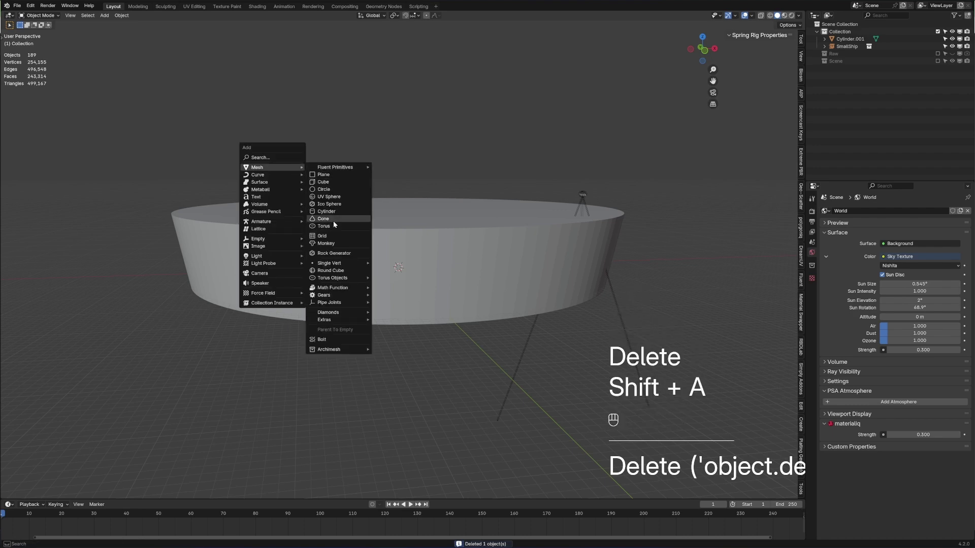
left_click(335, 197)
left_click(74, 420)
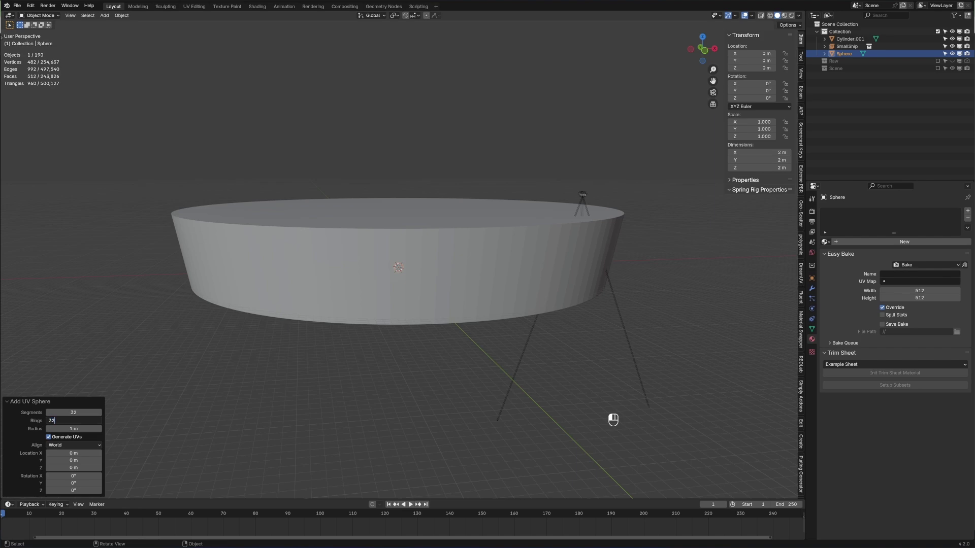
type("32")
key("Return")
left_click(73, 412)
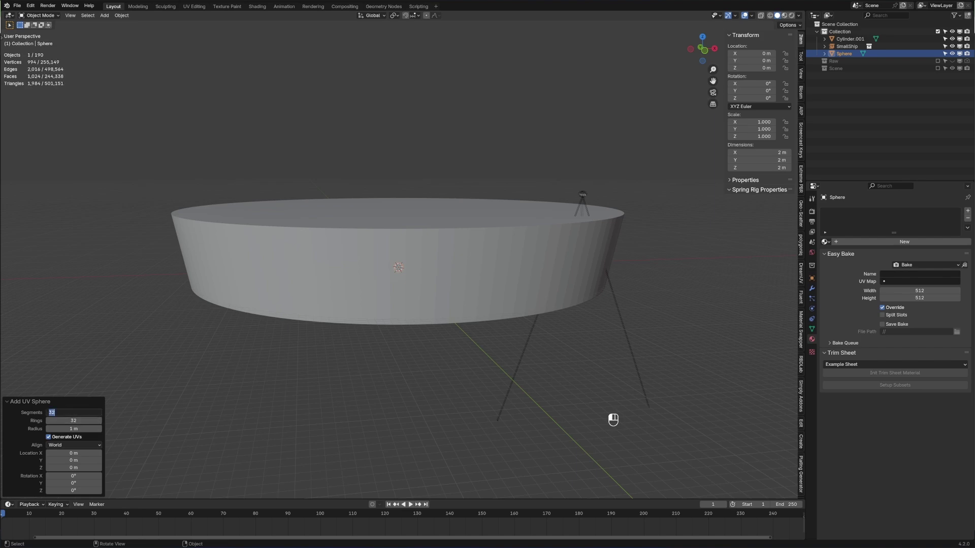
type("64")
key("Return")
Step: Raise the new sphere's whole mesh vertically by about 13.73 m and scale it up evenly above the platform
key("Tab")
key("g")
key("z")
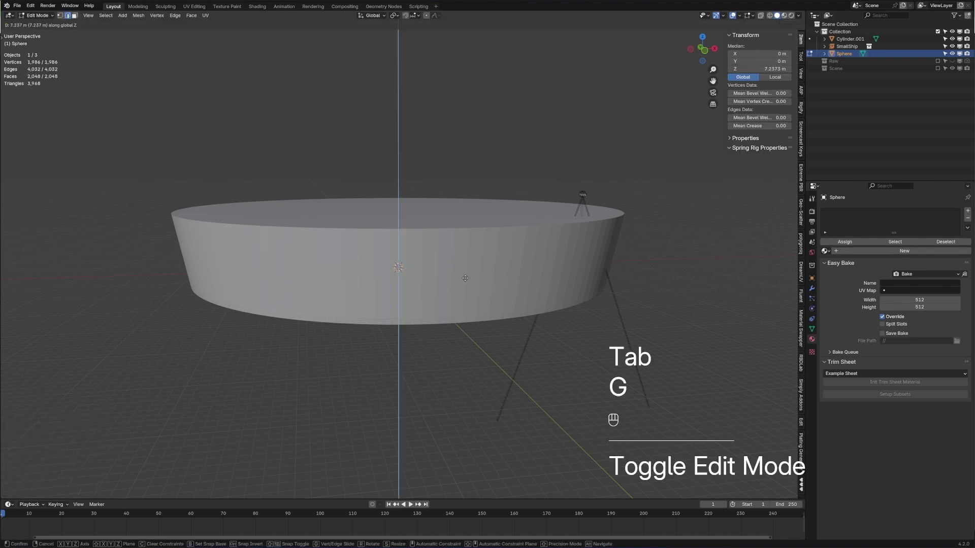
left_click(468, 250)
key("s")
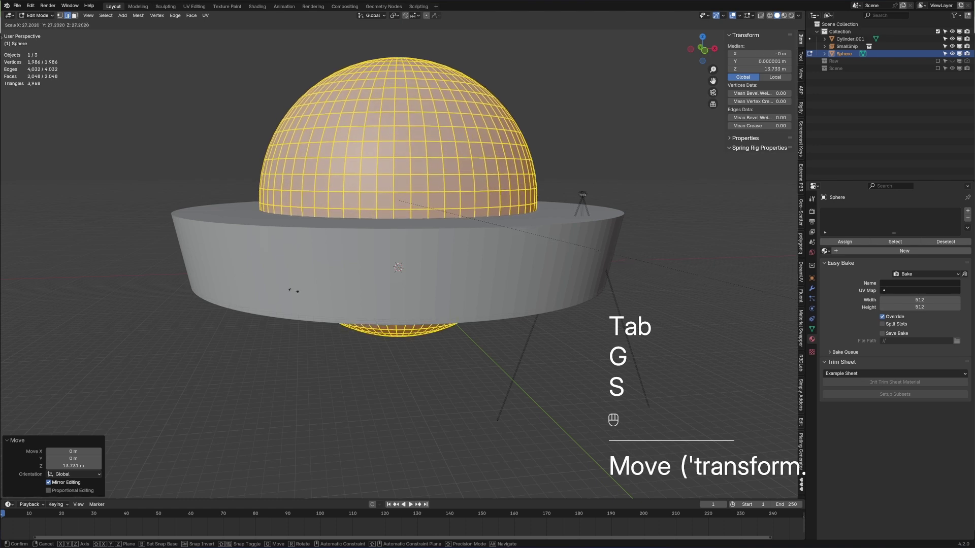
left_click(694, 343)
Step: Flatten the sphere vertically by a factor of about 0.342 and scale it evenly by about 1.547 to span the platform
key("s")
key("z")
left_click(484, 282)
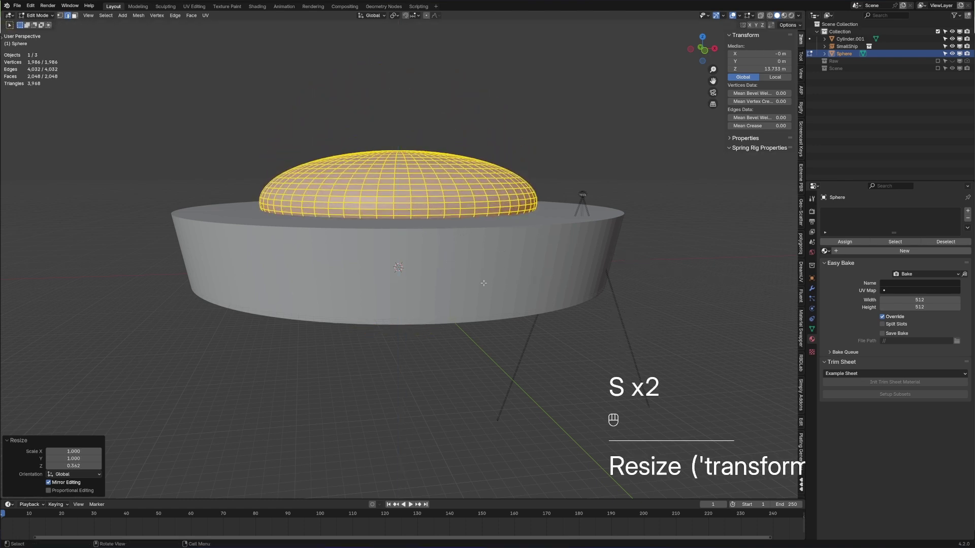
key("s")
left_click(603, 321)
key("s")
right_click(598, 320)
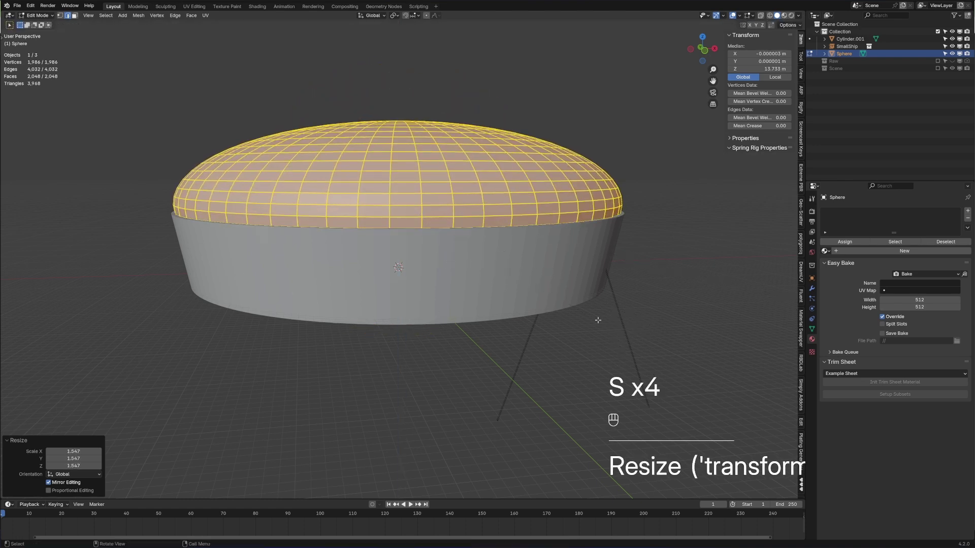
Step: Lower the flattened sphere to about 10.5 m in Z and scale it by about 1.011 to meet the platform's rim
key("s")
key("z")
key("g")
key("s")
left_click(474, 255)
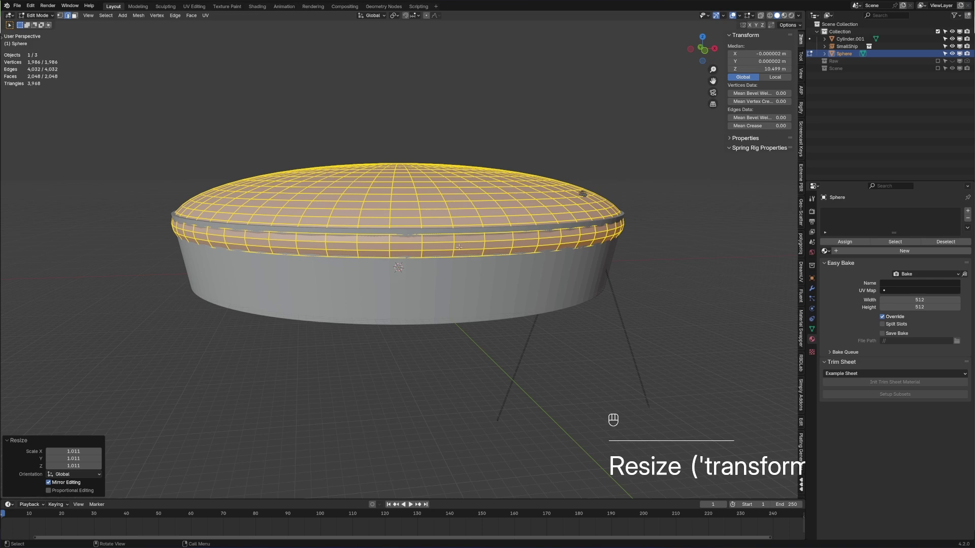
Step: Rip the sphere along a horizontal edge loop above the platform's rim and delete the vertices of the lower part
left_click(383, 208, "alt")
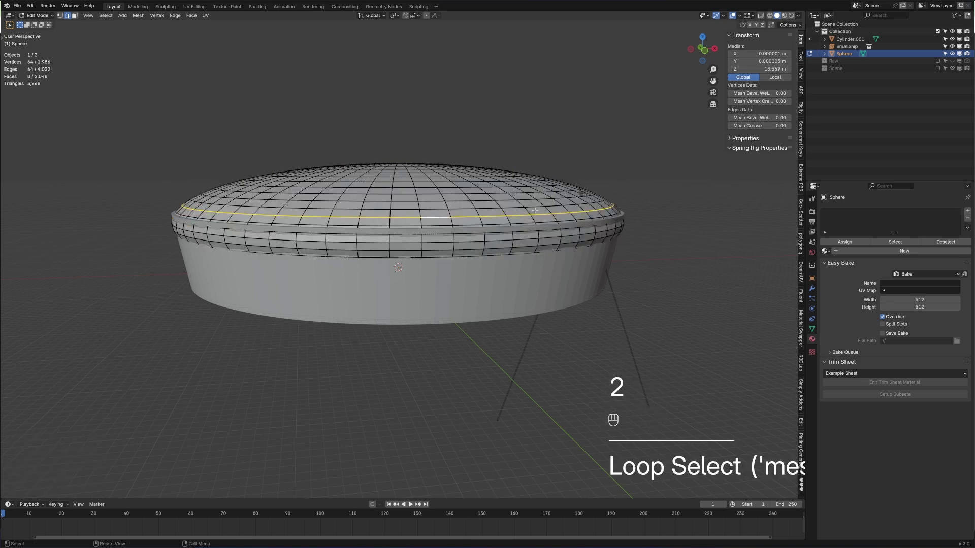
left_click(400, 208, "alt")
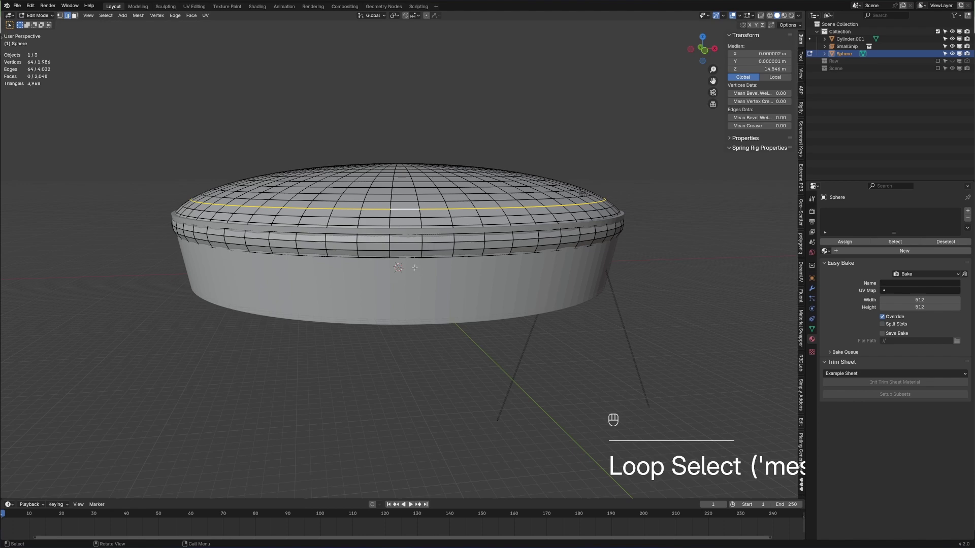
key("v")
right_click(416, 311)
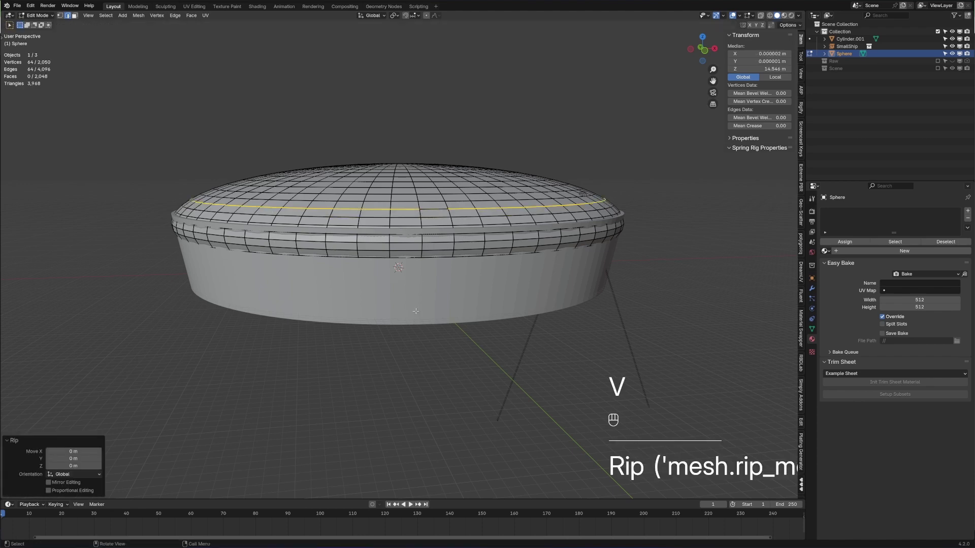
left_click(418, 252)
key("ctrl+l")
key("Delete")
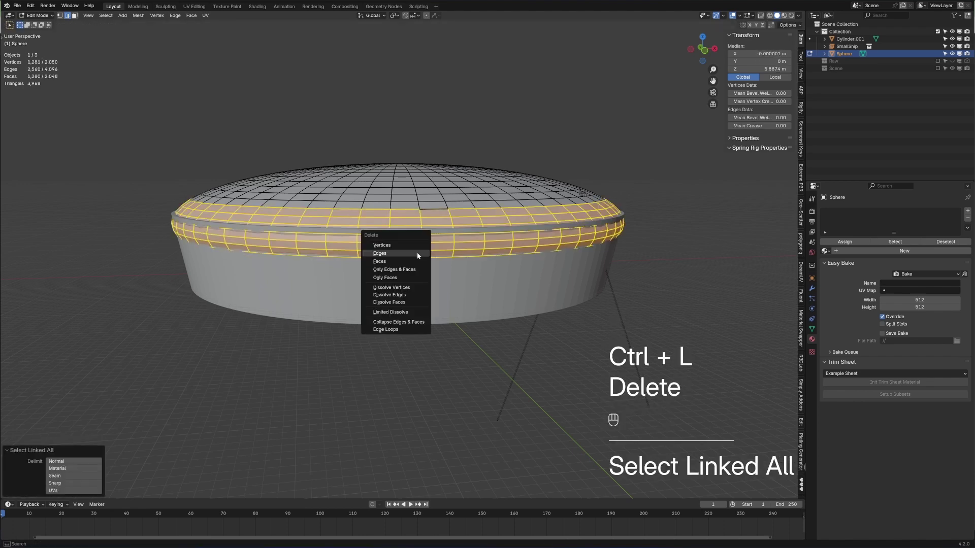
left_click(412, 246)
Step: Delete the lowest edge loop of the remaining dome to make it slightly narrower
middle_click_drag(412, 245, 468, 233)
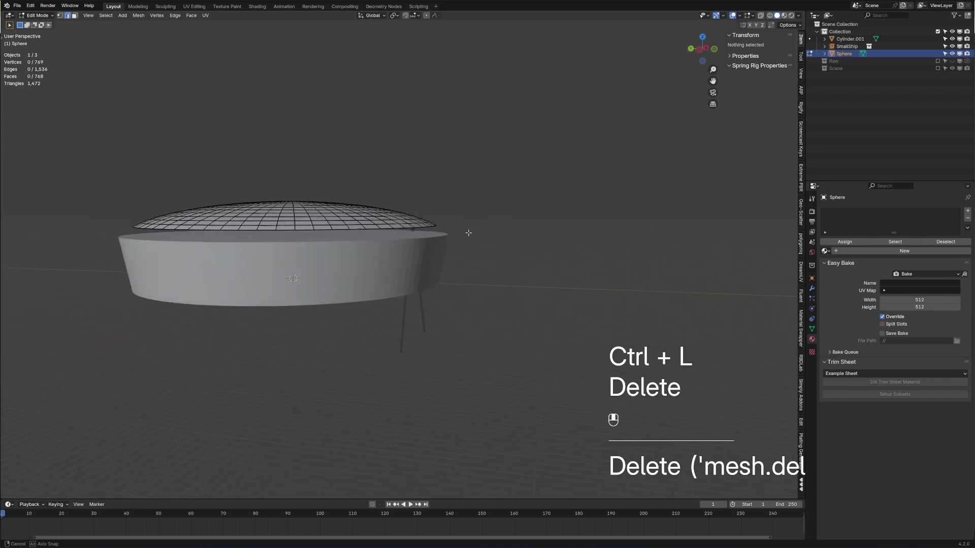
scroll(468, 233, "up", 5)
left_click(521, 263, "alt")
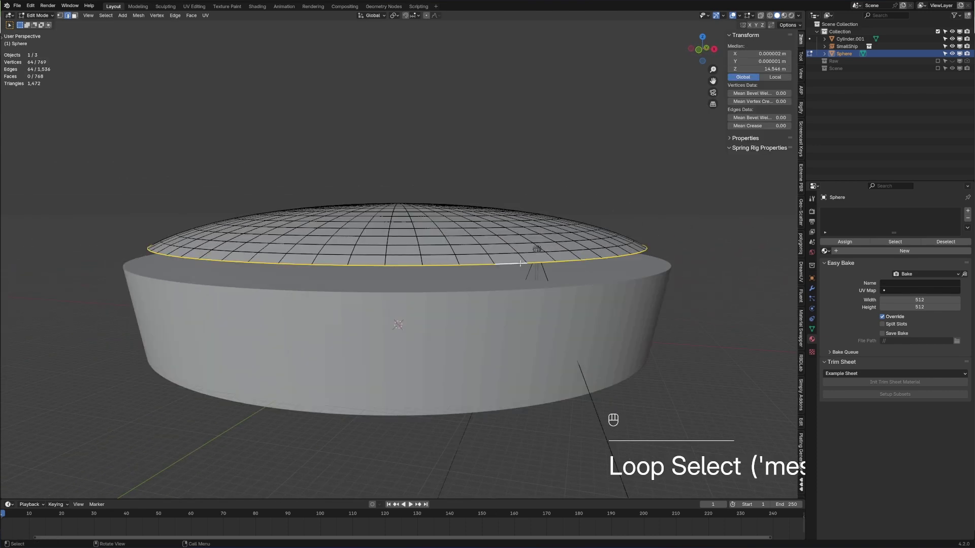
key("Delete")
left_click(520, 263)
Step: Raise the whole dome mesh vertically by about 1.61 m above the platform
key("a")
key("g")
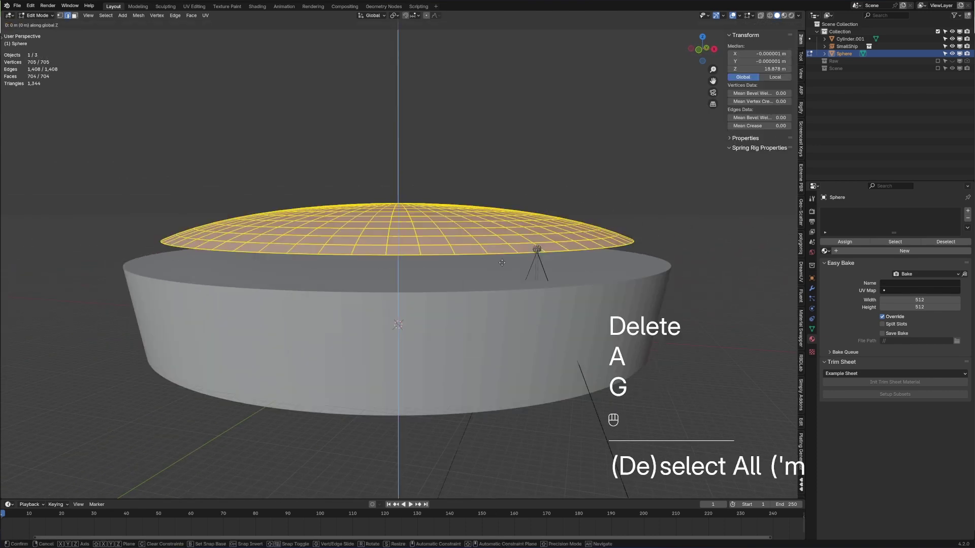
left_click(501, 252)
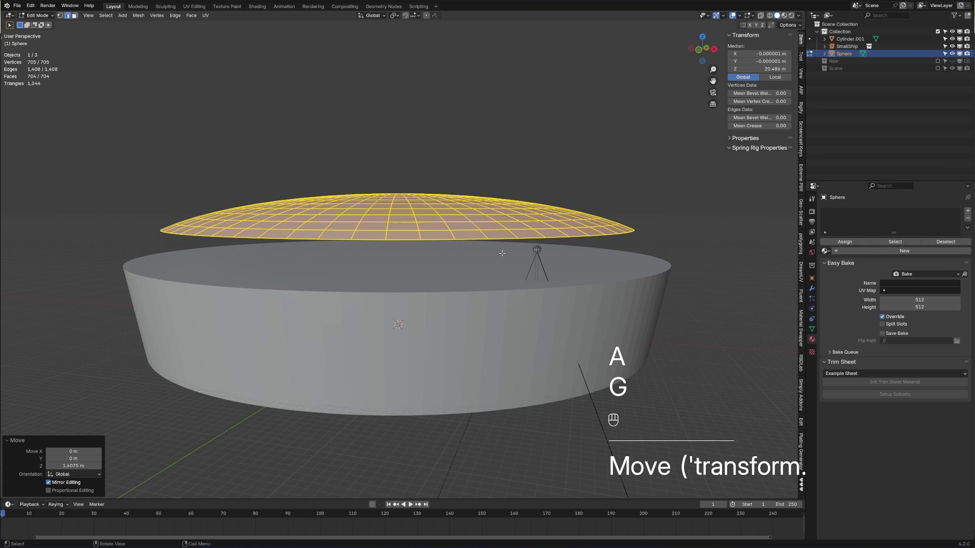
Step: Extrude the dome's bottom edge loop straight down by about 6.25 m to form a vertical wall reaching the platform
key("2")
scroll(508, 248, "up", 2)
left_click(522, 236, "alt")
key("e")
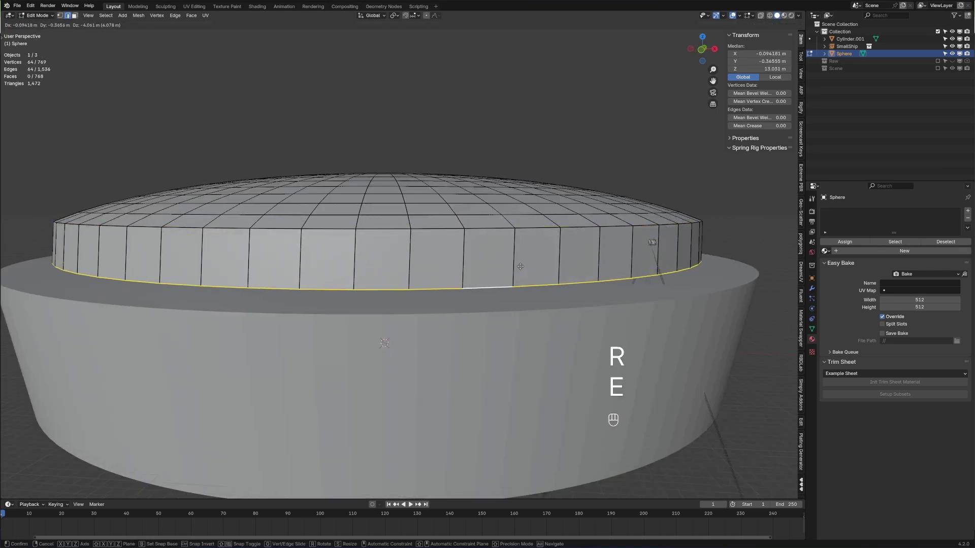
left_click(468, 278)
scroll(559, 260, "down", 2)
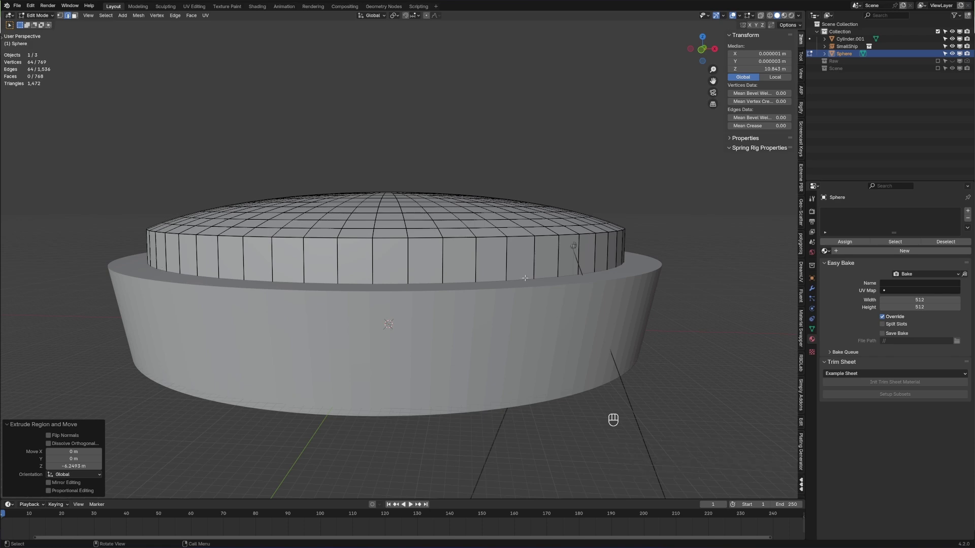
Step: Select a patch of faces four wide and centred on the Y axis, covering the five outermost dome rows and the wall below
middle_click_drag(450, 278, 353, 261)
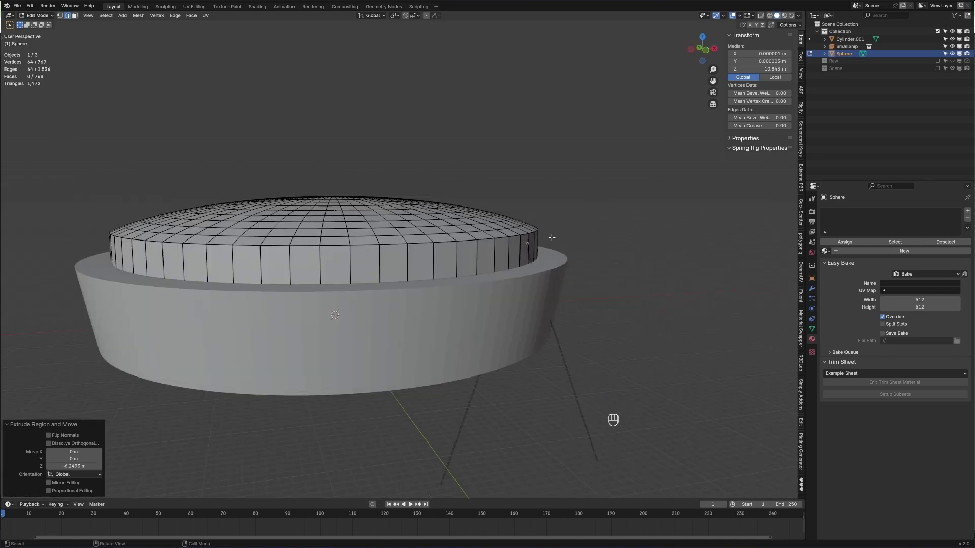
middle_click_drag(552, 237, 513, 244)
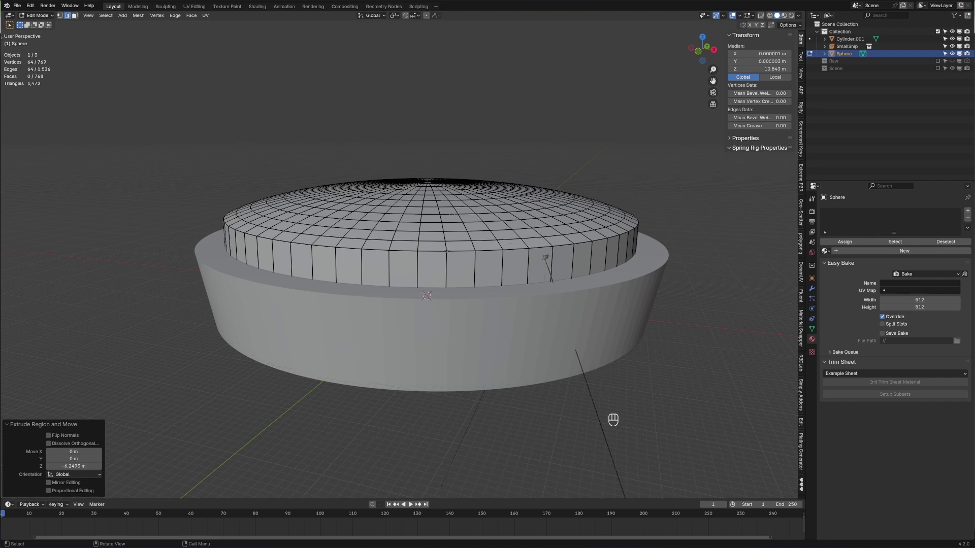
key("3")
middle_click_drag(447, 250, 277, 273)
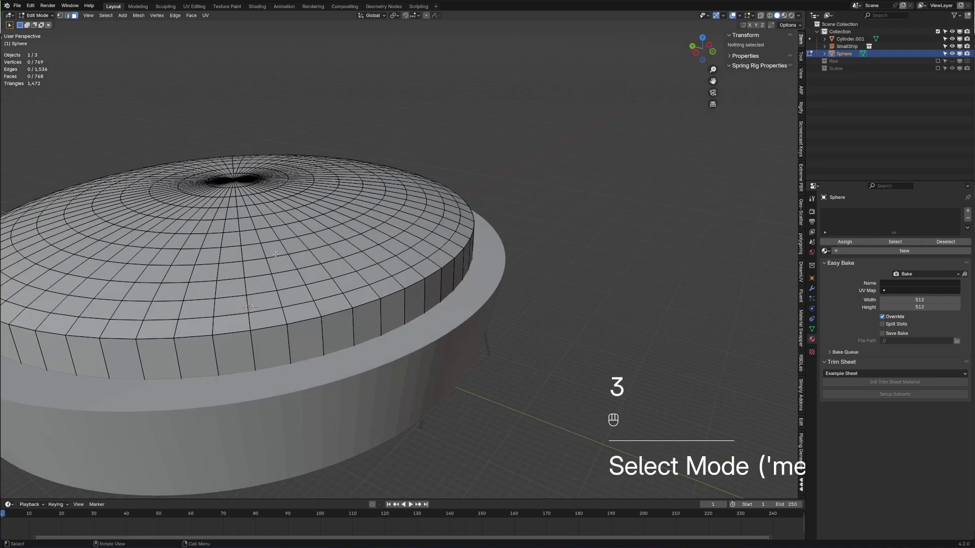
left_click(276, 254, "shift")
left_click(277, 264, "shift")
left_click(280, 276, "shift")
key("KP_7")
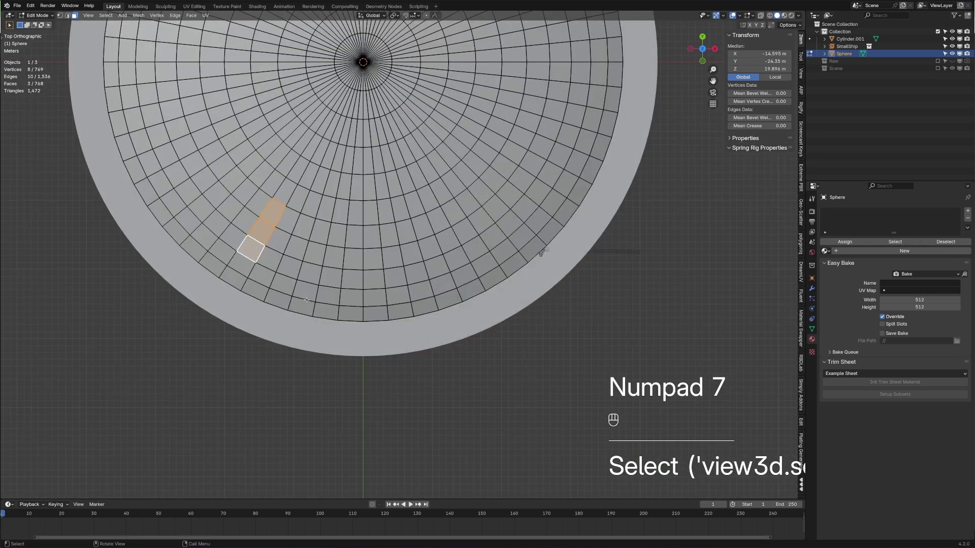
middle_click_drag(357, 249, 355, 249, "shift")
key("c")
mouse_move(355, 238)
left_mouse_down()
mouse_move(338, 258)
mouse_move(373, 305)
mouse_move(375, 249)
mouse_move(408, 244)
mouse_move(403, 293)
left_mouse_up()
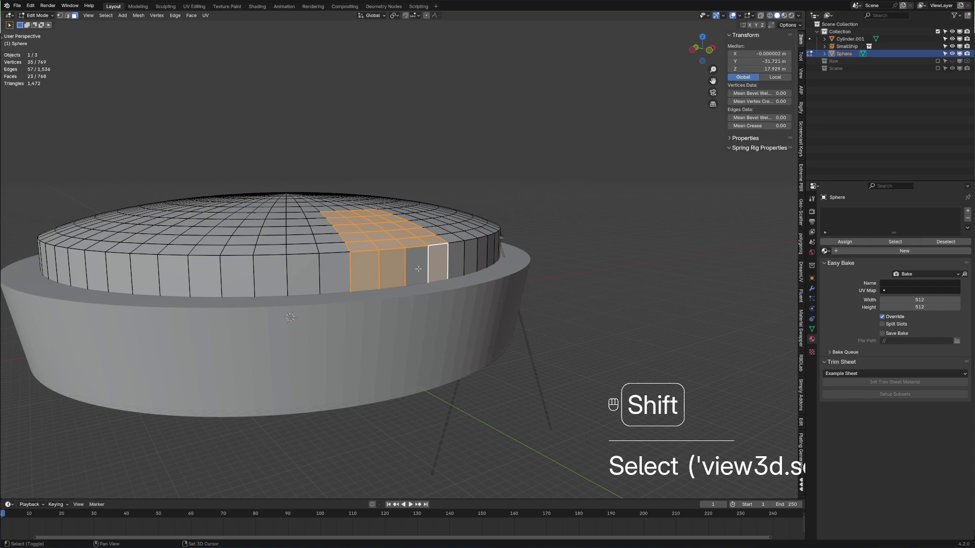
left_click(418, 267, "shift")
middle_click_drag(418, 267, 445, 312)
Step: Duplicate the selected face patch and raise the copy vertically by about 3.87 m
scroll(445, 313, "up", 1)
scroll(445, 313, "down", 1)
key("shift+d")
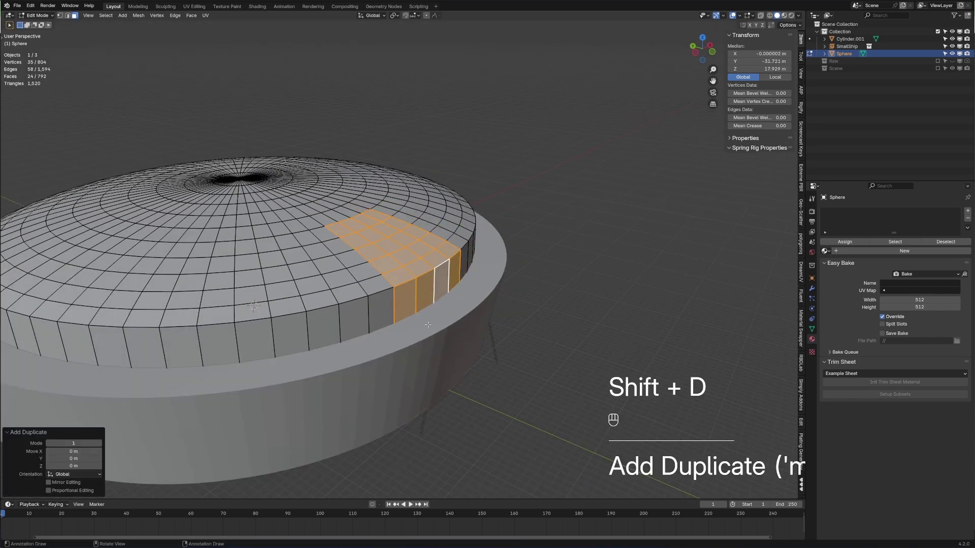
middle_click_drag(428, 324, 442, 327)
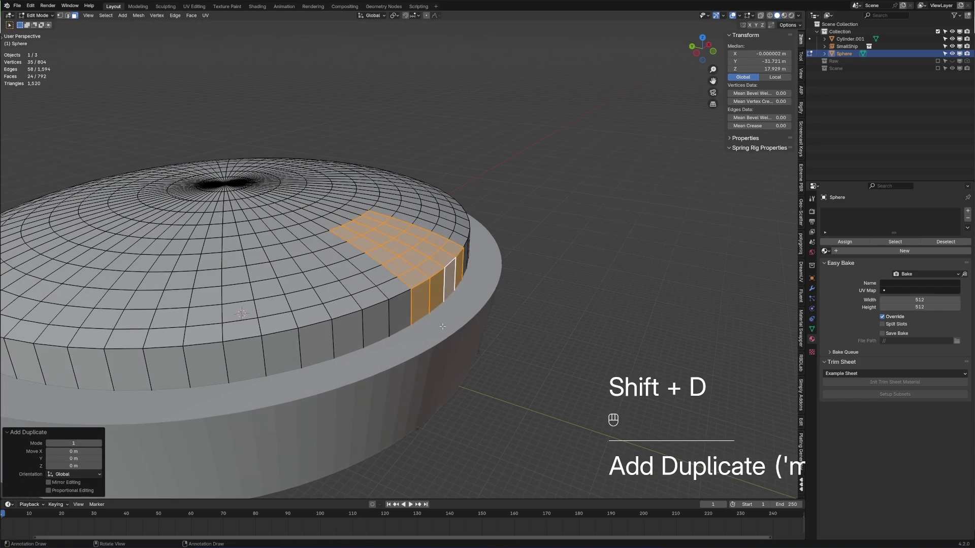
key("g")
right_click(444, 292)
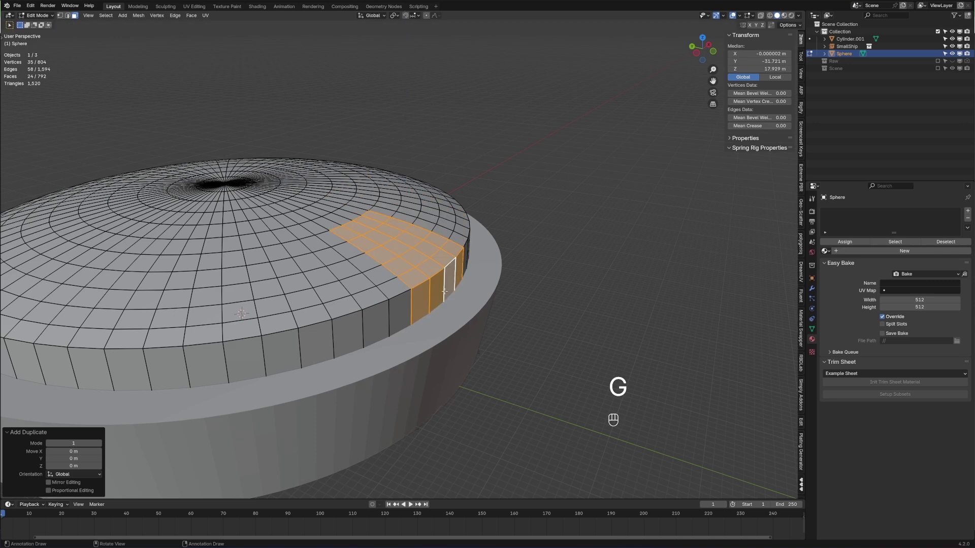
key("g")
left_click(144, 280)
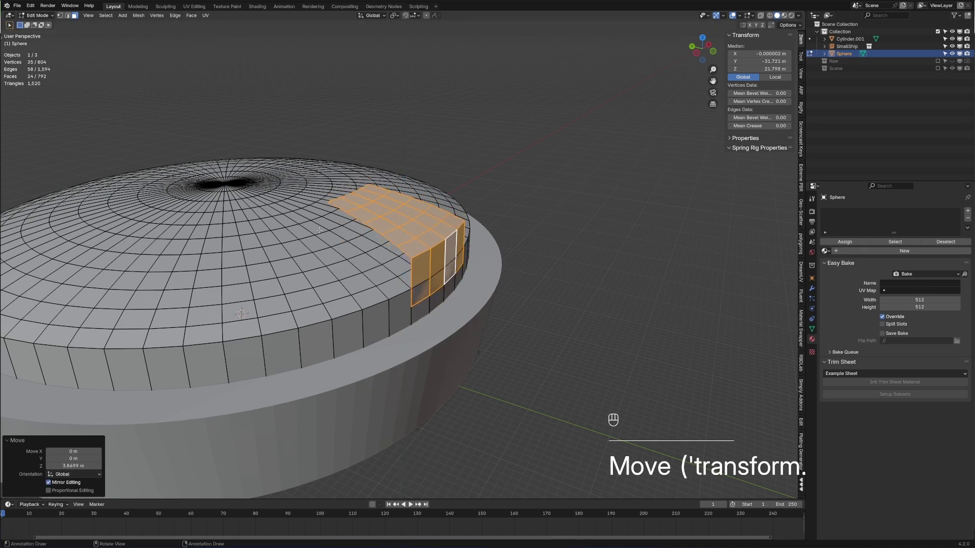
Step: Separate the raised face patch into its own object and open that object's mesh for editing
key("p")
left_click(446, 259)
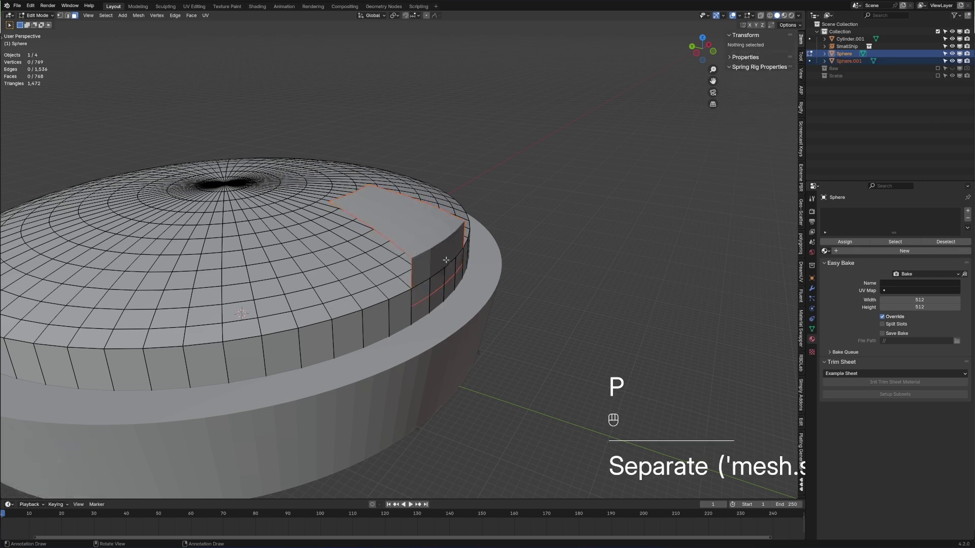
key("Tab")
left_click(442, 280)
scroll(442, 280, "up", 1)
key("Tab")
Step: Scale the whole separated patch vertically by about 0.837
key("a")
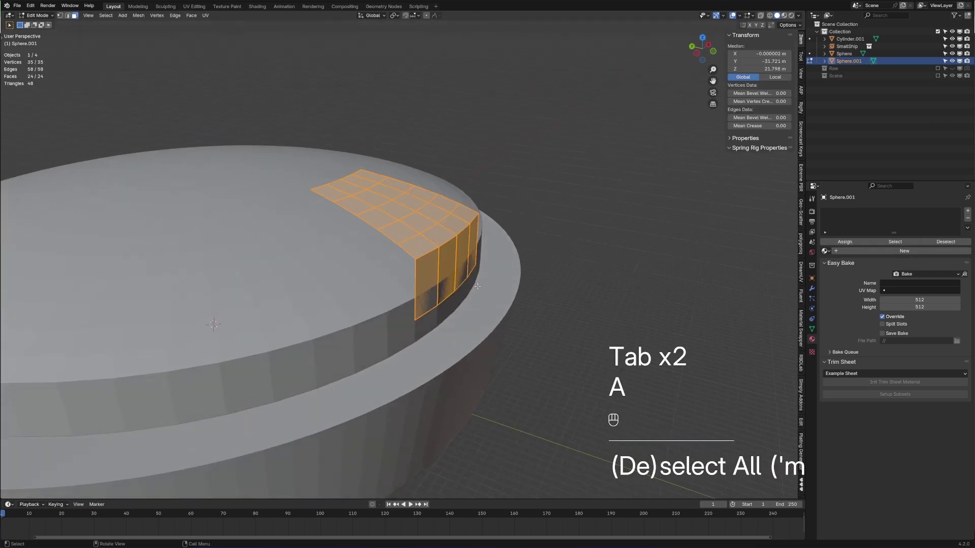
key("s")
key("z")
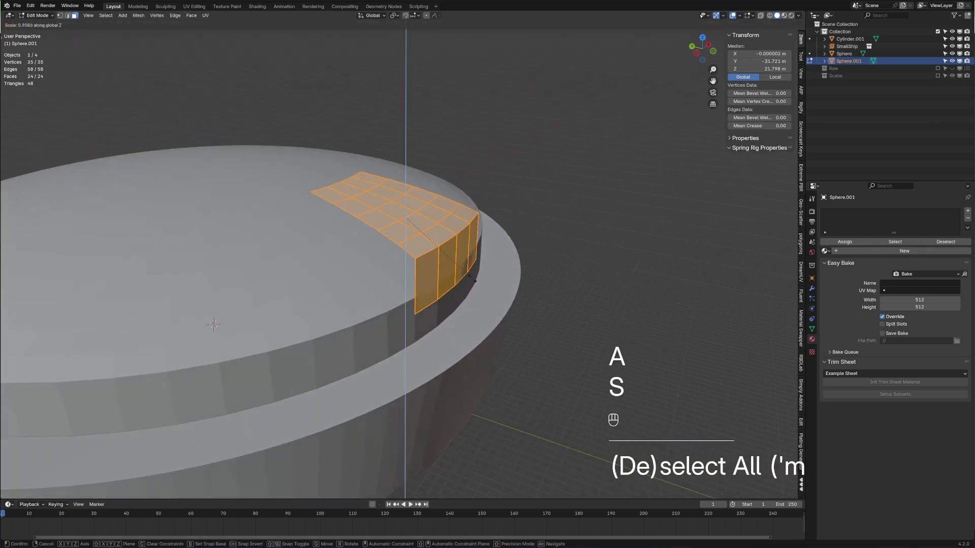
left_click(472, 266)
key("s")
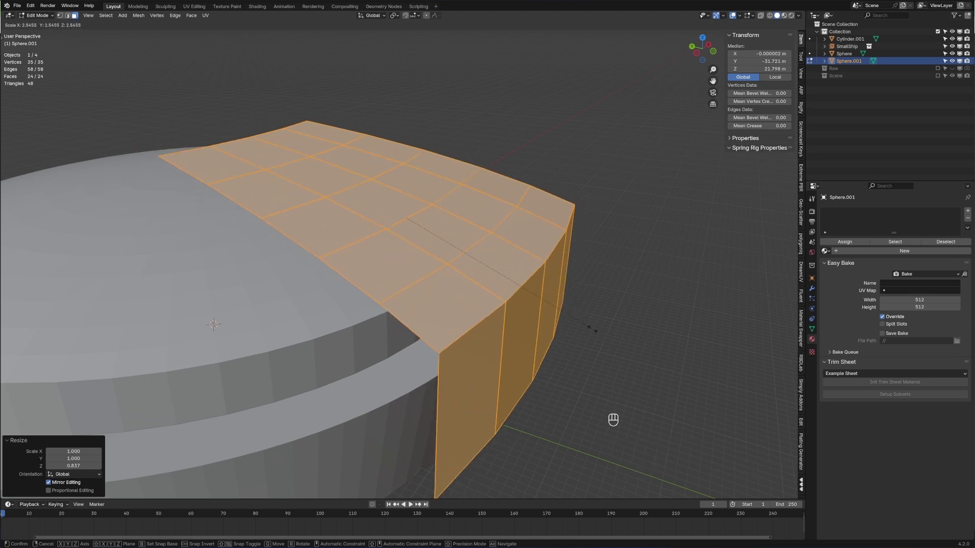
right_click(172, 336)
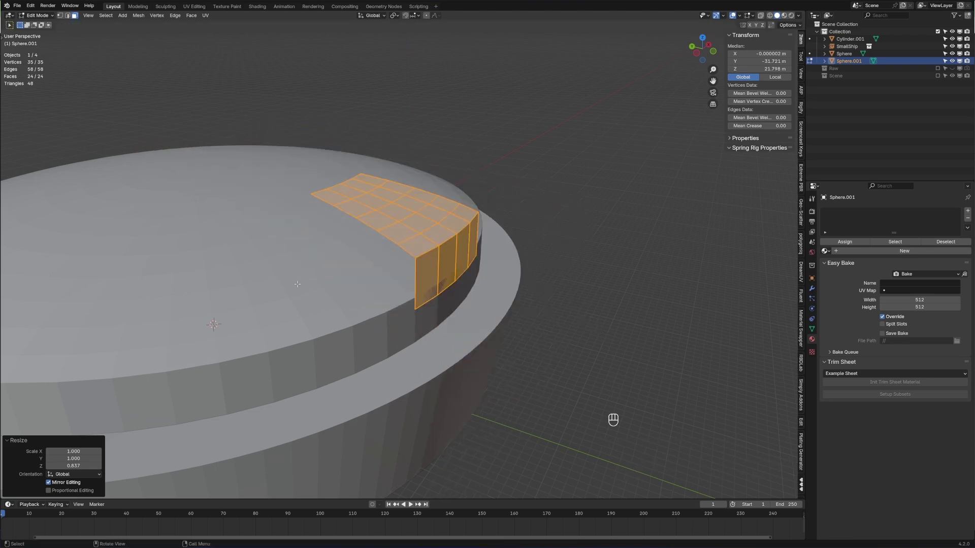
Step: Set the transform pivot to the 3D cursor and try scaling the whole patch uniformly from there
left_click(394, 16)
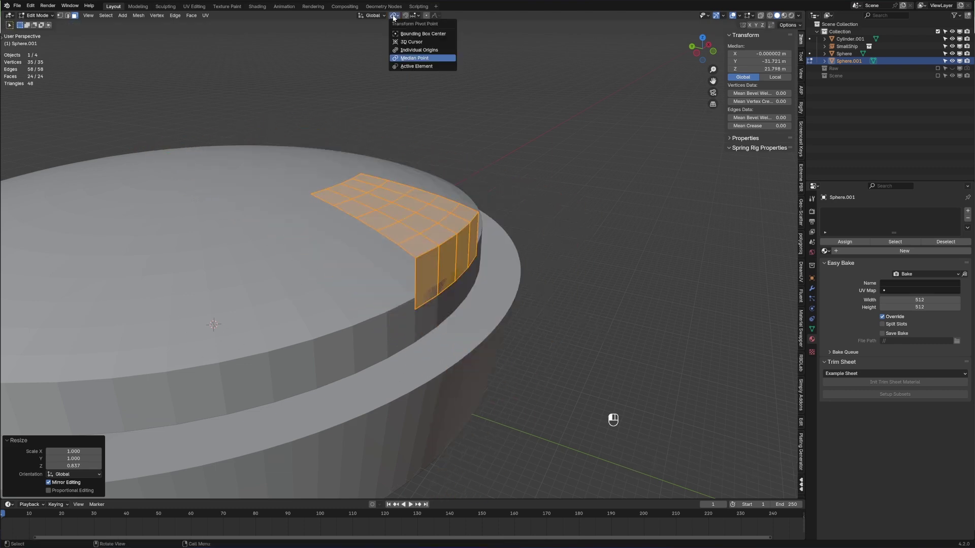
left_click(415, 42)
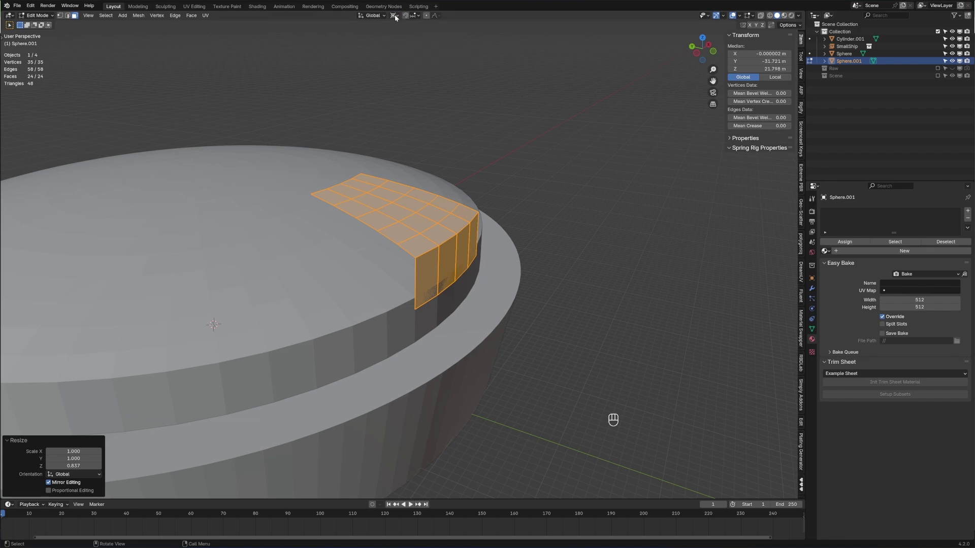
key("s")
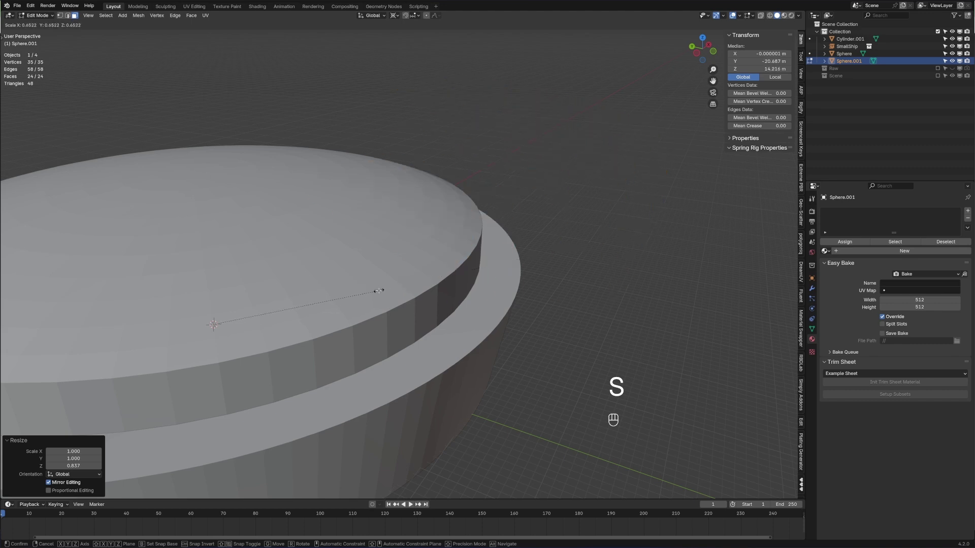
left_click(253, 327)
Step: Scale all of the patch except its innermost vertex row outward by about 1.024 in X and Y, with Z locked
middle_click_drag(435, 260, 492, 332)
key("2")
key("1")
left_click(310, 206, "alt+shift")
key("s")
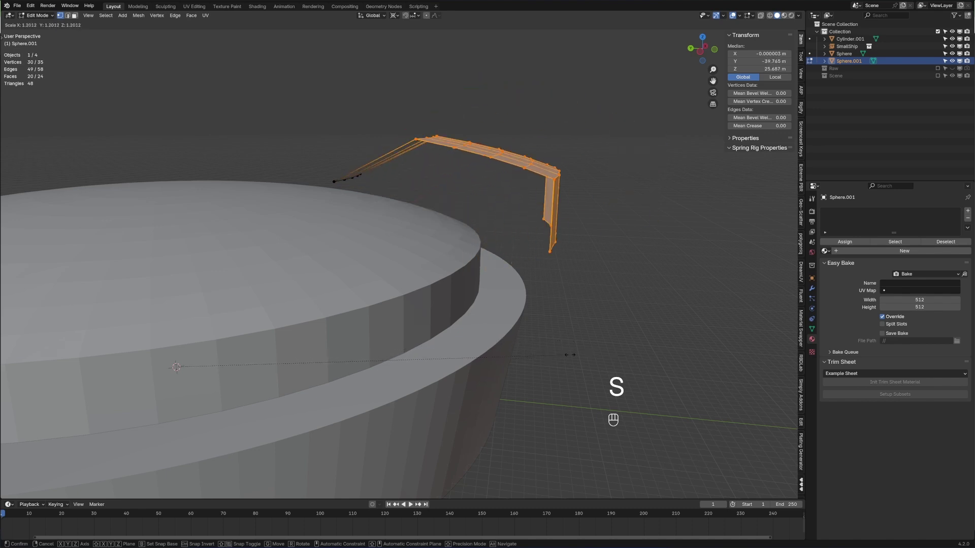
key("shift+z")
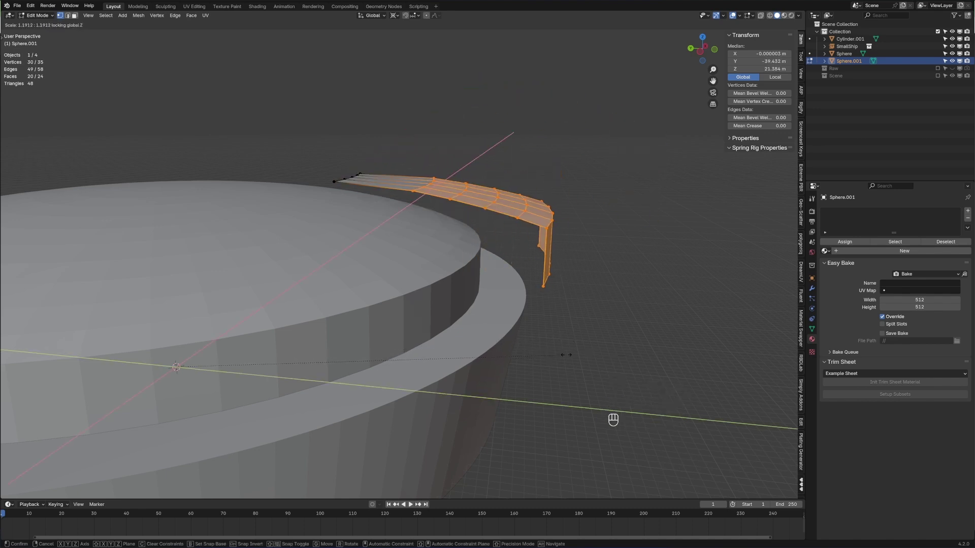
left_click(495, 335)
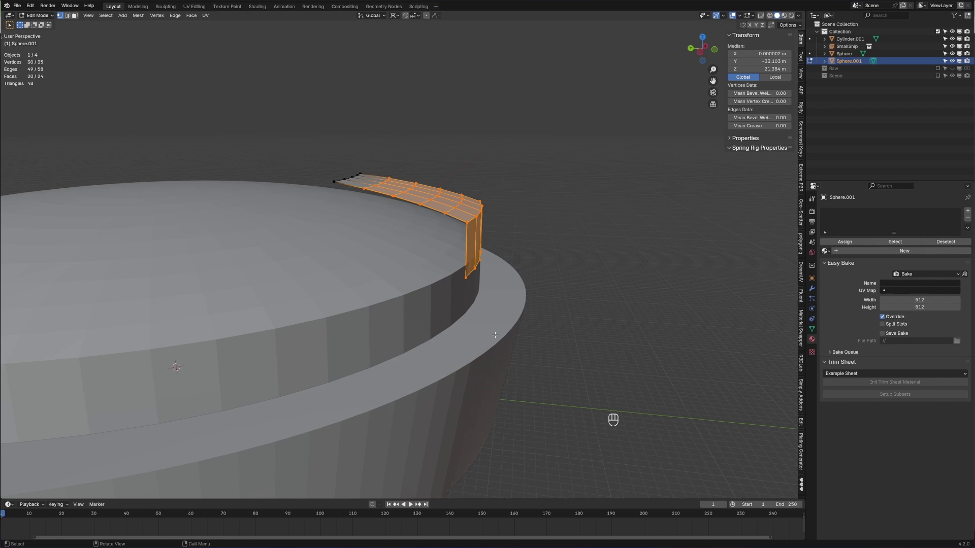
key("s")
key("shift+z")
left_click(485, 238)
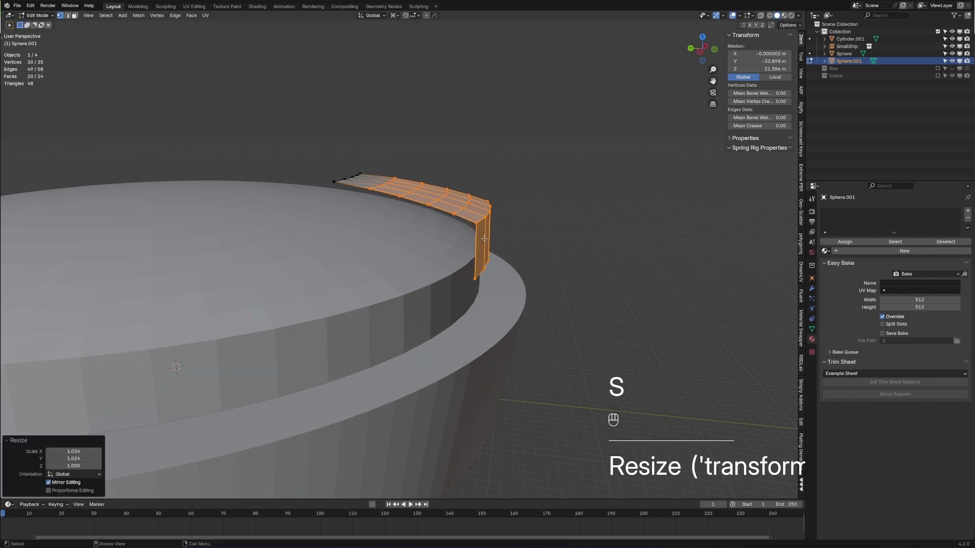
Step: Select the entire linked patch and lower it vertically until it sits just above the dome surface
key("ctrl+l")
key("g")
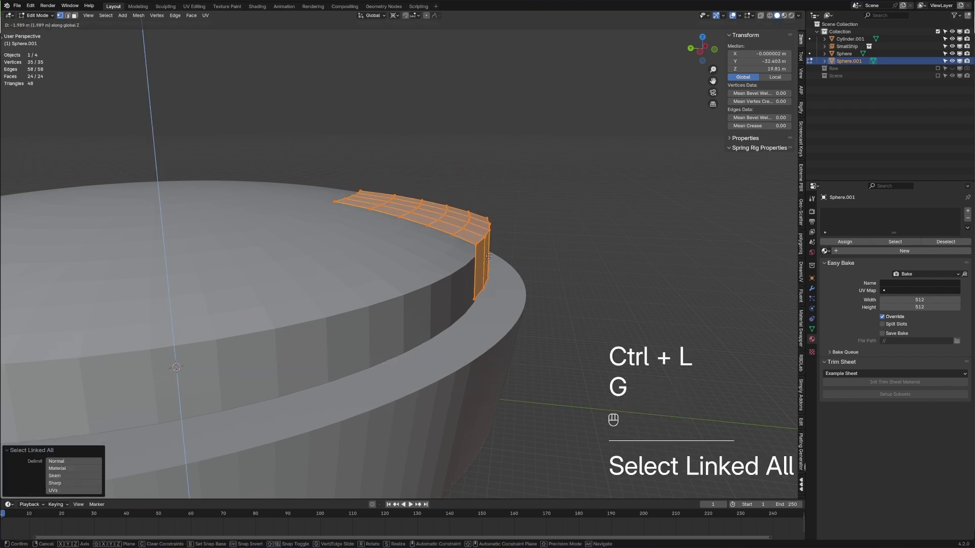
left_click(489, 269)
Step: Lower the patch's bottom edge loop by about 0.62 m to meet the platform's rim
middle_click_drag(489, 269, 360, 268)
key("2")
left_click(337, 282, "alt")
key("g")
middle_click(337, 285)
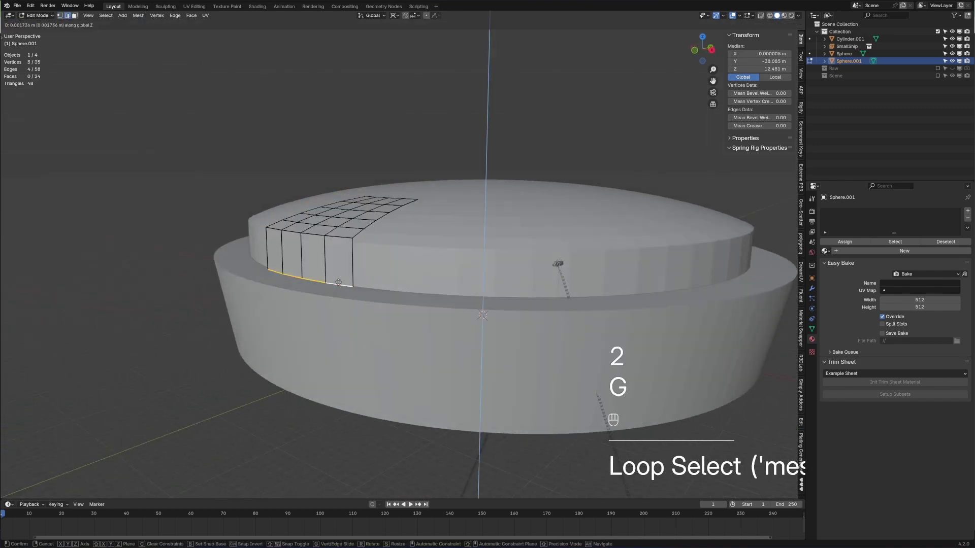
left_click(334, 317)
Step: Leave mesh editing and set the transform pivot back to Median Point
middle_click_drag(335, 318, 364, 299)
scroll(365, 299, "up", 2)
key("Tab")
middle_click_drag(314, 278, 381, 272)
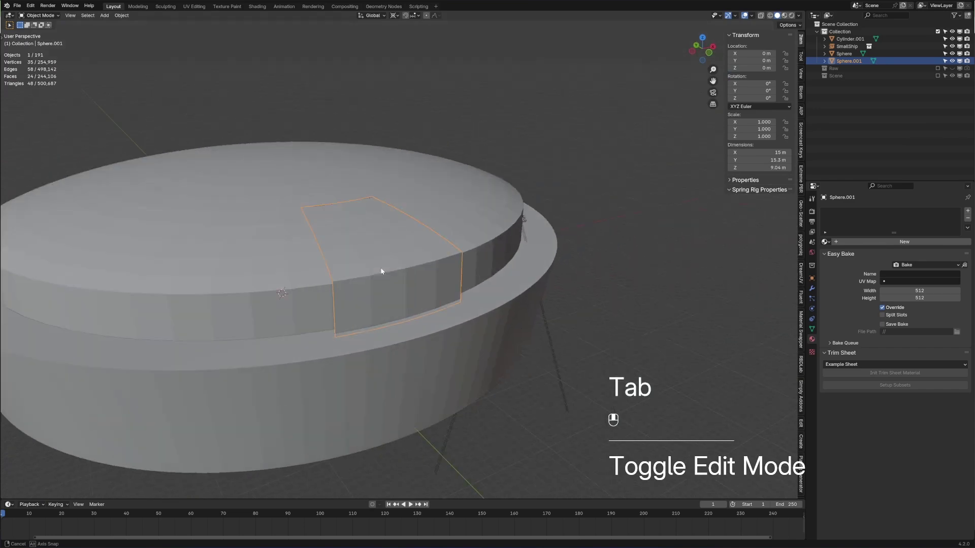
left_click(396, 16)
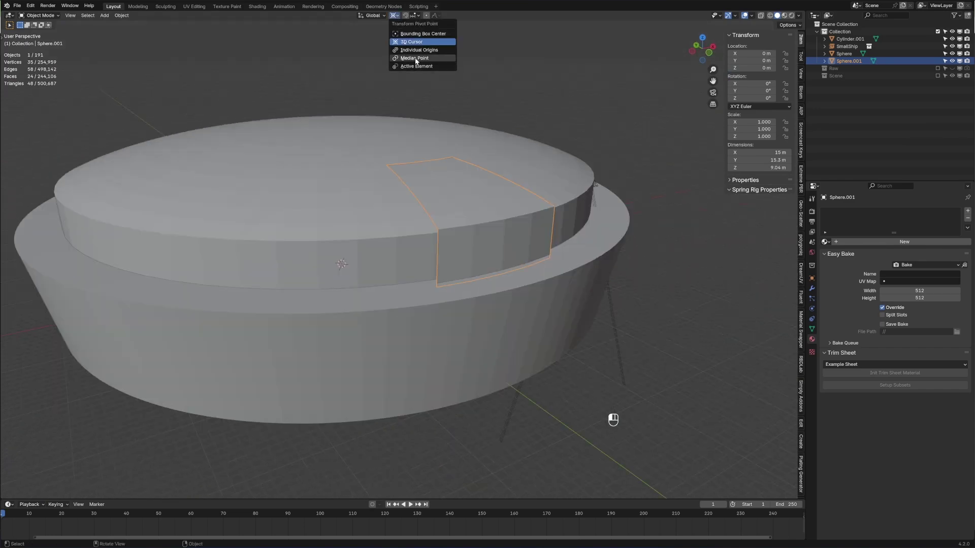
left_click(417, 58)
Step: Add a Solidify modifier to the patch and set its thickness to 1.94 m
middle_click_drag(562, 224, 504, 208, "shift")
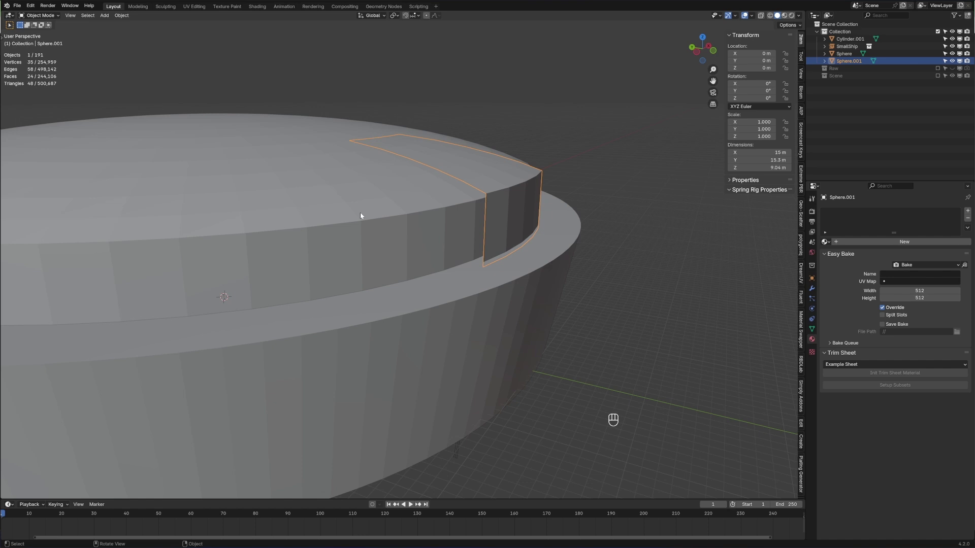
left_click(812, 291)
left_click(870, 211)
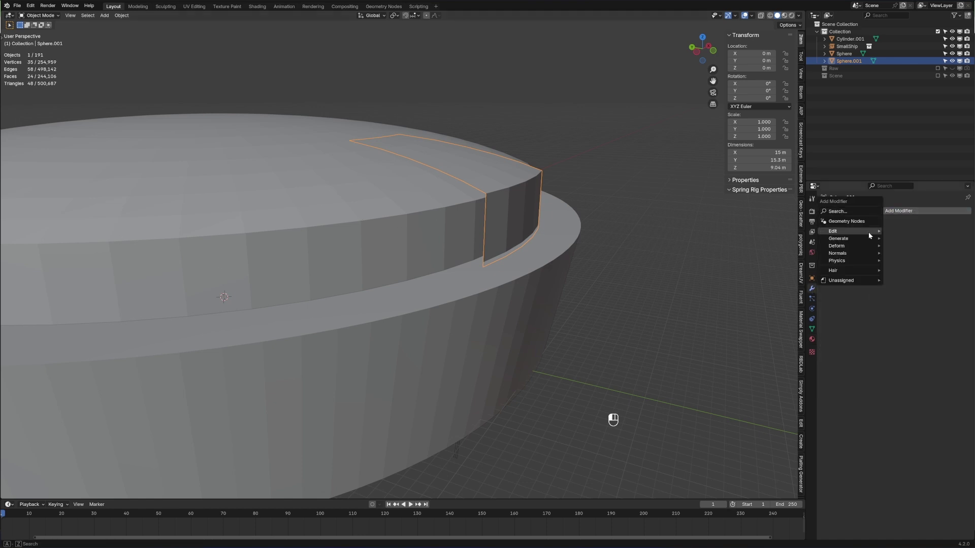
mouse_move(867, 236)
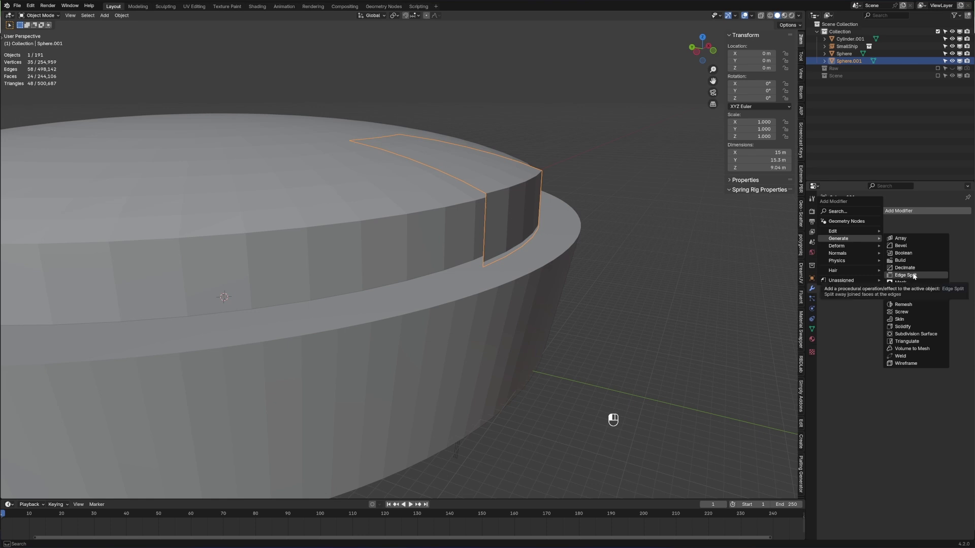
left_click(915, 325)
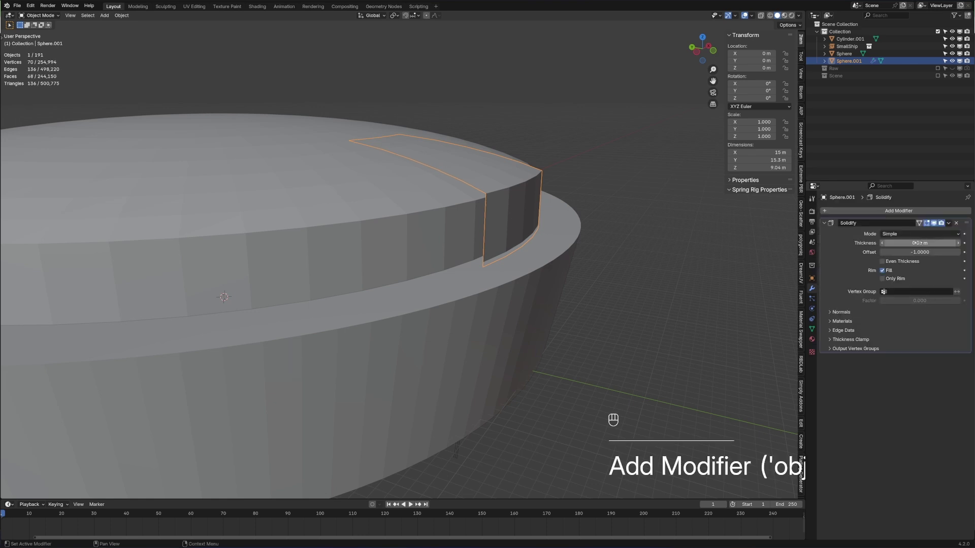
left_click_drag(920, 243, 950, 243)
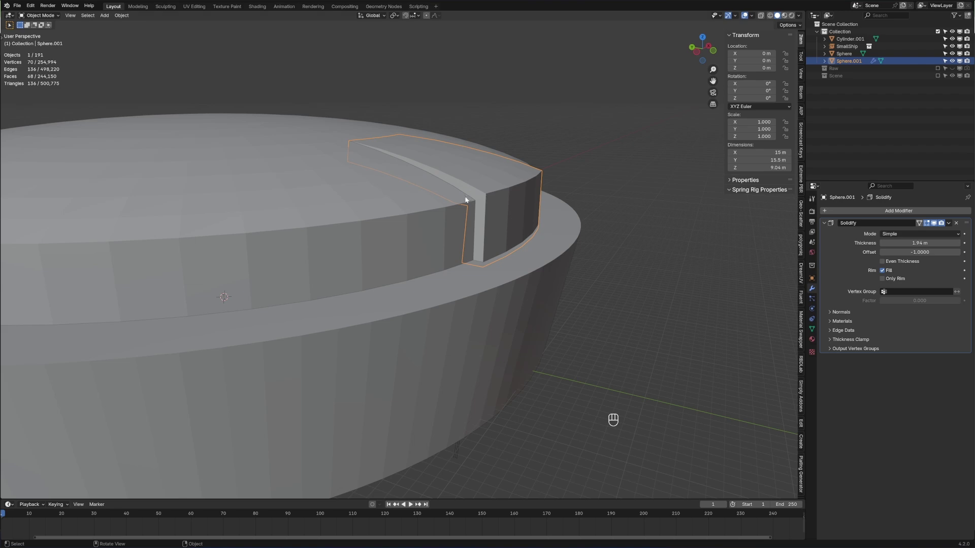
Step: Enable Even Thickness on the Solidify modifier, checking the panel's cross-section in wireframe before returning to solid shading
mouse_move(466, 199)
middle_mouse_down()
mouse_move(497, 224)
mouse_move(487, 202)
mouse_move(502, 198)
mouse_move(455, 176)
middle_mouse_up()
key("z")
left_click(477, 227)
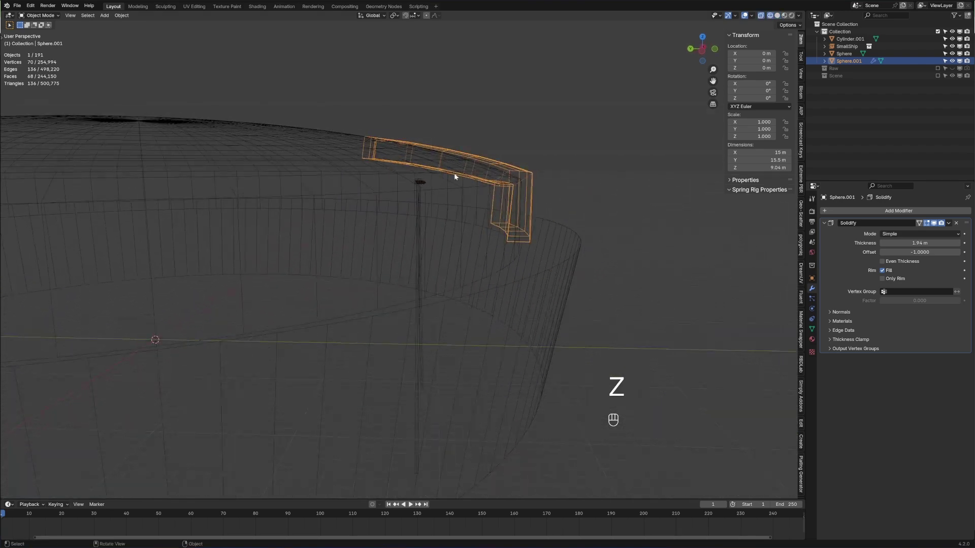
left_click(884, 262)
mouse_move(323, 147)
middle_mouse_down()
mouse_move(576, 222)
mouse_move(485, 222)
middle_mouse_up()
key("z")
left_click(547, 222)
mouse_move(546, 222)
middle_mouse_down()
mouse_move(426, 250)
mouse_move(488, 229)
mouse_move(357, 244)
mouse_move(464, 235)
middle_mouse_up()
Step: Move the four vertical outer wall faces of the panel outward along the Y axis and return to Object Mode
key("Tab")
key("3")
left_click(436, 249)
left_click(457, 244, "shift")
left_click(472, 238, "shift")
left_click(485, 231, "shift")
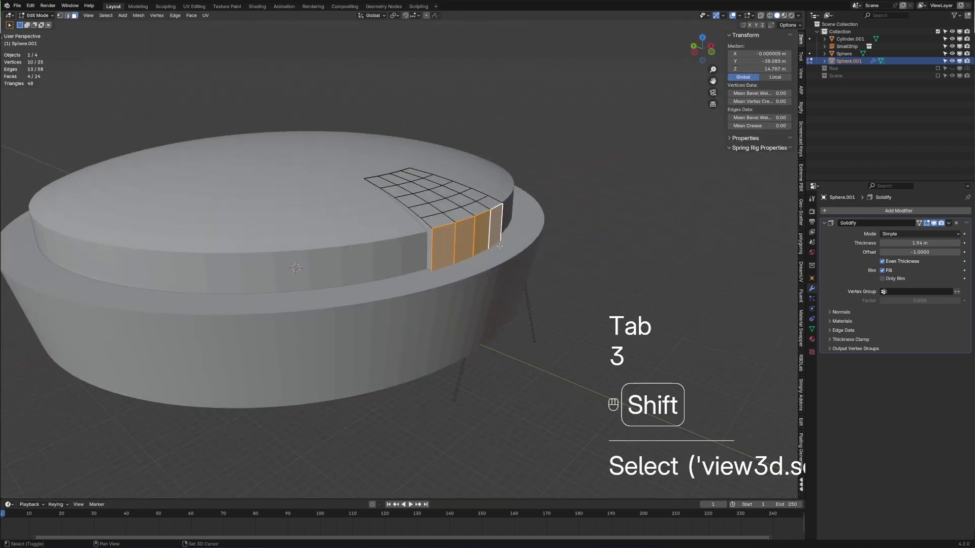
middle_click_drag(512, 284, 428, 320, "shift")
scroll(483, 307, "up", 1)
key("g")
key("y")
key("Tab")
scroll(428, 320, "up", 2)
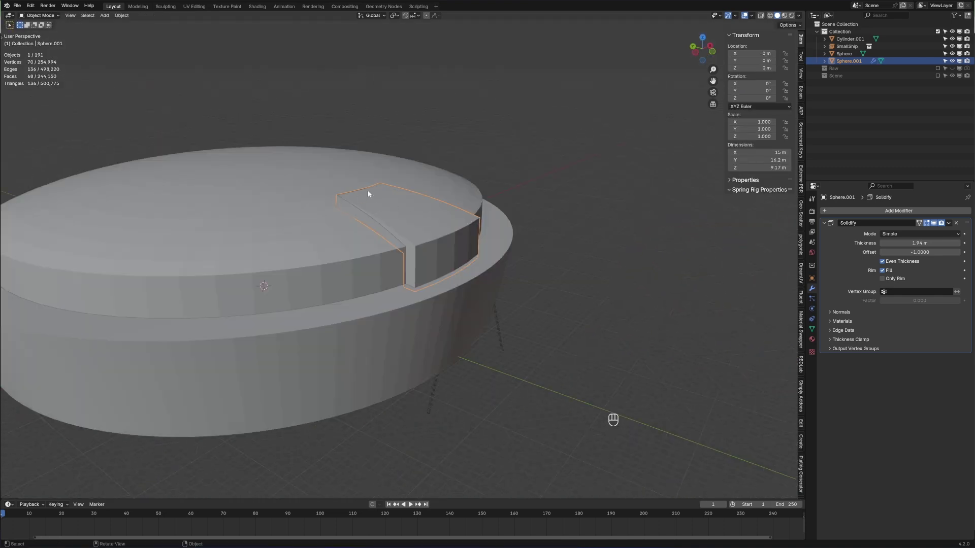
Step: Make a linked duplicate of the raised panel and rotate it 180° about the Z axis to the dome's opposite edge
middle_click_drag(270, 295, 357, 275, "shift")
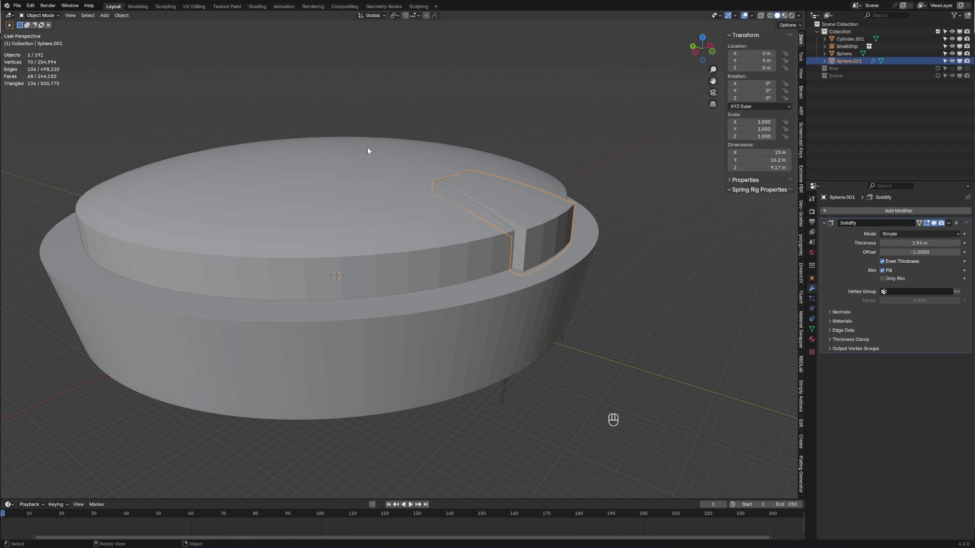
left_click(544, 228)
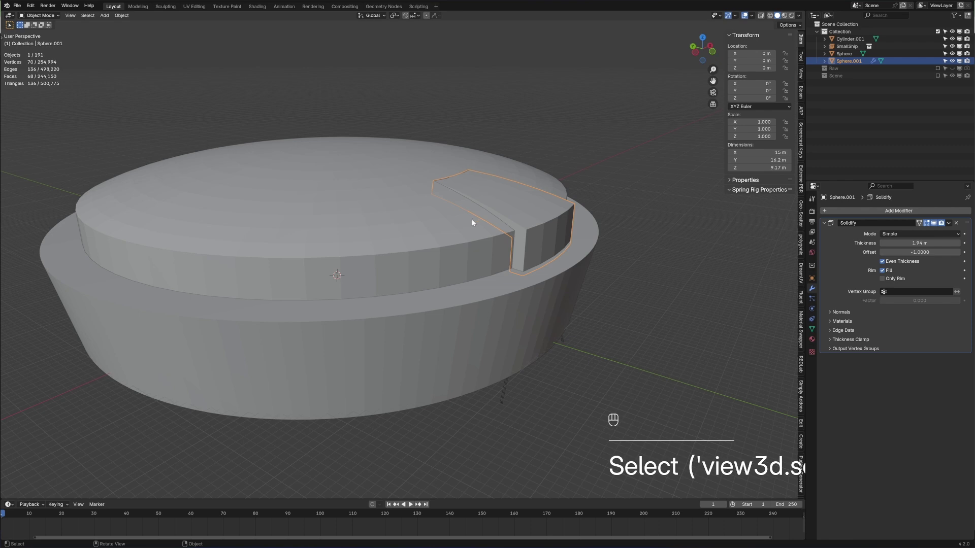
middle_click_drag(471, 221, 570, 294)
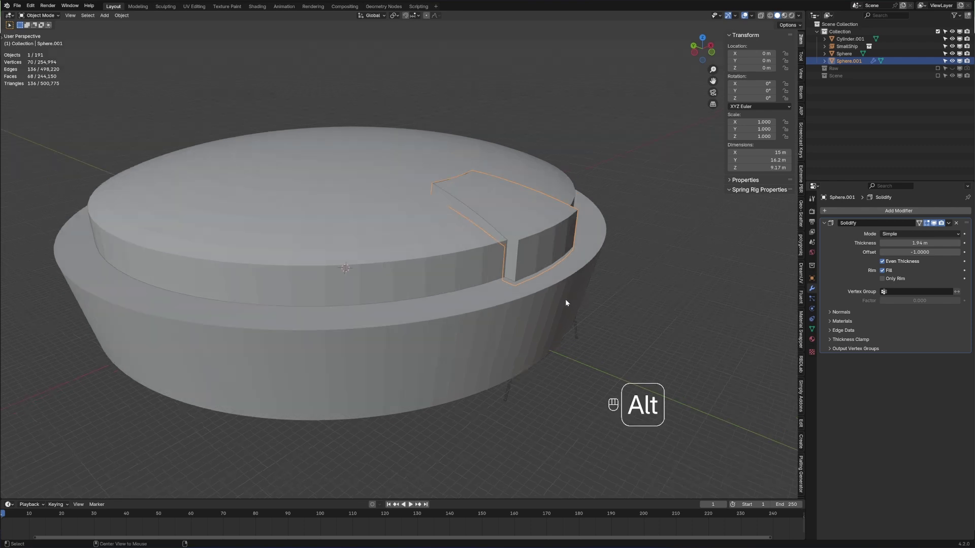
key("alt+d")
right_click(575, 302)
type("r")
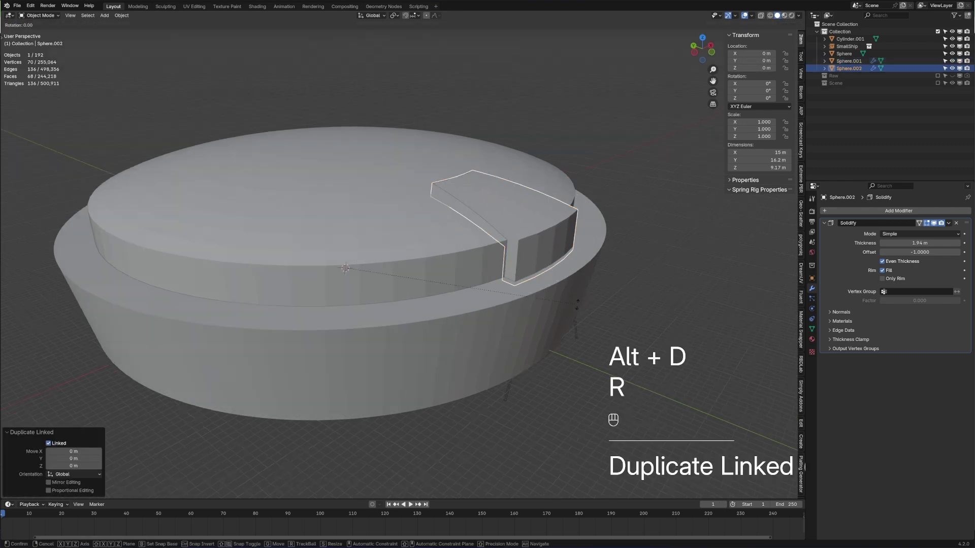
type("z180")
key("Return")
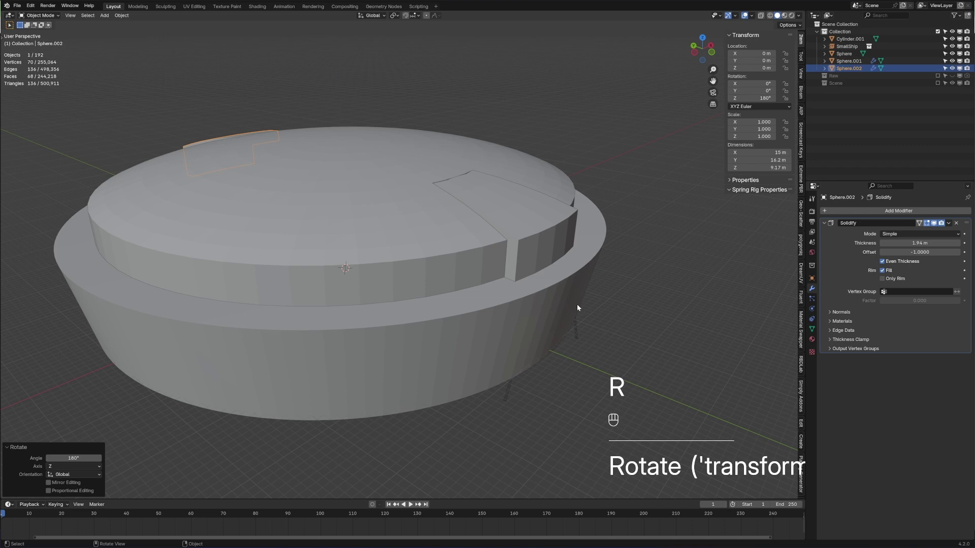
Step: Make linked duplicates of both opposite panels and rotate the copies 90° about the Z axis
left_click(551, 244, "shift")
key("alt+d")
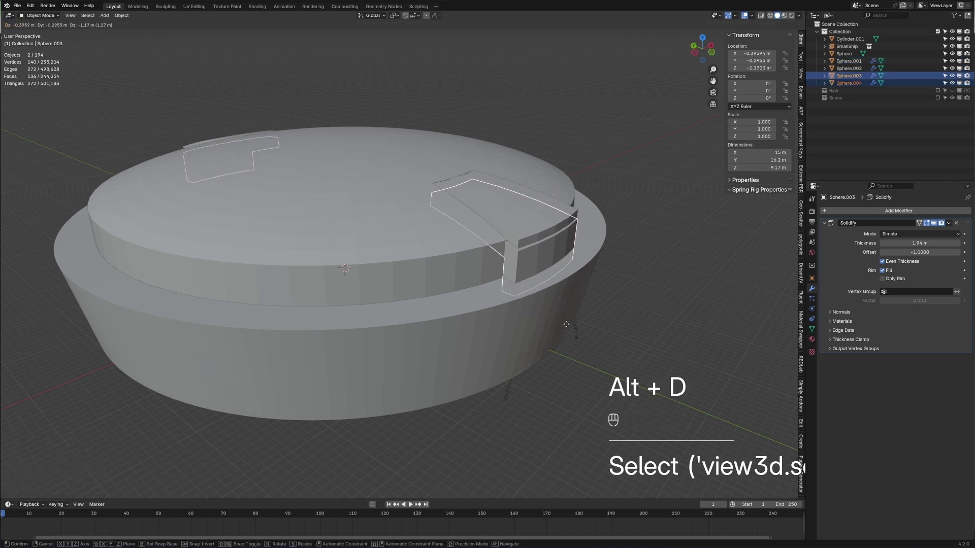
right_click(567, 318)
type("rz180")
key("Return")
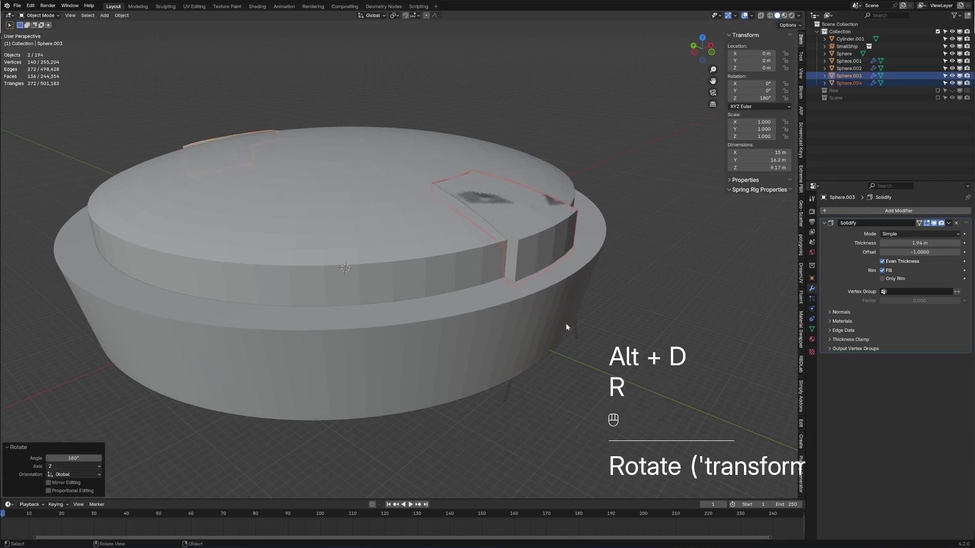
key("ctrl+z")
type("r90")
key("Return")
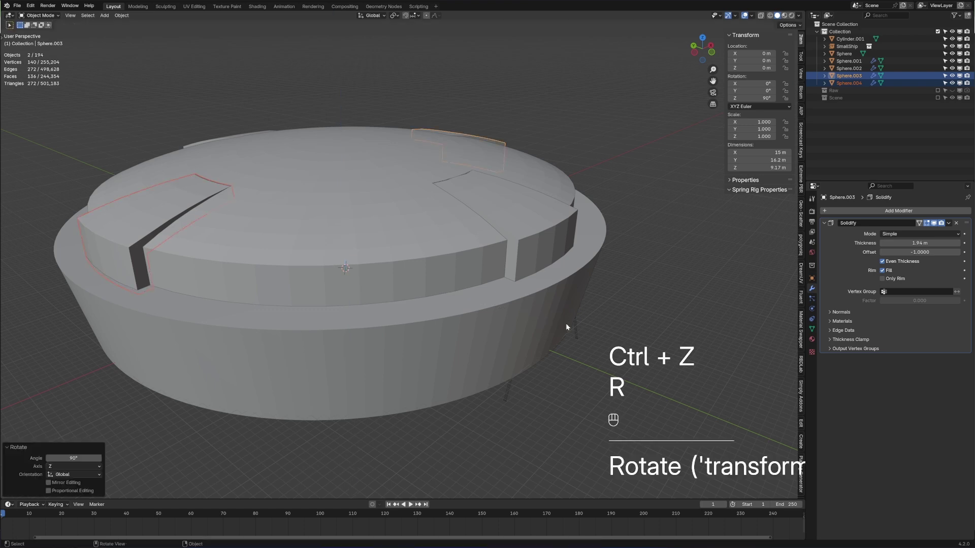
Step: Try raising a single top face of the original panel along Z to test the linked copies, and undo the move
middle_click_drag(670, 310, 623, 285)
left_click(431, 221)
middle_click_drag(432, 220, 482, 271)
scroll(482, 271, "up", 2)
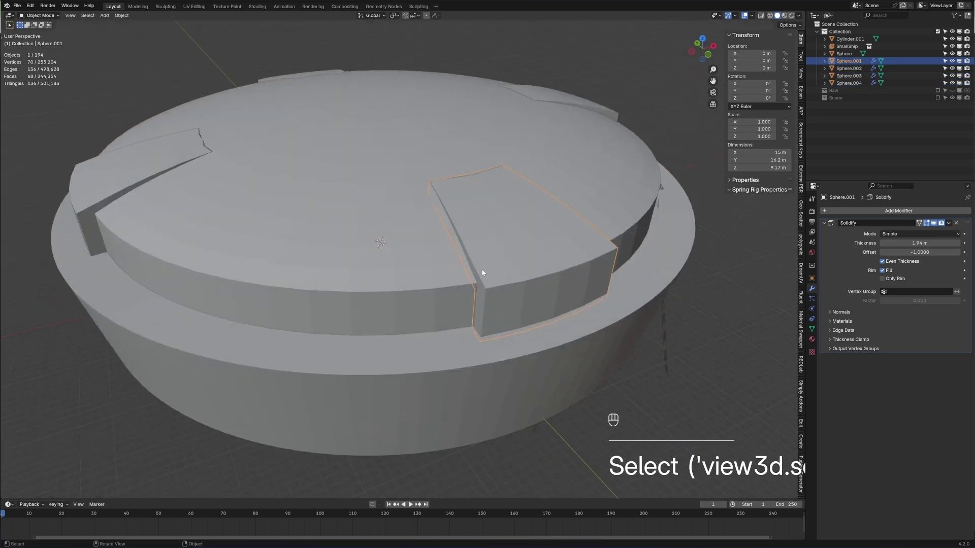
key("Tab")
scroll(506, 269, "down", 2)
key("3")
left_click(500, 217)
key("g")
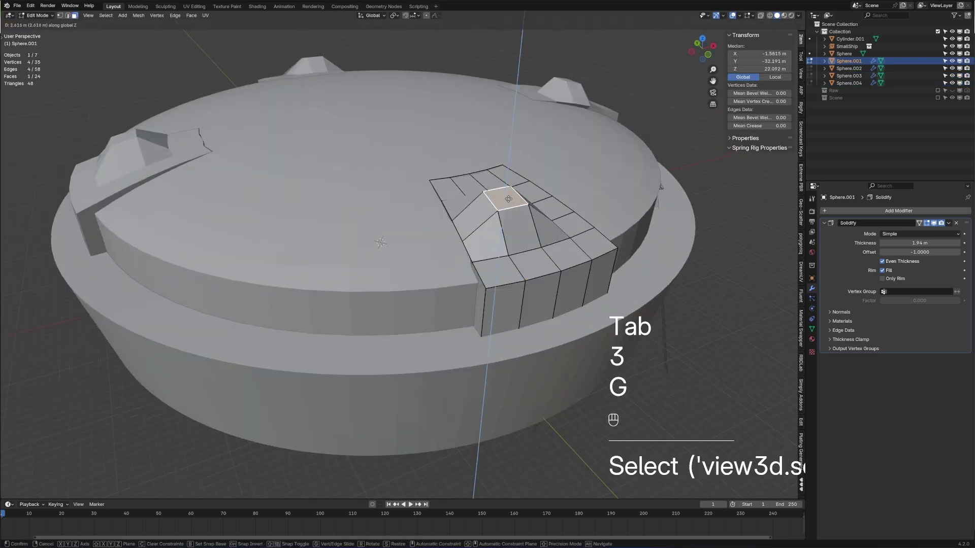
left_click(428, 228)
middle_click_drag(428, 228, 524, 255)
key("ctrl+z")
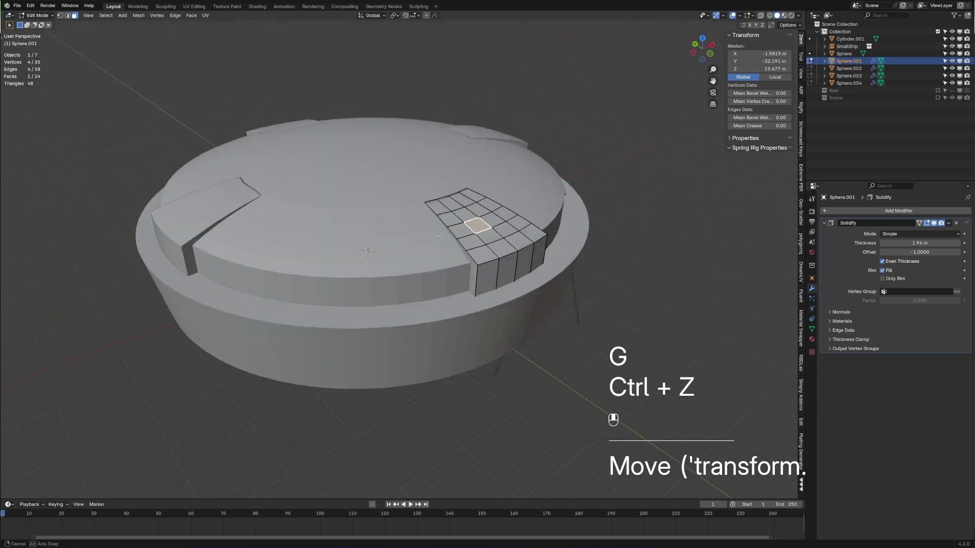
scroll(524, 255, "up", 2)
key("Tab")
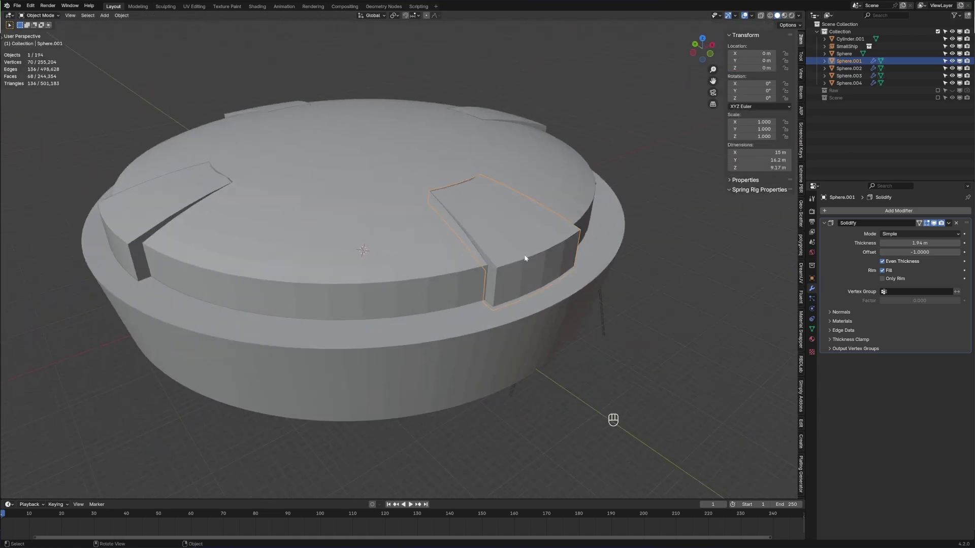
key("F3")
type("duplica")
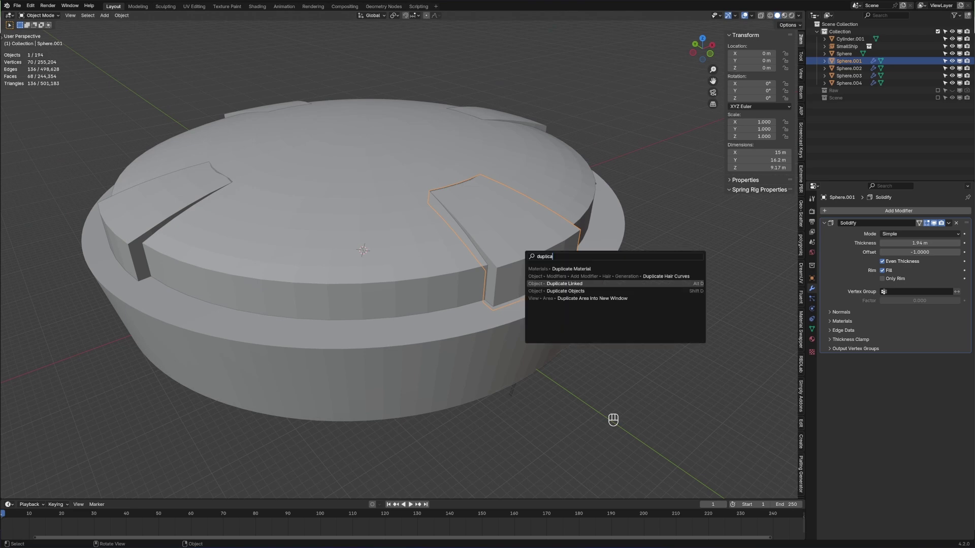
key("Escape")
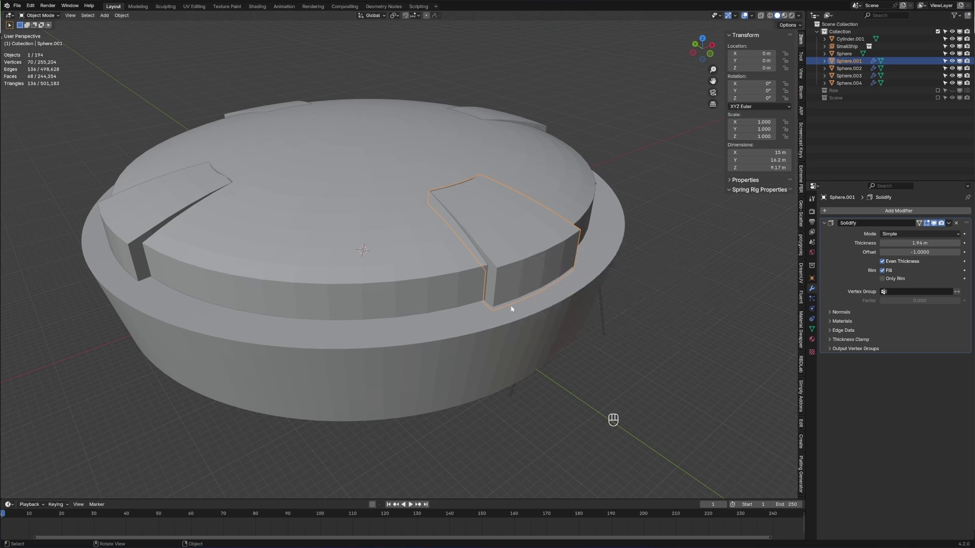
Step: Duplicate the four adjacent outer wall faces of the dome next to the original panel, keeping the copy in place
middle_click_drag(509, 274, 401, 263)
scroll(474, 268, "down", 2)
middle_click_drag(474, 268, 377, 261)
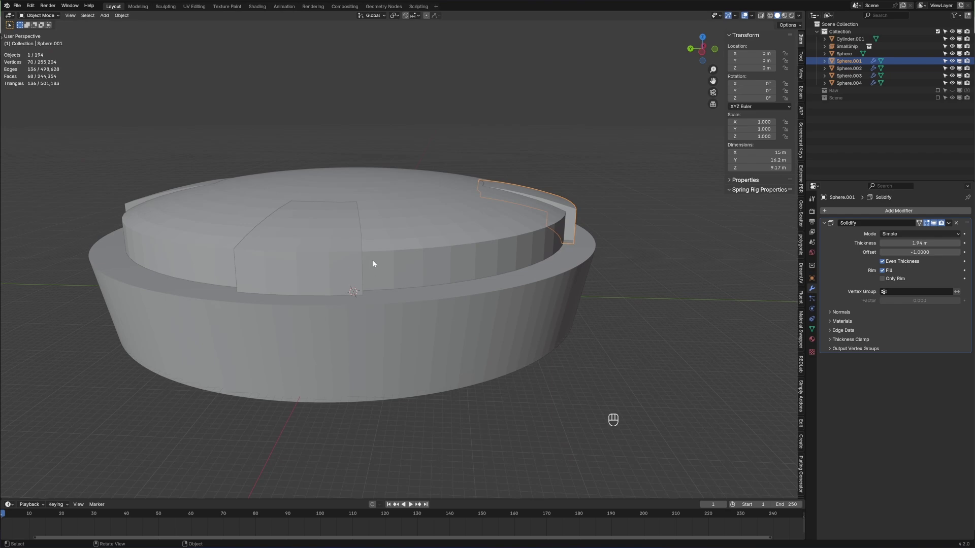
middle_click_drag(450, 272, 285, 281)
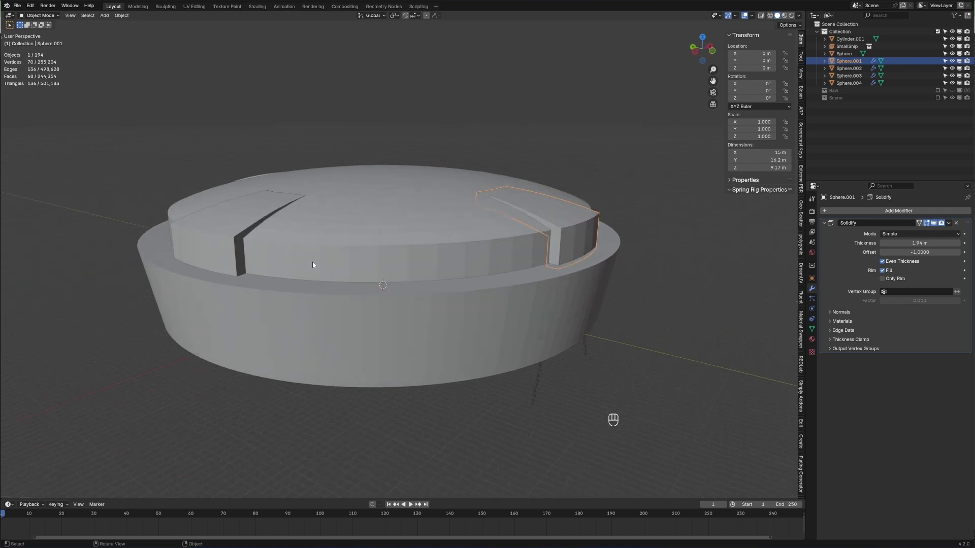
left_click(539, 245)
middle_click_drag(539, 246, 512, 266)
scroll(486, 274, "up", 2)
key("Tab")
key("3")
left_click(417, 274)
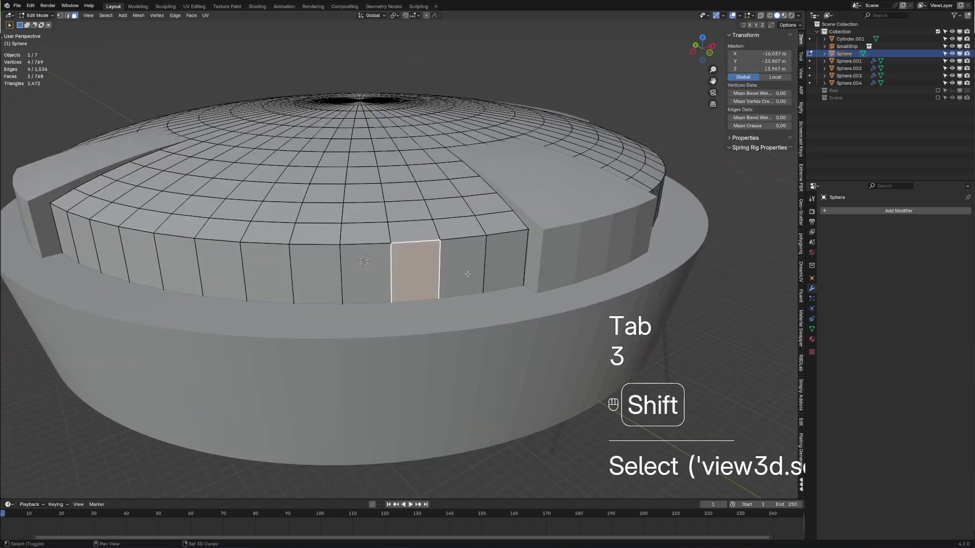
left_click(465, 275, "shift")
left_click(530, 282, "shift")
left_click(509, 277)
left_click(421, 276, "shift")
left_click(459, 279, "shift")
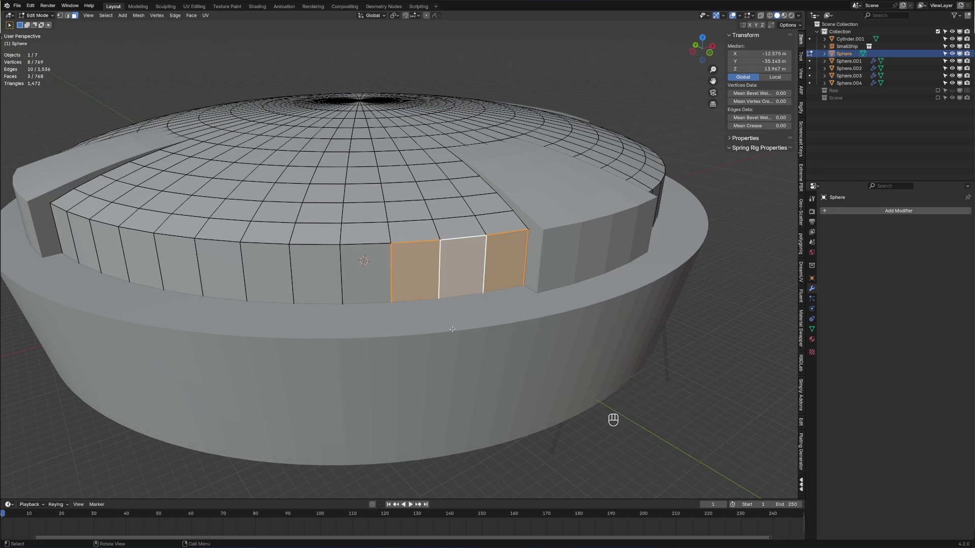
left_click(366, 278, "shift")
scroll(404, 295, "down", 2)
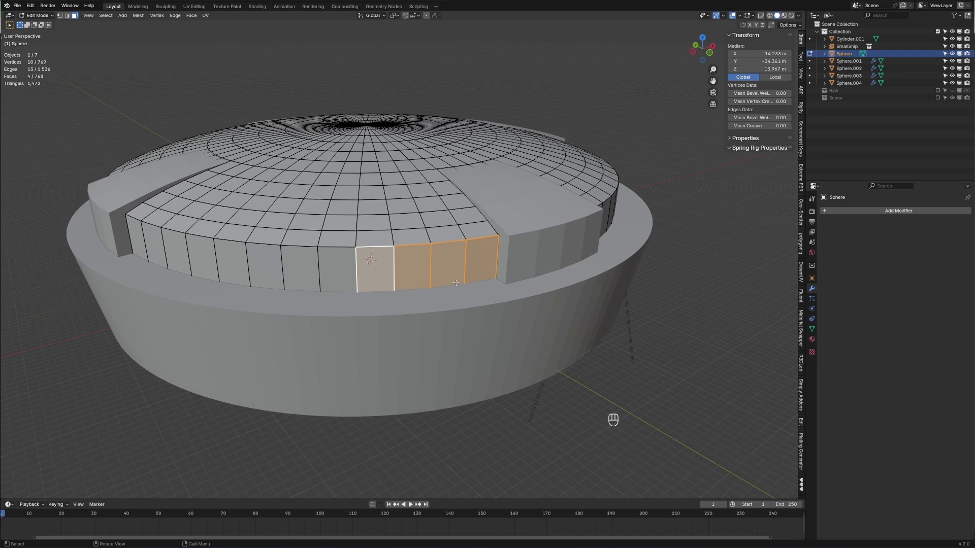
scroll(456, 300, "down", 3)
scroll(456, 305, "up", 3)
key("shift+d")
right_click(456, 305)
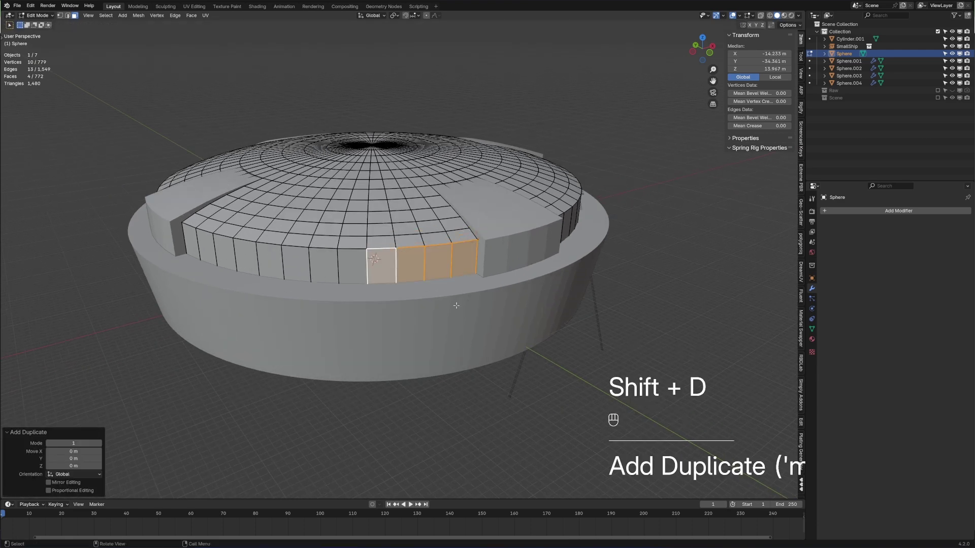
Step: Separate the duplicated wall faces into their own object, return to Object Mode and hide the dome
key("p")
left_click(456, 305)
scroll(350, 280, "up", 3)
key("Tab")
key("Tab")
key("Tab")
left_click(341, 292)
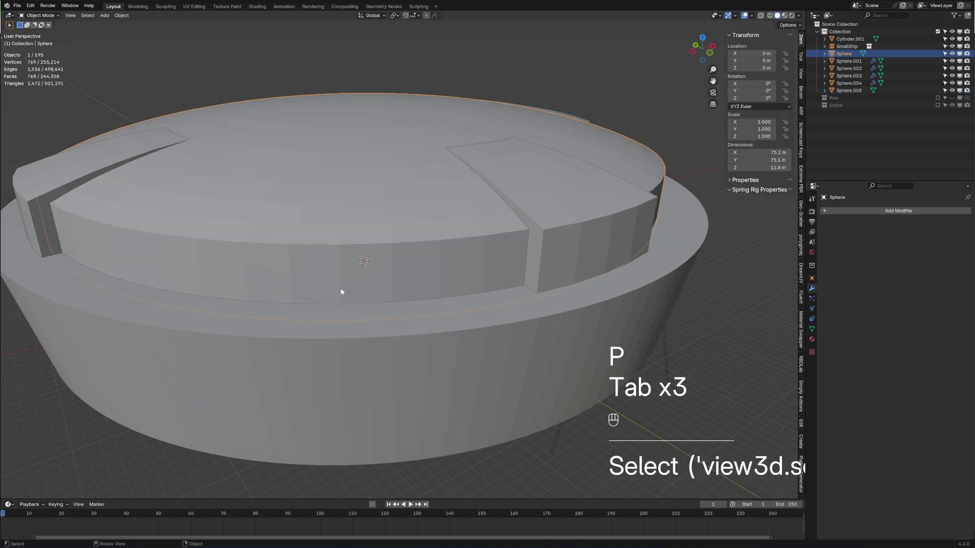
key("h")
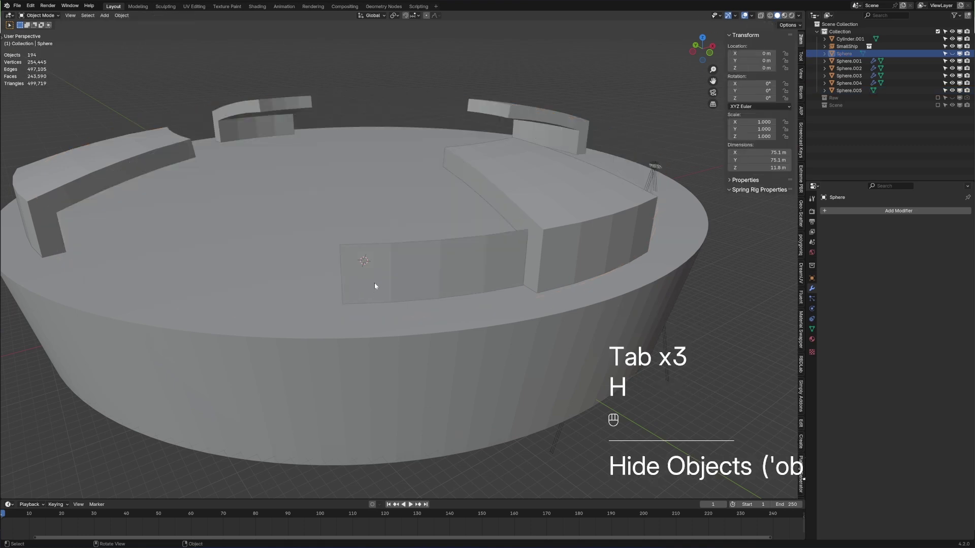
Step: Inset all four faces of the separated wall strip together by about 0.33 m
left_click(442, 298)
key("Tab")
scroll(442, 297, "up", 3)
key("2")
left_click(441, 230, "alt")
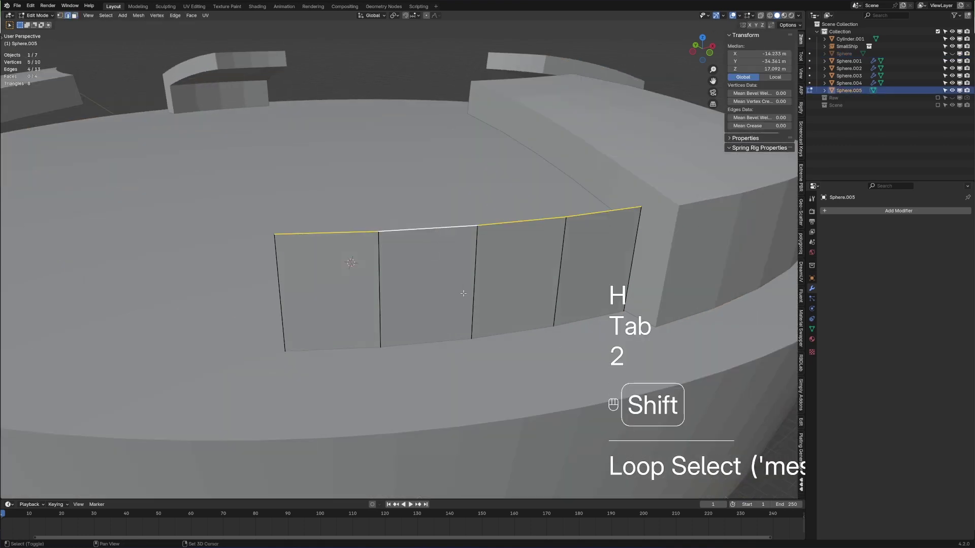
middle_click_drag(464, 292, 454, 269, "shift")
key("3")
left_click(339, 277)
left_click(443, 270, "shift")
left_click(509, 261, "shift")
left_click(584, 253, "shift")
middle_click_drag(592, 256, 553, 237, "shift")
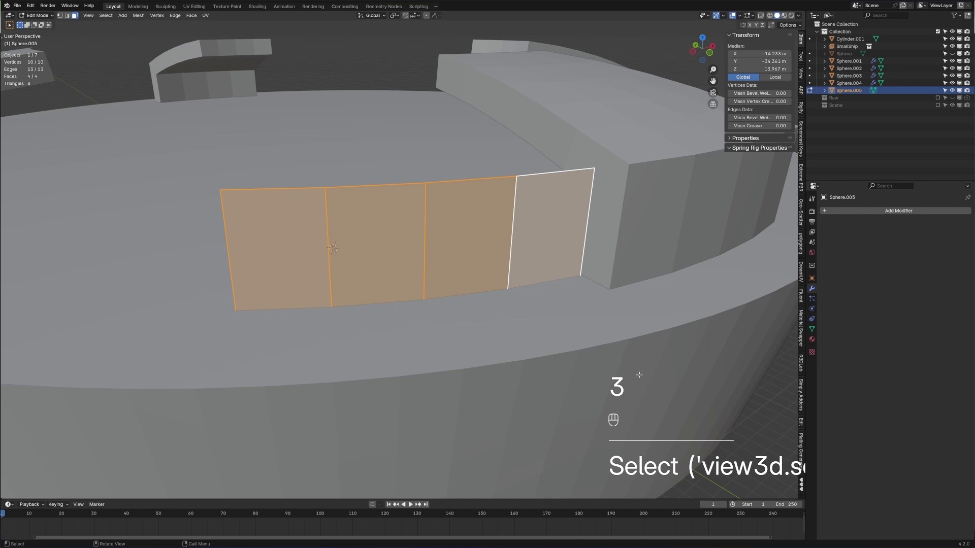
key("i")
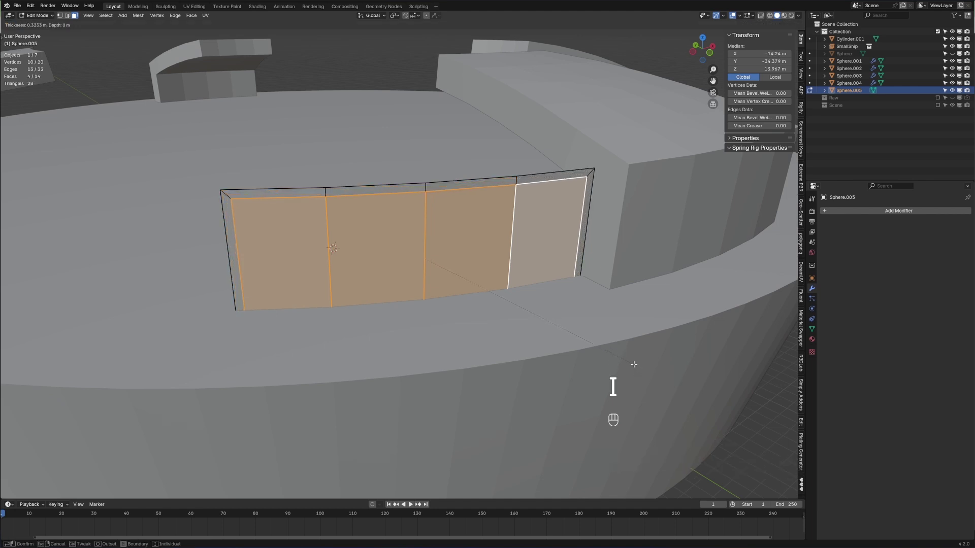
left_click(430, 331)
Step: Extrude the inset faces about 11 m inward toward the building's center to form a recessed opening
middle_click_drag(429, 331, 528, 385)
key("e")
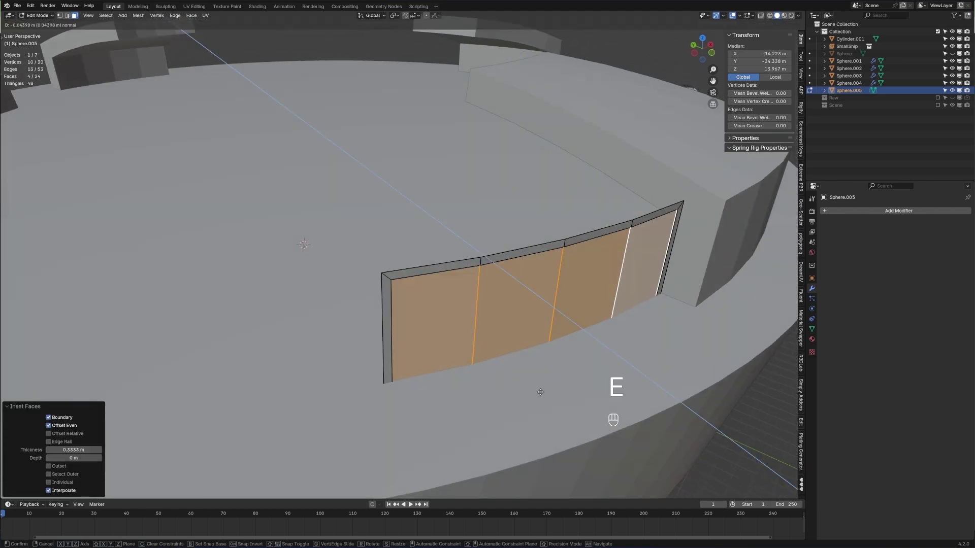
left_click(408, 316)
middle_click_drag(528, 327, 502, 303)
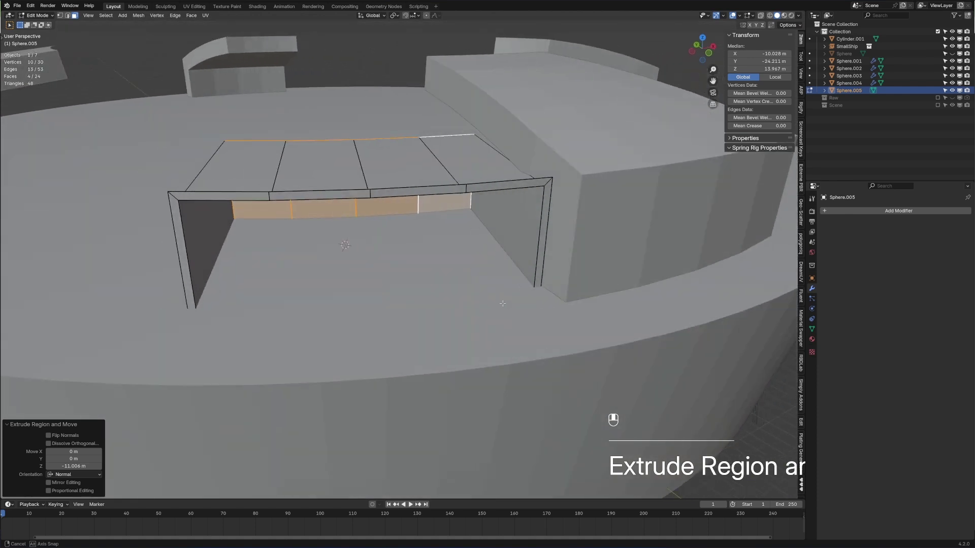
key("s")
Step: Scale the two outer vertical edges at the recess's back to about 0.77 in X and Y only, and leave Edit Mode
key("s")
key("x")
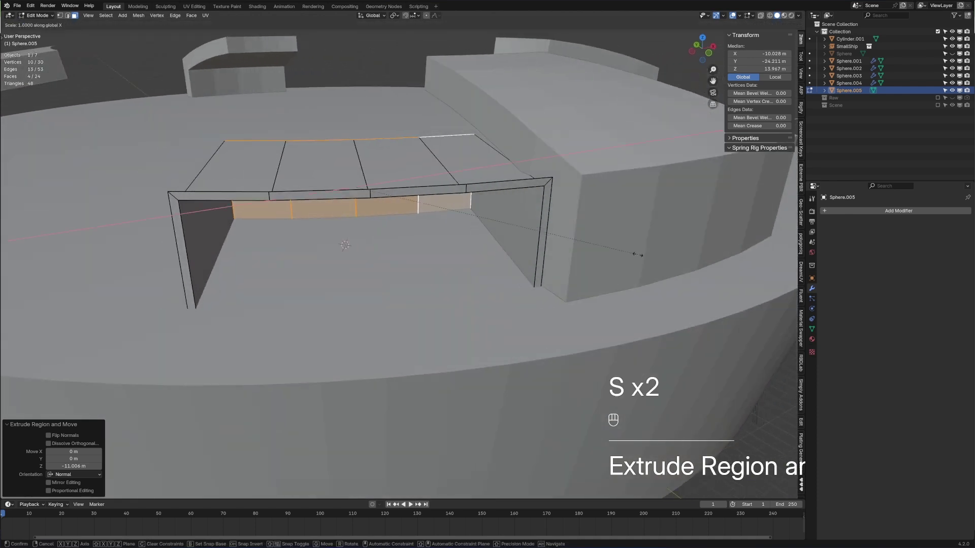
right_click(637, 253)
scroll(563, 275, "down", 5)
middle_click_drag(557, 276, 574, 297)
scroll(474, 323, "up", 3)
key("2")
left_click(461, 305)
left_click(301, 269, "shift")
key("s")
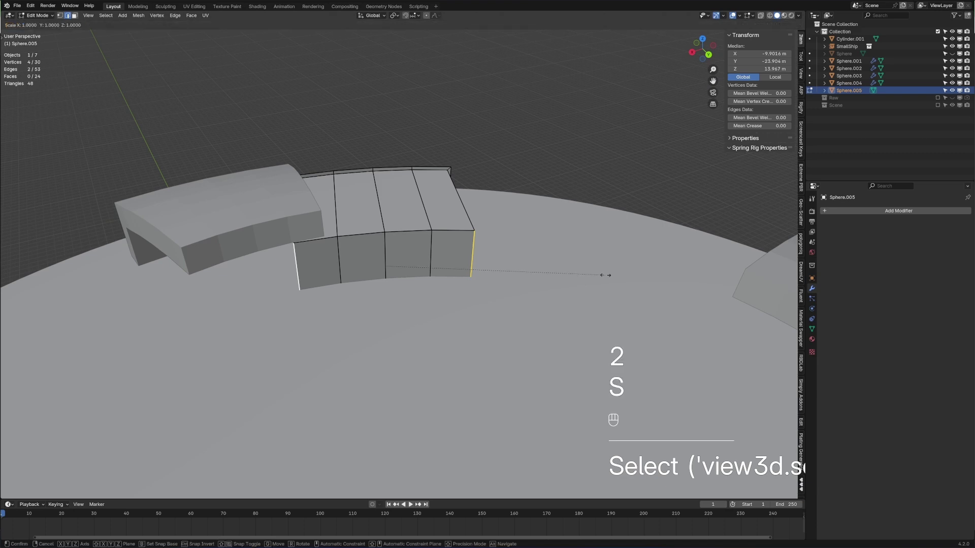
key("s")
key("shift+z")
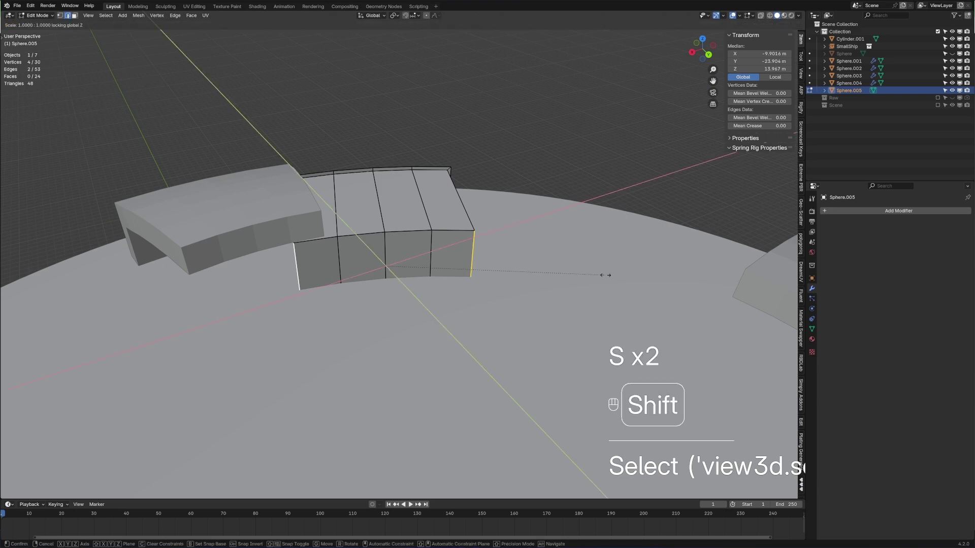
left_click(555, 262)
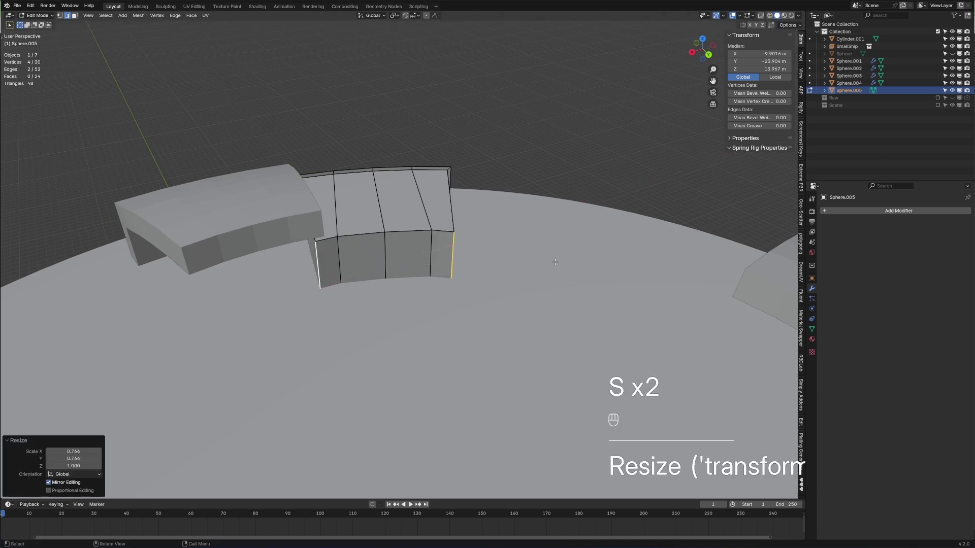
middle_click_drag(554, 262, 389, 266)
key("Tab")
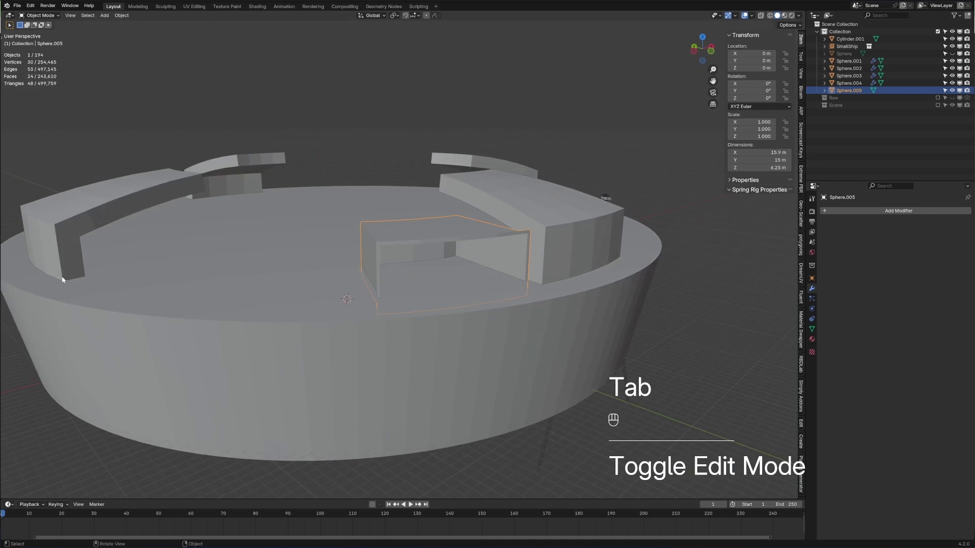
middle_click_drag(427, 237, 383, 228)
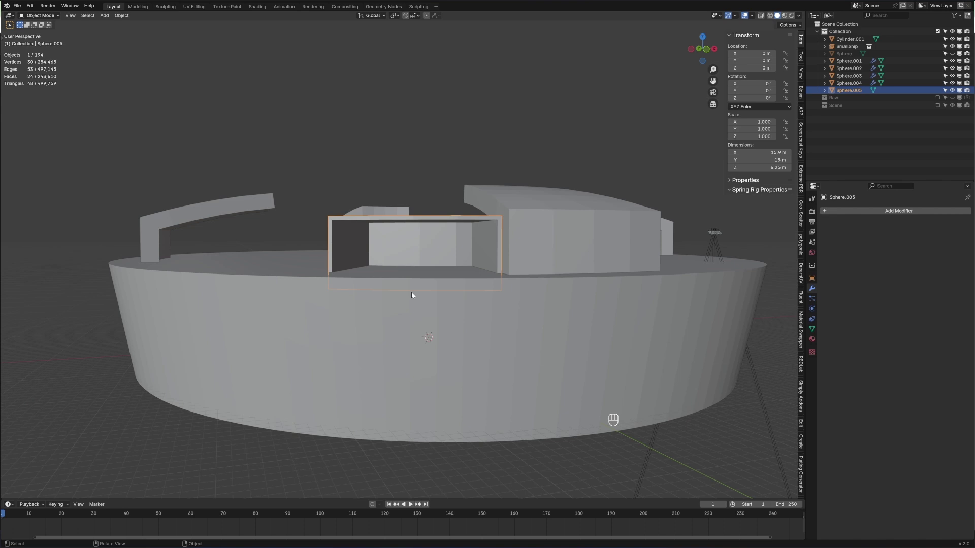
middle_click_drag(412, 315, 381, 216)
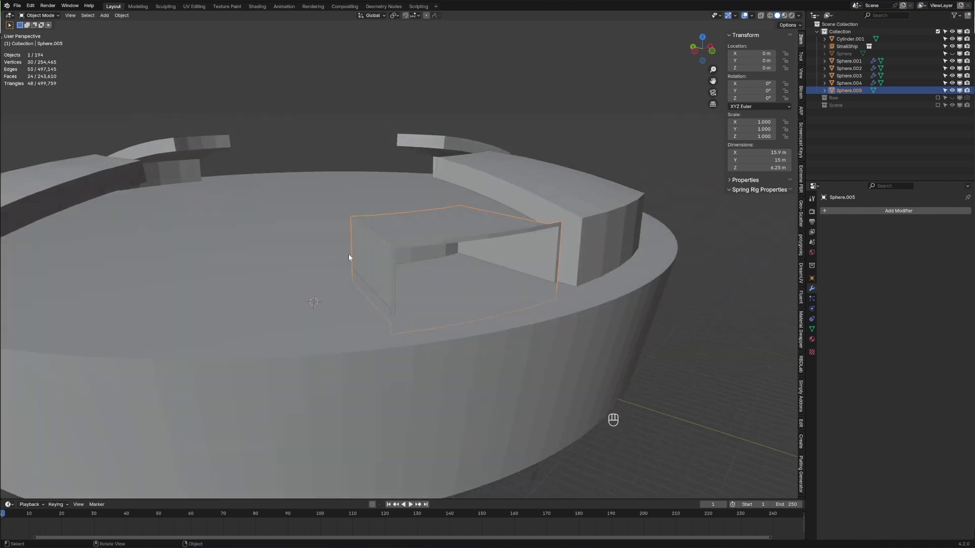
middle_click_drag(350, 253, 354, 257)
scroll(495, 229, "down", 3)
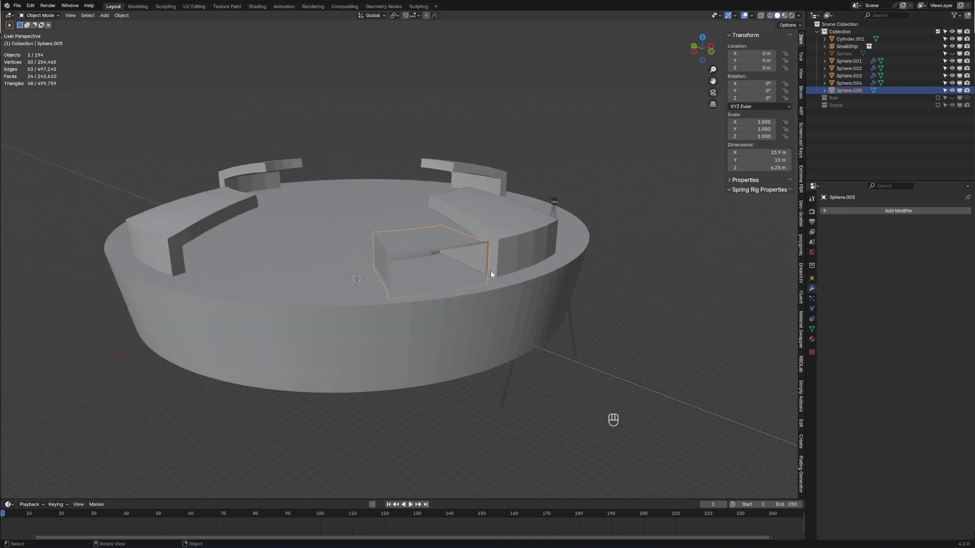
Step: Make a linked duplicate of the recess module and rotate it −22.5° about Z, after clearing the original's rotation
key("alt+r")
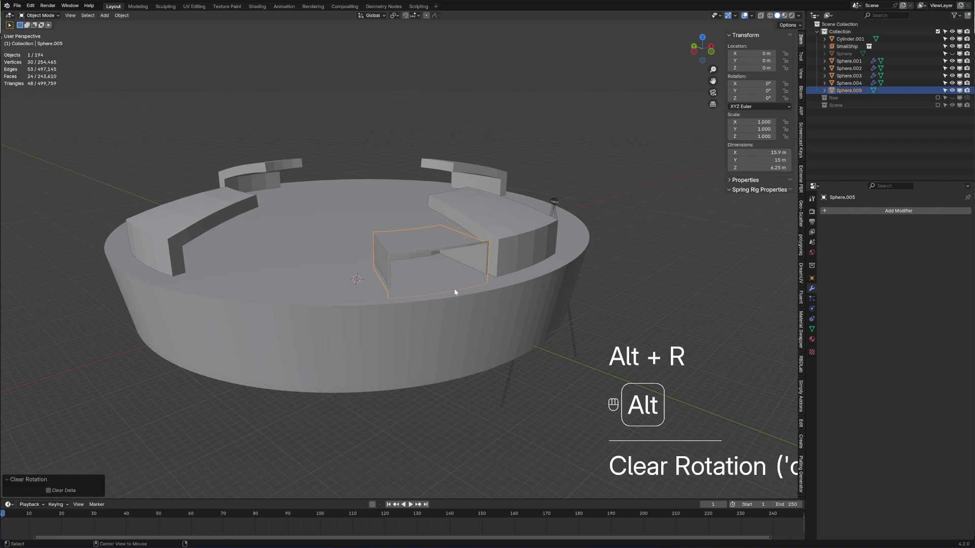
key("alt+d")
key("r")
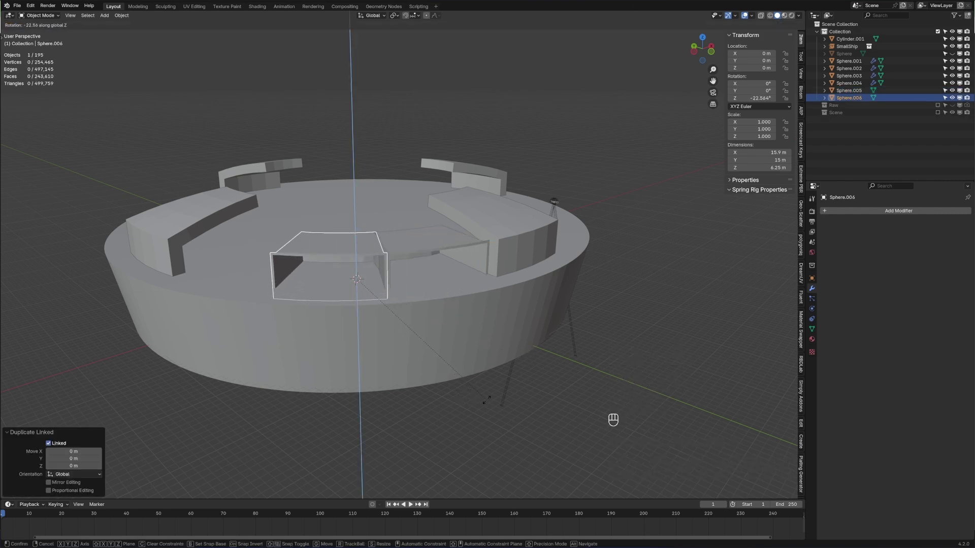
type("22.5-")
key("Return")
left_click(448, 259, "shift")
key("alt+d")
right_click(446, 298)
key("r")
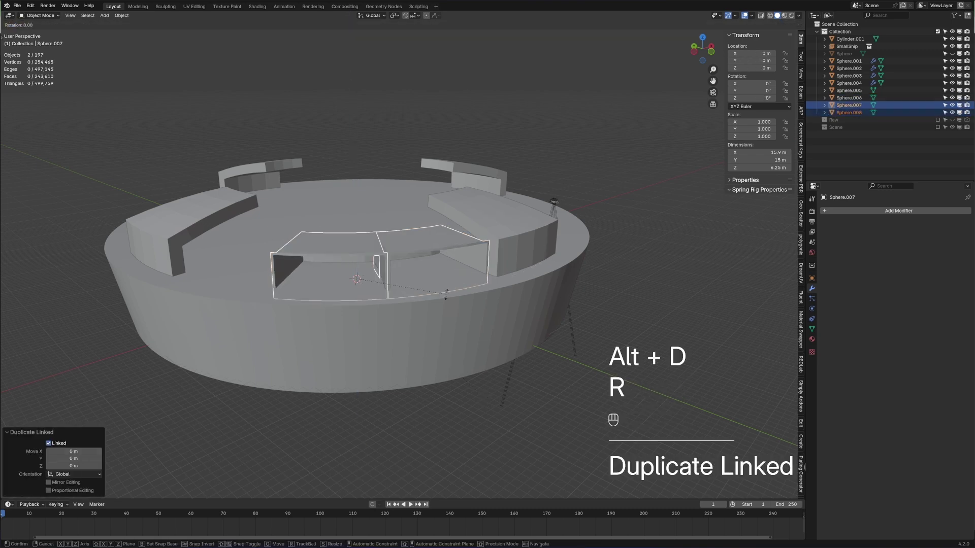
right_click(446, 294)
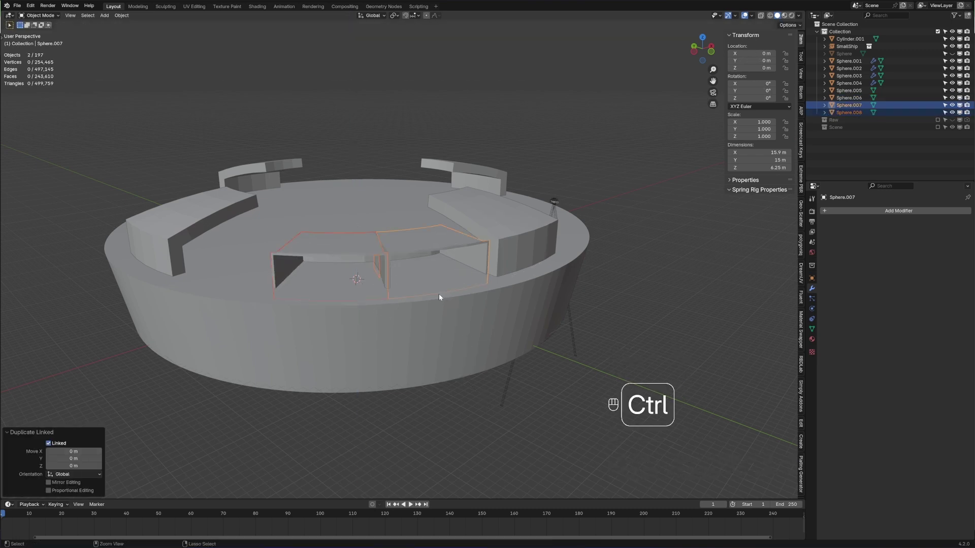
key("ctrl+z")
Step: Make a linked duplicate of the second recess module and rotate it a further −22.5° about Z
left_click(315, 242)
key("alt+d")
right_click(367, 300)
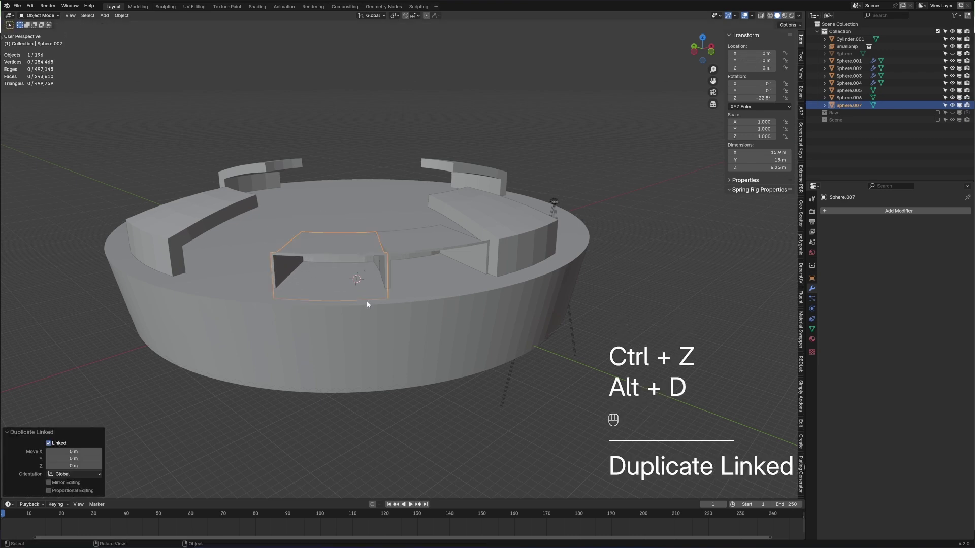
key("r")
key("z")
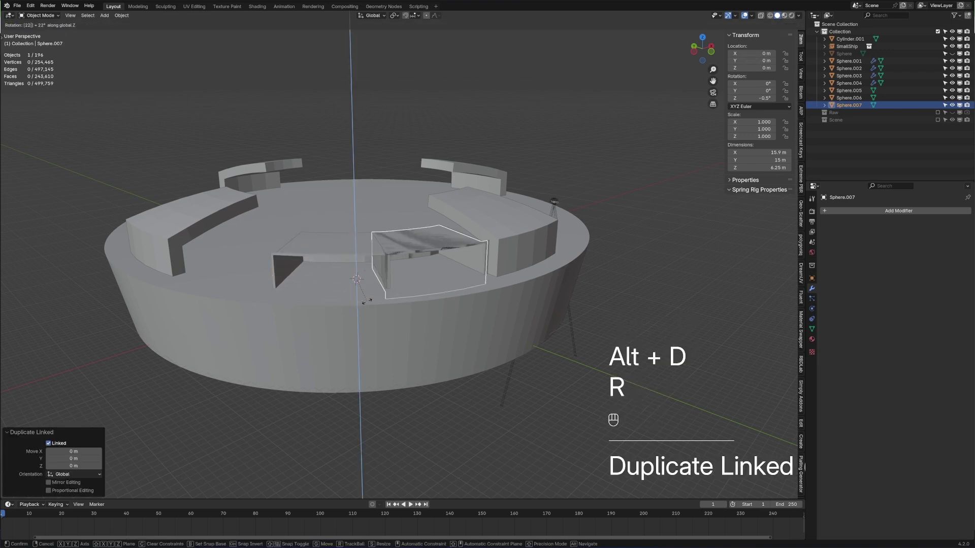
left_click(367, 303)
Step: Make linked duplicates of the three neighbouring recess modules and rotate them 90° about Z
left_click(370, 294, "shift")
left_click(428, 305, "shift")
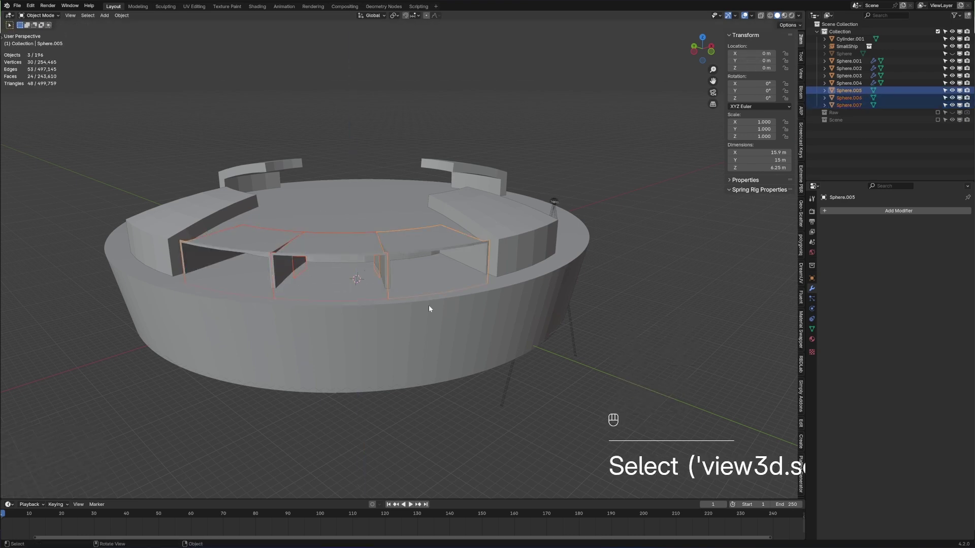
key("alt+d")
right_click(398, 358)
key("r")
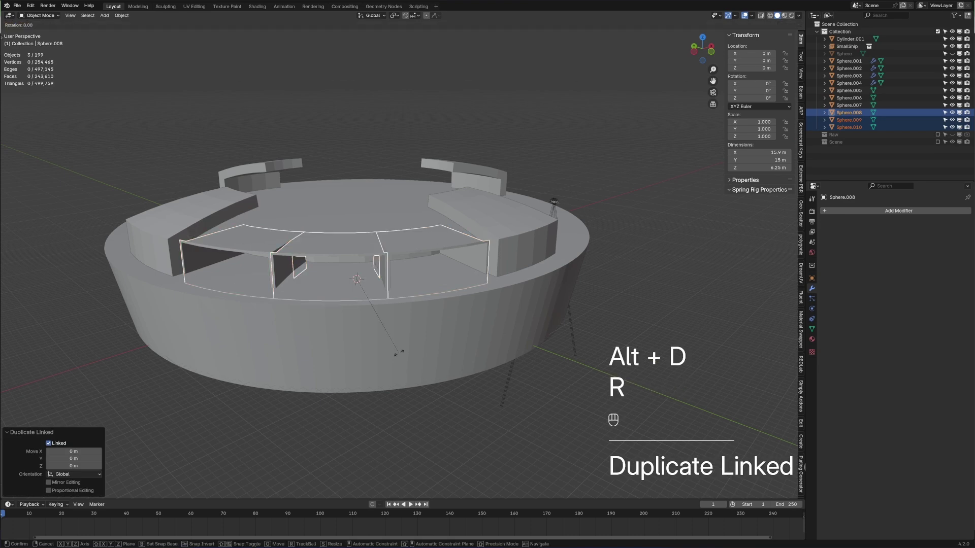
type("z90")
key("Return")
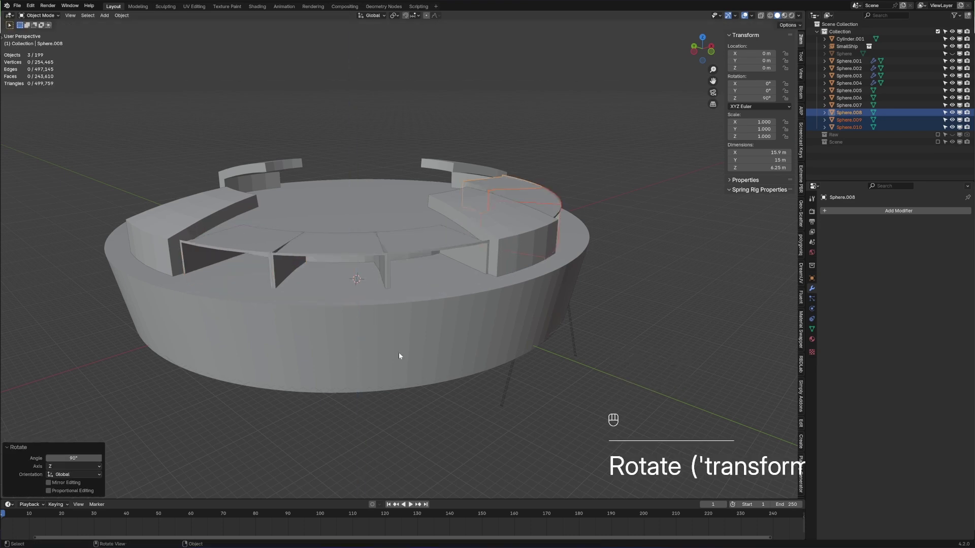
Step: Make linked duplicates of all six recess modules, rotate them 180° about Z around the building, and deselect everything
left_click(417, 244, "shift")
left_click(332, 246, "shift")
left_click(238, 248, "shift")
key("alt+d")
key("r")
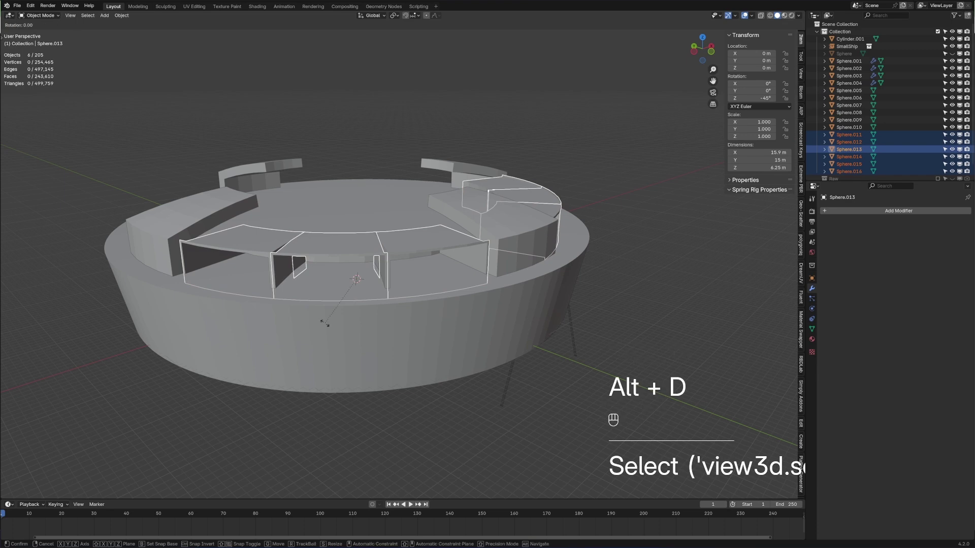
type("z")
type("180")
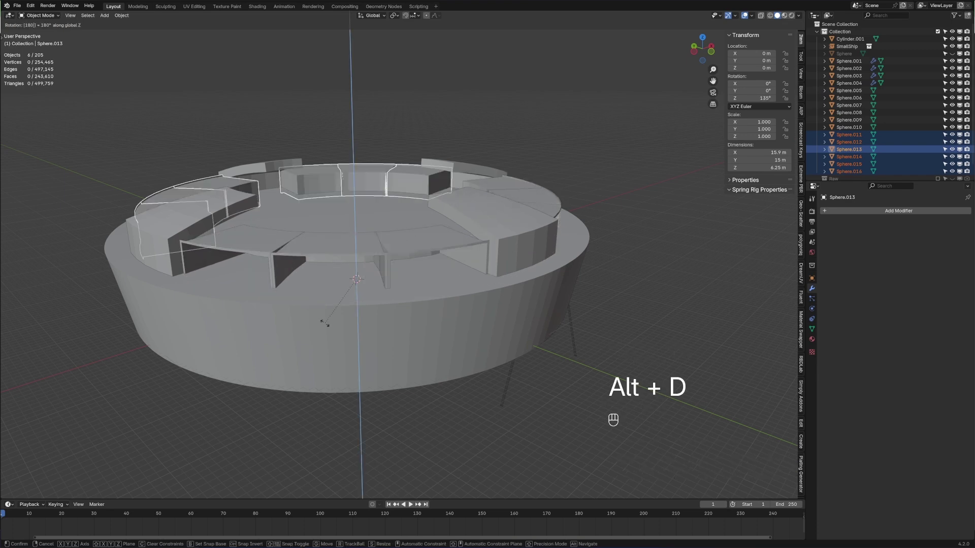
key("Return")
middle_click_drag(325, 323, 367, 326)
scroll(366, 326, "down", 2)
left_click(508, 321)
Step: Enter Edit Mode on the original recess module and select the two inner vertical edges on either side of its back wall's center edge
middle_click_drag(508, 321, 406, 314)
scroll(461, 305, "up", 3)
scroll(325, 283, "up", 4)
middle_click_drag(325, 283, 341, 280, "shift")
middle_click_drag(341, 280, 313, 305)
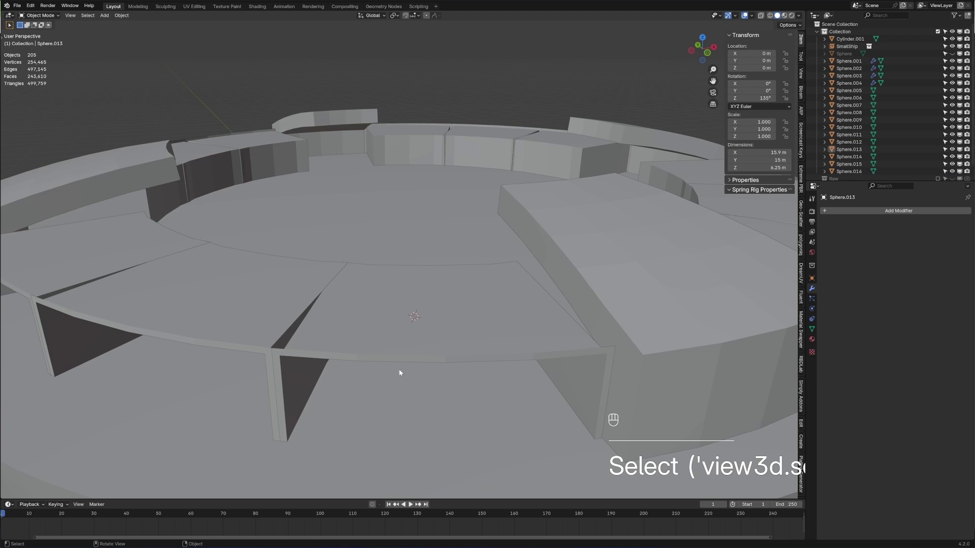
middle_click_drag(399, 373, 379, 318)
left_click(424, 322)
key("Tab")
key("2")
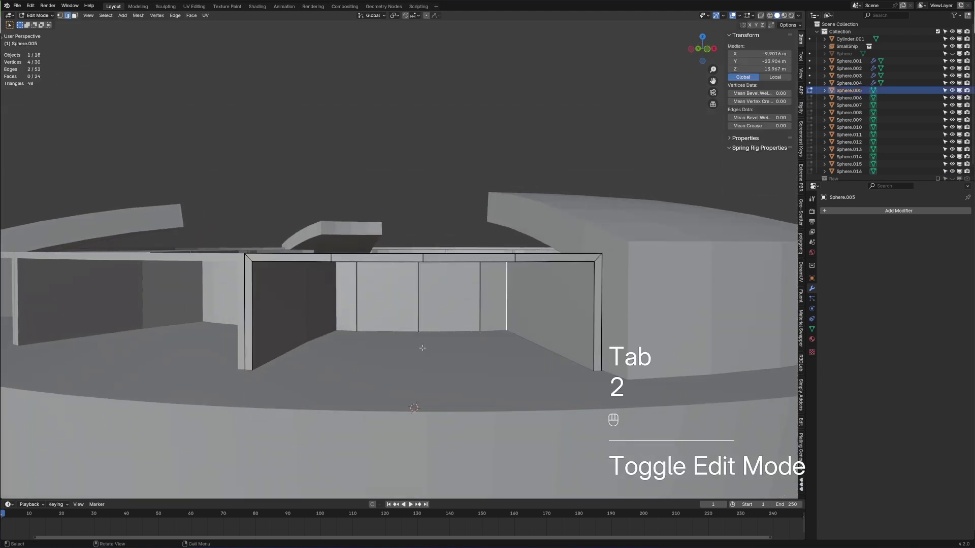
left_click(356, 304)
left_click(480, 305, "shift")
key("s")
key("x")
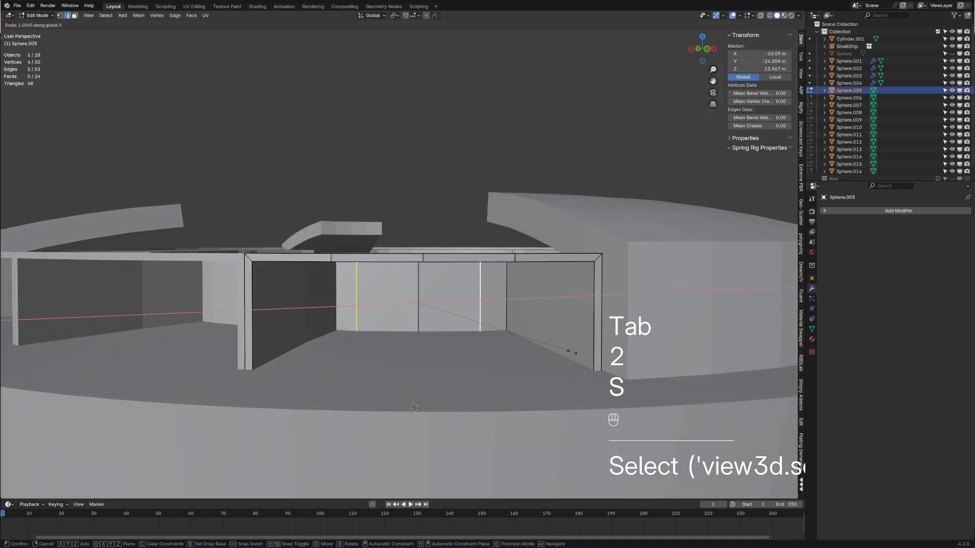
right_click(572, 352)
key("s")
key("shift+z")
left_click(605, 350)
key("ctrl+z")
Step: Scale the back wall's inner edge pair to about 0.62 and its outer pair to about 0.8 in X and Y only, and leave Edit Mode
key("s")
key("shift+z")
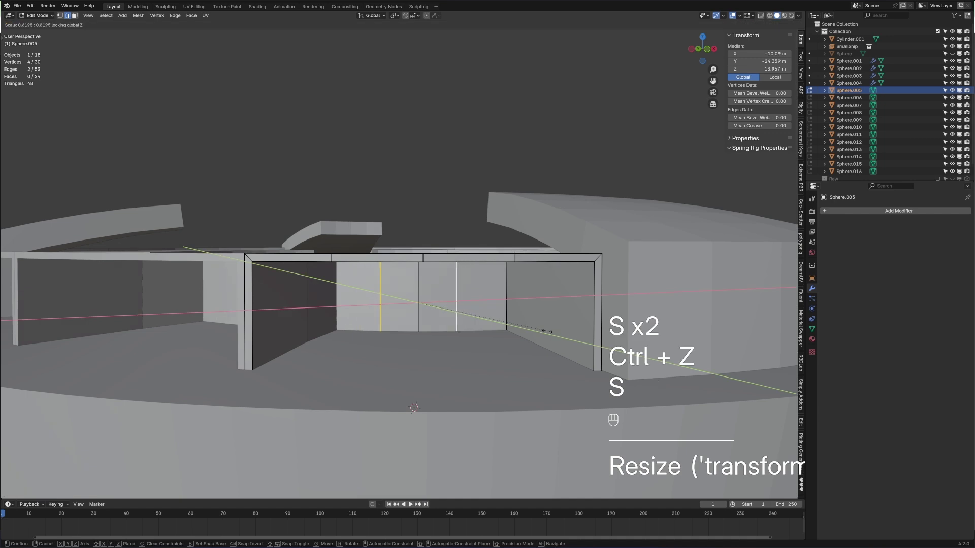
left_click(547, 332)
left_click(509, 312)
left_click(326, 299, "shift")
key("s")
key("shift+z")
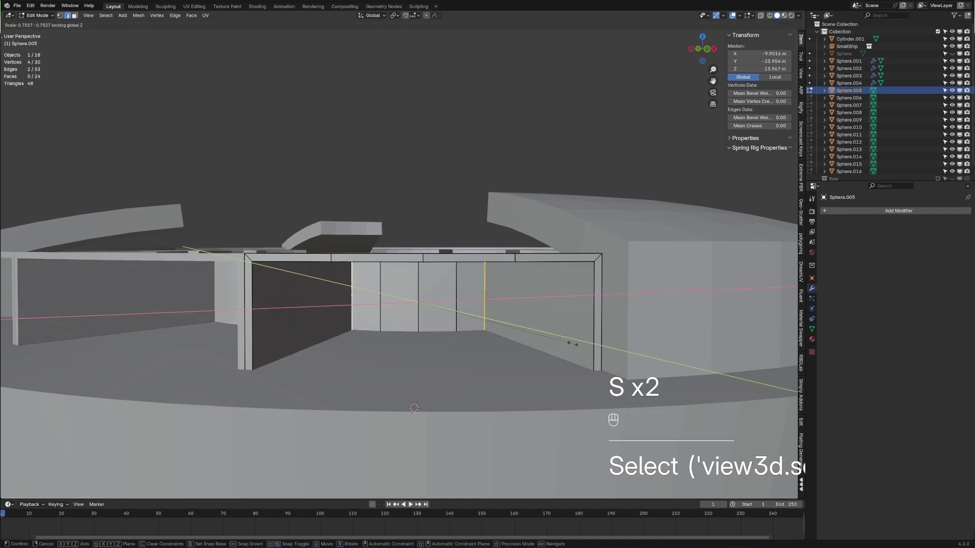
left_click(576, 343)
key("Tab")
Step: Move all of the recess module's geometry down about 0.6 m along Z in Edit Mode, and return to Object Mode
scroll(508, 379, "down", 7)
mouse_move(502, 383)
middle_mouse_down()
mouse_move(564, 395)
mouse_move(496, 370)
middle_mouse_up()
scroll(496, 370, "down", 3)
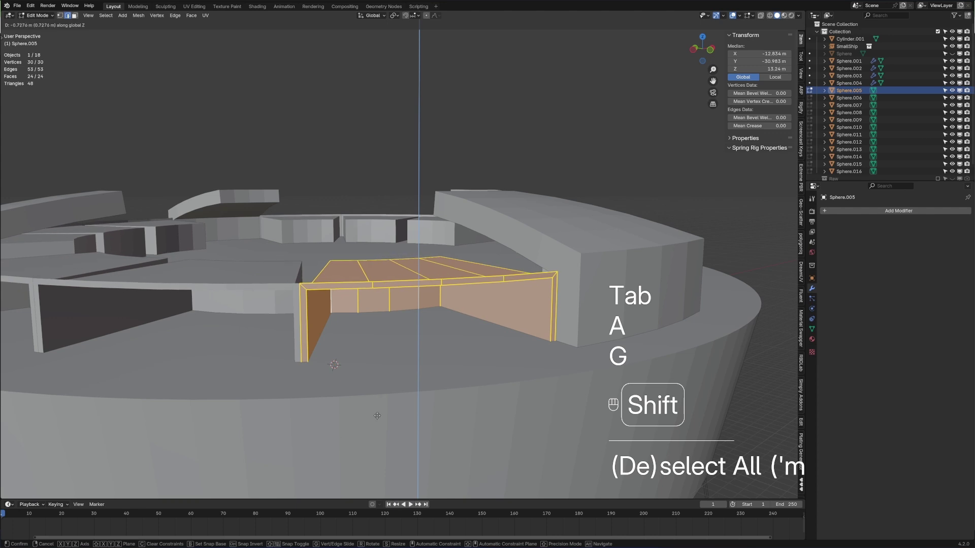
left_click(377, 411)
scroll(378, 411, "down", 5)
middle_click_drag(377, 411, 394, 256)
scroll(394, 256, "up", 5)
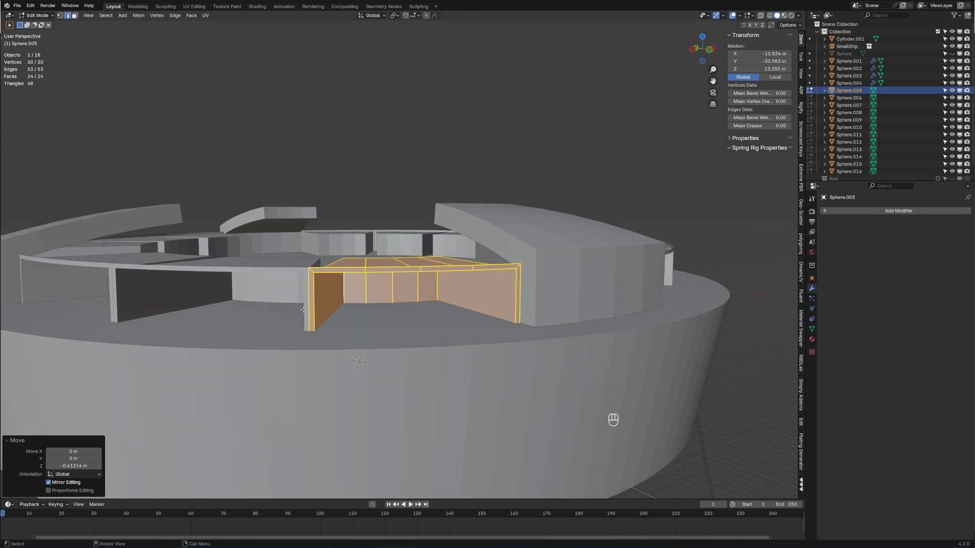
key("ctrl+z")
key("ctrl+z")
key("ctrl+z")
key("2")
left_click(425, 303, "alt")
key("Tab")
Step: Unhide the dome and delete its ring of vertical wall faces
middle_click_drag(424, 303, 501, 232)
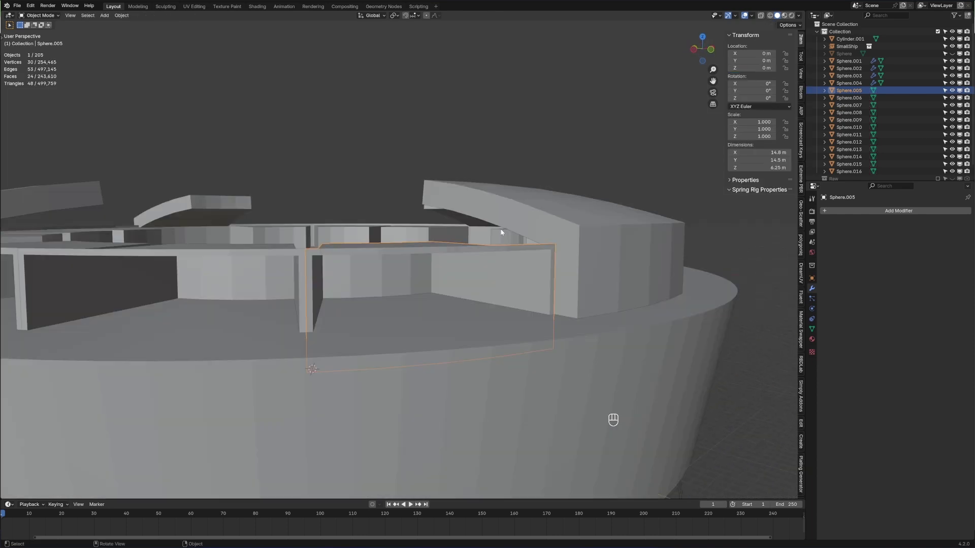
scroll(584, 264, "down", 6)
key("alt+h")
left_click(681, 292)
left_click_drag(410, 306, 364, 276)
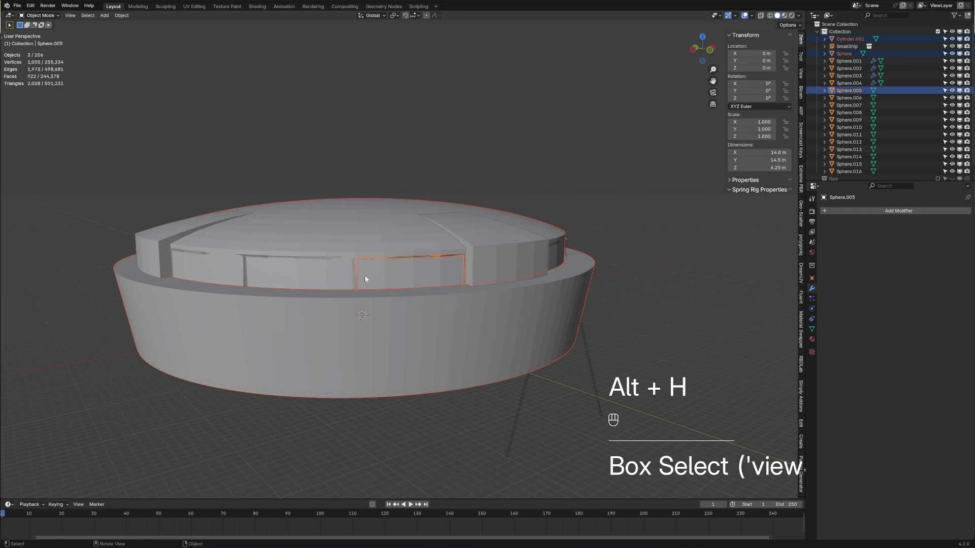
key("Tab")
key("3")
left_click(327, 271, "alt")
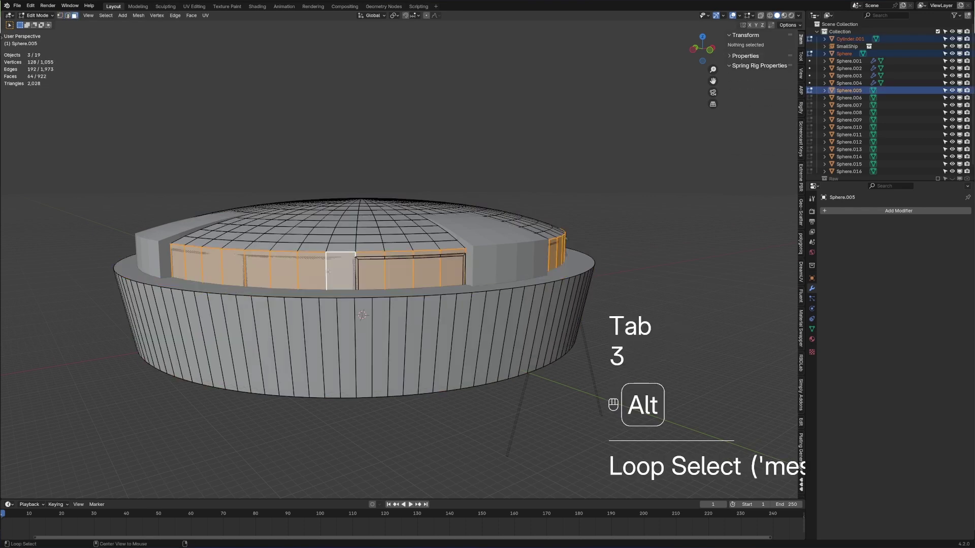
key("Delete")
left_click(319, 286)
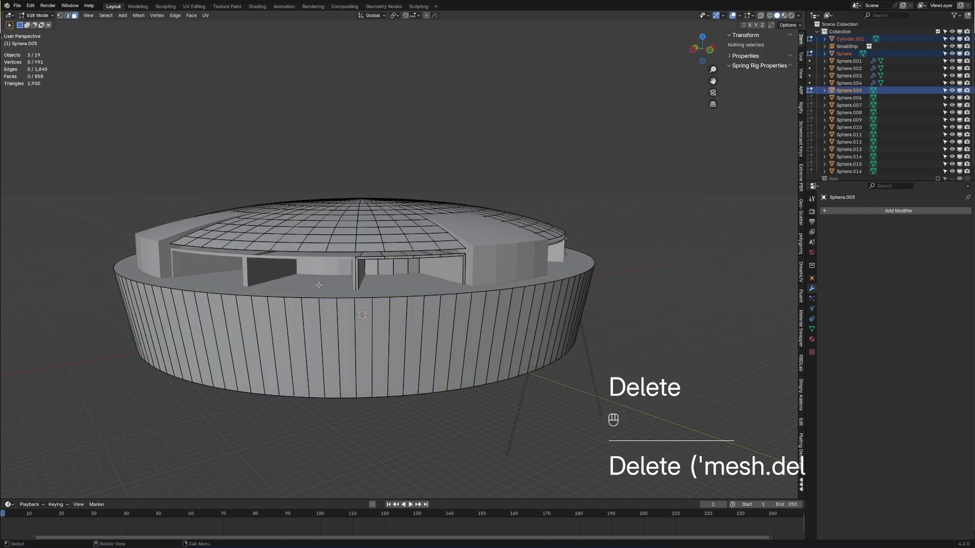
Step: Scale the dome's lower edge loop by 1.005 and extrude it straight down along Z to form a thin rim
key("2")
left_click(324, 250, "alt")
scroll(412, 239, "up", 1)
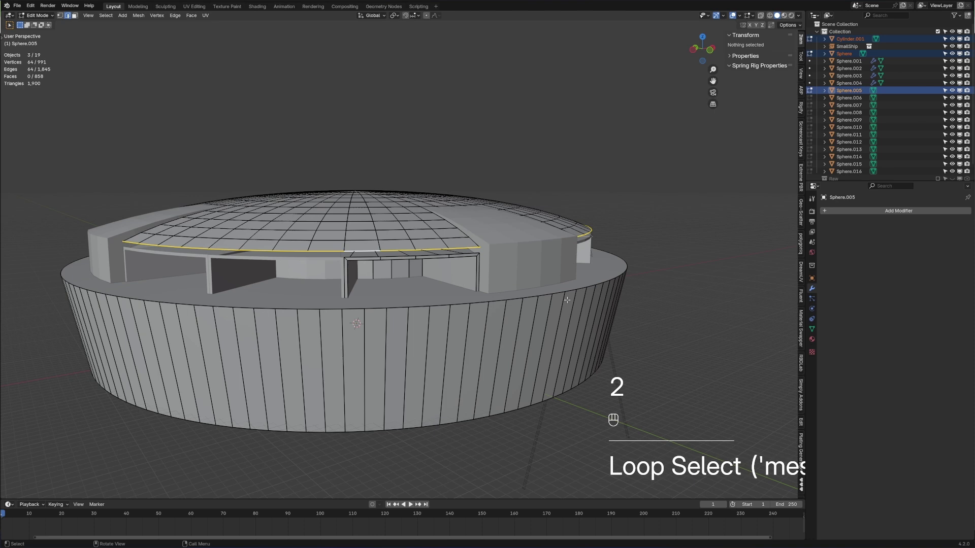
key("s")
key("shift")
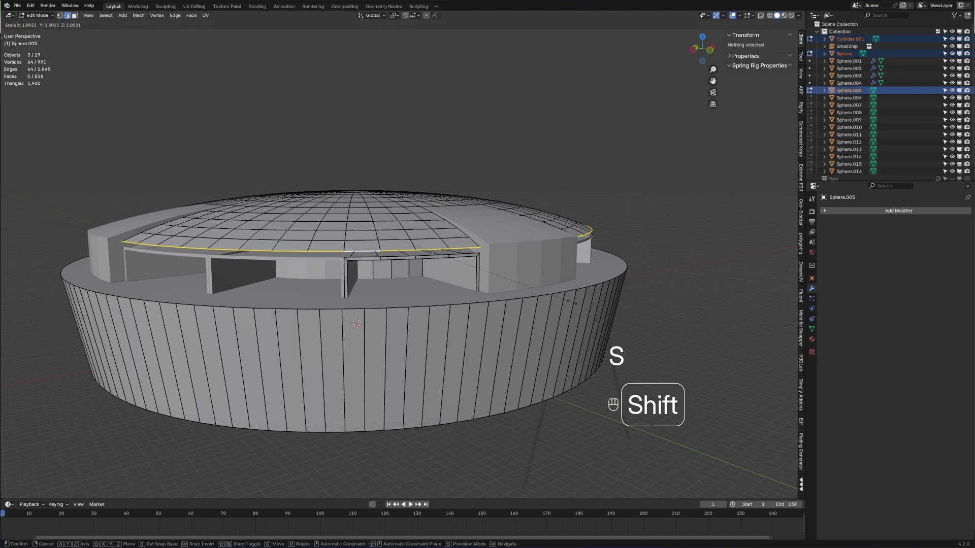
left_click(578, 305)
key("e")
key("z")
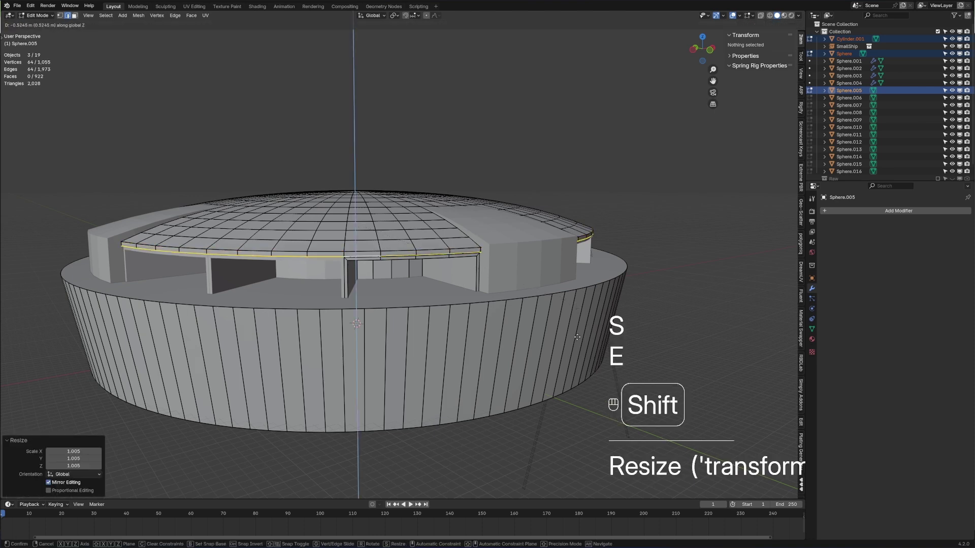
left_click(565, 357)
Step: Extrude the rim's bottom edge loop again, scale it inward as an underside lip, and leave Edit Mode
key("e")
right_click(654, 358)
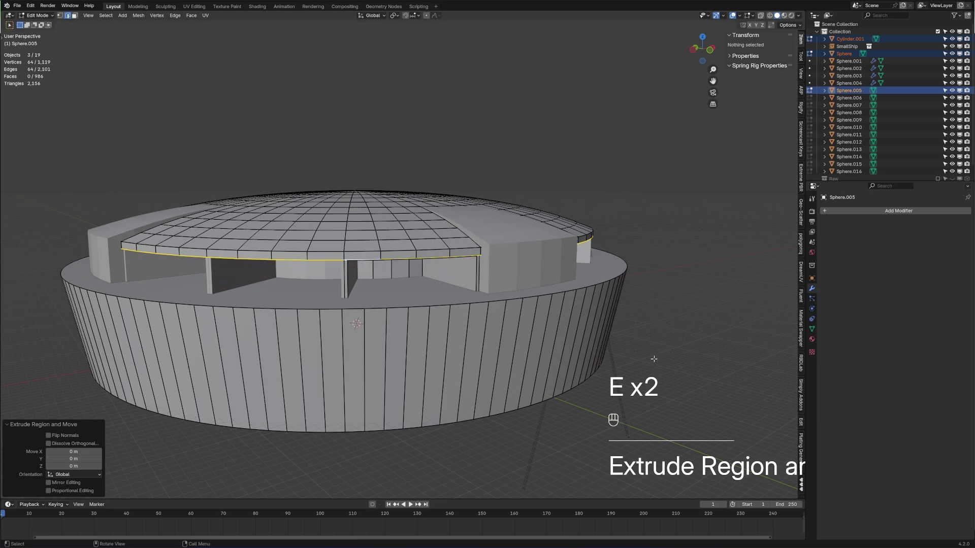
key("s")
key("shift")
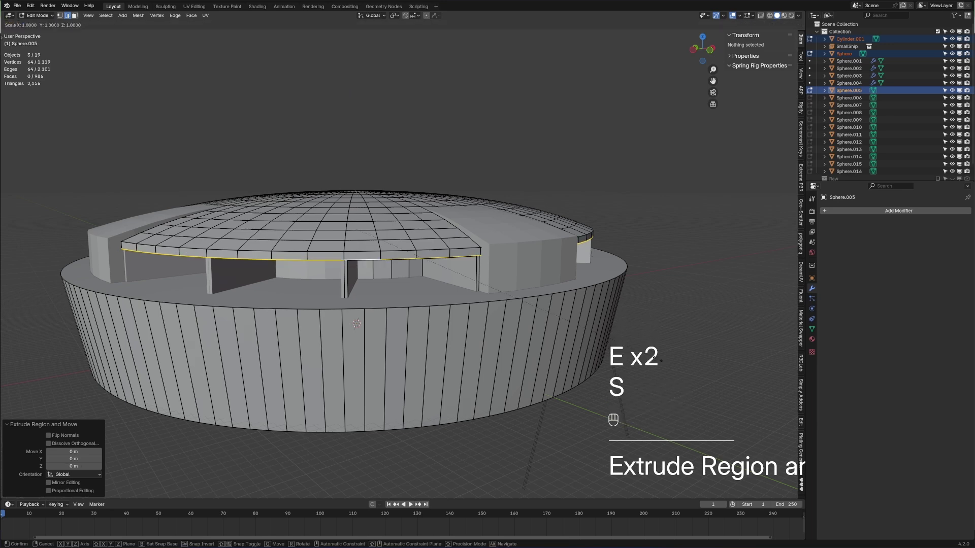
left_click(646, 355)
middle_click_drag(642, 351, 549, 299)
scroll(496, 242, "up", 3)
key("g")
middle_click(546, 295)
left_click(481, 277)
key("Tab")
scroll(481, 277, "down", 4)
middle_click_drag(481, 279, 464, 316)
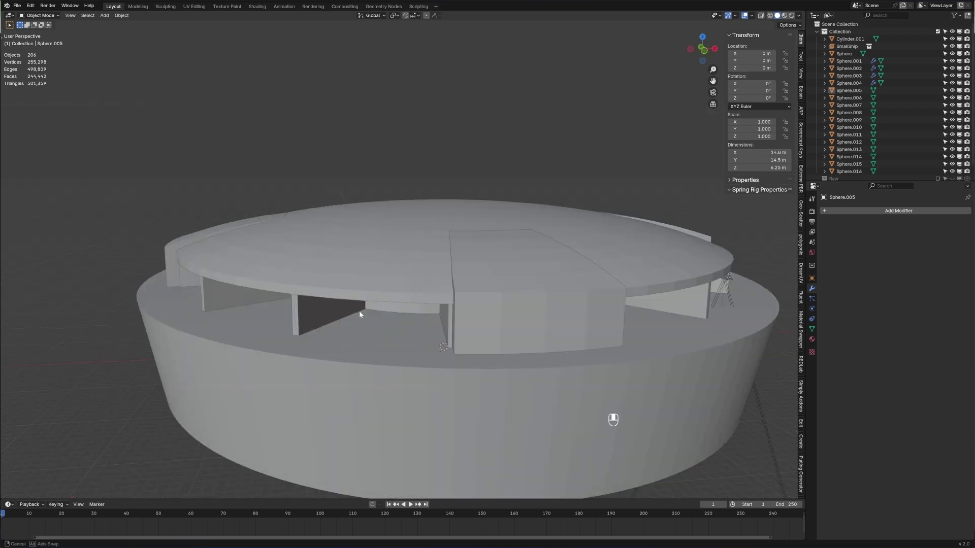
Step: Scale the recess module's two side wall faces to about 0.877 in X and Y only
key("Tab")
middle_click_drag(358, 312, 390, 310)
key("3")
left_click(336, 311)
left_click(456, 311, "shift")
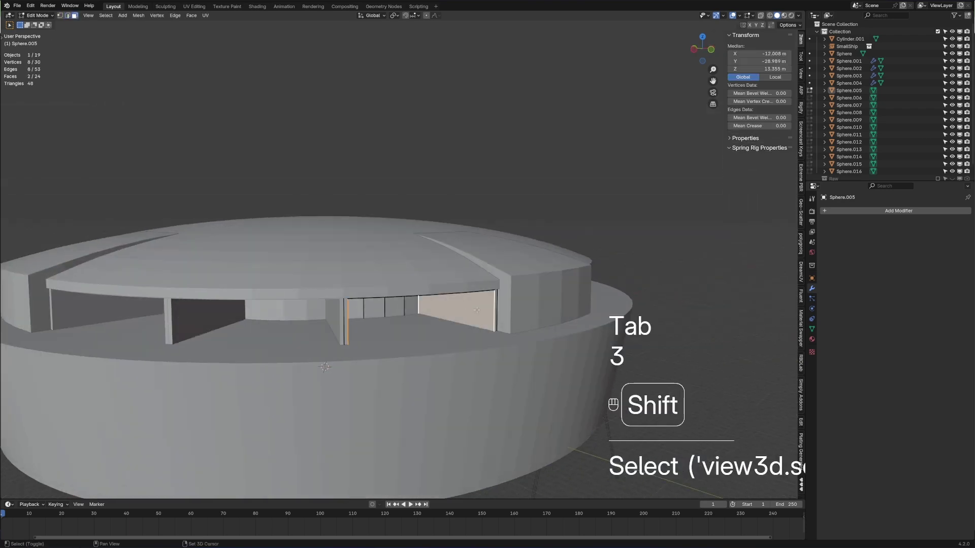
middle_click_drag(455, 312, 433, 313)
key("s")
key("shift+z")
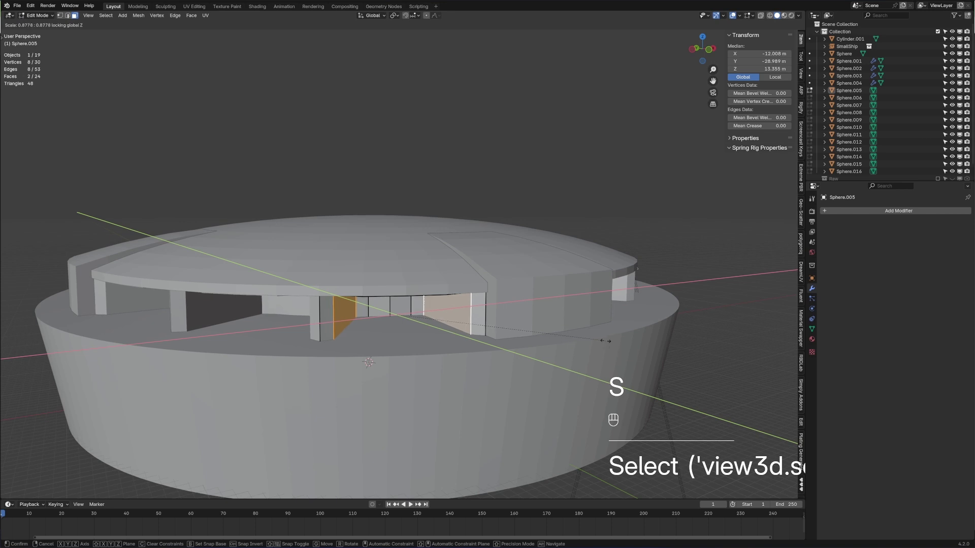
left_click(605, 342)
Step: In top wireframe view, move the two side wall faces about −0.30 m in X and −0.76 m in Y
key("KP_7")
key("z")
left_click(518, 340)
key("g")
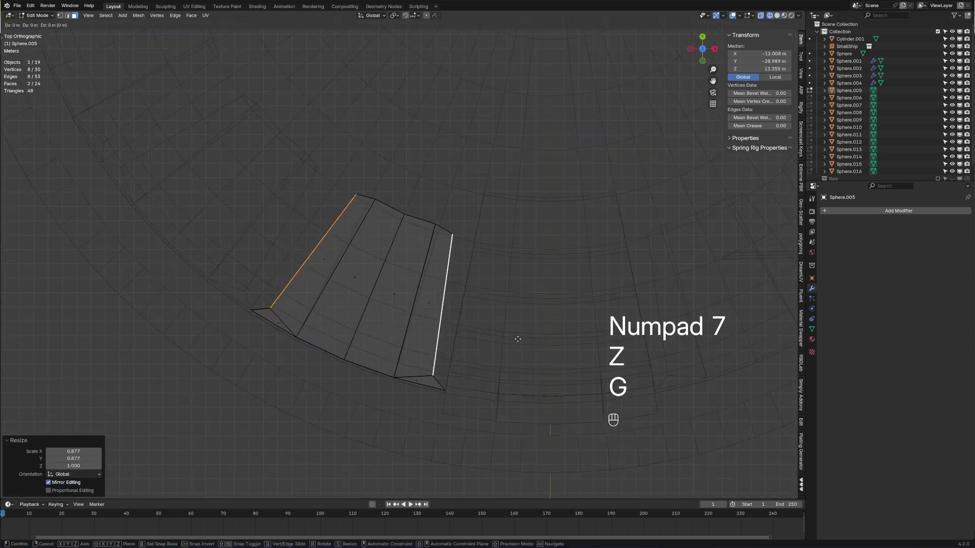
left_click(475, 447)
scroll(394, 387, "down", 2)
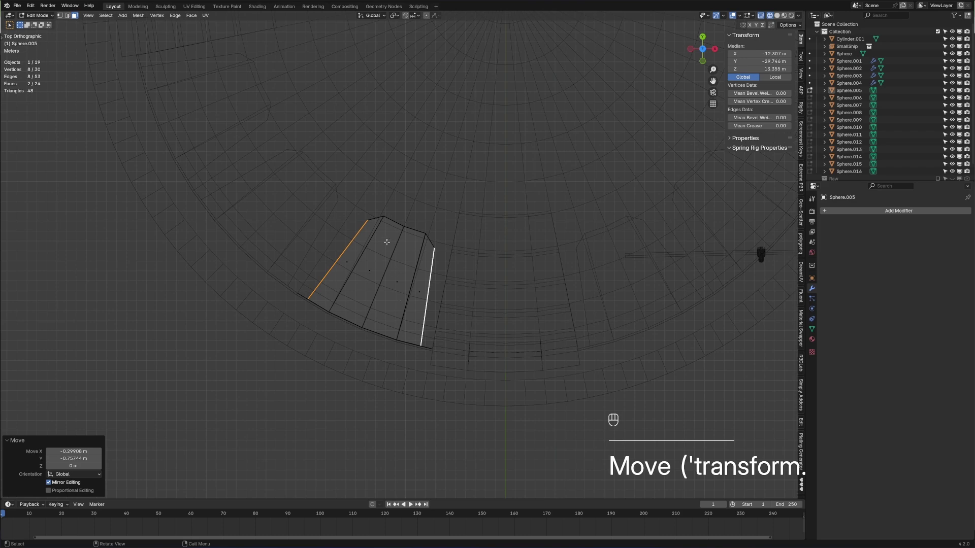
Step: Move the recess's two middle back wall faces about −0.25 m in X and −1.22 m in Y
key("3")
left_click(394, 223)
left_click(416, 230, "shift")
key("g")
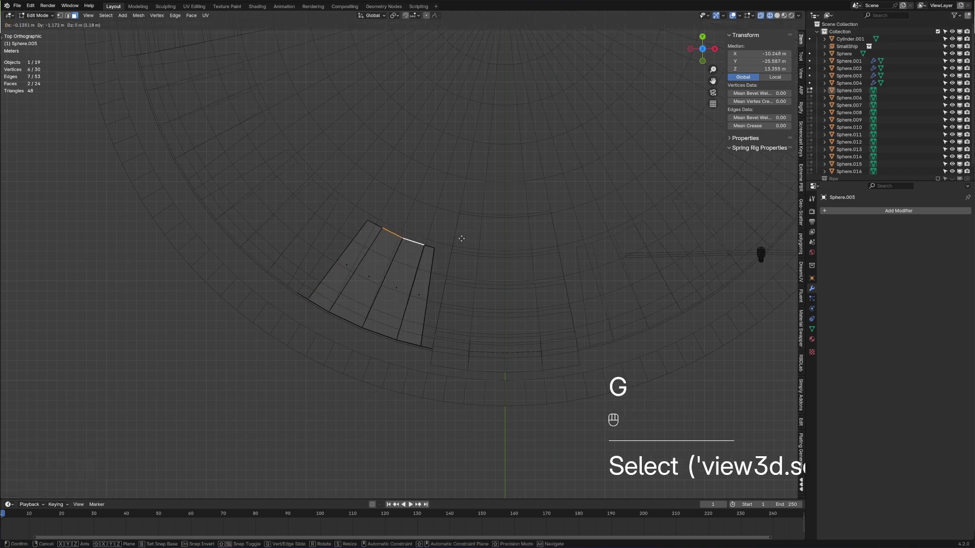
scroll(370, 348, "down", 4)
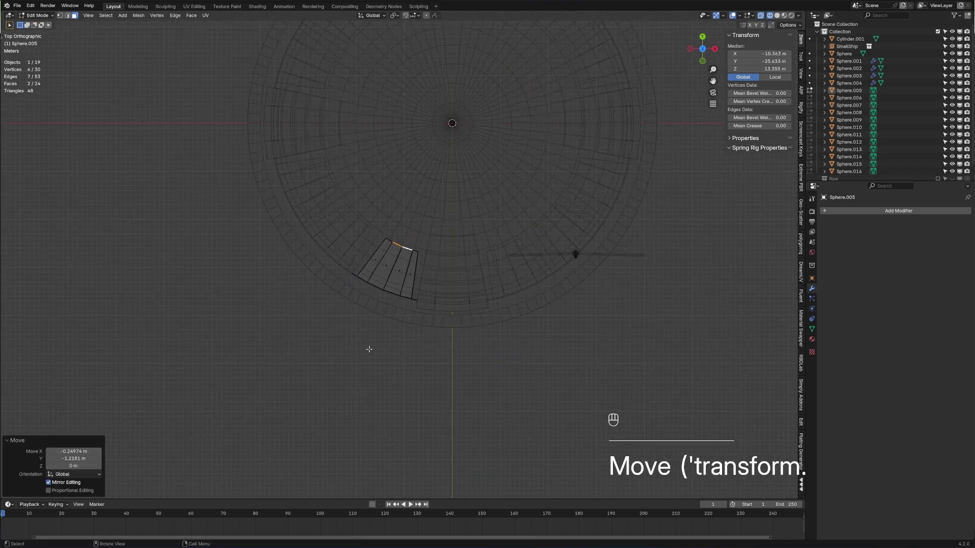
Step: Return to solid shading and Object Mode, and select the dome
key("z")
left_click(412, 348)
middle_click_drag(412, 348, 472, 225)
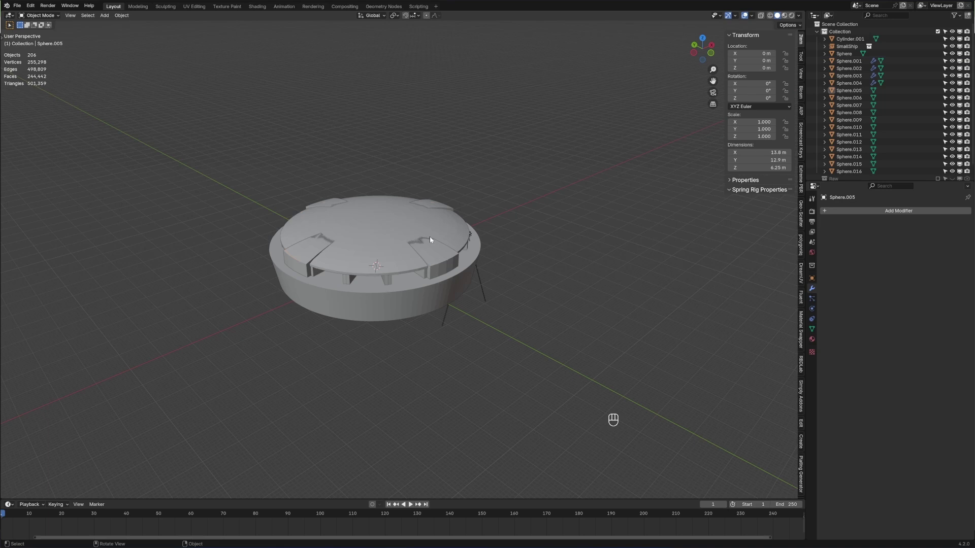
left_click(395, 259)
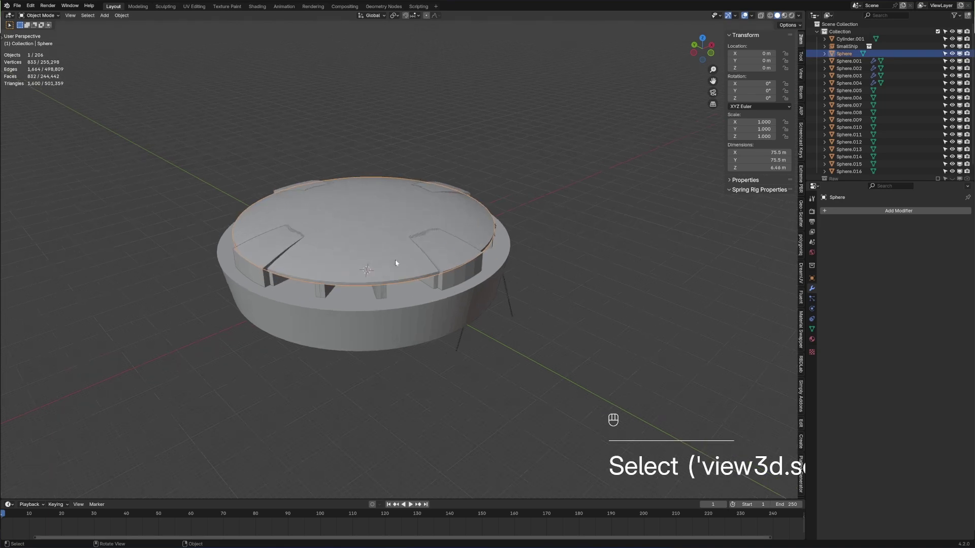
Step: Move the lower edge loop of the raised edge panel's outer wall down about 0.9 m in Z, and return to Object Mode
key("Tab")
scroll(405, 258, "up", 3)
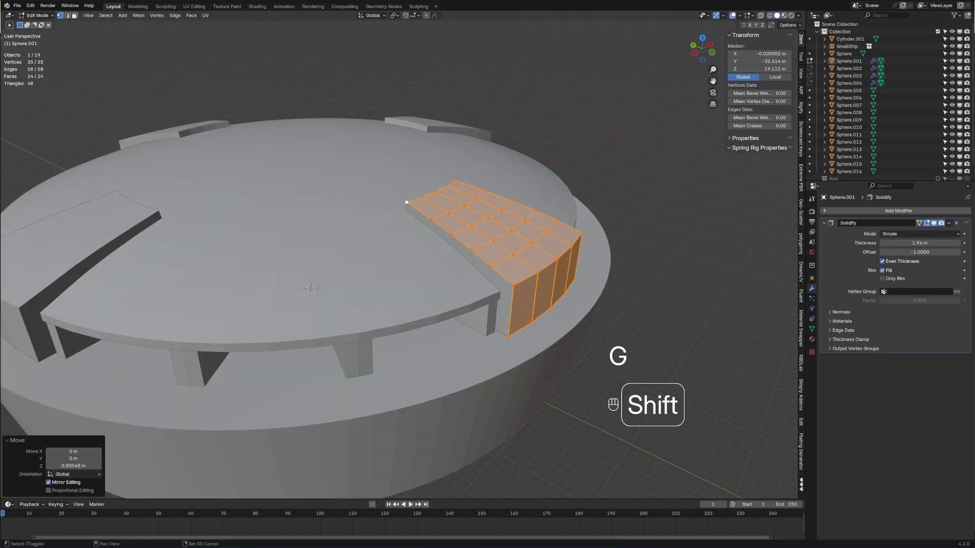
key("2")
left_click(559, 305, "alt")
key("g")
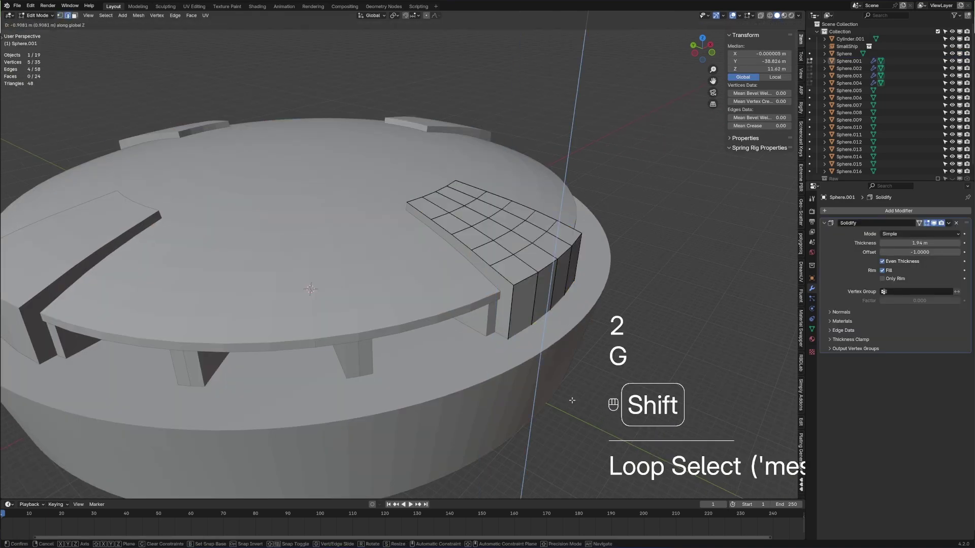
left_click(572, 400)
key("Tab")
scroll(641, 315, "down", 8)
Step: Examine the building from several distances and angles, comparing its scale with the small ship beside the dome
middle_click_drag(577, 313, 480, 216)
left_click(394, 243)
scroll(394, 243, "up", 2)
left_click(487, 220)
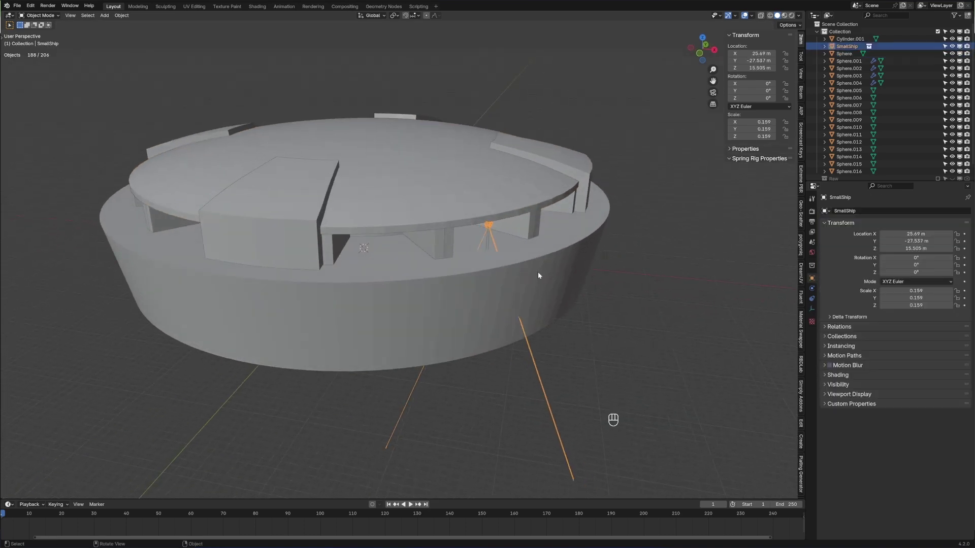
scroll(538, 273, "down", 6)
middle_click_drag(537, 272, 435, 327)
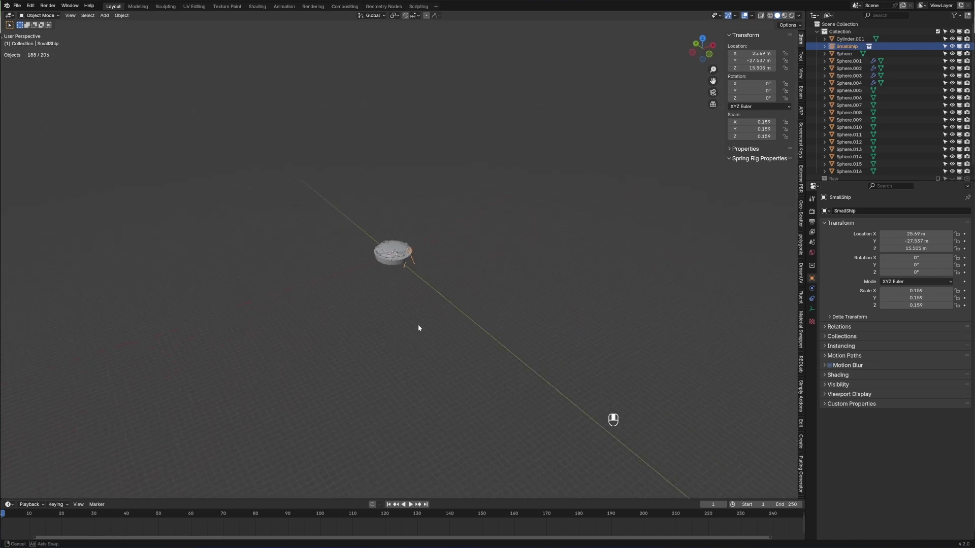
left_click(442, 365)
mouse_move(440, 361)
middle_mouse_down()
mouse_move(423, 348)
mouse_move(446, 352)
middle_mouse_up()
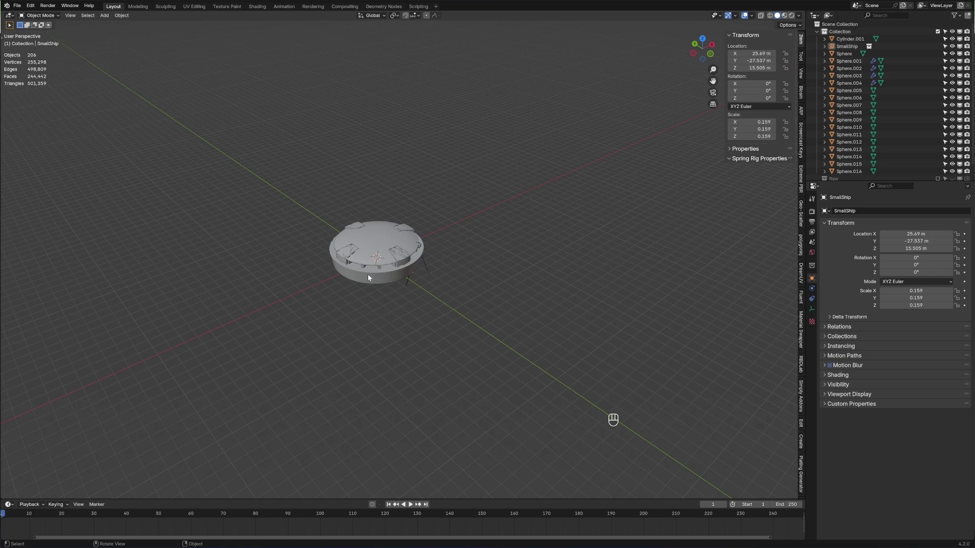
scroll(376, 274, "up", 8)
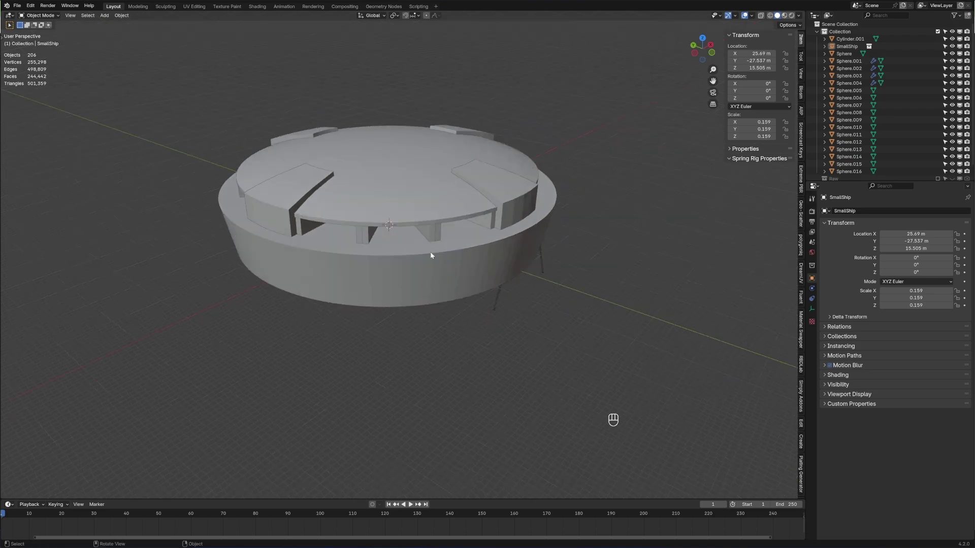
Step: Add a loop cut around the platform's side wall, close below its upper rim
left_click(429, 254)
scroll(429, 254, "up", 3)
key("Tab")
key("ctrl+r")
left_click(493, 283)
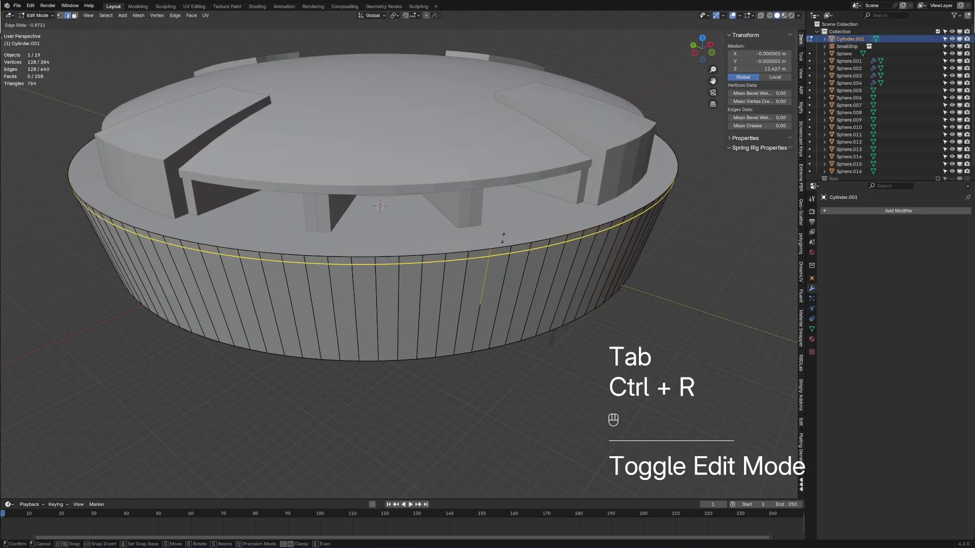
left_click(502, 238)
Step: In top wireframe view, scale the platform's upper rim edge loop to 0.996
key("3")
key("2")
left_click(497, 249, "alt")
key("KP_7")
key("z")
left_click(454, 251)
middle_click_drag(433, 355, 466, 218, "shift")
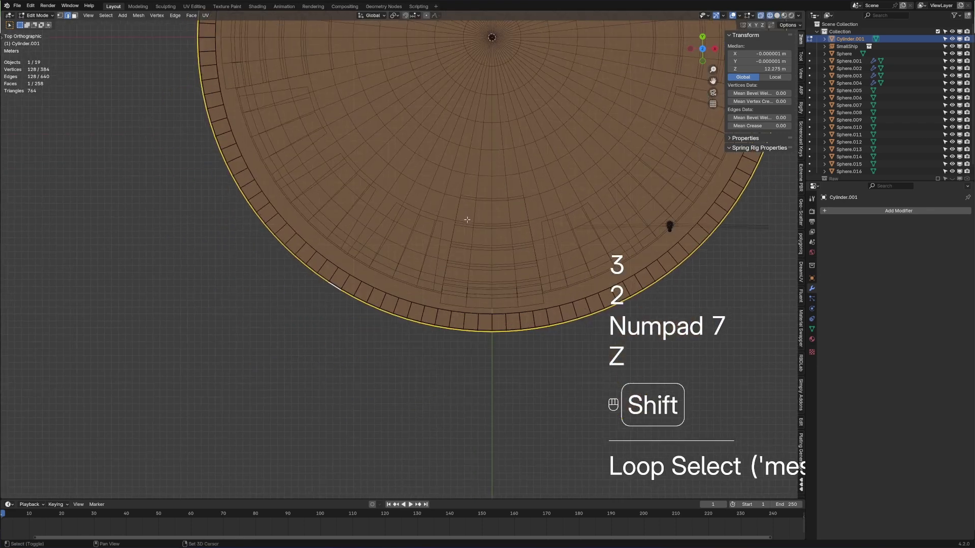
scroll(465, 218, "up", 4)
middle_click_drag(675, 441, 669, 359, "shift")
key("s")
left_click(669, 357)
Step: Return to solid shading and leave Edit Mode on the platform
key("z")
left_click(708, 357)
middle_click_drag(421, 274, 488, 196)
scroll(487, 196, "down", 5)
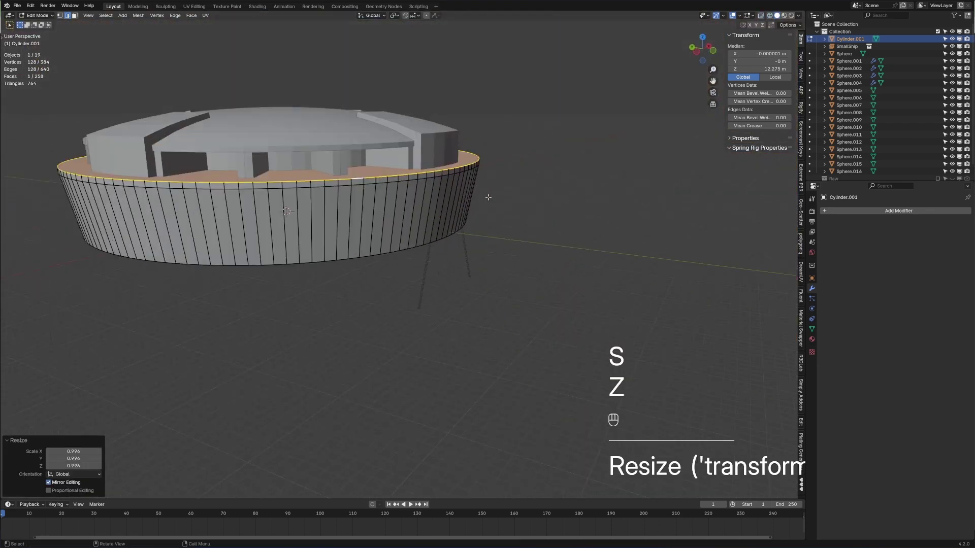
scroll(486, 195, "up", 2)
key("Tab")
Step: Scale the thin face loop below the platform's rim outward, making the platform about 89.5 m across, and return to Object Mode
mouse_move(363, 124)
middle_mouse_down()
mouse_move(374, 154)
mouse_move(518, 157)
middle_mouse_up()
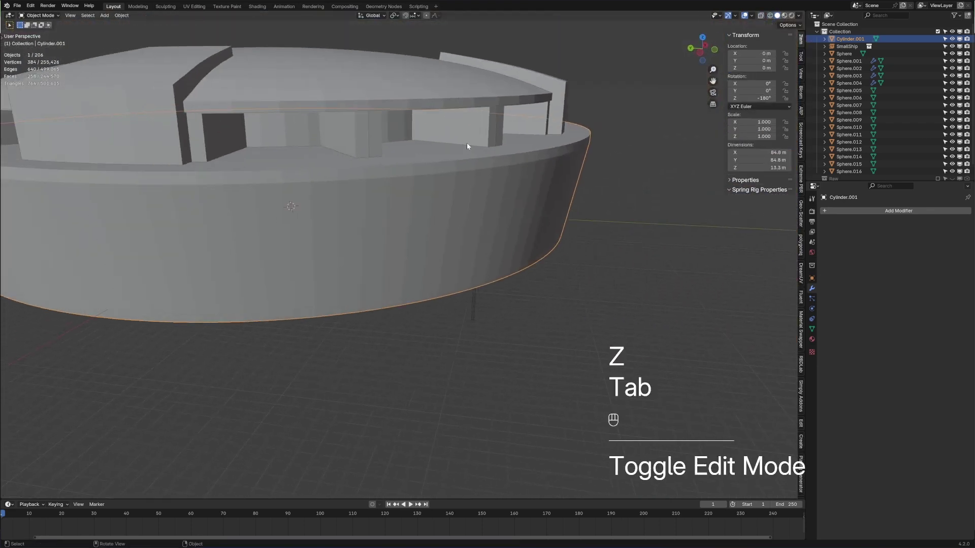
middle_click_drag(479, 129, 483, 150)
key("Tab")
key("3")
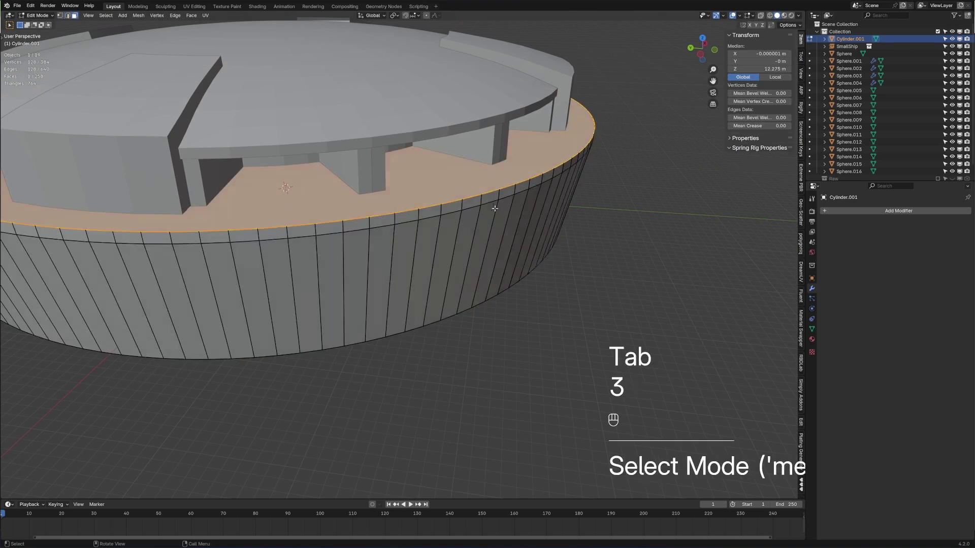
left_click(497, 196, "alt")
key("s")
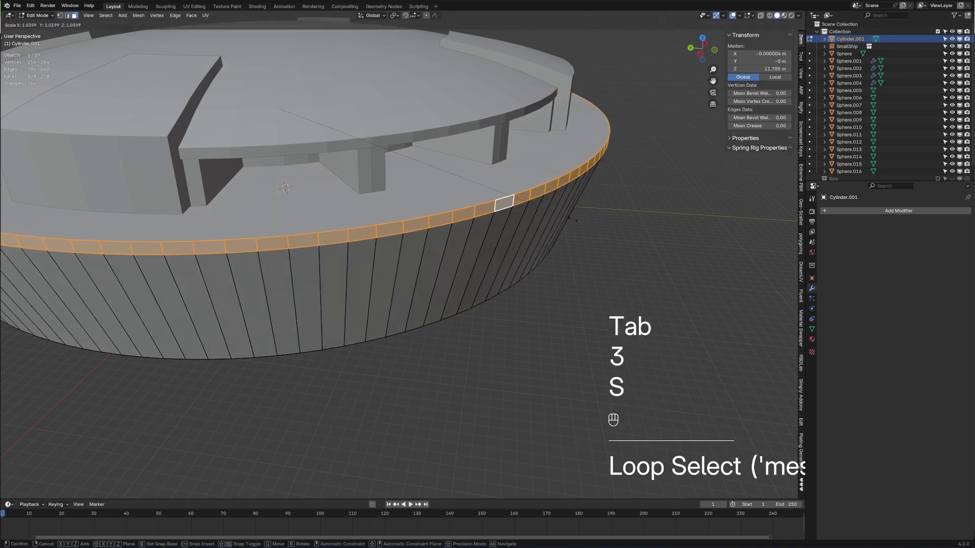
left_click(576, 223)
key("Tab")
scroll(564, 230, "down", 4)
middle_click_drag(564, 231, 535, 235)
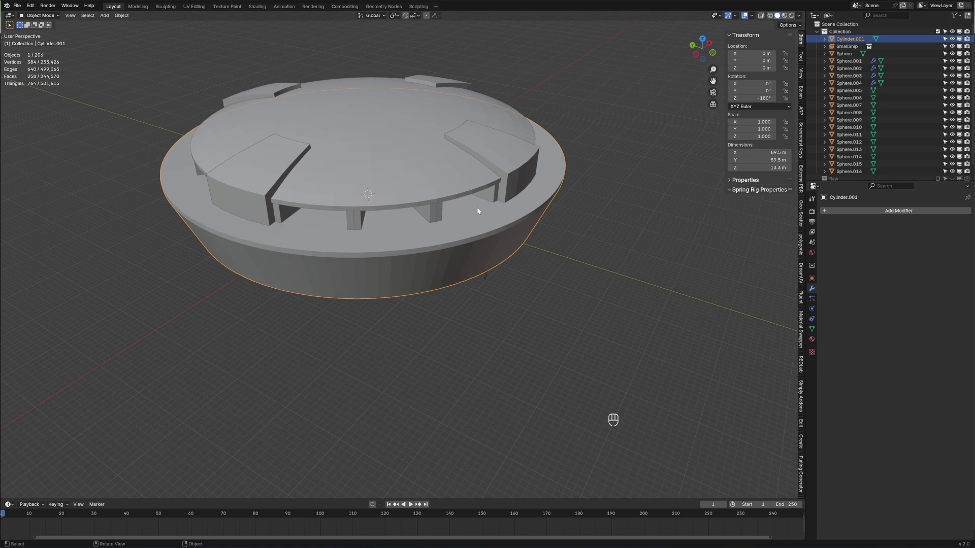
Step: Add one loop cut around the recess module's front frame in wireframe shading, and return to solid shading
middle_click_drag(477, 211, 408, 208)
scroll(461, 211, "up", 4)
scroll(459, 270, "up", 2)
left_click(408, 209)
key("Tab")
key("z")
left_click(391, 152)
key("ctrl+r")
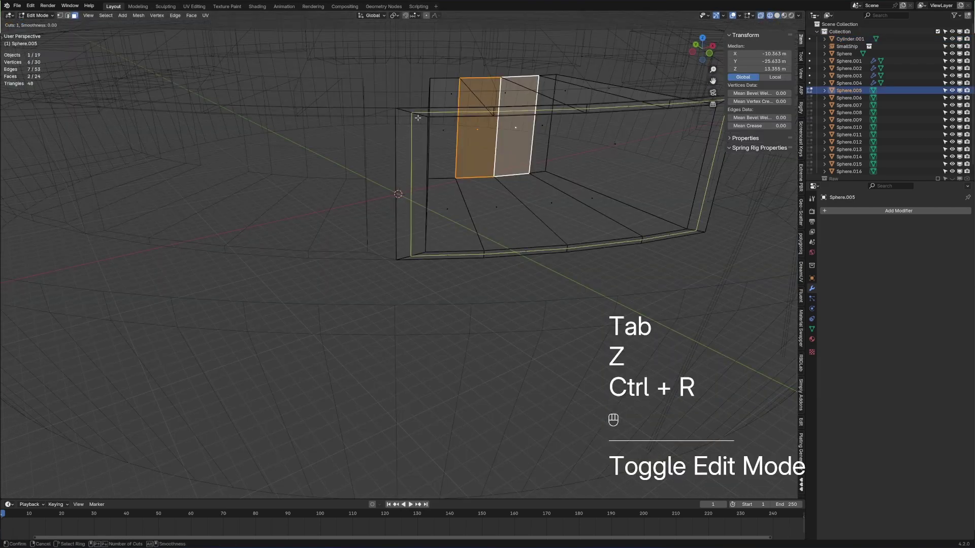
left_click(418, 118)
key("z")
left_click(496, 132)
Step: Extrude the outer frame strips on both sides of the recess outward along their normals
key("3")
left_click(403, 174)
middle_click_drag(403, 174, 385, 187)
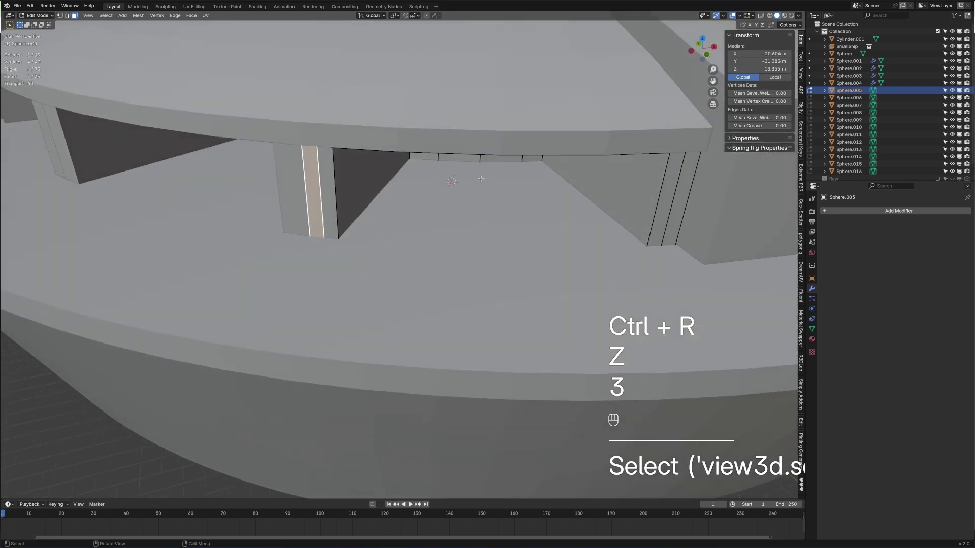
middle_click_drag(674, 218, 628, 228, "shift")
left_click(628, 229, "shift")
key("e")
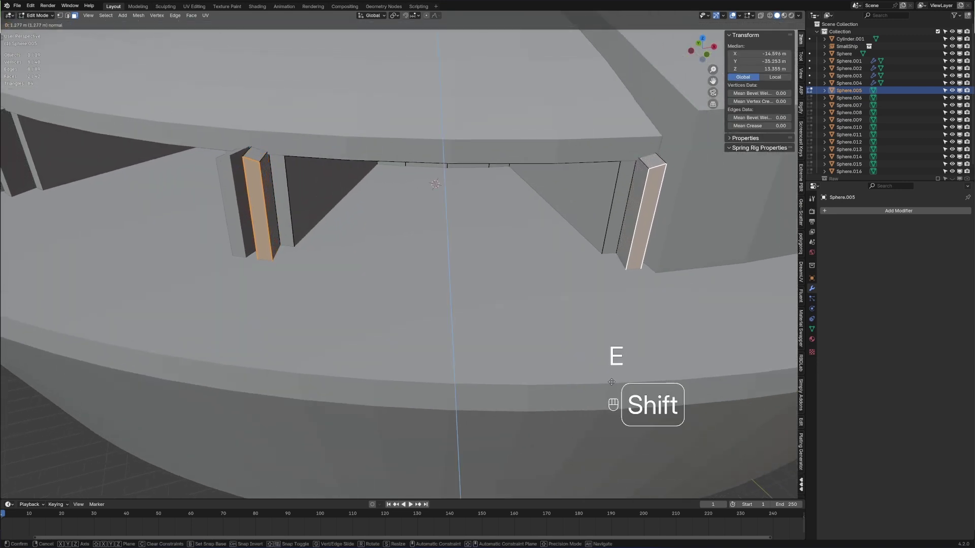
left_click(631, 291)
middle_click_drag(631, 291, 306, 262)
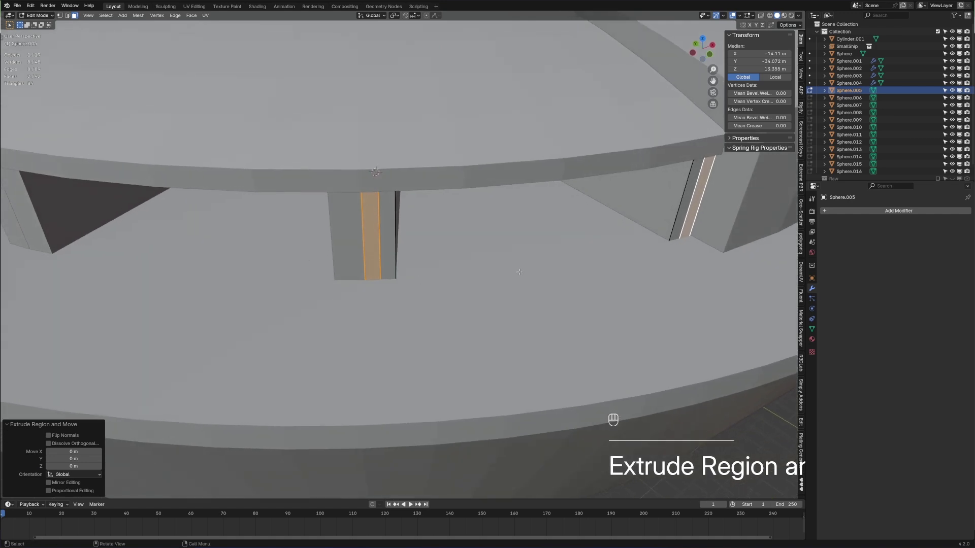
key("e")
left_click(372, 266)
Step: Select the outer vertical edge of the extruded strip on each side of the recess
key("2")
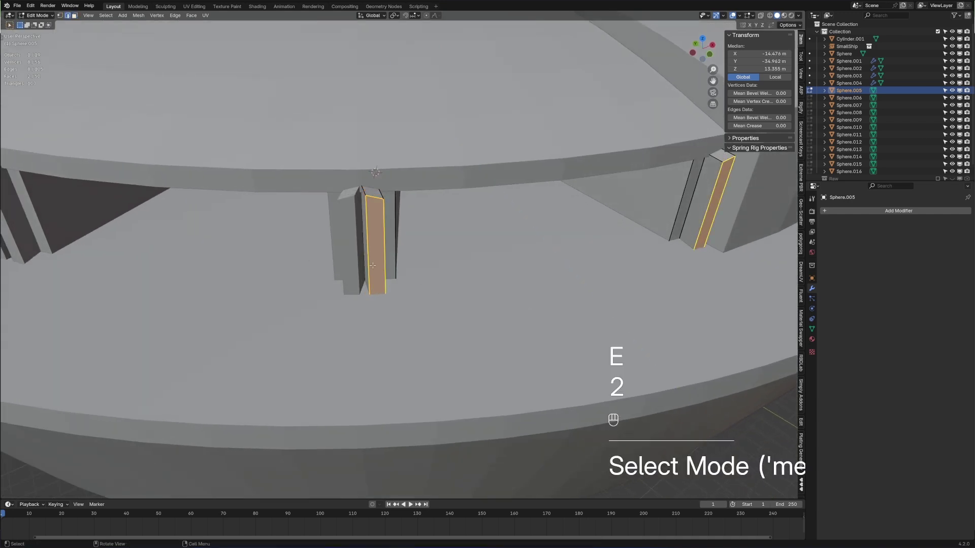
left_click(373, 266)
middle_click_drag(373, 266, 660, 287)
left_click(666, 288, "shift")
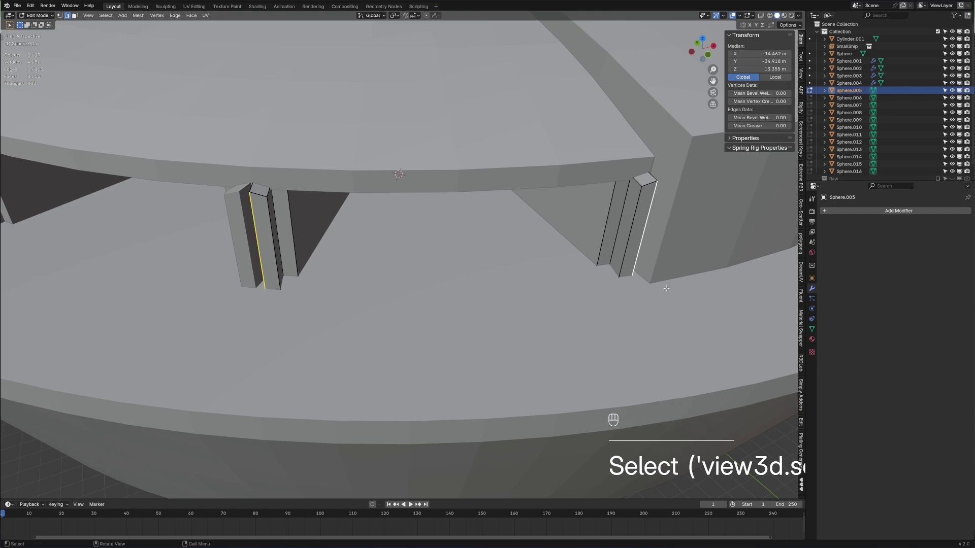
Step: Try to widen the two strips by scaling the selected edges uniformly to 1.024
key("s")
key("shift")
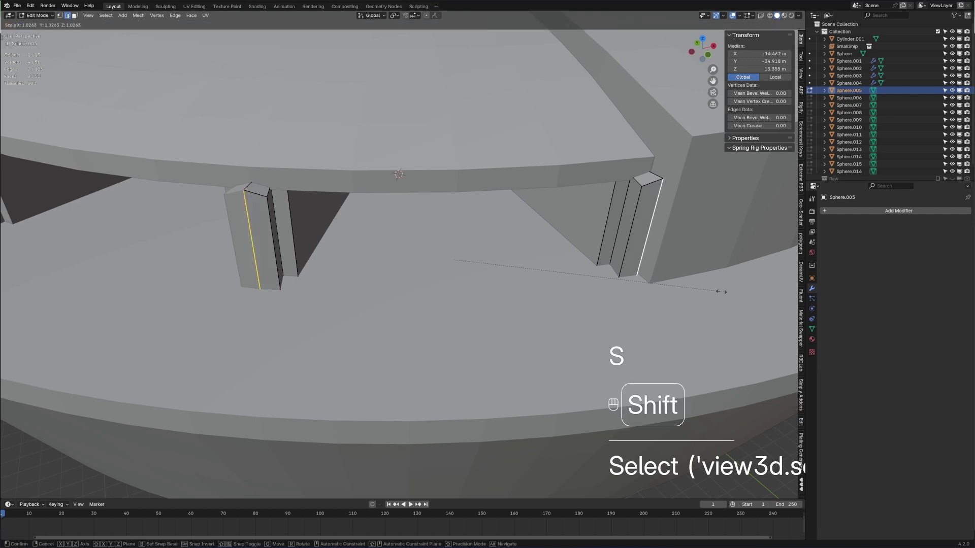
left_click(716, 290)
middle_click_drag(716, 290, 434, 179, "shift")
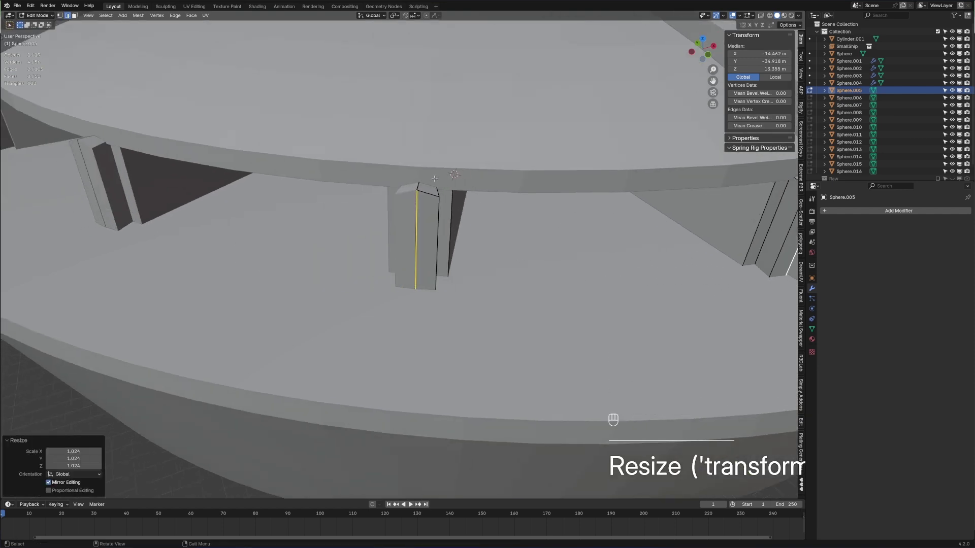
scroll(434, 179, "up", 5)
key("ctrl+z")
Step: Scale the two outer strip edges to about 1.027 in X and Y only, and return to Object Mode
key("s")
key("shift+z")
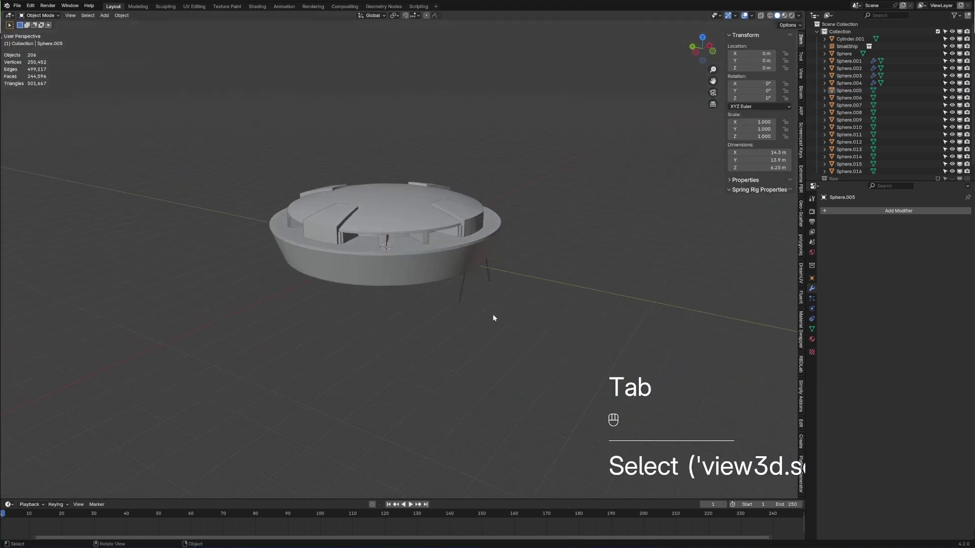
scroll(501, 325, "up", 2)
scroll(485, 373, "down", 5)
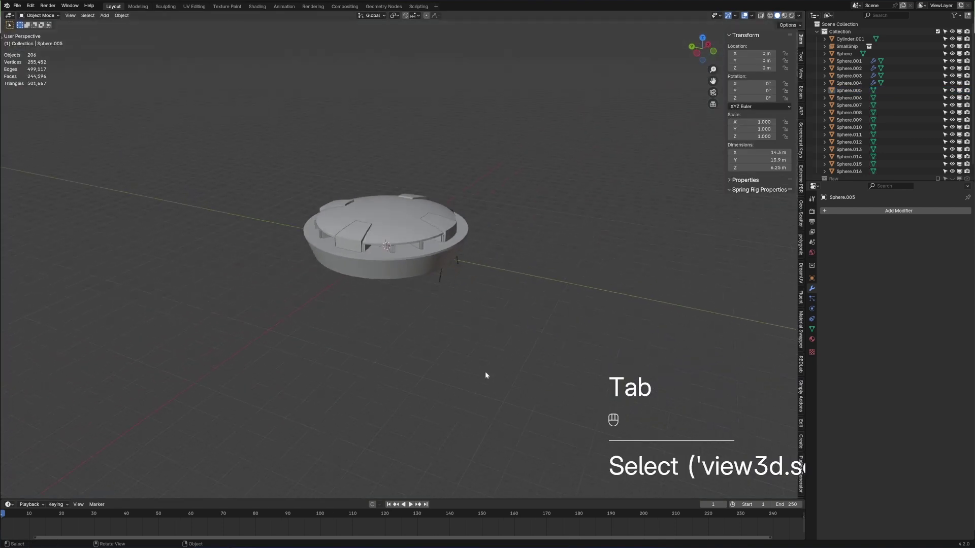
scroll(472, 383, "up", 3)
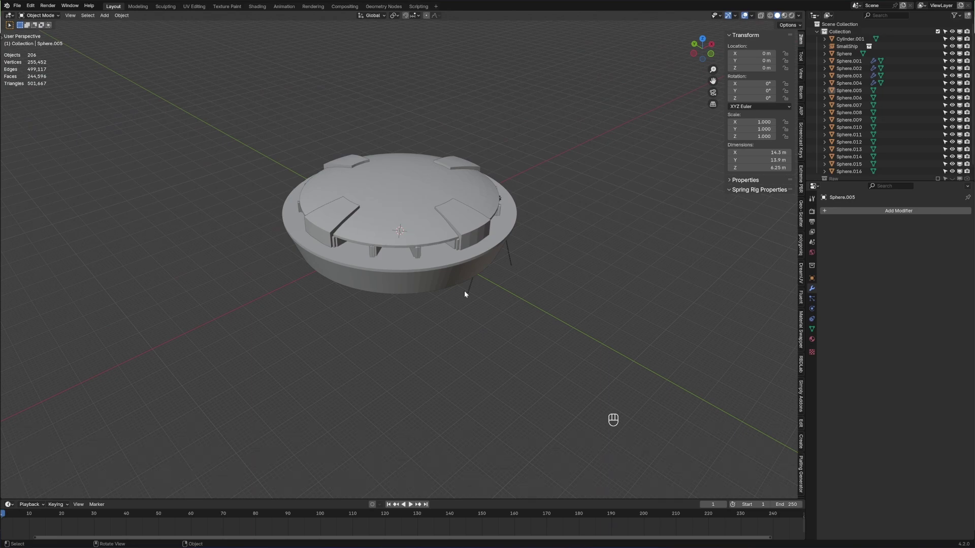
Step: Enter Edit Mode on the dome with edge selection active
left_click(437, 219)
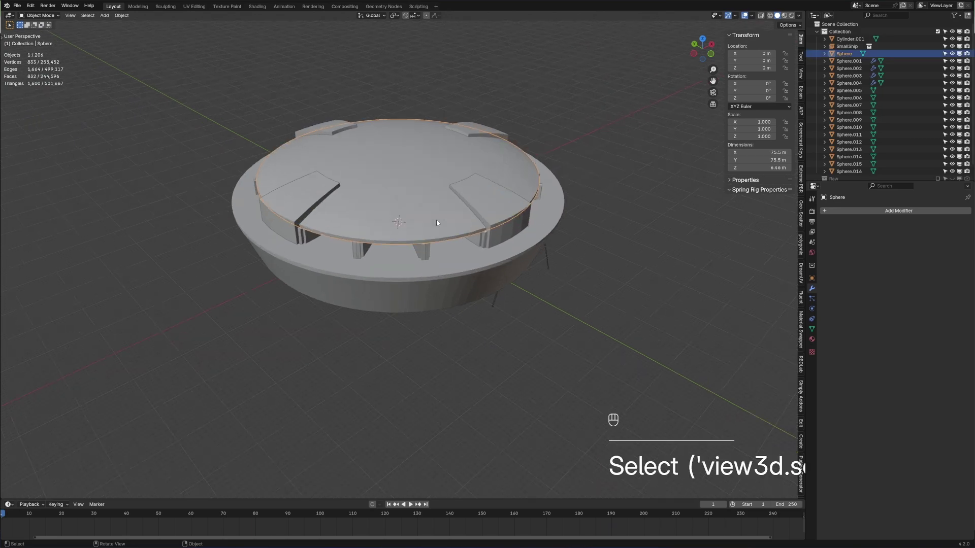
key("Tab")
key("3")
scroll(440, 245, "up", 6)
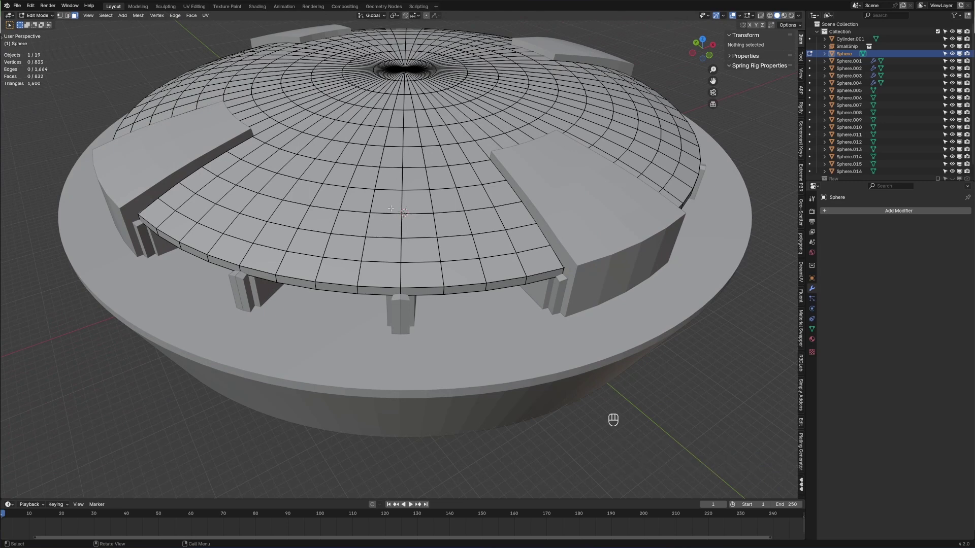
key("2")
Step: Select two radial edge loops and one ring edge loop on the dome as trial panel seams
left_click(372, 181, "alt")
left_click(374, 260)
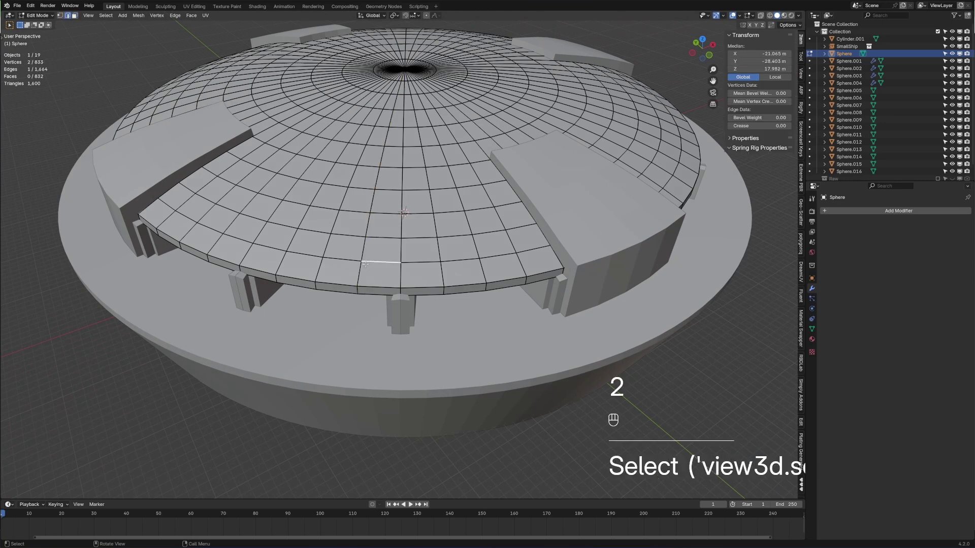
left_click(359, 275, "alt")
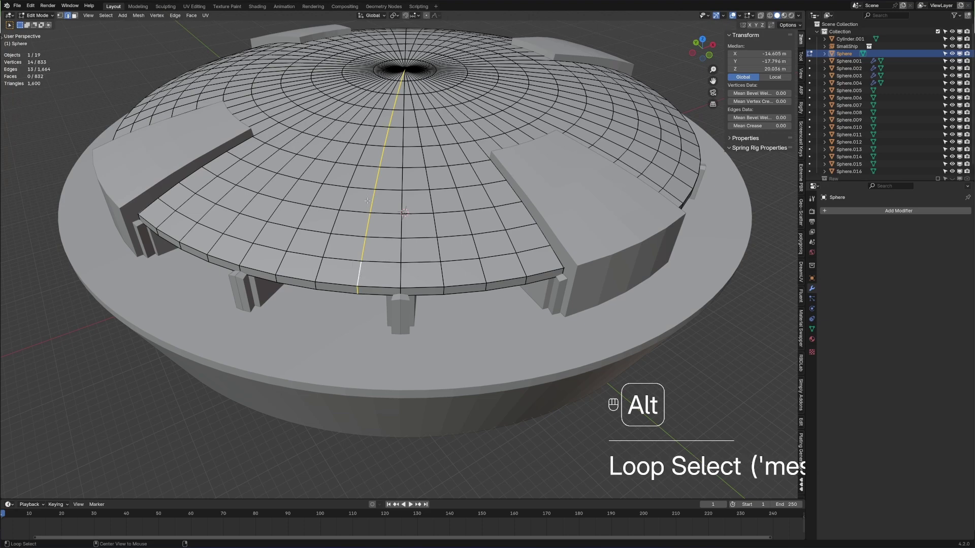
left_click(390, 167, "alt+shift")
left_click(491, 224, "alt+shift")
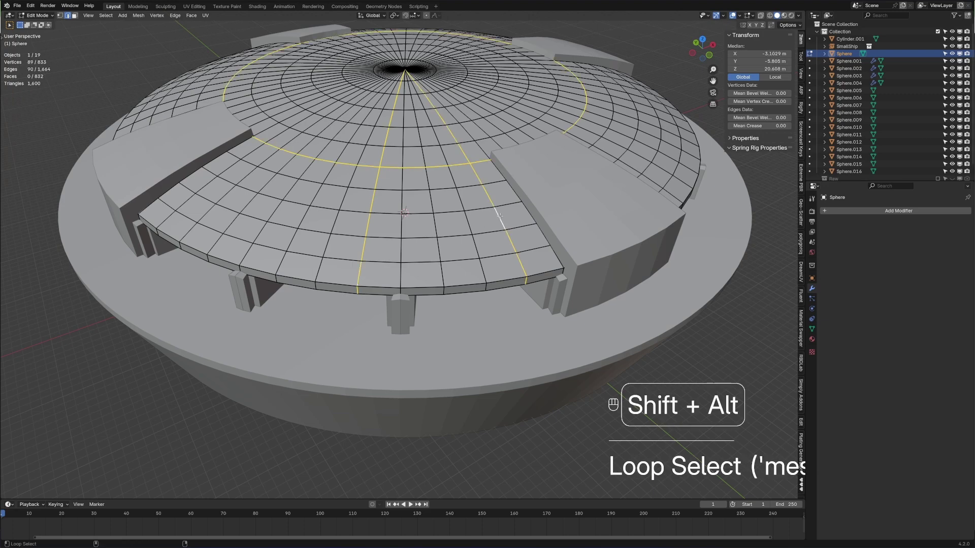
Step: Select only the ring edge loop at the inner ends of the raised panels and rip it in place
middle_click_drag(490, 224, 316, 210)
scroll(432, 231, "down", 2)
left_click(418, 220, "alt")
key("v")
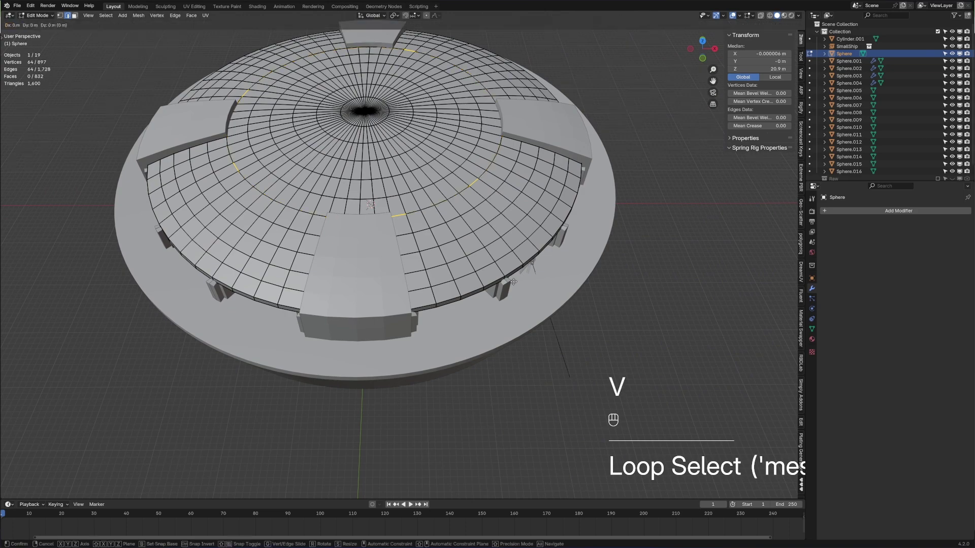
right_click(511, 280)
Step: Select several radial edge loops between the ripped ring and the dome's rim, and rip them in place
middle_click_drag(293, 272, 417, 231, "shift")
left_click(382, 257, "alt")
left_click(269, 214, "alt+shift")
middle_click_drag(530, 223, 458, 244)
left_click(599, 315, "alt+shift")
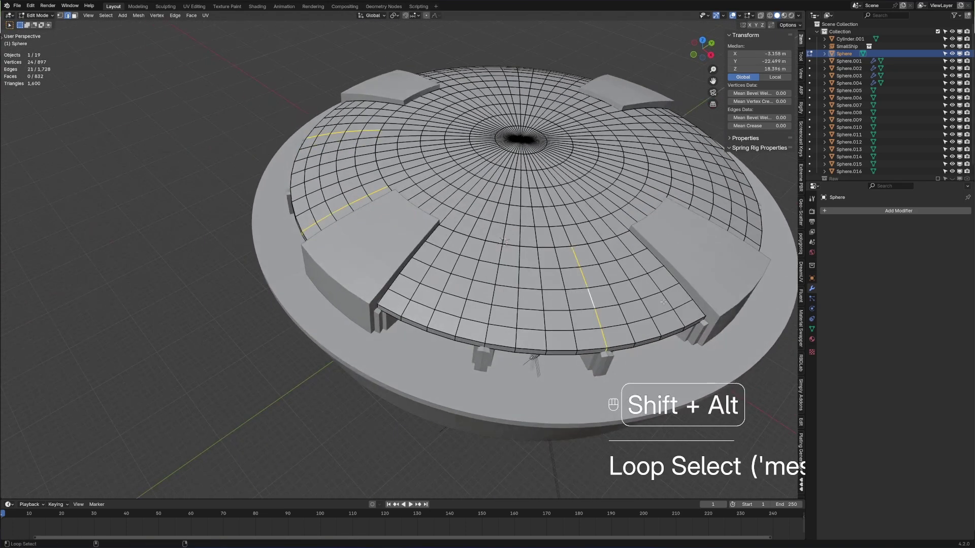
middle_click_drag(599, 315, 583, 314)
middle_click_drag(583, 314, 425, 306, "shift")
key("v")
right_click(484, 343)
Step: Rip the remaining radial seam on the dome's outer band in place, select the whole mesh and return to Object Mode
middle_click_drag(485, 344, 426, 326)
left_click(500, 259, "alt")
mouse_move(500, 259)
middle_mouse_down()
mouse_move(441, 258)
mouse_move(505, 263)
middle_mouse_up()
left_click(632, 187, "alt+shift")
key("v")
right_click(635, 254)
scroll(609, 256, "down", 4)
key("a")
key("z")
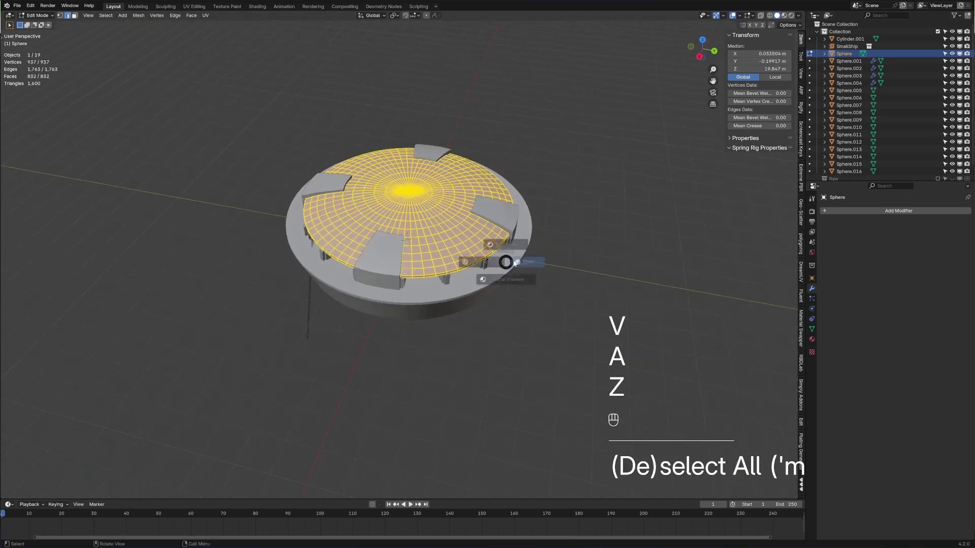
key("Tab")
Step: Add a Solidify modifier to the dome
scroll(354, 189, "up", 4)
left_click(901, 211)
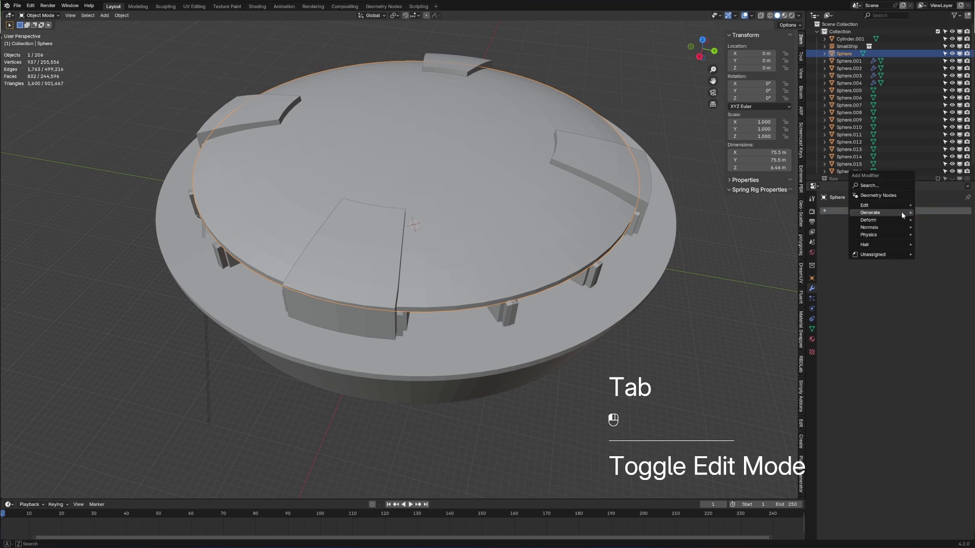
mouse_move(901, 213)
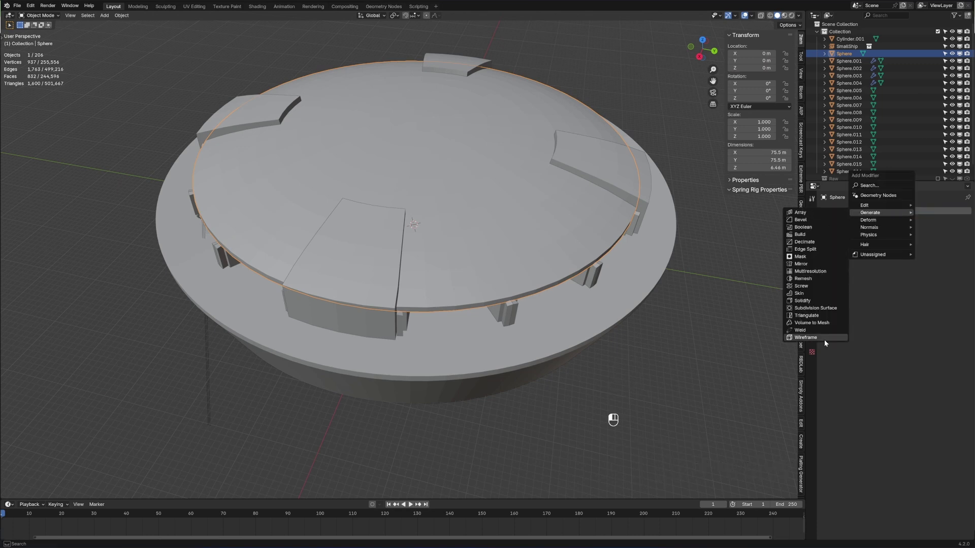
left_click(805, 300)
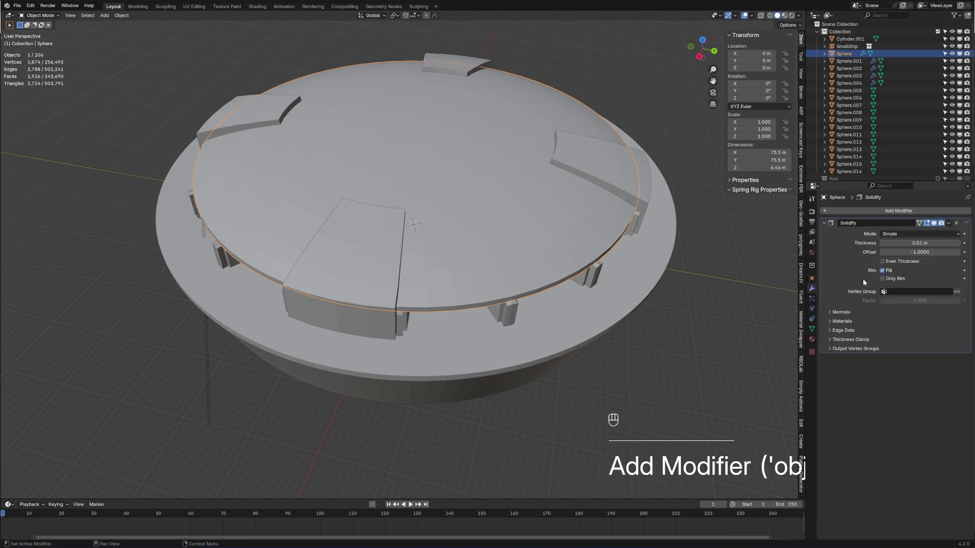
Step: Set the dome's Solidify thickness to 0.47 m and its offset to 0
mouse_move(920, 244)
left_mouse_down()
mouse_move(929, 244)
mouse_move(920, 245)
left_mouse_up()
double_click(920, 251)
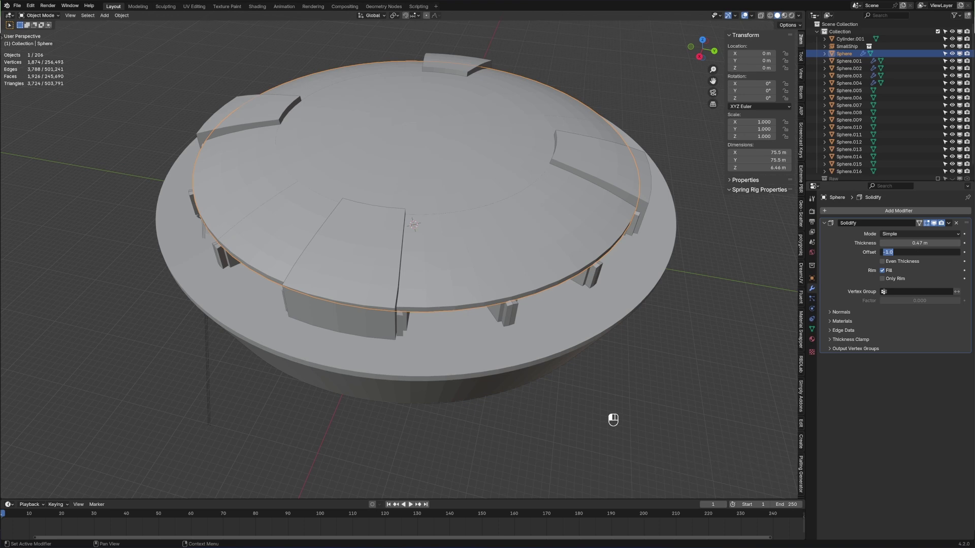
type("0")
key("Return")
middle_click_drag(274, 208, 263, 225)
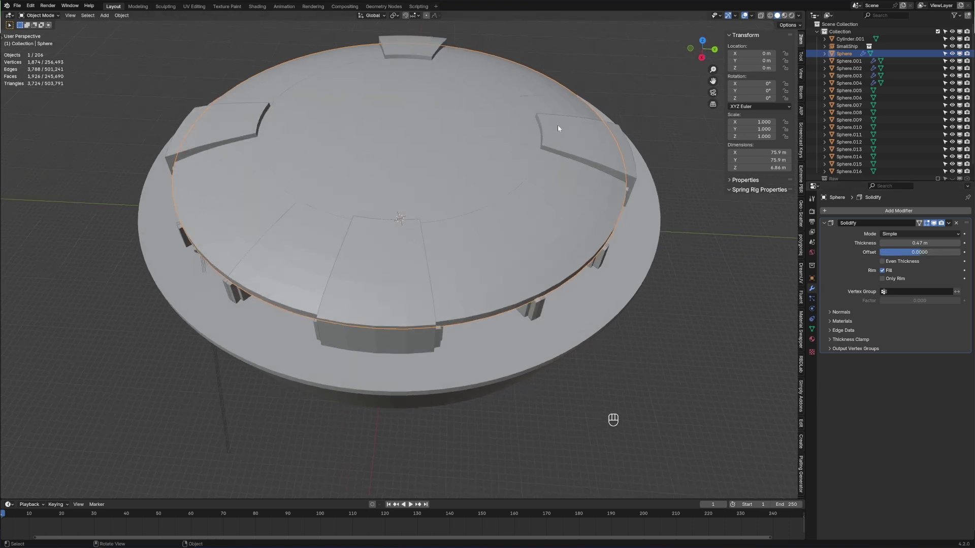
Step: Add a Bevel modifier to the dome after the Solidify modifier and check the panel seams
left_click(865, 211)
mouse_move(865, 212)
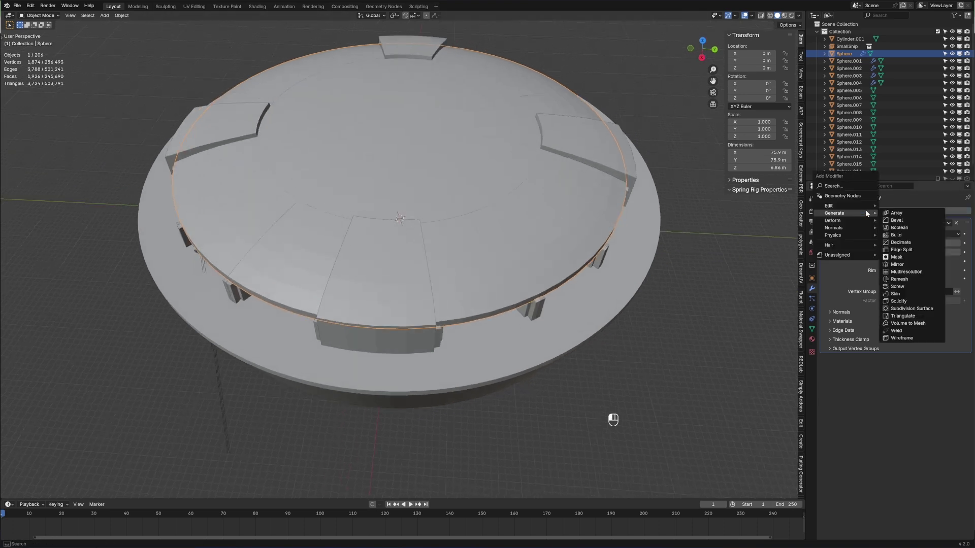
left_click(896, 220)
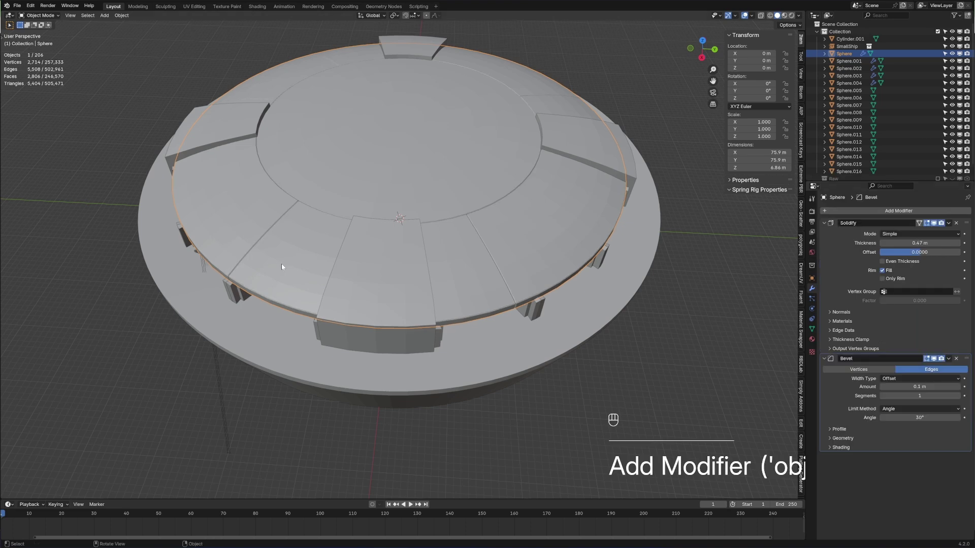
middle_click_drag(281, 266, 369, 291)
scroll(369, 291, "down", 3)
middle_click_drag(296, 287, 346, 237)
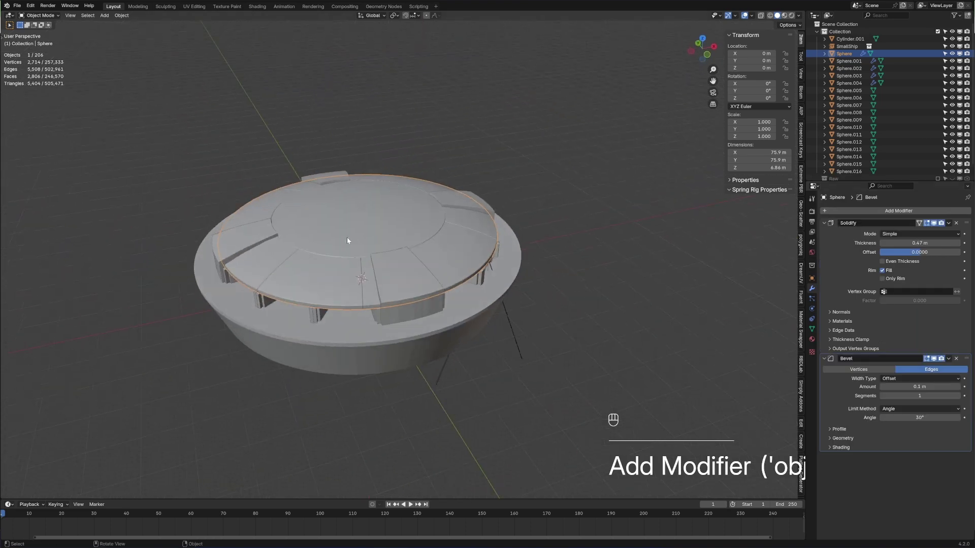
scroll(347, 238, "up", 2)
middle_click_drag(330, 342, 355, 352)
key("Tab")
middle_click_drag(432, 286, 467, 212)
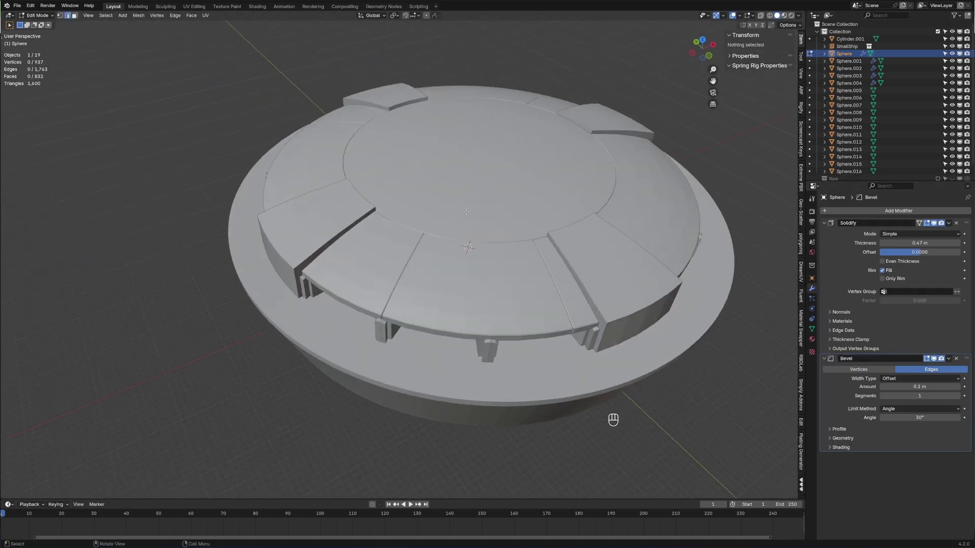
middle_click_drag(538, 302, 535, 299, "shift")
key("Tab")
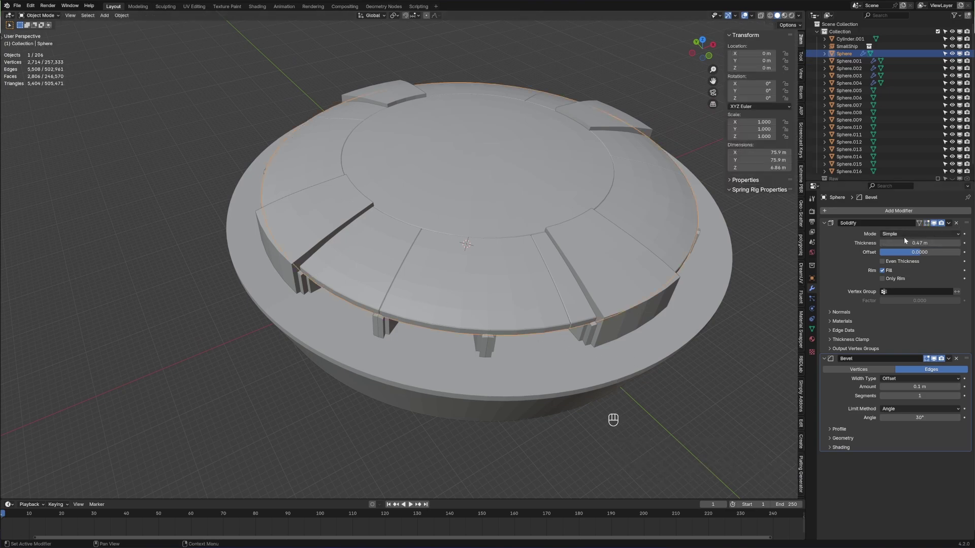
Step: Select two ring-shaped arc edge loops on opposite sides of the dome's outer band, rip them in place and return to Object Mode
key("Tab")
key("2")
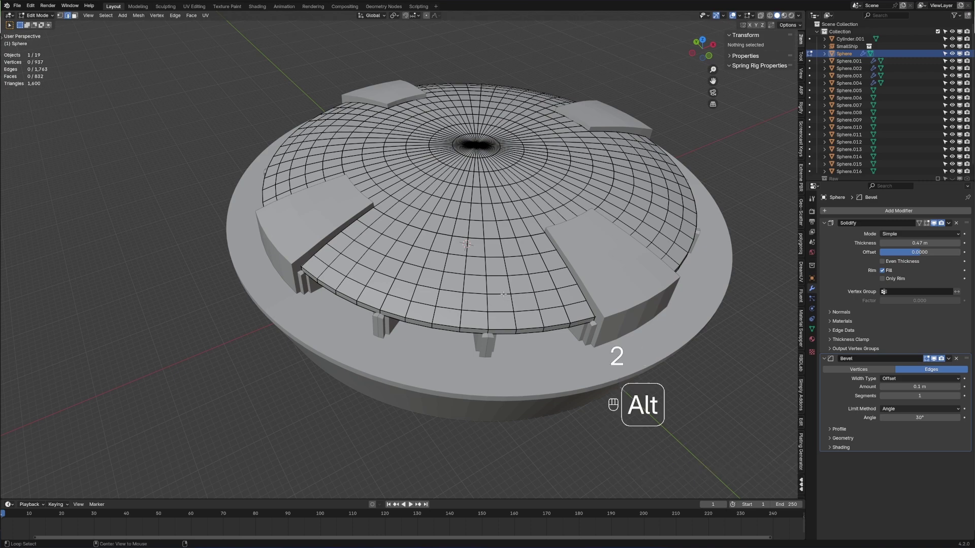
left_click(503, 297, "alt")
middle_click_drag(502, 297, 518, 307)
middle_click_drag(591, 280, 540, 293)
left_click(613, 205, "alt+shift")
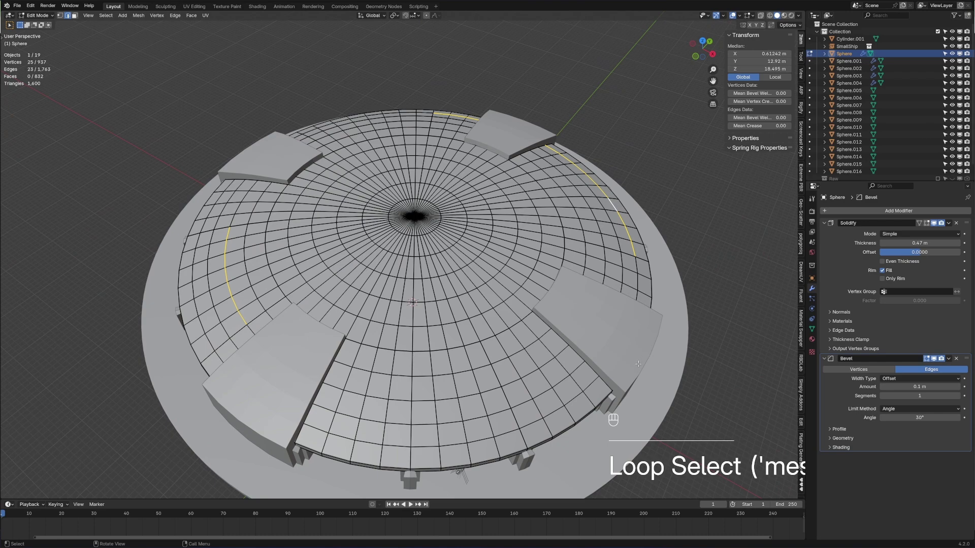
key("v")
right_click(566, 370)
key("Tab")
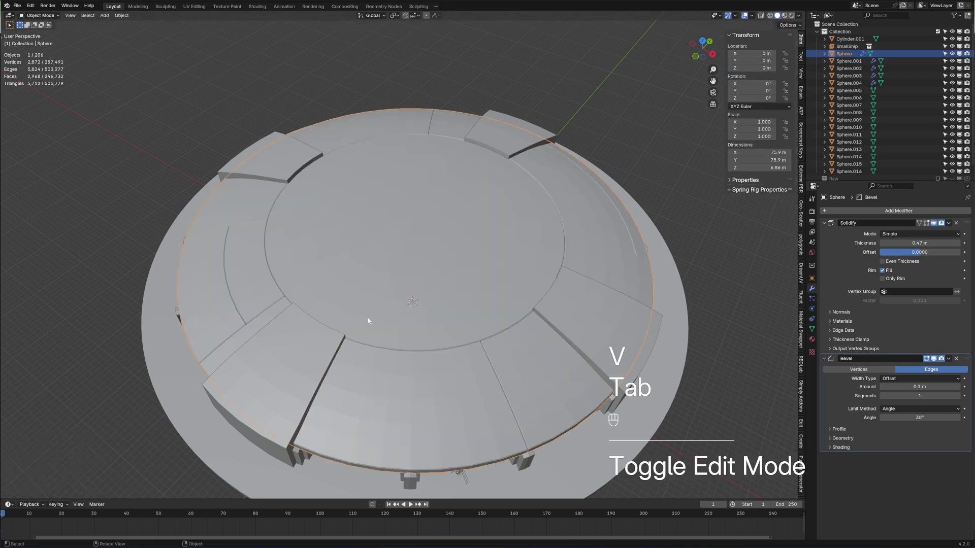
Step: Select three radial edge loops running from the dome's centre to the inner ring seam, and rip them in place
scroll(368, 321, "down", 5)
middle_click_drag(325, 284, 472, 284)
scroll(487, 292, "up", 2)
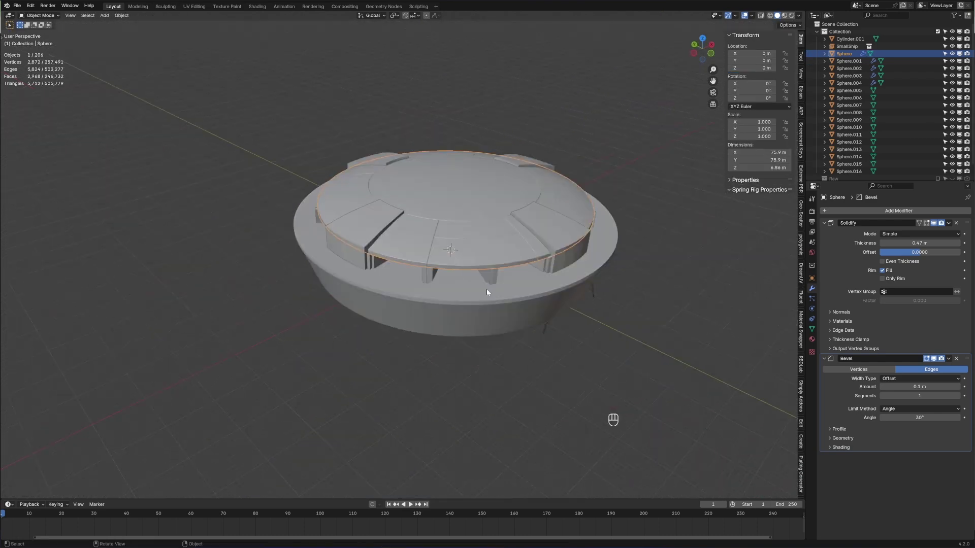
left_click(533, 217)
scroll(533, 217, "up", 3)
key("Tab")
scroll(471, 161, "up", 2)
key("2")
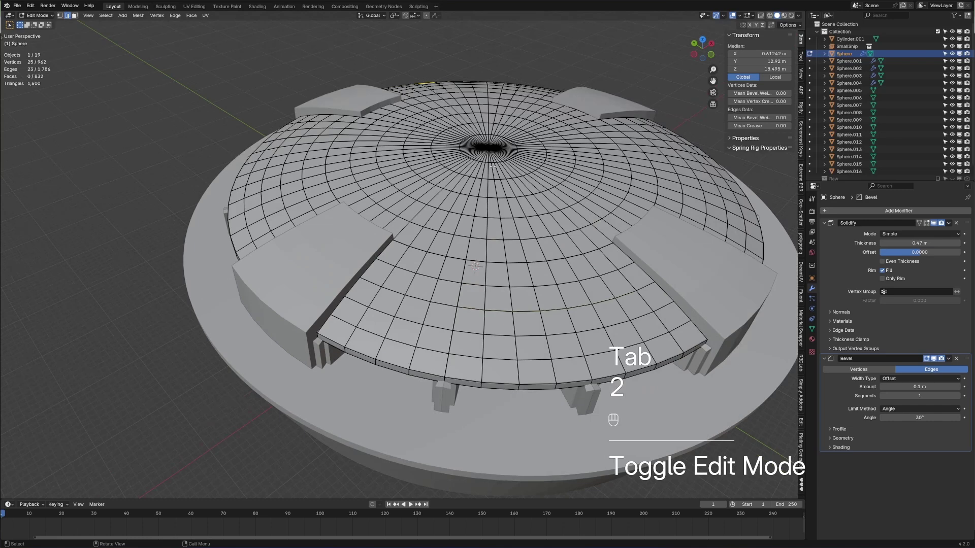
left_click(490, 162, "alt")
left_click(529, 143, "alt+shift")
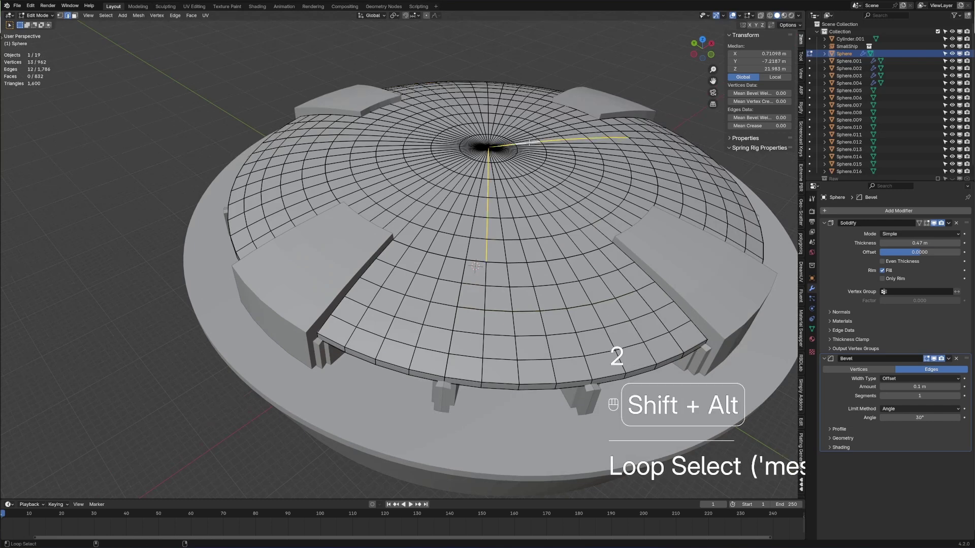
left_click(438, 124, "alt+shift")
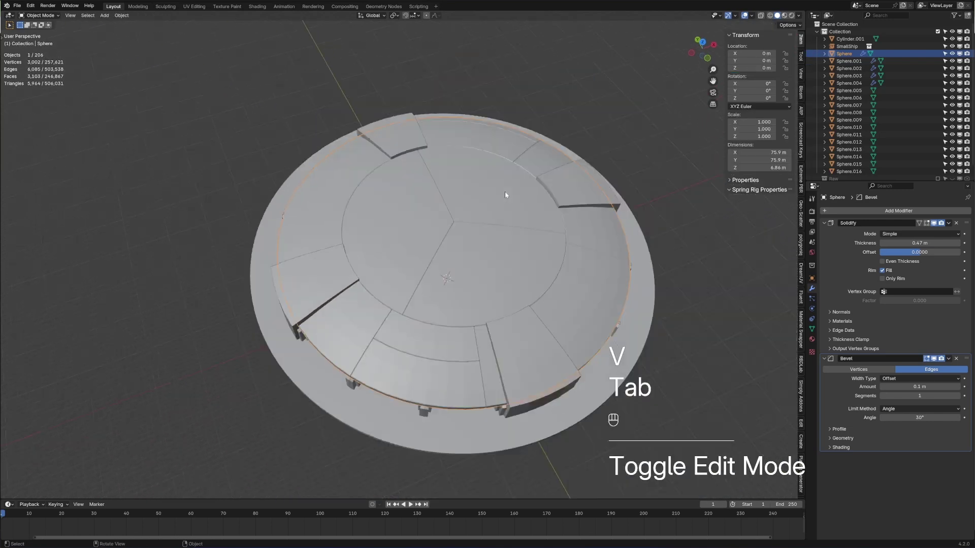
middle_click_drag(505, 191, 496, 229)
key("Tab")
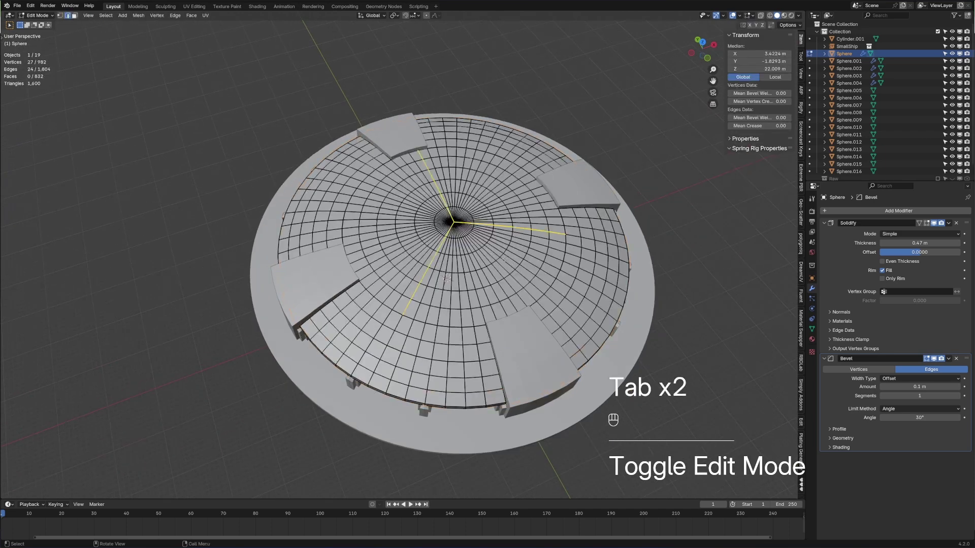
Step: Select a ring arc edge loop in two of the central cap's three sectors, rip both in place and return to Object Mode
left_click(491, 263, "alt")
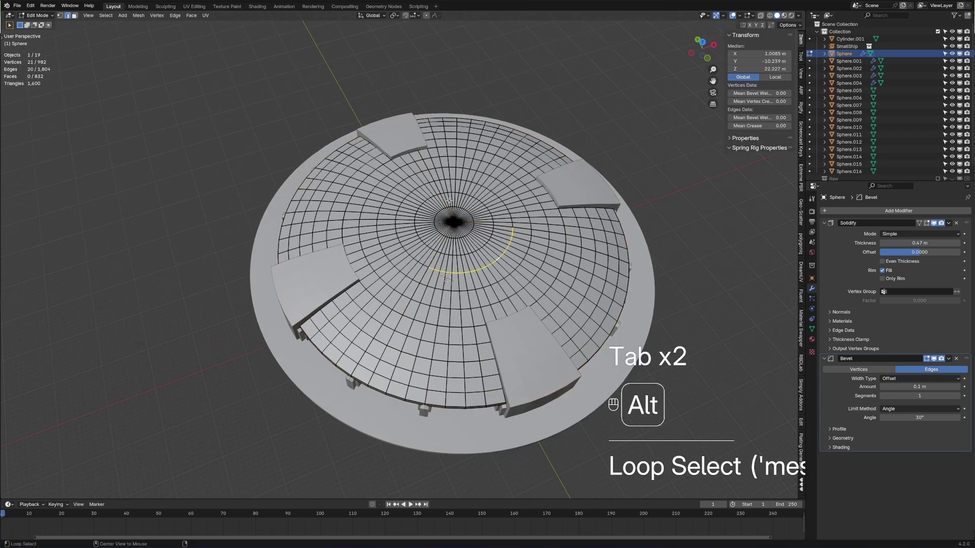
left_click(385, 186, "alt+shift")
key("v")
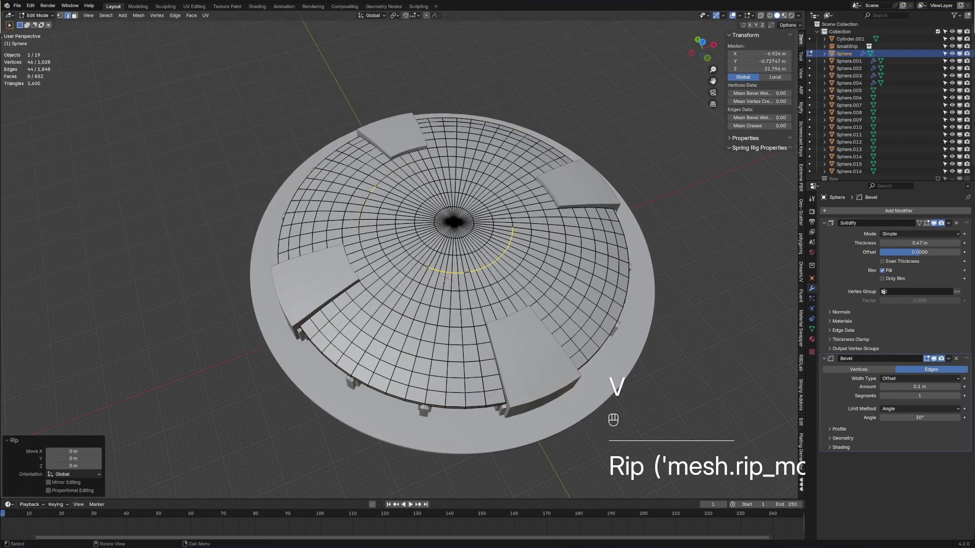
key("z")
key("Tab")
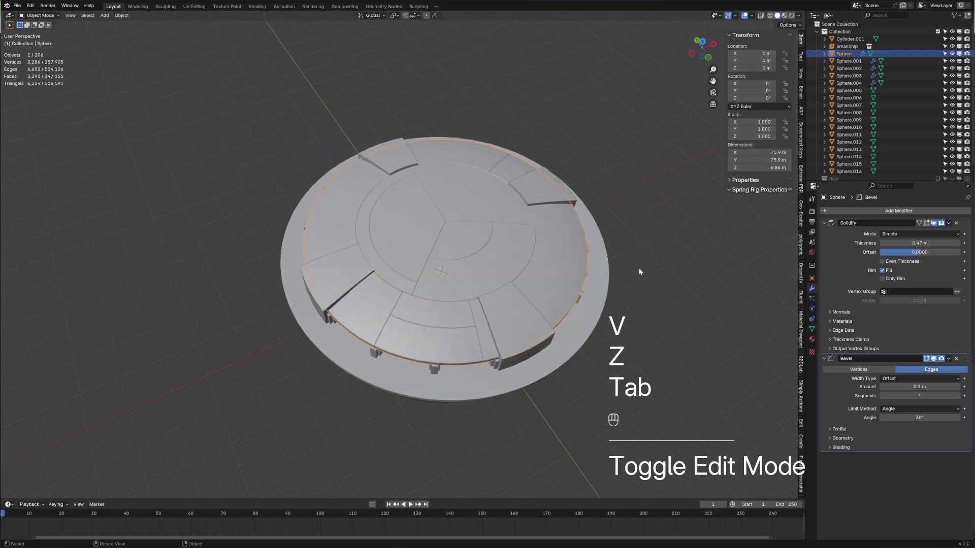
left_click(650, 268)
middle_click_drag(616, 265, 487, 266)
Step: Select the small ring arc near the centre in the cap's remaining sector and rip it in place
key("Tab")
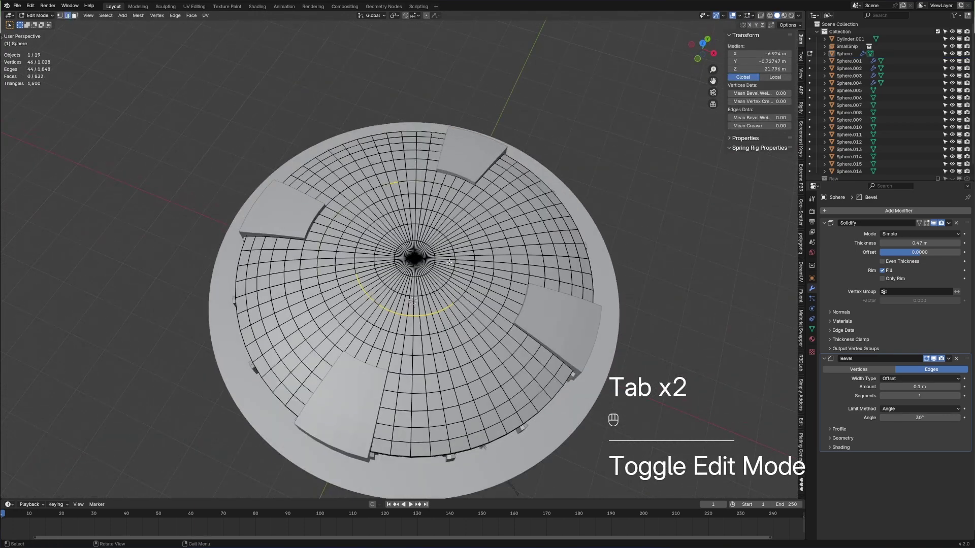
left_click(455, 260, "alt")
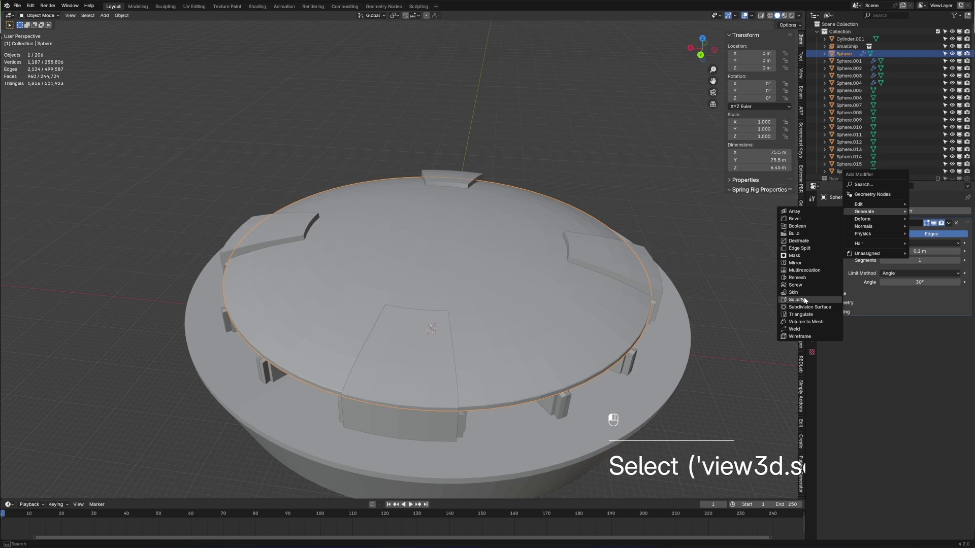
left_click(796, 300)
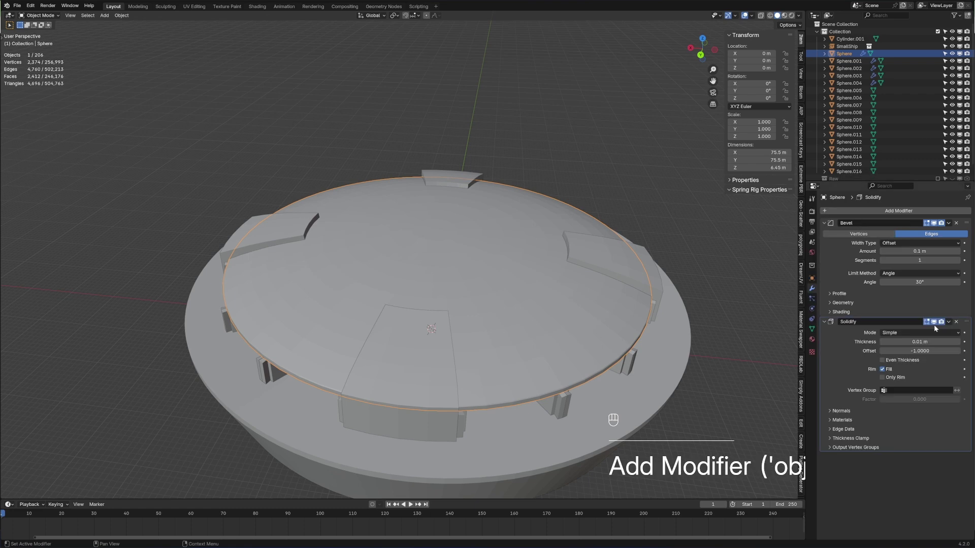
Step: Set the dome's new Solidify modifier to 0.25 m thickness and 0 offset, and move it above the Bevel modifier
left_click(920, 341)
type(".25")
key("Return")
left_click(920, 351)
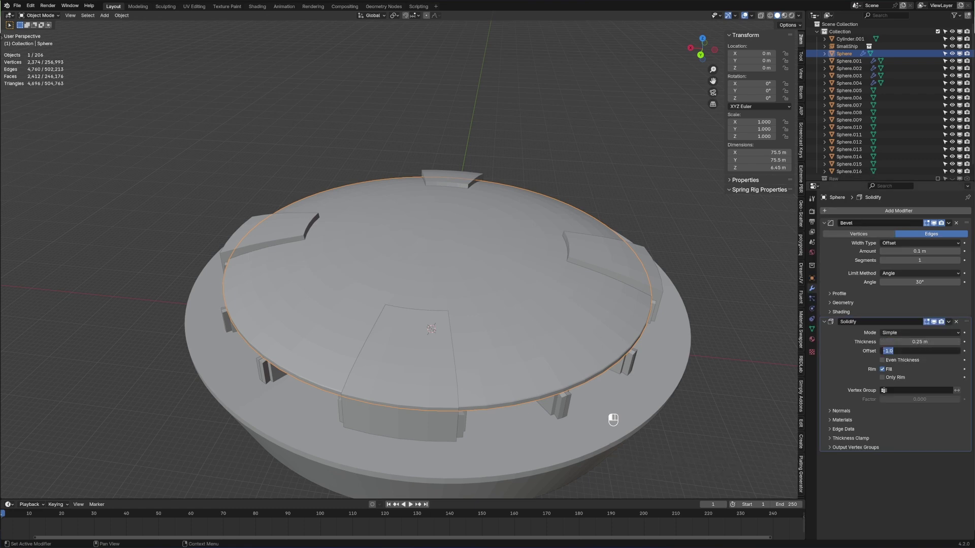
type("0")
key("Return")
left_click_drag(961, 324, 961, 219)
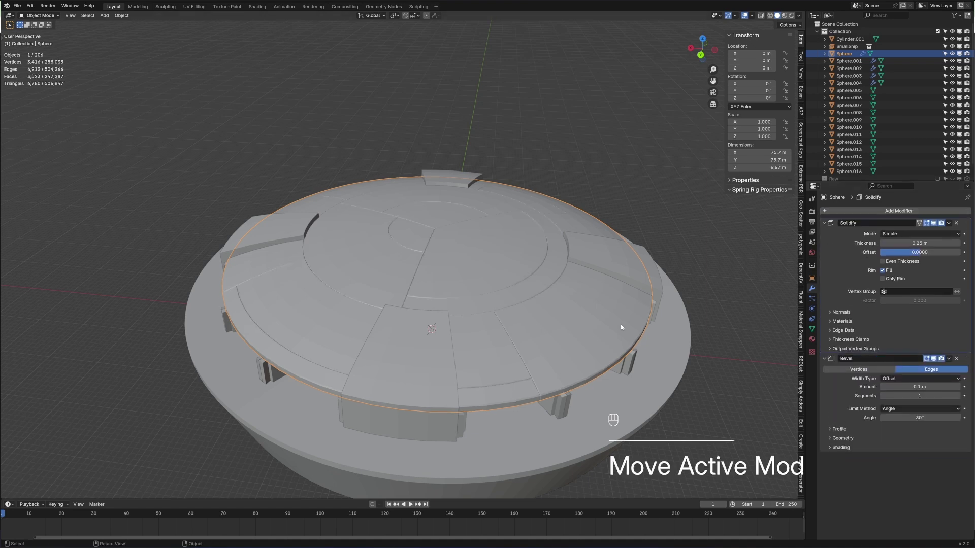
Step: Select faces on several outer panels and one central cap panel, and extend the selection to all linked faces of those panels
key("Tab")
key("3")
left_click(453, 270, "shift")
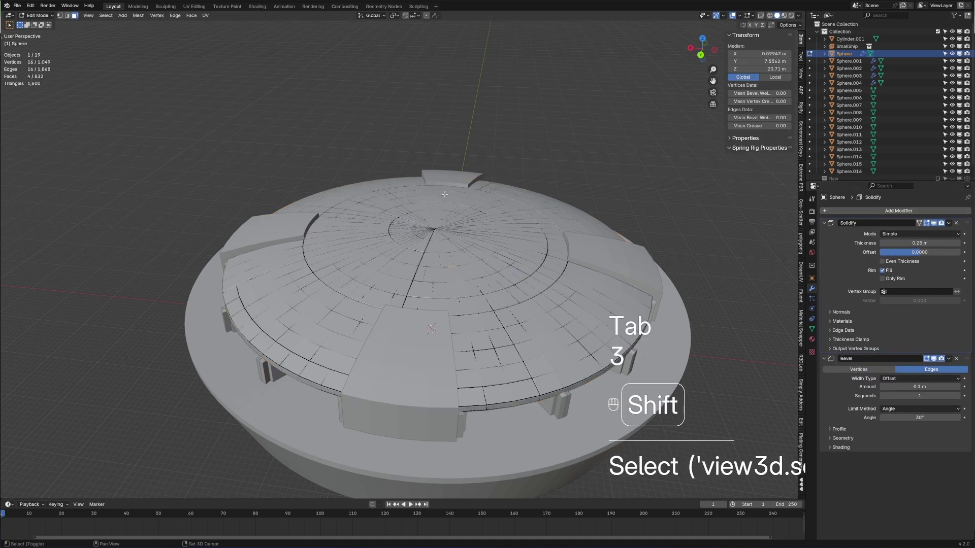
key("ctrl+l")
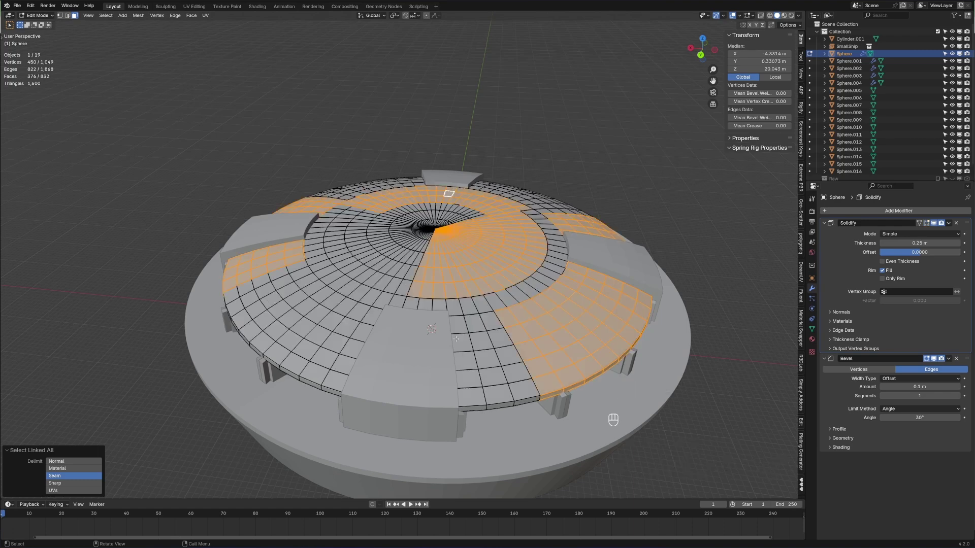
left_click(465, 361)
left_click(394, 269, "shift")
left_click(543, 201, "shift")
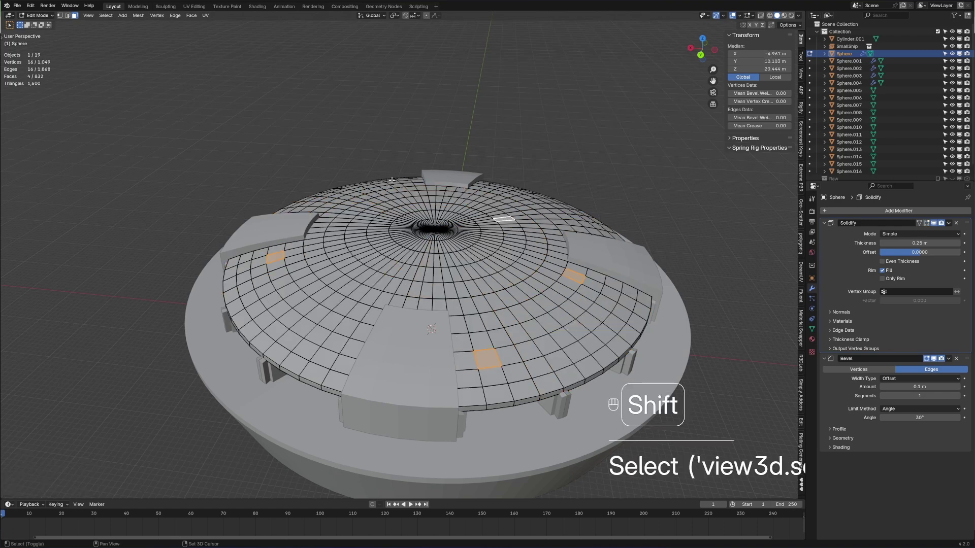
key("ctrl+l")
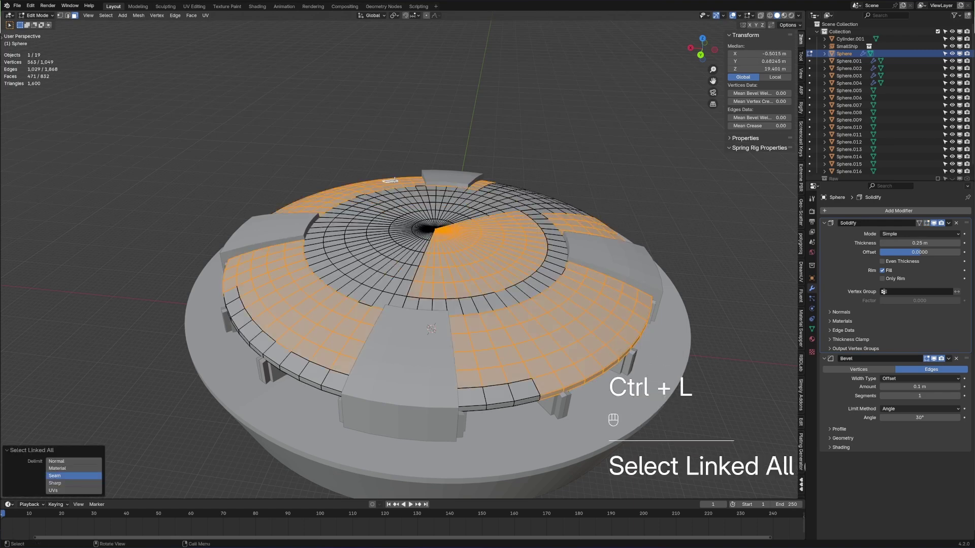
Step: Separate the selected dome panels into their own object, return to Object Mode and select that object
key("p")
left_click(670, 353)
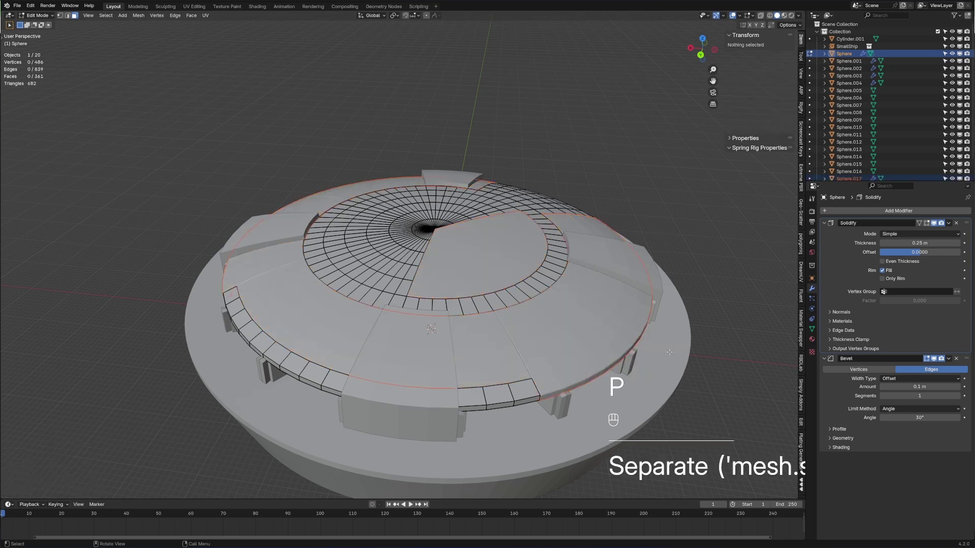
key("Tab")
left_click(557, 346)
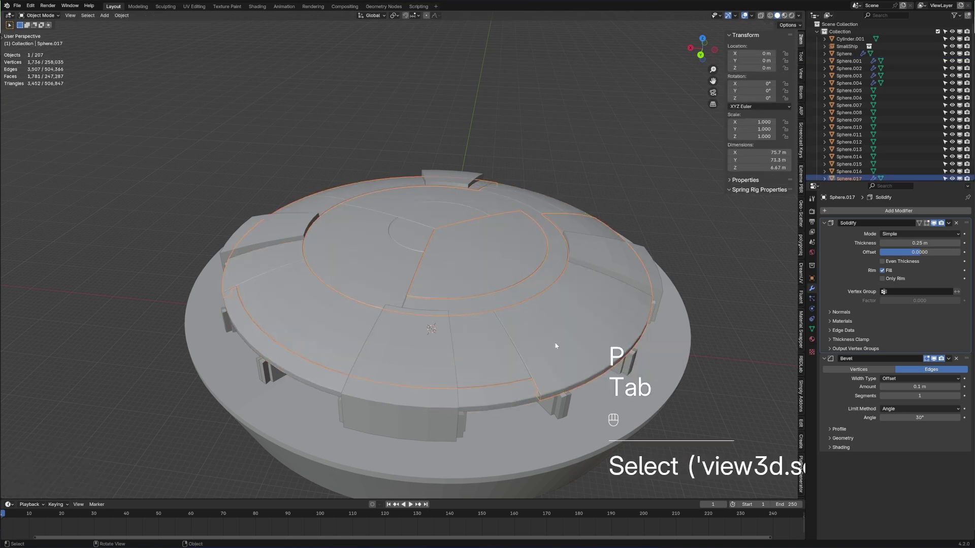
Step: Set the Solidify thickness of the separated panels to 0.6 m and deselect them
left_click(919, 243)
key("BackSpace")
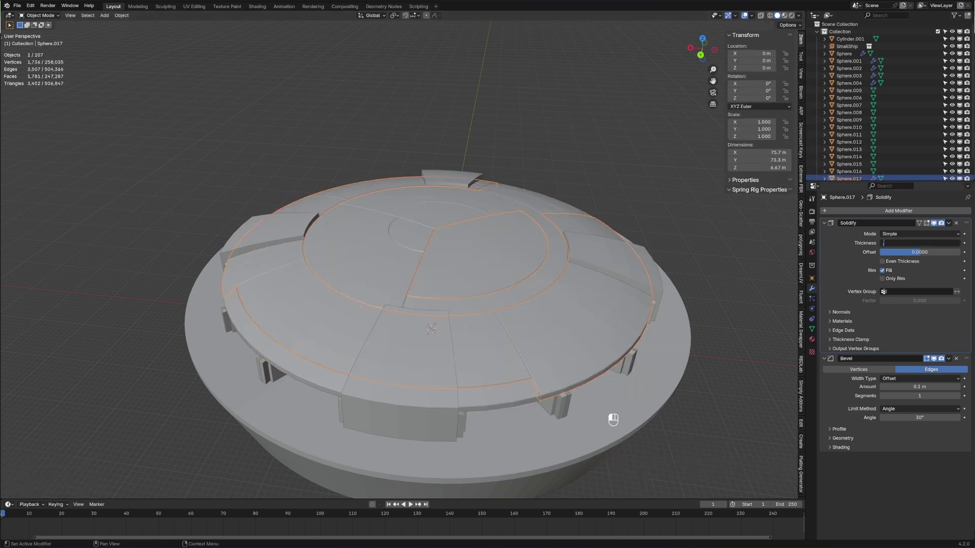
type(".6")
key("Return")
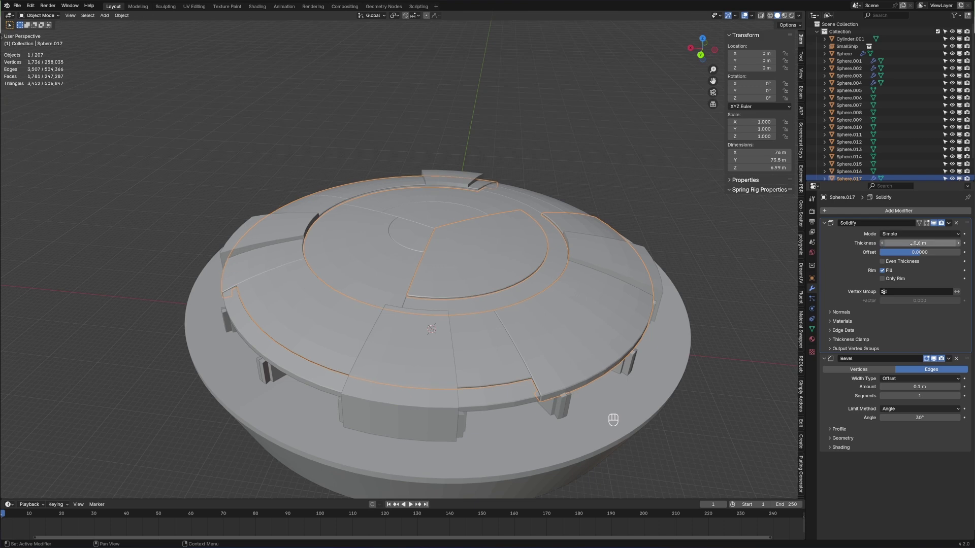
left_click(767, 319)
Step: Add a horizontal loop cut around the flared side wall of the platform cylinder, near the middle of its height
middle_click_drag(769, 318, 504, 364)
scroll(599, 340, "down", 6)
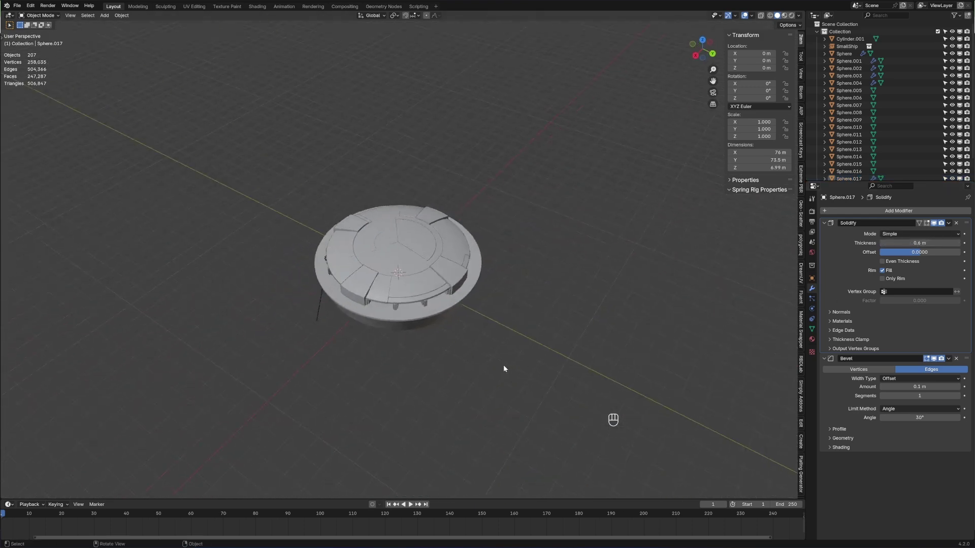
scroll(501, 366, "up", 2)
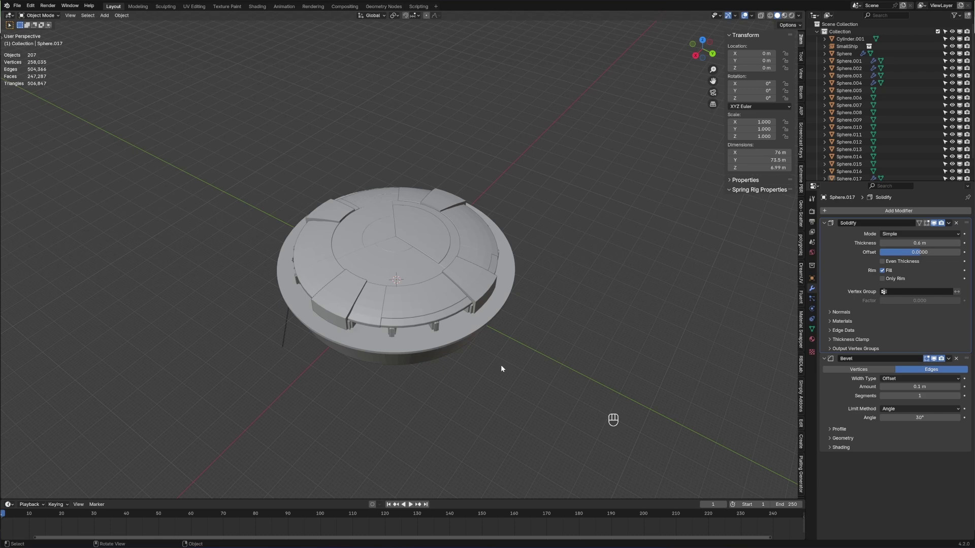
middle_click_drag(501, 365, 314, 190)
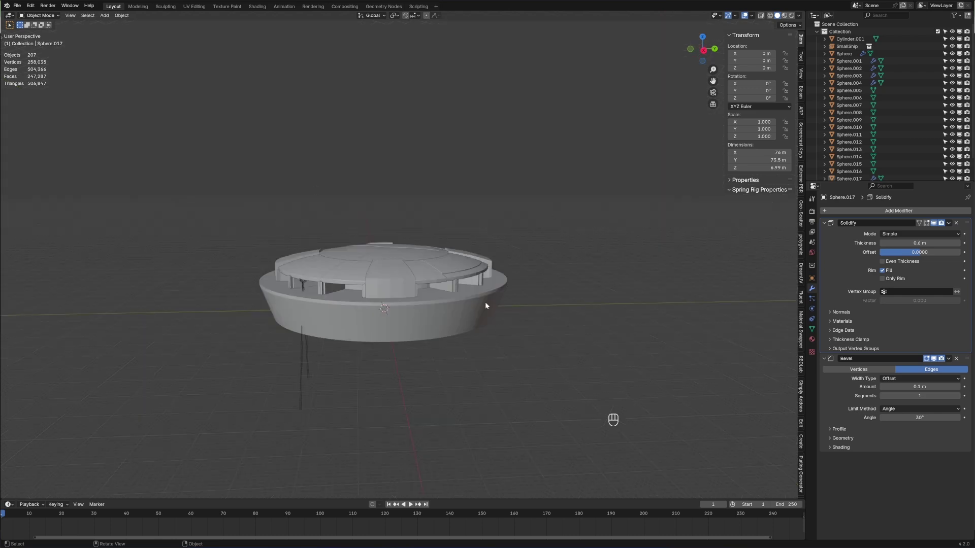
key("KP_3")
scroll(485, 302, "up", 3)
left_click(437, 325)
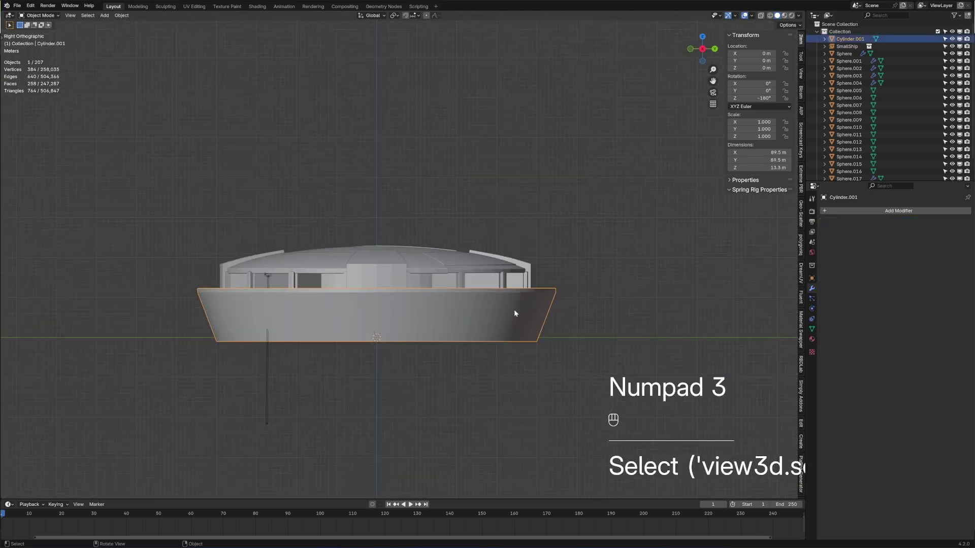
key("Tab")
scroll(514, 311, "up", 2)
key("ctrl+r")
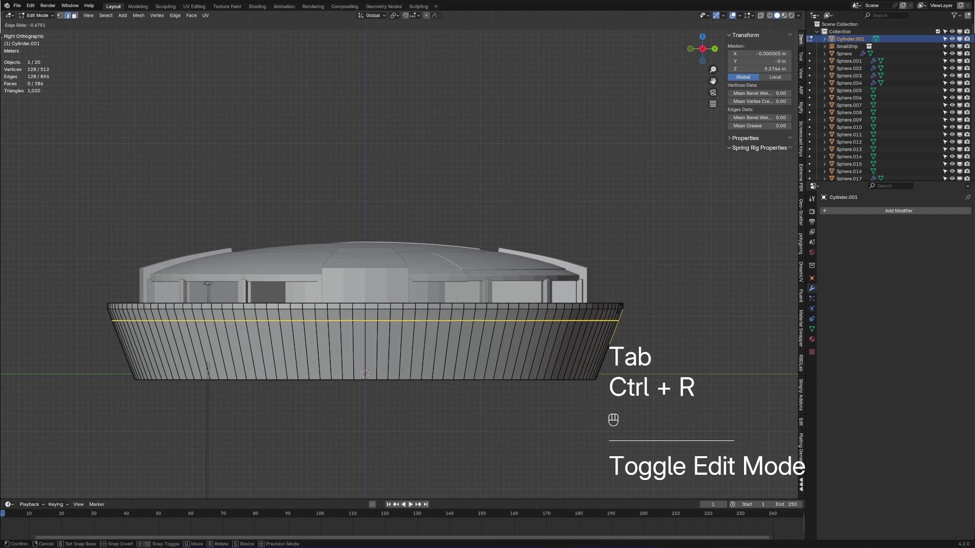
left_click(611, 344)
Step: Add two evenly spaced horizontal loop cuts around the side wall, between the rim lip and the middle loop
key("ctrl+r")
scroll(613, 328, "up", 1)
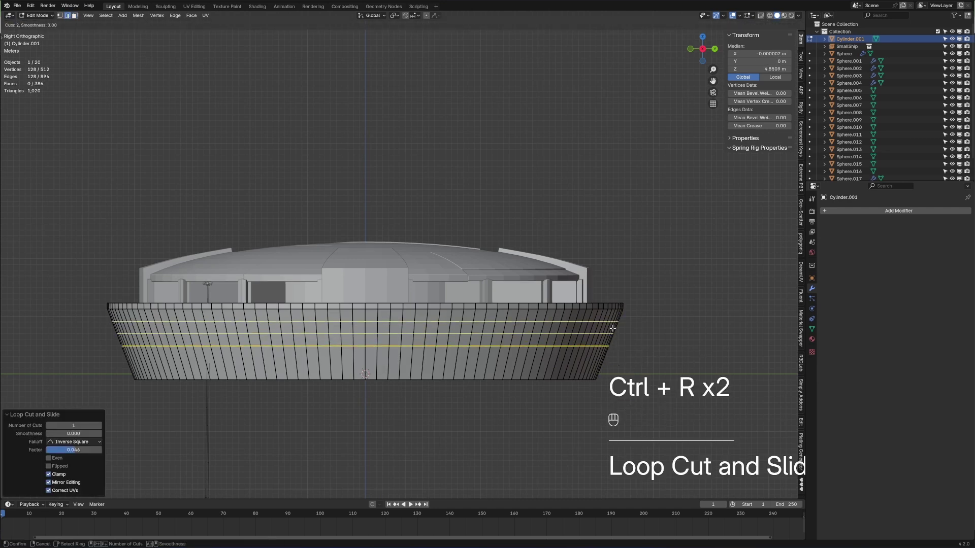
left_click(613, 328)
right_click(587, 359)
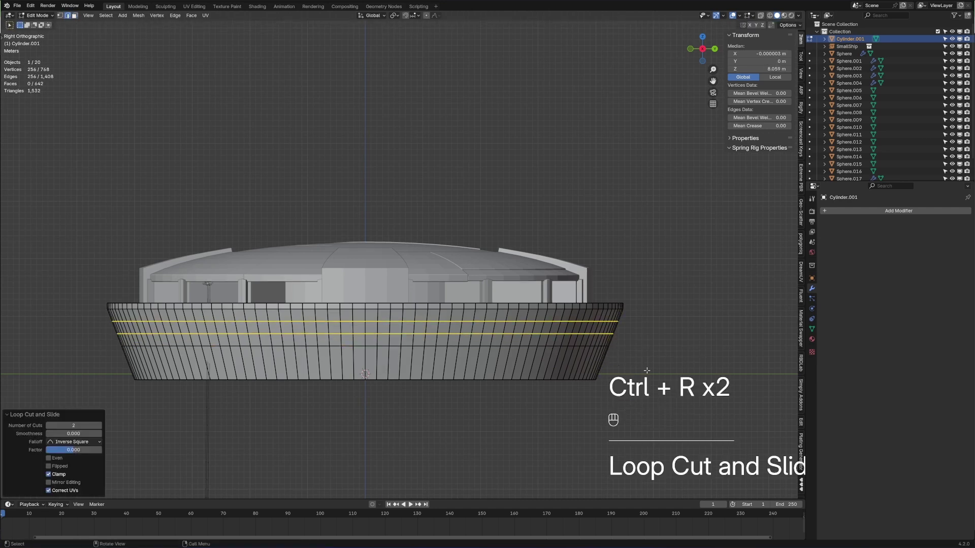
Step: Bevel the two loops into bands with an offset of about 0.9 m, extrude them, and scale them inward as two grooves
key("ctrl+b")
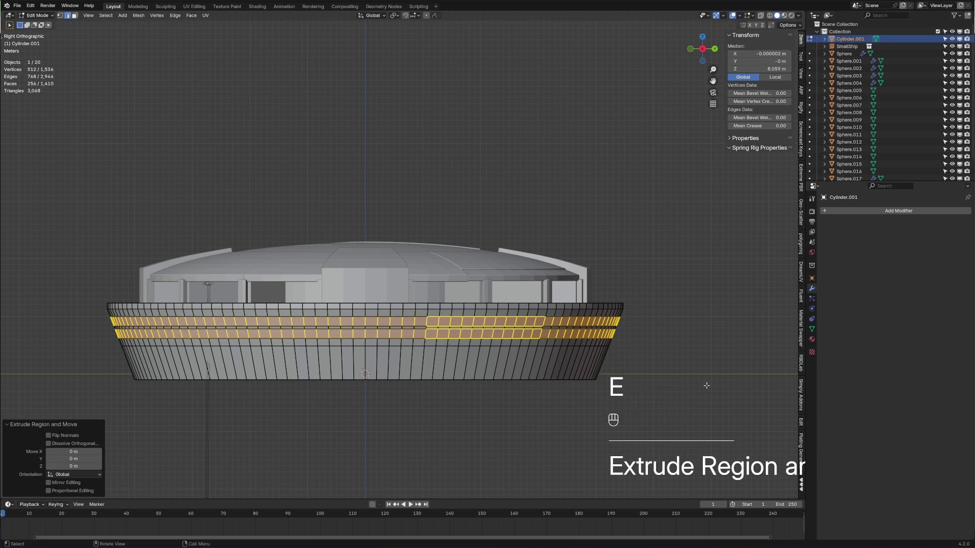
key("alt+s")
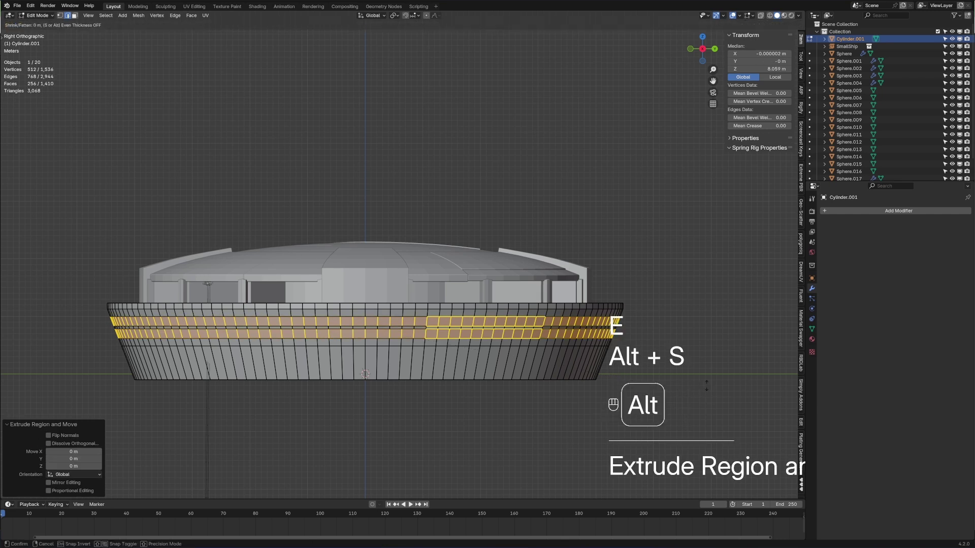
right_click(706, 386)
key("s")
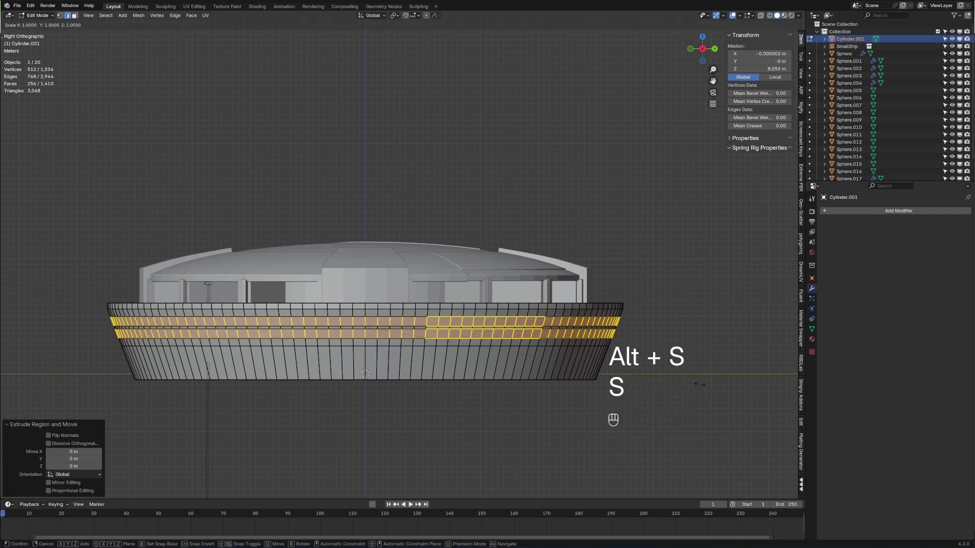
key("shift")
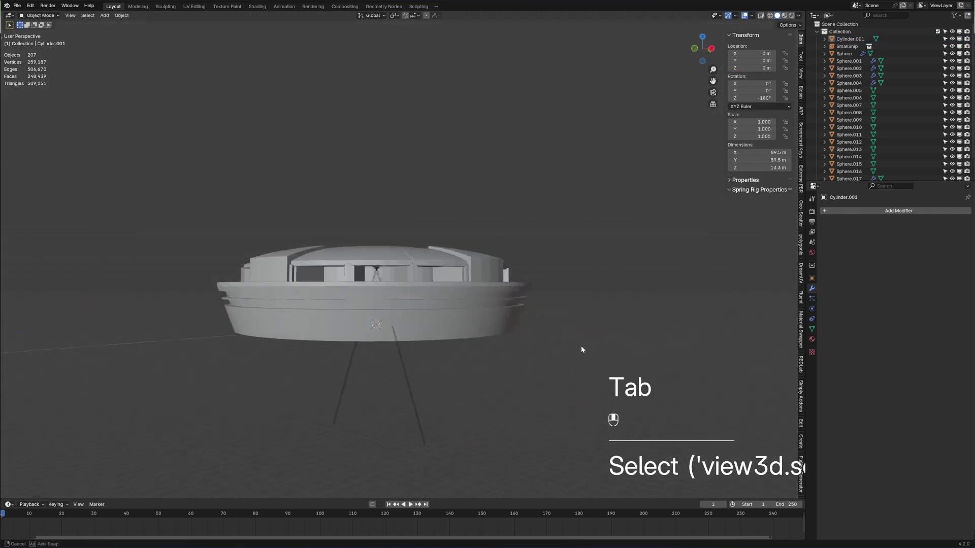
middle_click_drag(581, 349, 525, 353)
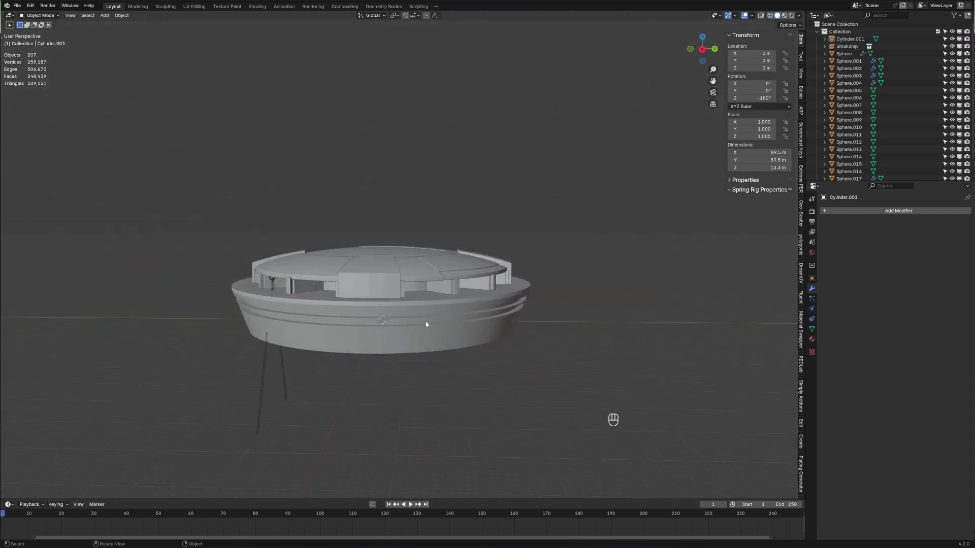
Step: Select all geometry of every object in Edit Mode and raise it 20 m along Z
key("a")
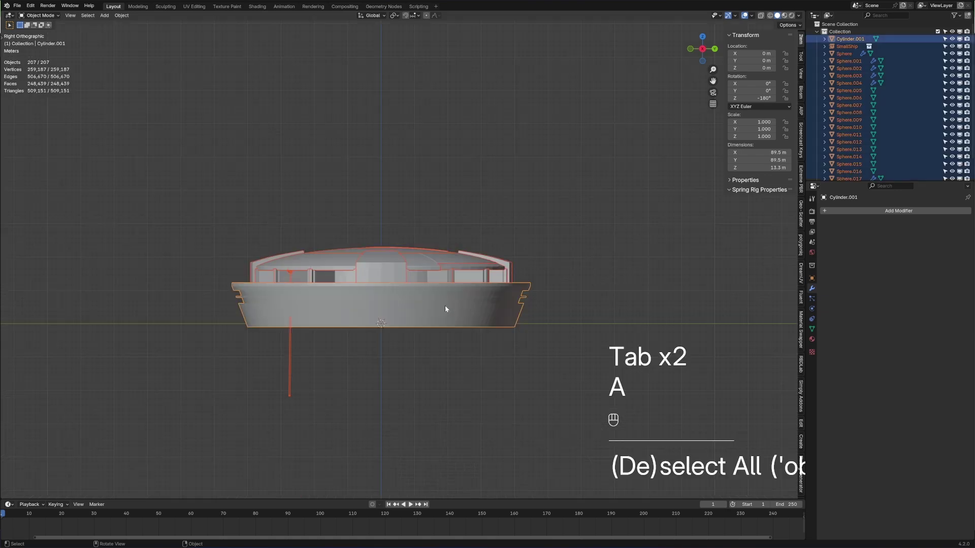
key("Tab")
key("a")
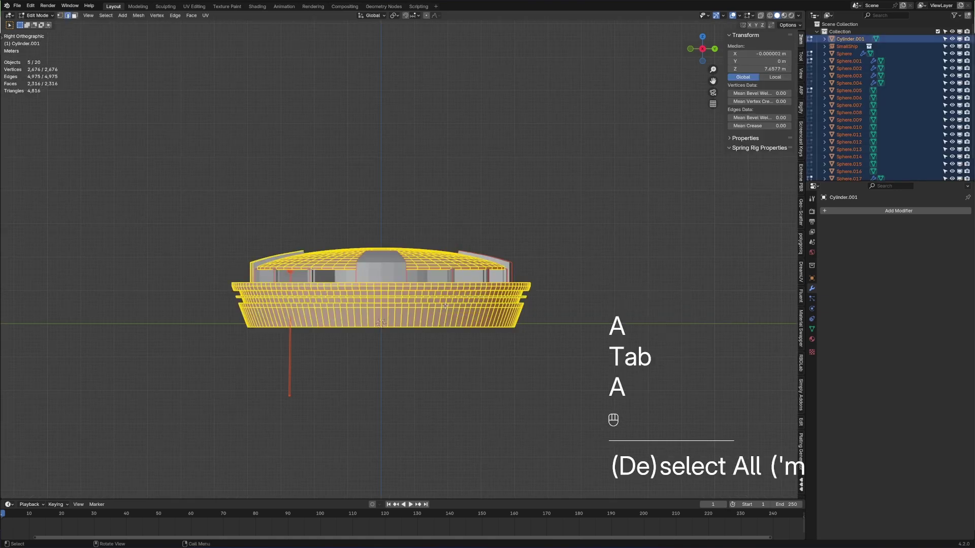
key("g")
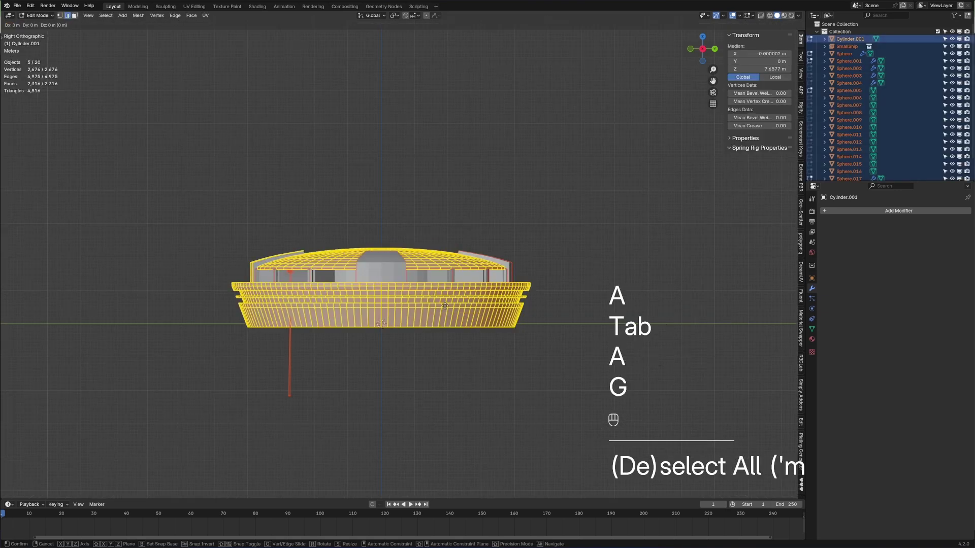
key("z")
key("2")
key("BackSpace")
type("50")
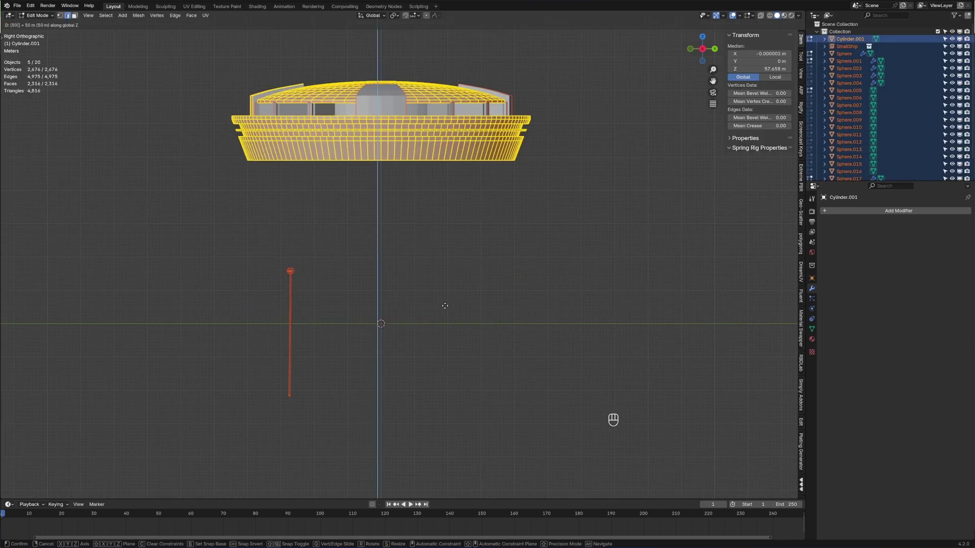
key("BackSpace")
key("BackSpace")
type("20")
key("Return")
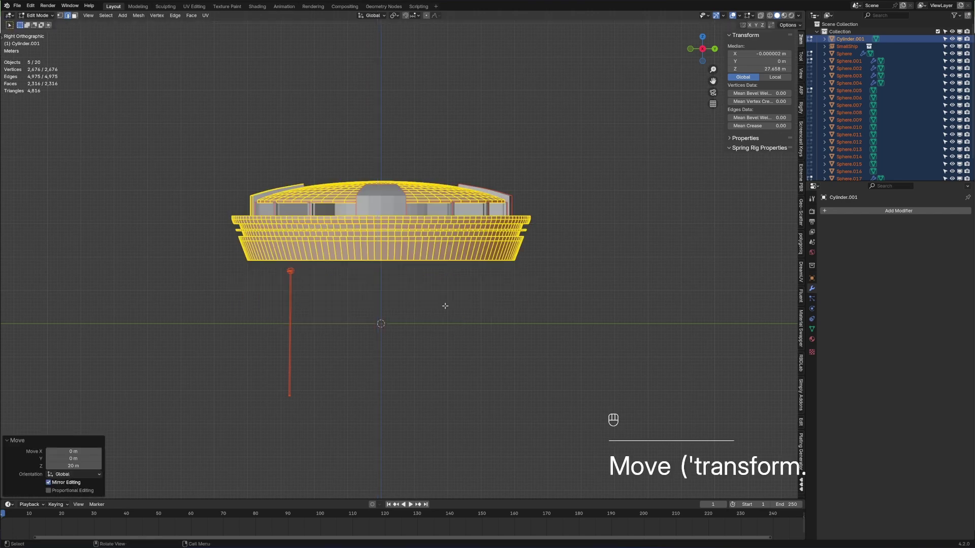
Step: Extrude the cylinder's bottom face down about 19 m to ground level, scale it in slightly, and return to Object Mode
scroll(445, 305, "up", 1)
key("3")
left_click(435, 261, "alt")
key("s")
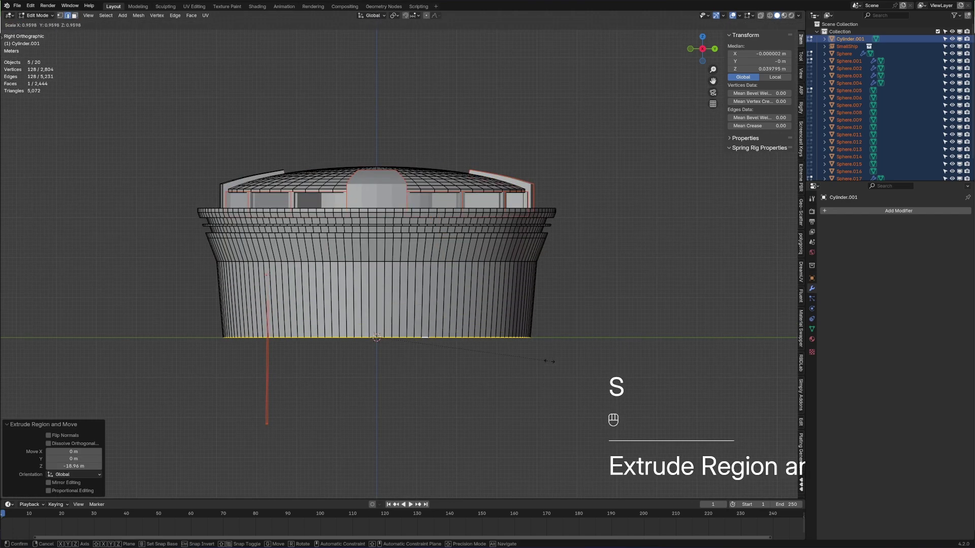
left_click(378, 362)
scroll(378, 362, "down", 5)
key("Tab")
middle_click_drag(378, 362, 432, 367)
scroll(395, 321, "up", 3)
right_click(449, 364)
Step: Add a new cube at the building's centre and put it in Edit Mode
left_click(328, 365)
key("shift+a")
mouse_move(328, 366)
left_click(363, 199)
key("Tab")
Step: Move the cube along Y to the foot of the building's wall and scale it up to about 2.16 times its size
key("g")
left_click(518, 355)
middle_click_drag(528, 350, 495, 331)
middle_click_drag(495, 331, 481, 333, "shift")
key("g")
key("y")
left_click(523, 372)
key("s")
left_click(619, 390)
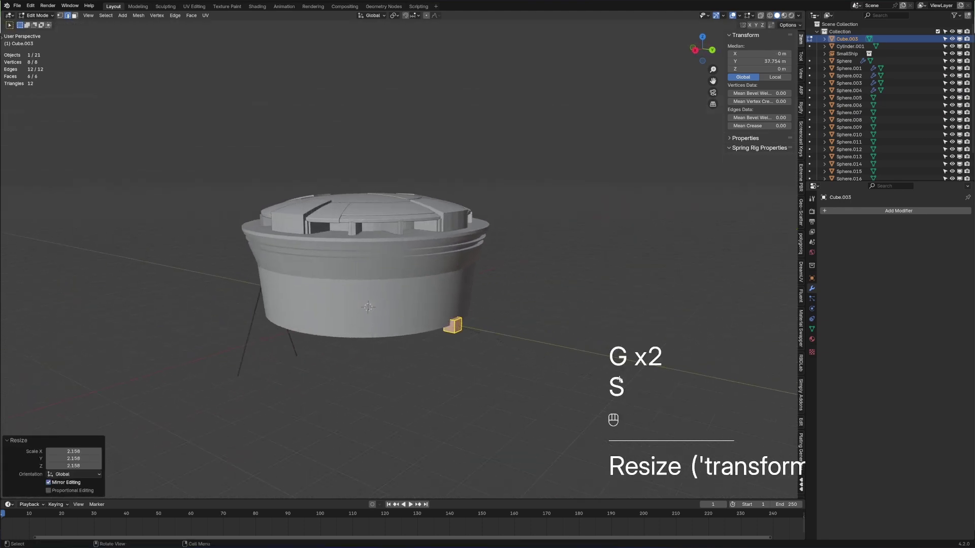
Step: Move the cube's outward-facing face along Y, away from the wall, to lengthen the block
scroll(463, 329, "up", 2)
middle_click_drag(487, 355, 422, 344, "shift")
key("3")
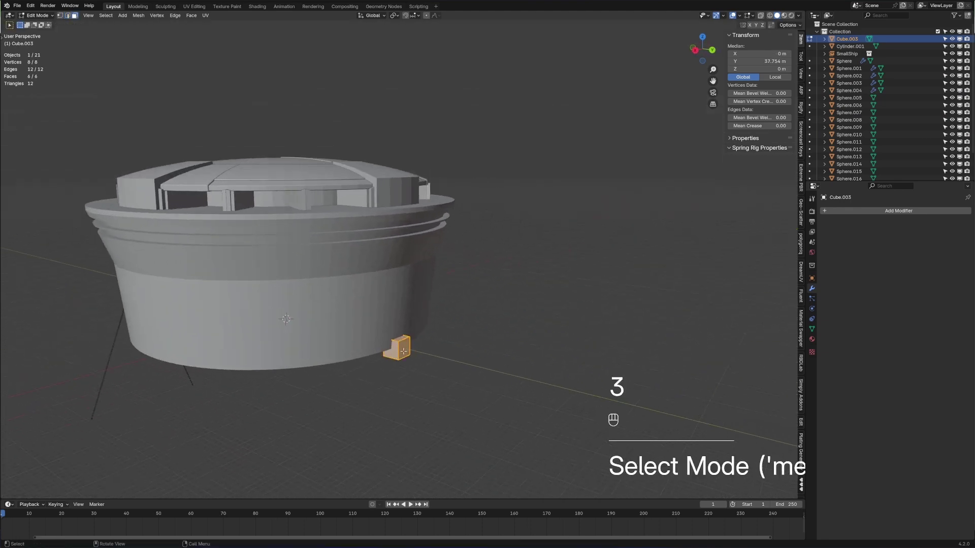
left_click(410, 347)
key("g")
key("y")
left_click(428, 352)
Step: Loop cut the block midway and raise its inner top face along Z to just under the platform, forming a leg about 27 m tall
key("ctrl+r")
left_click(406, 348)
right_click(406, 349)
key("3")
left_click(402, 339)
key("g")
key("z")
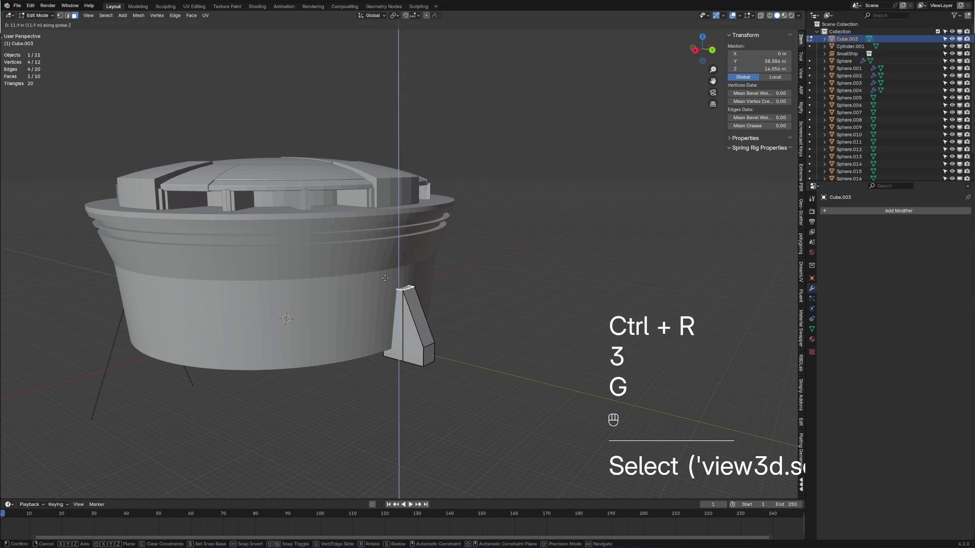
left_click(378, 235)
scroll(467, 340, "down", 4)
key("Tab")
middle_click_drag(482, 345, 435, 355)
scroll(391, 355, "up", 4)
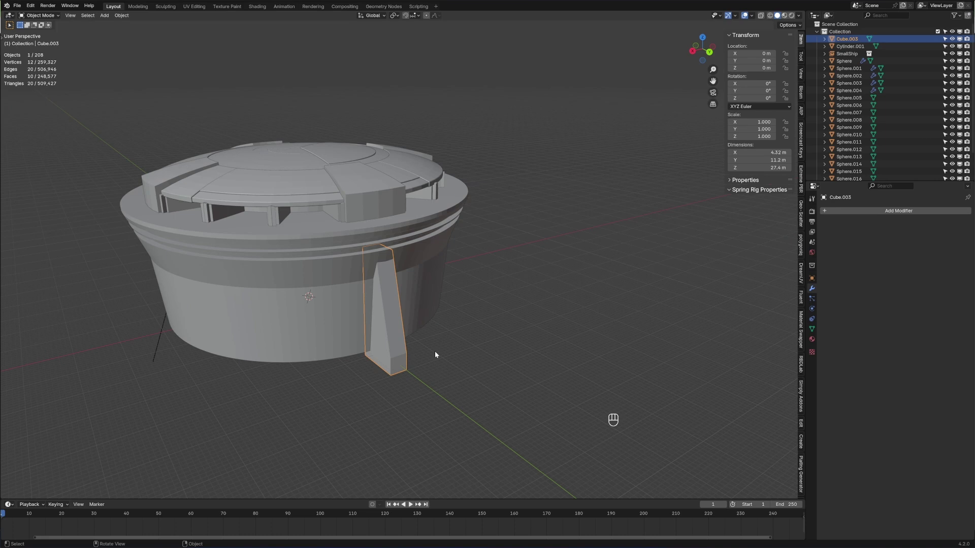
Step: Raise the leg's bottom faces about 2 m along Z to ground level
middle_click_drag(435, 355, 449, 355)
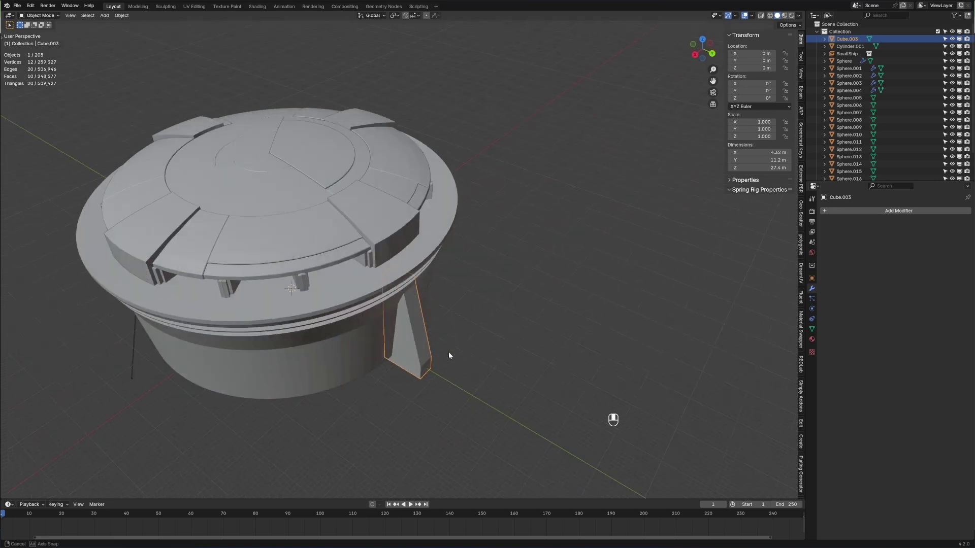
scroll(450, 353, "up", 3)
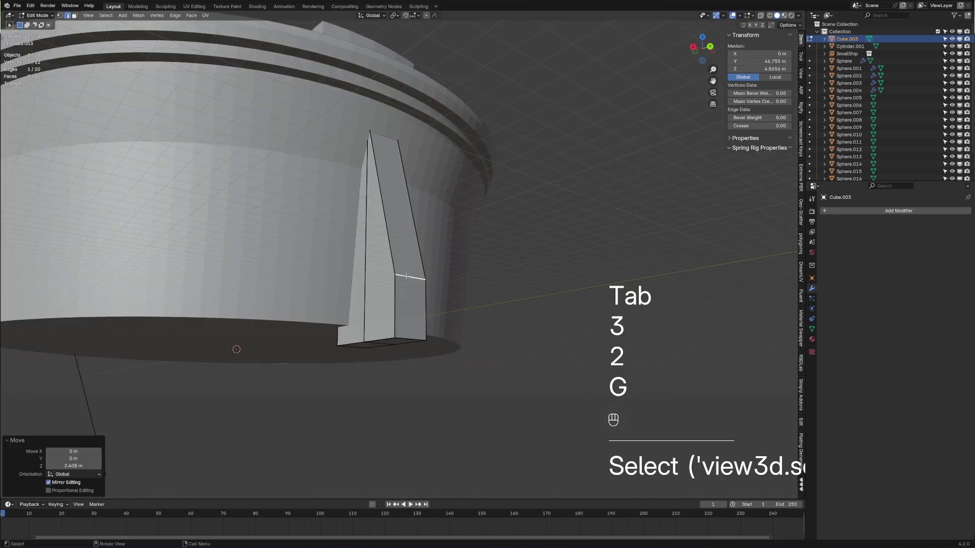
key("3")
middle_click_drag(394, 360, 394, 333)
left_click(394, 330)
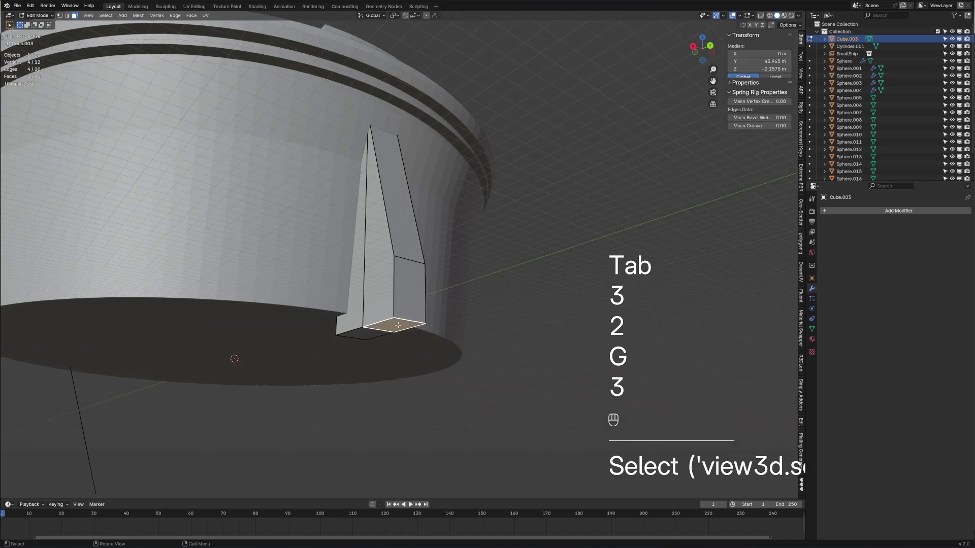
key("g")
middle_click(394, 323)
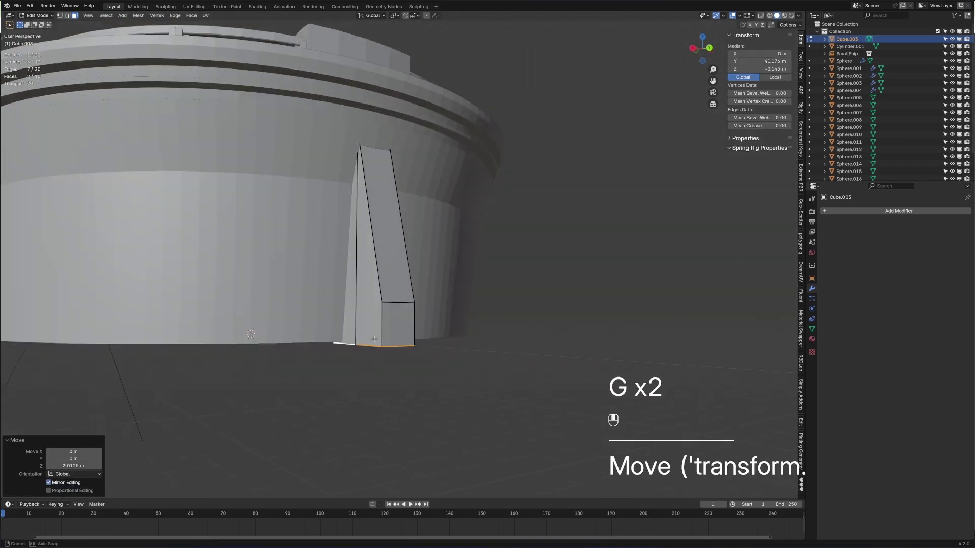
middle_click_drag(374, 339, 370, 347)
Step: Add a horizontal loop cut around the leg, flatten it by scaling Z to 0, and lower it along Z near the base
key("ctrl+r")
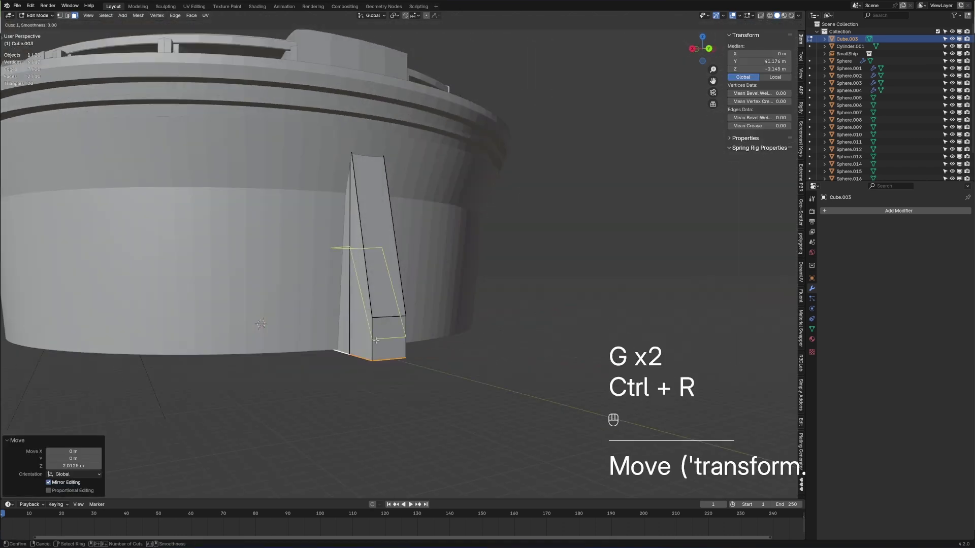
left_click(376, 342)
right_click(377, 341)
key("s")
key("z")
key("0")
left_click(523, 388)
key("g")
key("z")
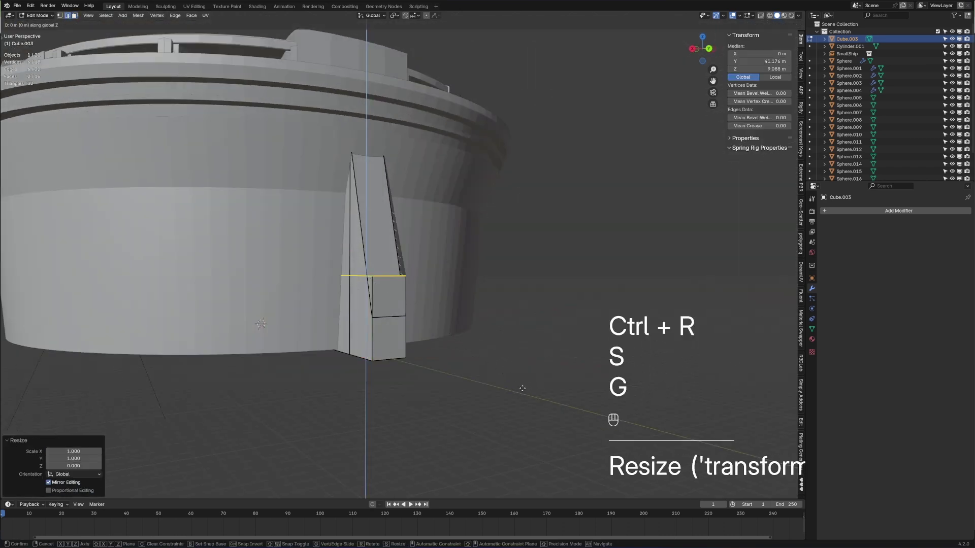
Step: Extrude the leg's base faces outward along their normals into a footing about 11 m wide, and return to Object Mode
key("alt+s")
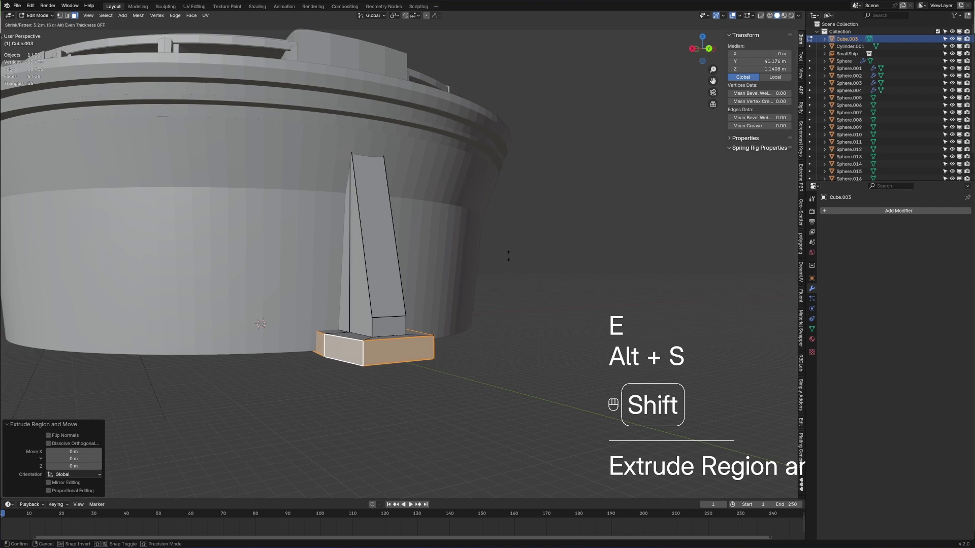
left_click(510, 254)
scroll(463, 379, "down", 5)
key("Tab")
middle_click_drag(464, 378, 435, 419)
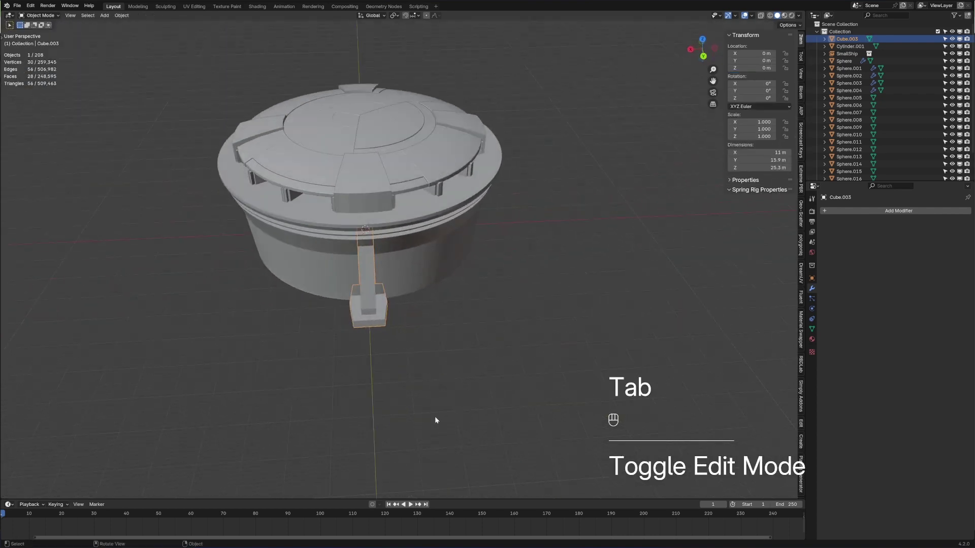
Step: Add a Bevel modifier to the support leg
left_click(846, 210)
mouse_move(847, 211)
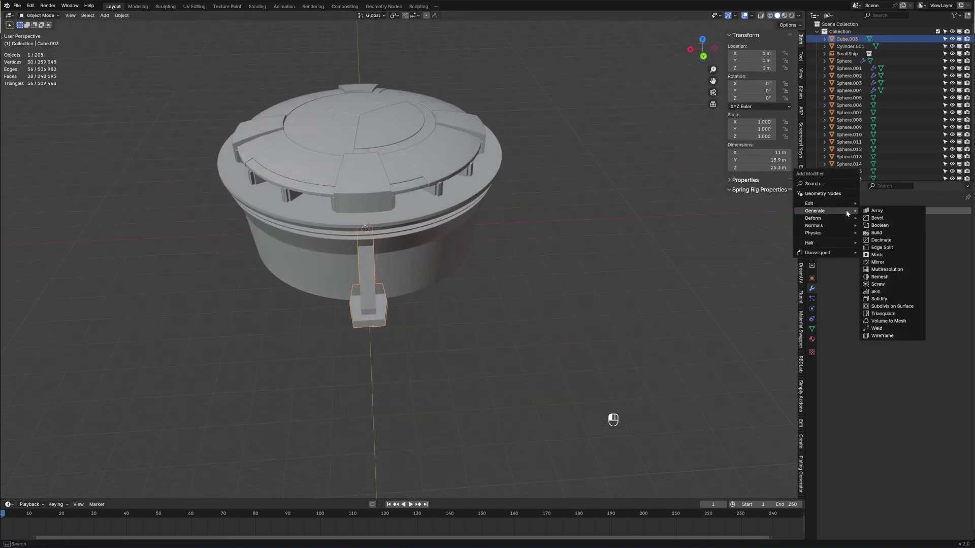
left_click(888, 216)
middle_click_drag(432, 348, 538, 351)
scroll(551, 368, "up", 5)
middle_click_drag(558, 382, 415, 388)
scroll(454, 391, "down", 5)
Step: Make a linked duplicate of the leg in top view and rotate it -45° around the building's centre
key("KP_7")
scroll(422, 375, "down", 3)
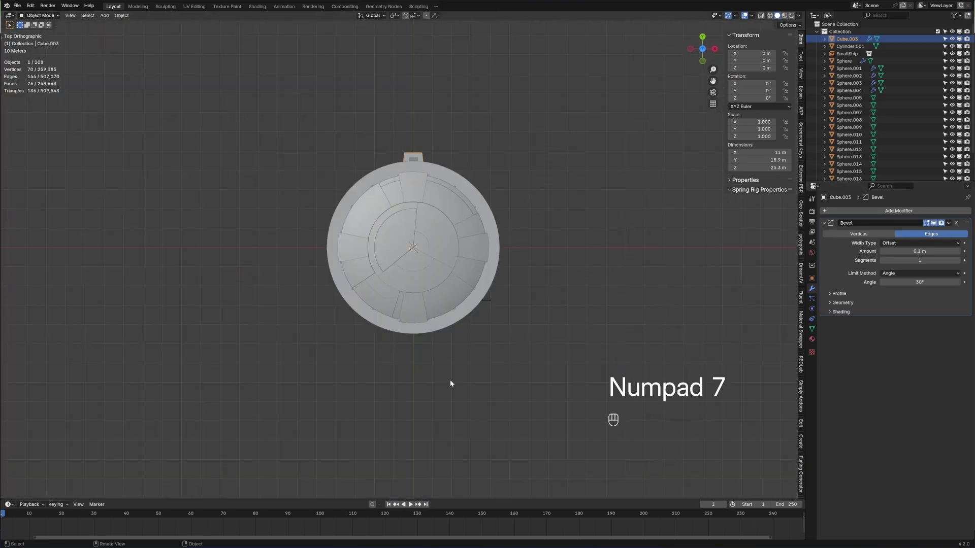
key("alt+d")
key("r")
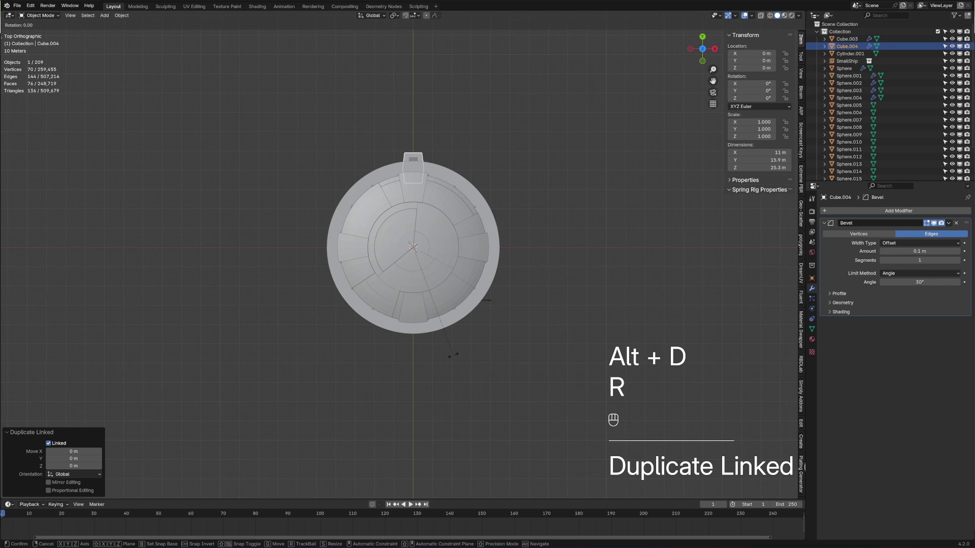
left_click(452, 359)
Step: Make linked duplicates of the two legs and rotate them 90° around the building's centre
left_click(413, 157, "shift")
key("alt+d")
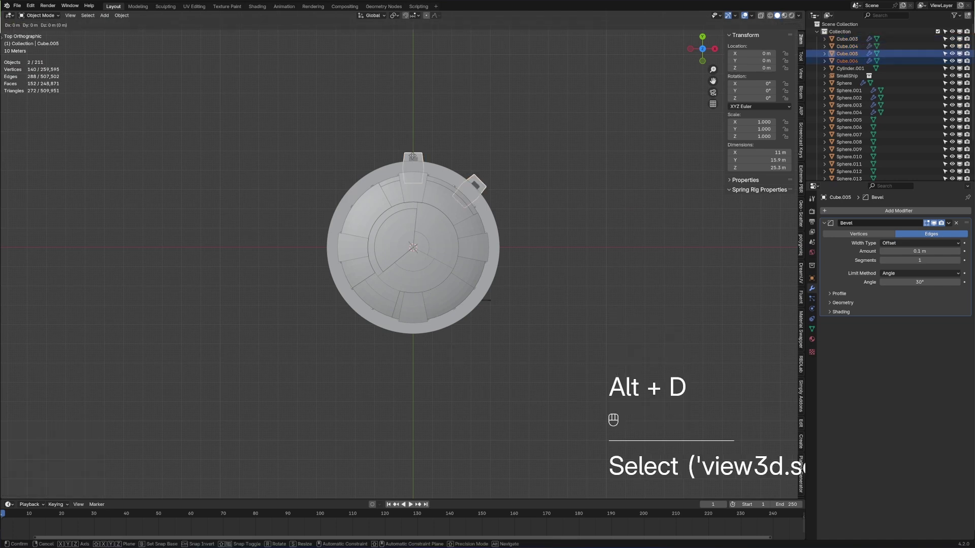
type("r90")
key("Return")
Step: Make linked duplicates of all four legs and rotate them 180° to complete the ring, then clear the selection
left_click(413, 156, "shift")
left_click(476, 185, "shift")
key("alt+r")
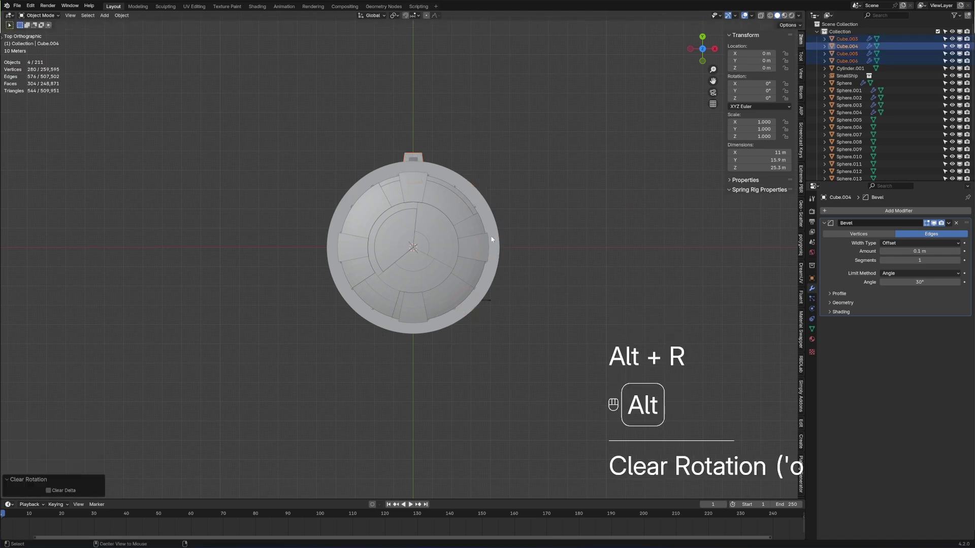
key("ctrl+z")
key("alt+d")
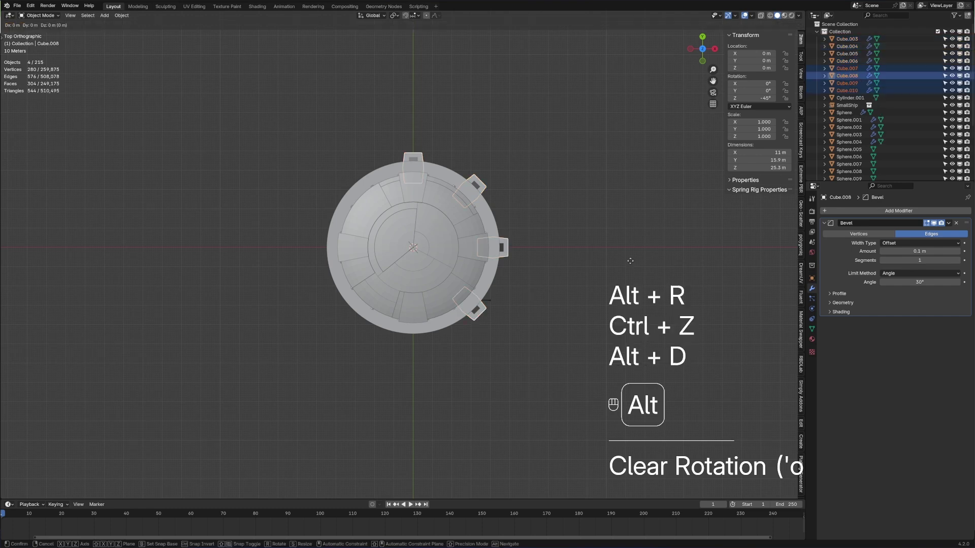
type("r180")
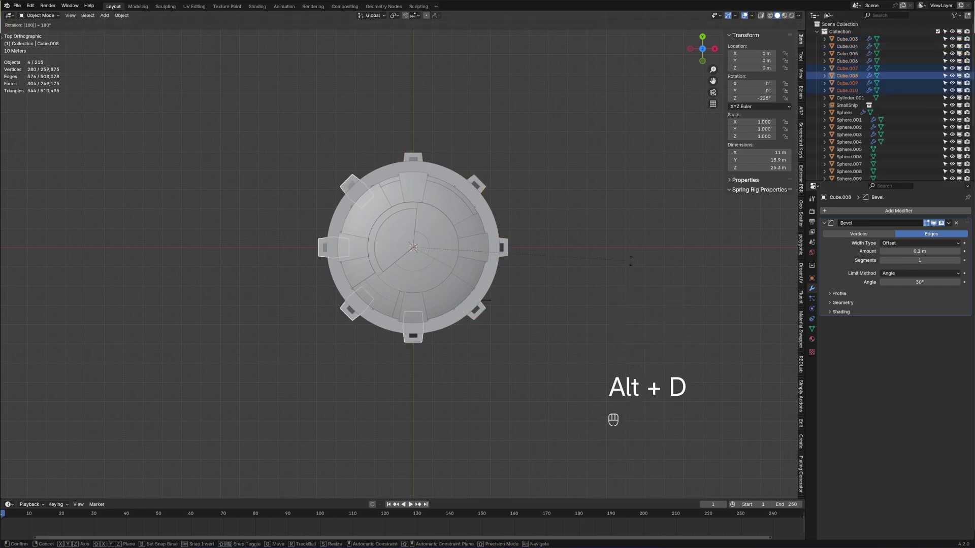
key("Return")
middle_click_drag(630, 261, 390, 401)
left_click(617, 241)
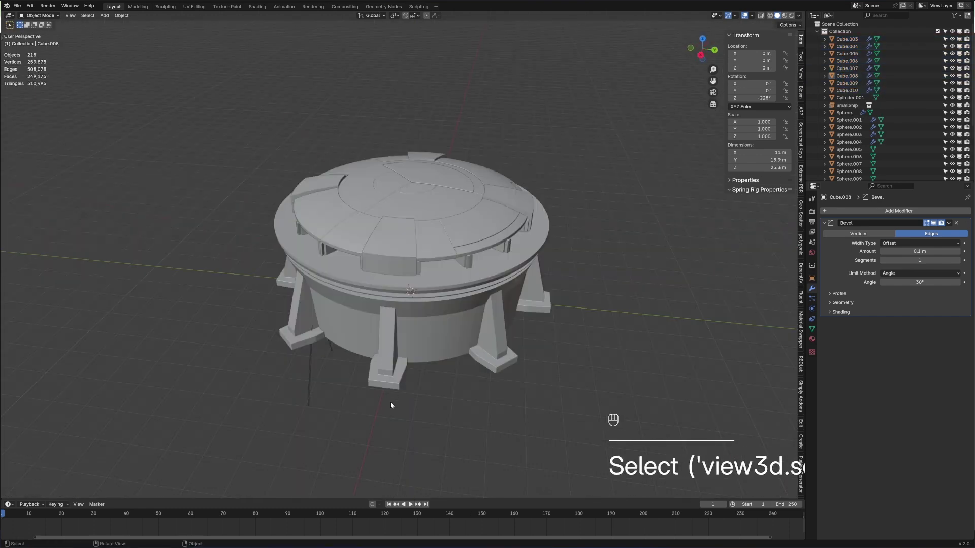
Step: Switch to the camera view and check how the whole building sits in the frame
scroll(522, 404, "down", 4)
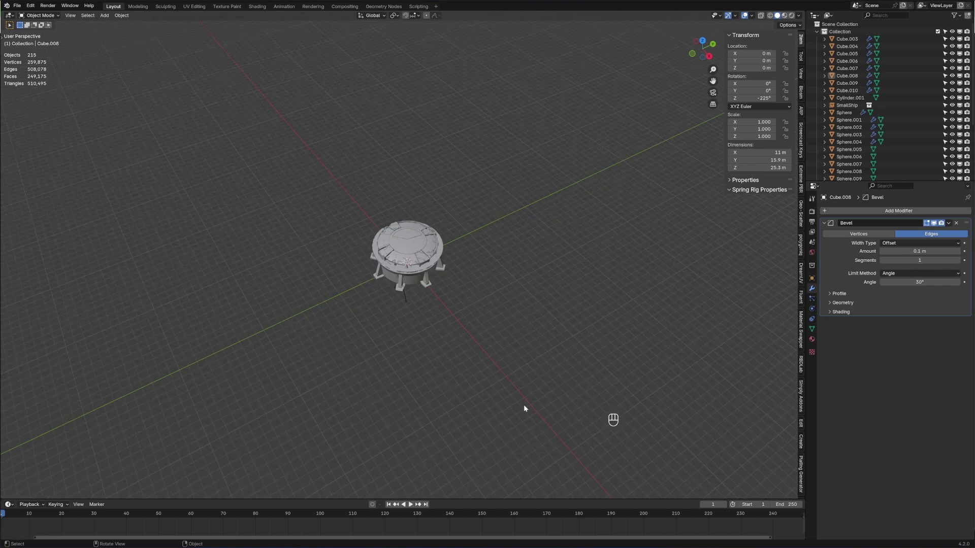
key("KP_0")
middle_click_drag(432, 239, 491, 344, "shift")
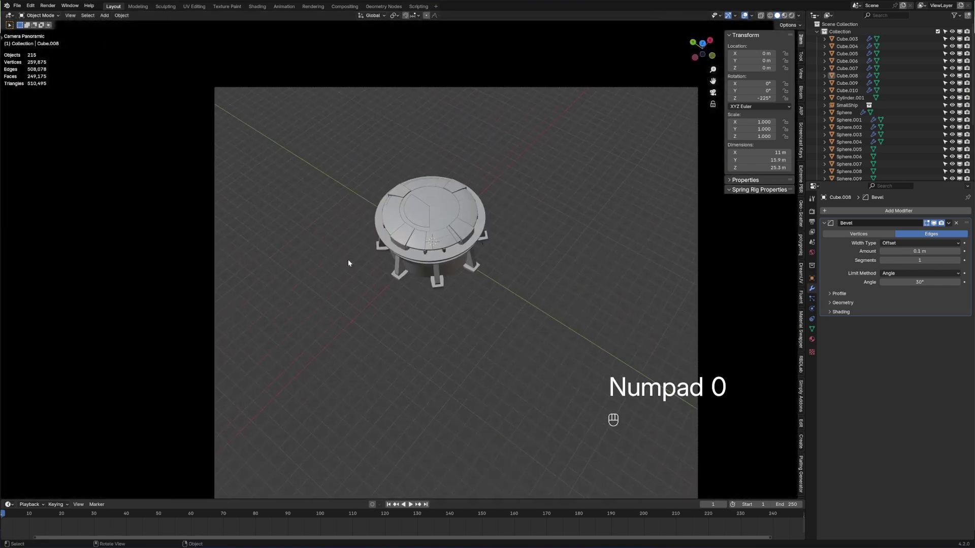
scroll(526, 324, "down", 2)
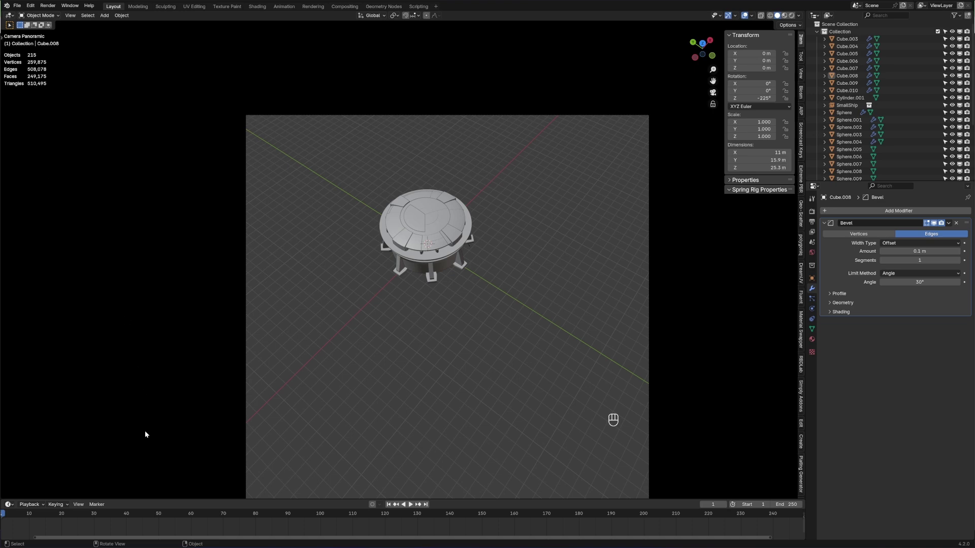
middle_click_drag(366, 401, 368, 269, "shift")
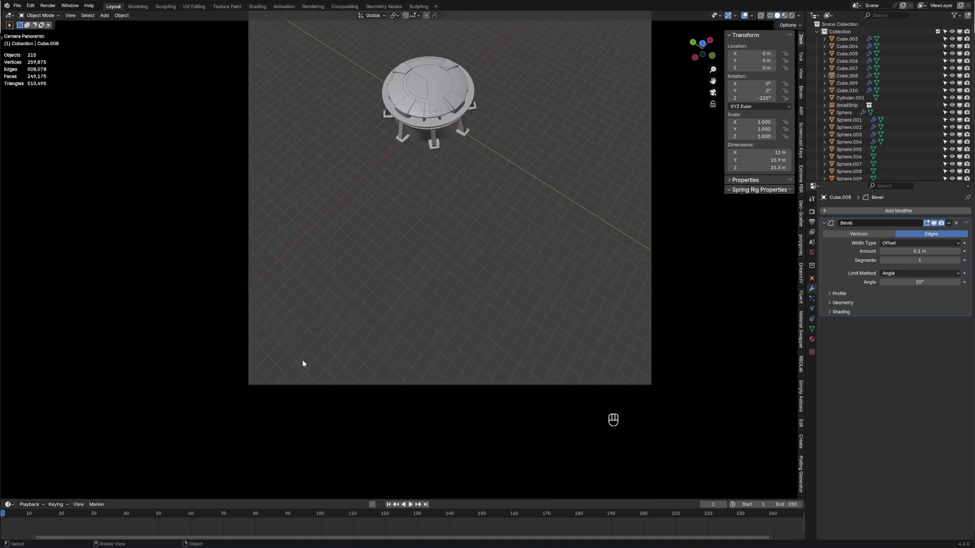
middle_click_drag(284, 385, 276, 432, "shift")
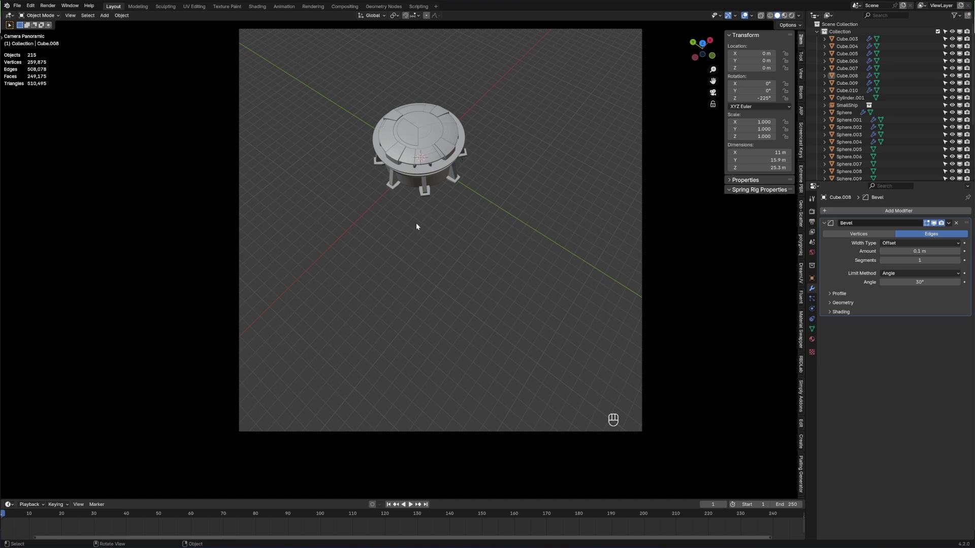
Step: Hide the SmallShip instance and select all the building's parts
middle_click_drag(465, 165, 522, 238, "shift")
scroll(523, 238, "up", 1)
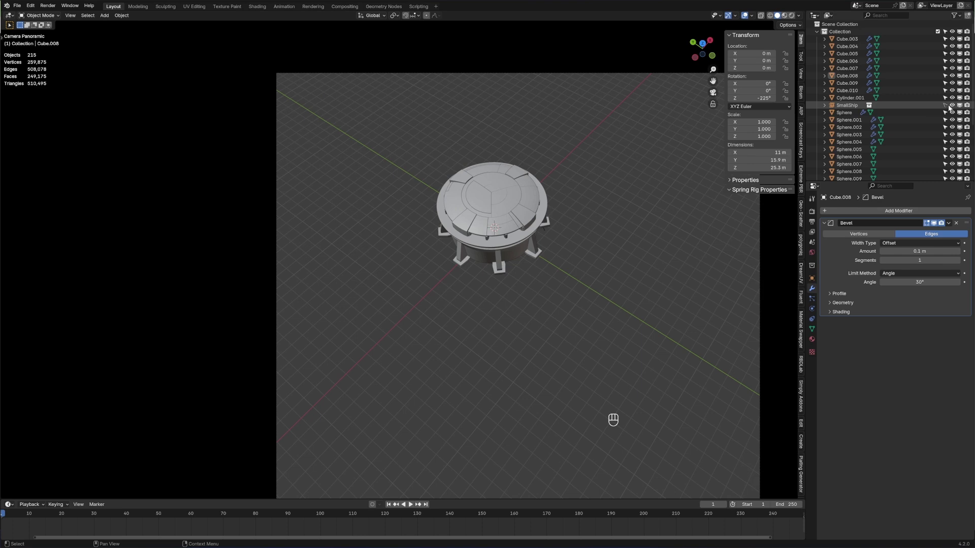
left_click(952, 105)
key("h")
key("a")
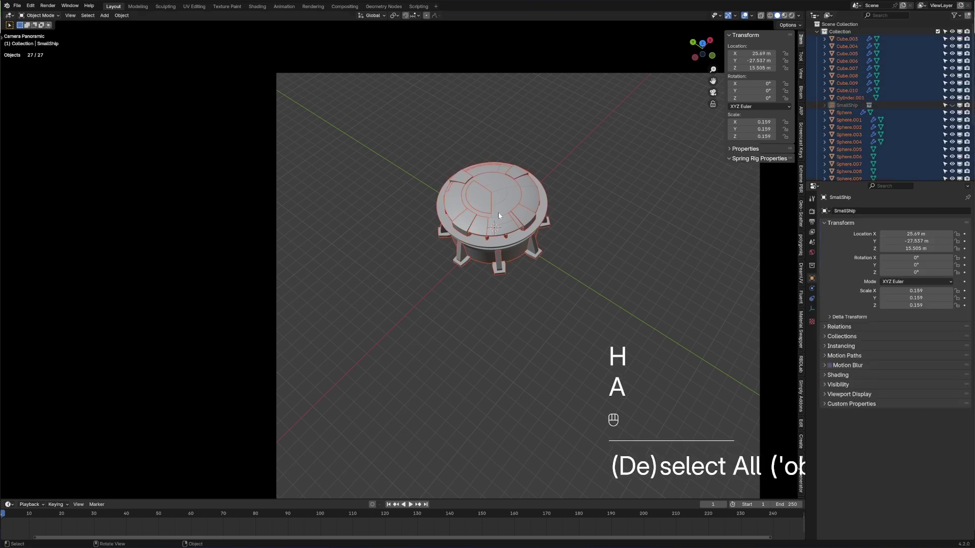
Step: Make the building's base cylinder the active object and open its Building_Base material settings
middle_click_drag(575, 243, 613, 318)
scroll(463, 198, "up", 2)
left_click(527, 267, "shift")
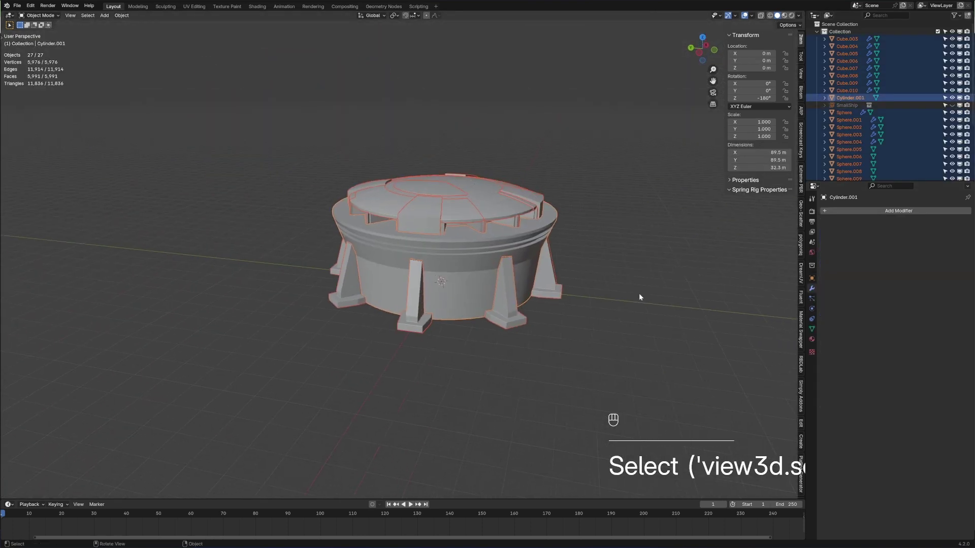
left_click(811, 339)
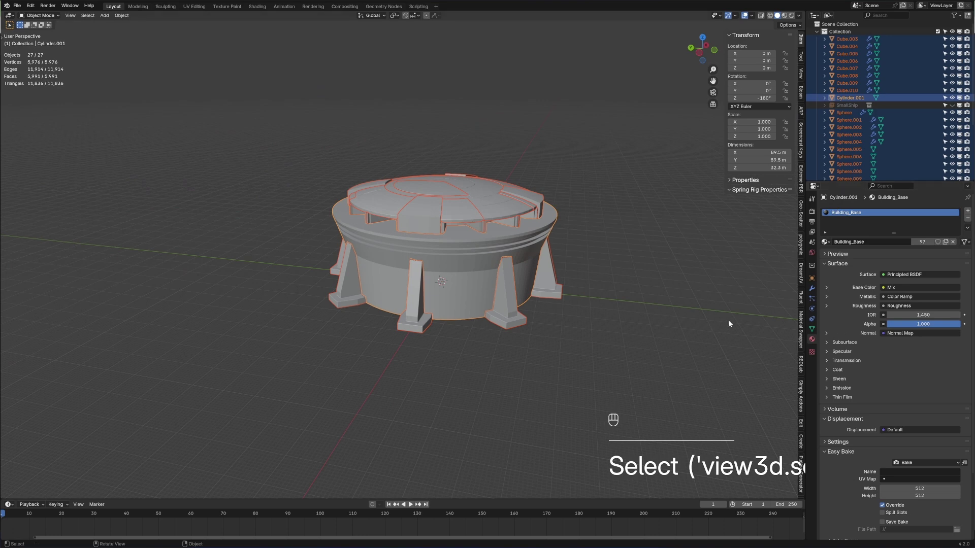
Step: UV-map all faces of the selected parts and copy the Building_Base material to every selected part
middle_click_drag(730, 323, 552, 323)
key("Tab")
key("a")
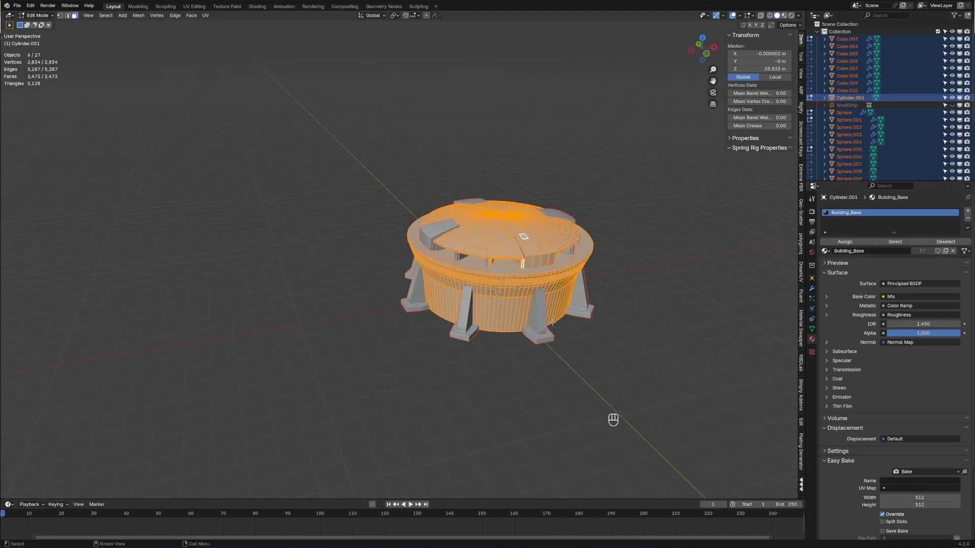
key("u")
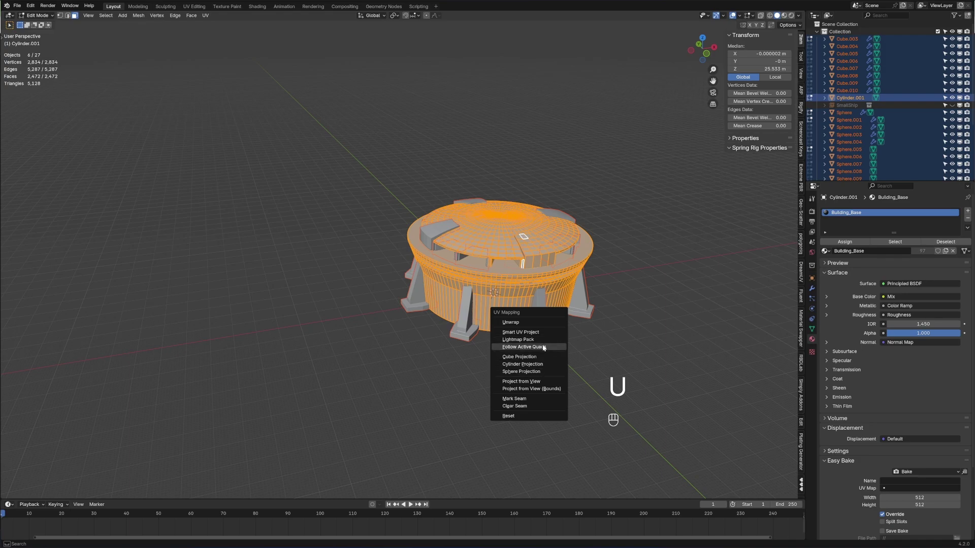
key("Tab")
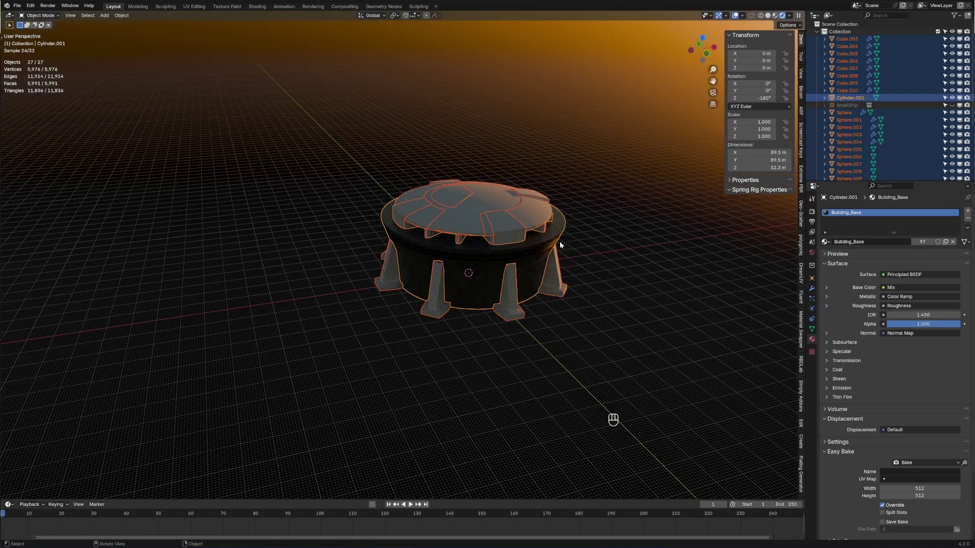
left_click(968, 228)
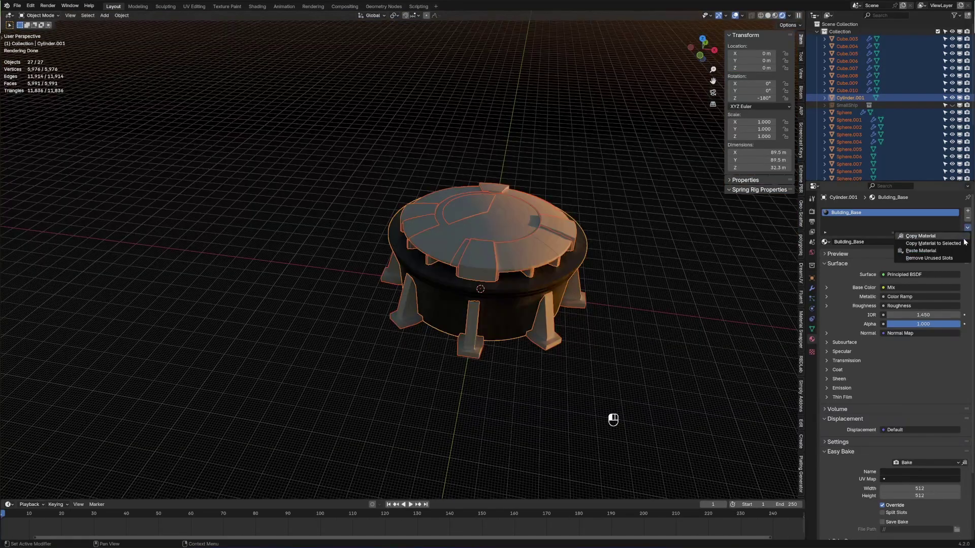
left_click(924, 259)
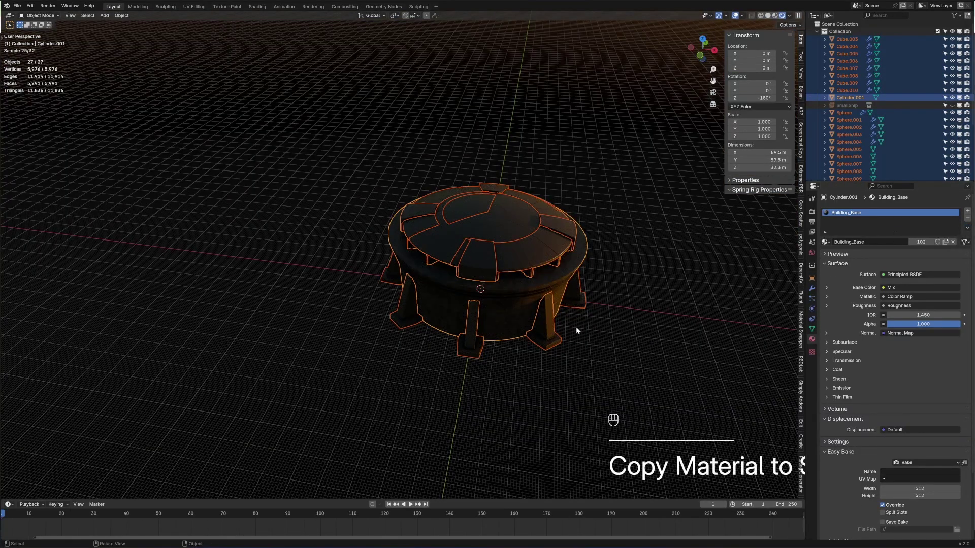
Step: Try to apply the transforms of all selected building parts
key("ctrl+a")
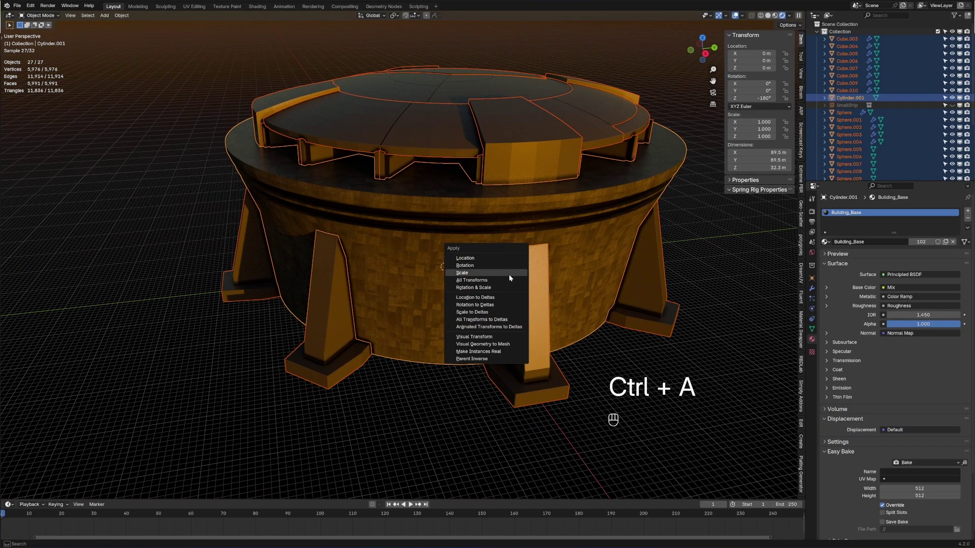
left_click(509, 275)
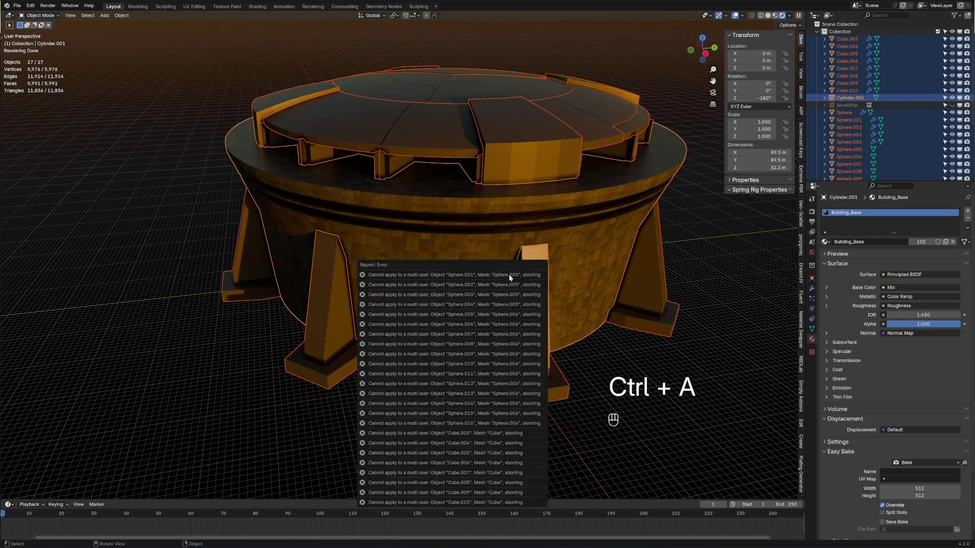
key("Tab")
Step: Select one support leg, open it for UV editing and select all of its UVs
key("Tab")
middle_click_drag(502, 173, 300, 242)
left_click(434, 319)
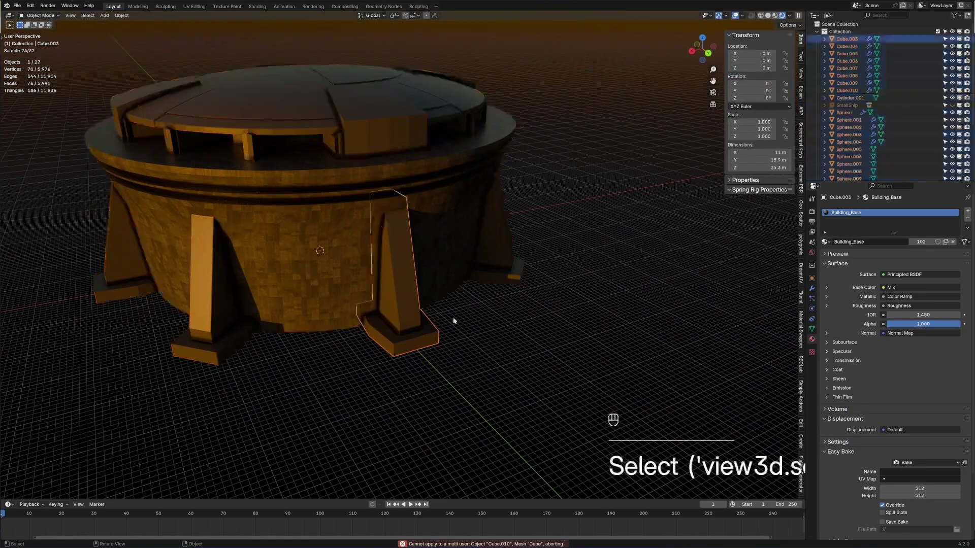
middle_click_drag(452, 320, 285, 254)
key("Tab")
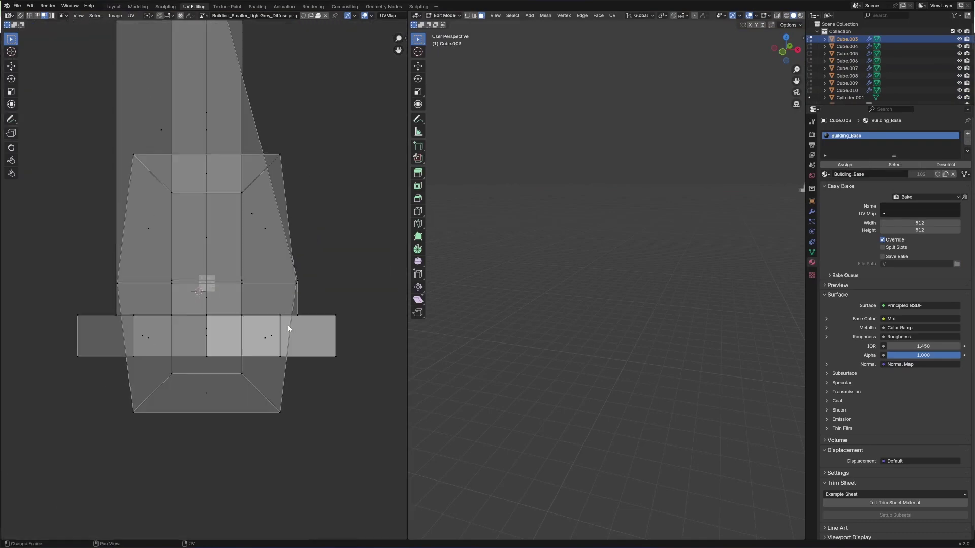
scroll(345, 353, "down", 3)
key("a")
Step: Scale the leg's UVs and move them over the panel texture
key("s")
key("g")
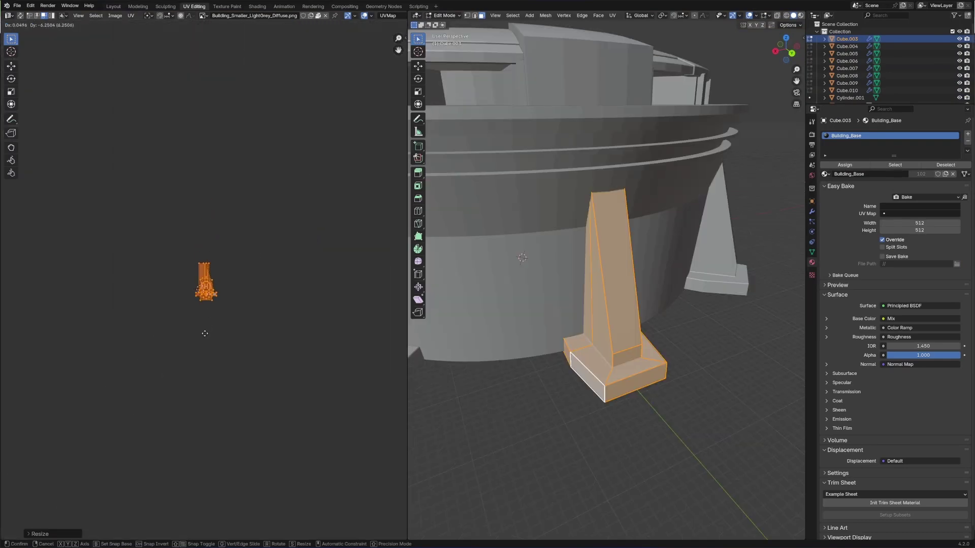
left_click(205, 333)
key("s")
left_click(228, 330)
key("g")
left_click(248, 326)
scroll(249, 326, "up", 10)
key("g")
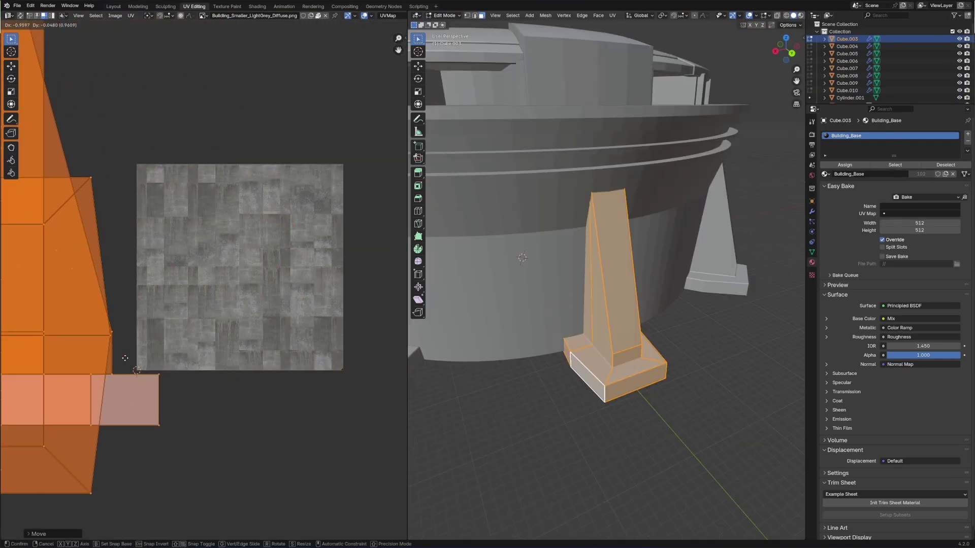
left_click(304, 357)
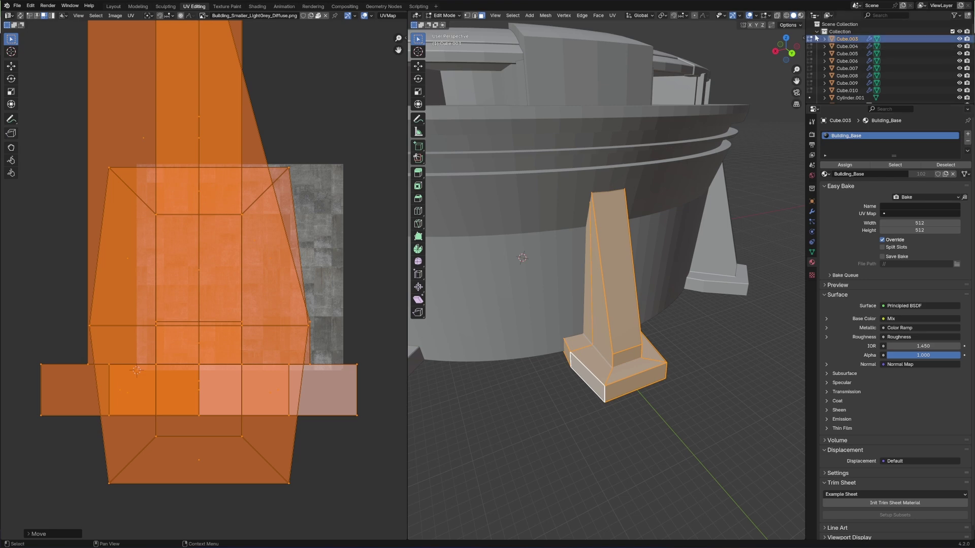
Step: Show the textured material in the 3D view and scale the leg's UVs down within the panel texture
left_click(800, 15)
scroll(614, 277, "down", 1)
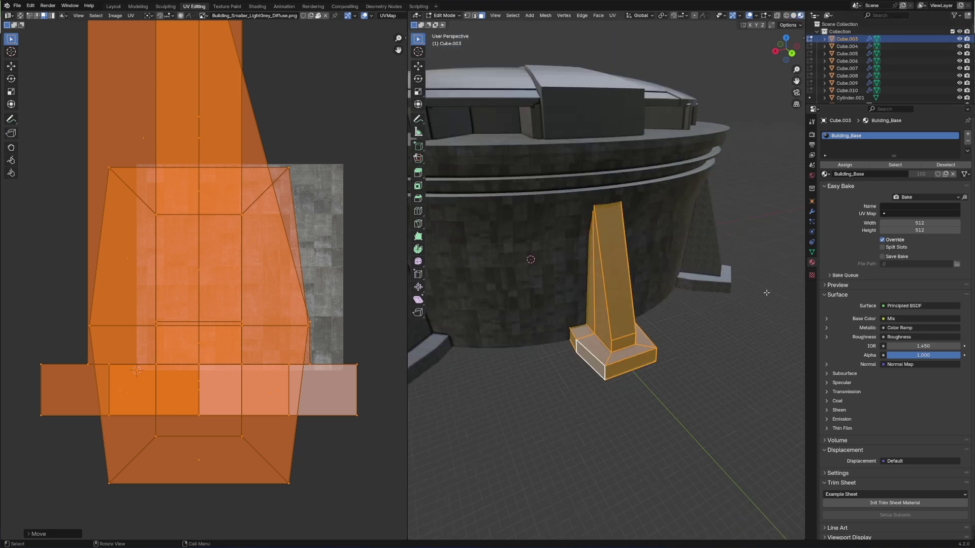
key("s")
left_click(381, 305)
key("s")
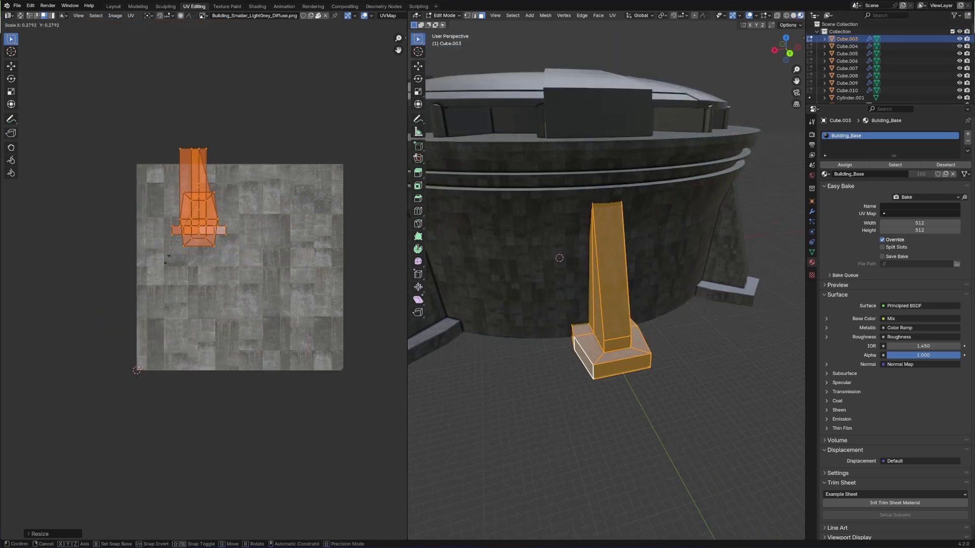
left_click(152, 235)
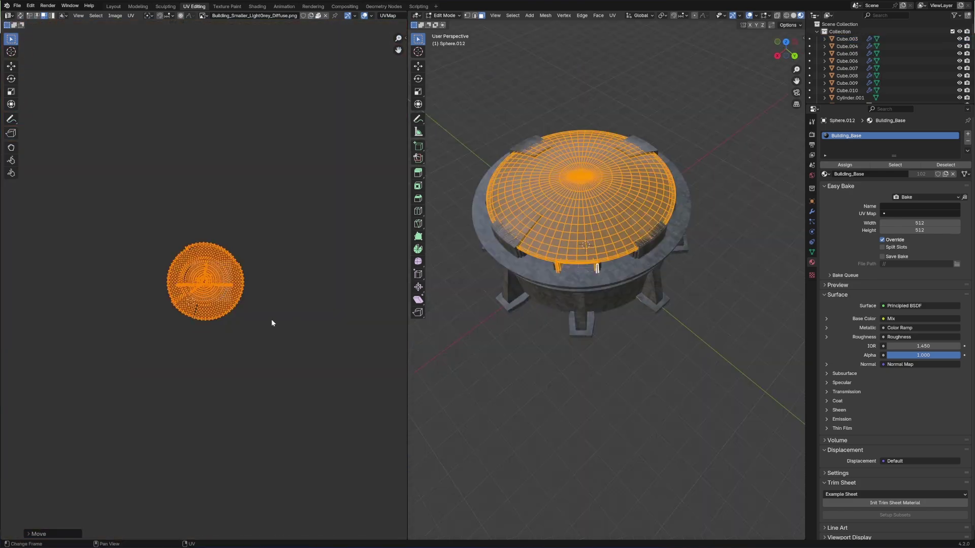
Step: Scale down the UVs of the raised block at the dome's edge and those of the dome panels
key("s")
left_click(273, 309)
scroll(568, 238, "up", 4)
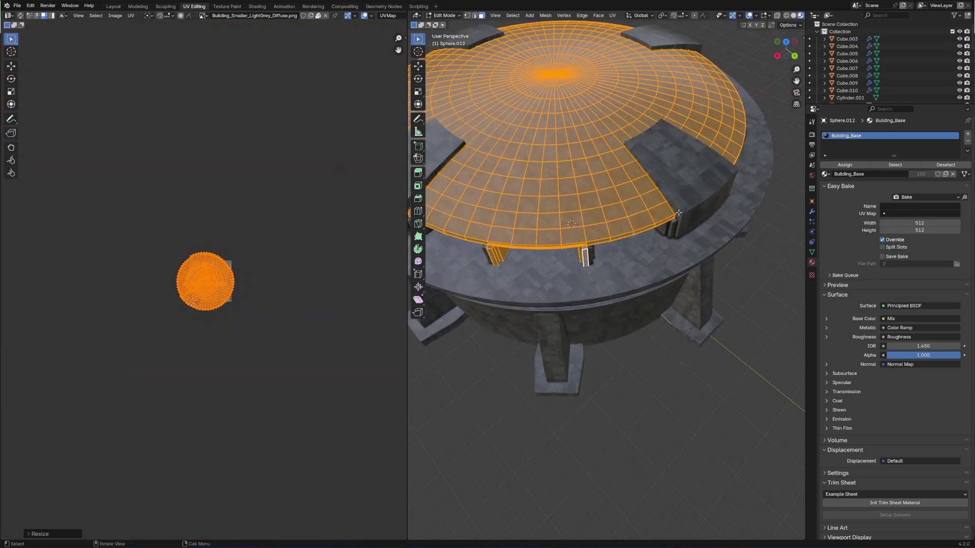
Step: Examine the texture pattern and the UV layout of the dome panels up close
key("Tab")
middle_click_drag(567, 229, 643, 250)
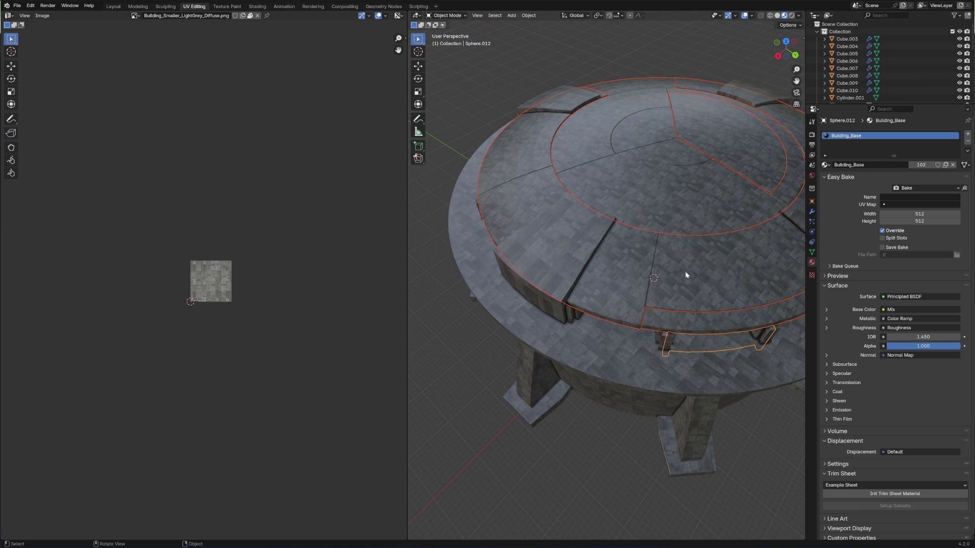
middle_click_drag(685, 275, 631, 264)
key("Tab")
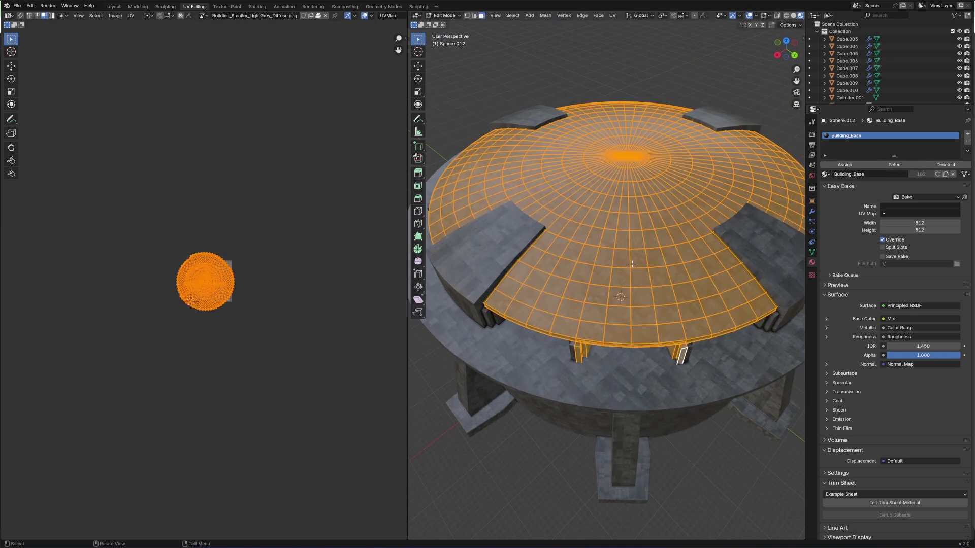
scroll(632, 264, "up", 3)
scroll(233, 304, "up", 6)
key("Tab")
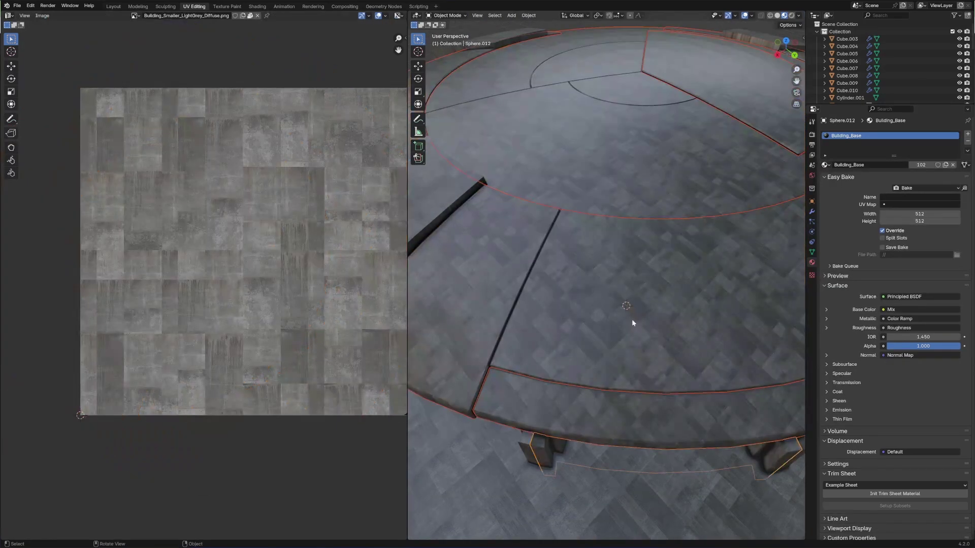
left_click(631, 323)
key("Tab")
scroll(630, 323, "down", 3)
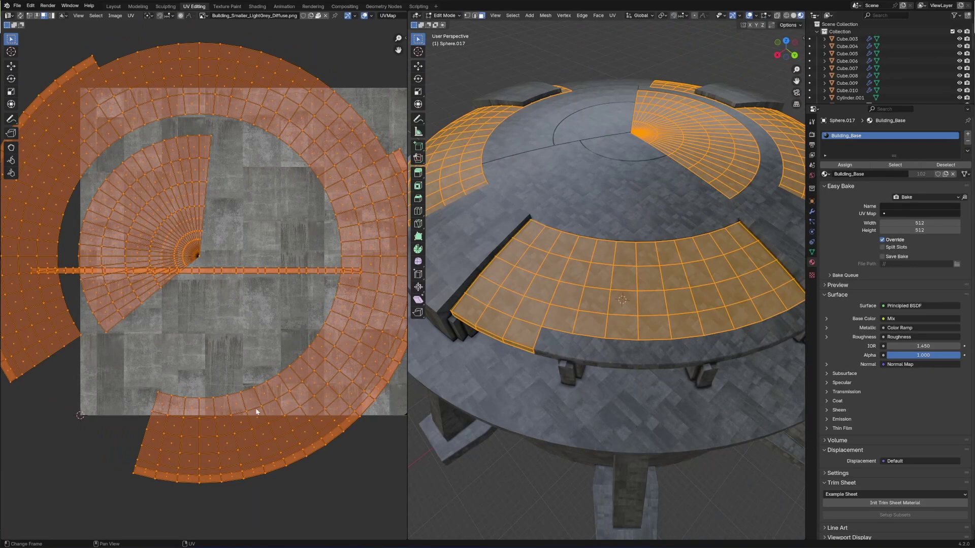
scroll(256, 412, "up", 4)
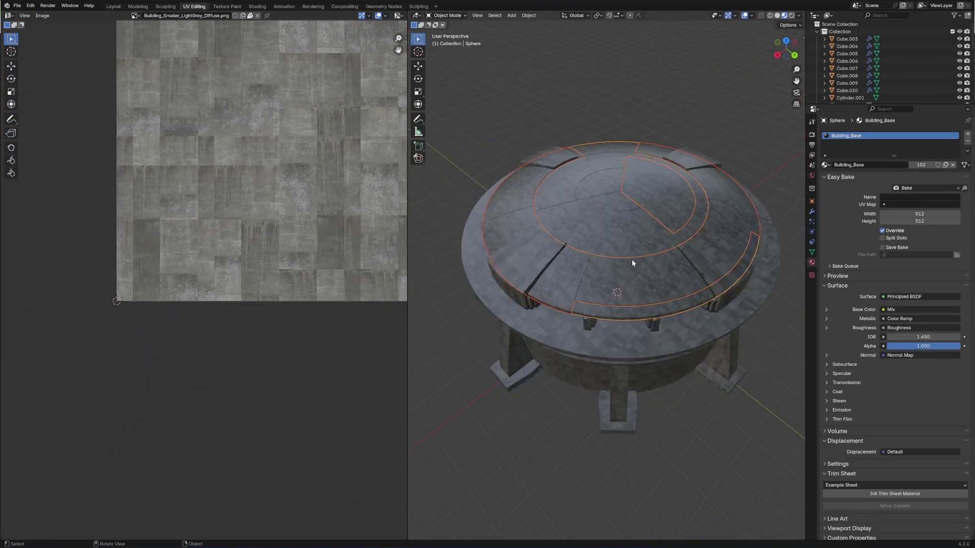
Step: Try Cylinder Projection on the dome panels from the perspective view and from the top view
key("Tab")
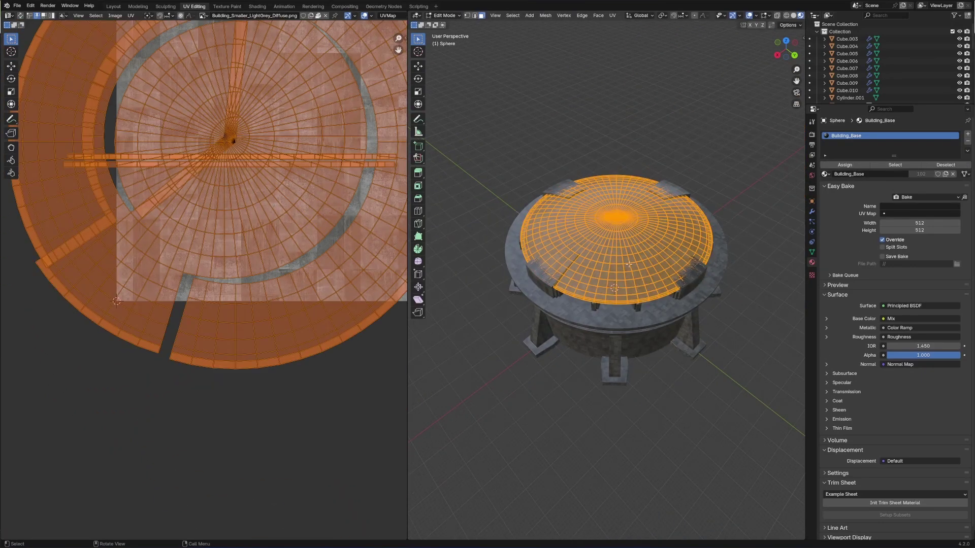
middle_click_drag(629, 264, 615, 272)
key("u")
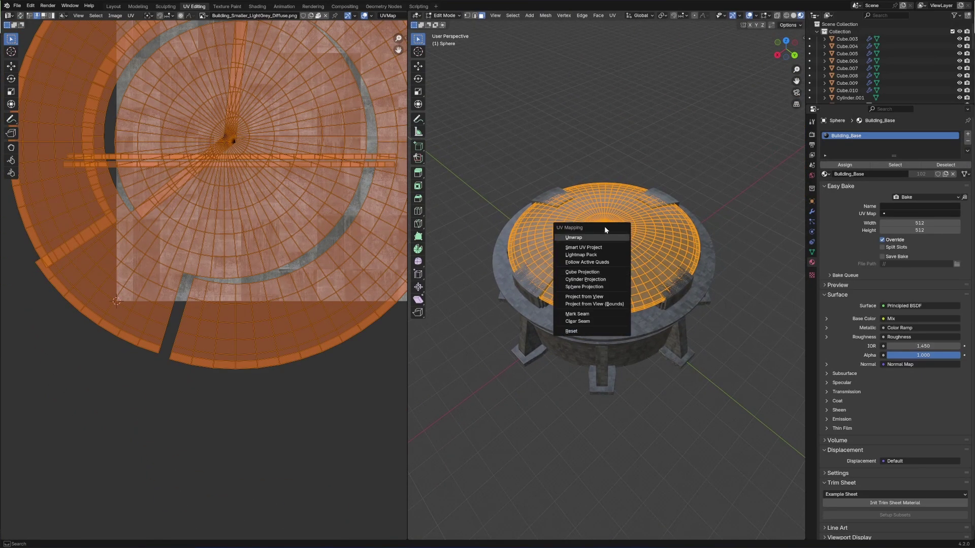
left_click(585, 279)
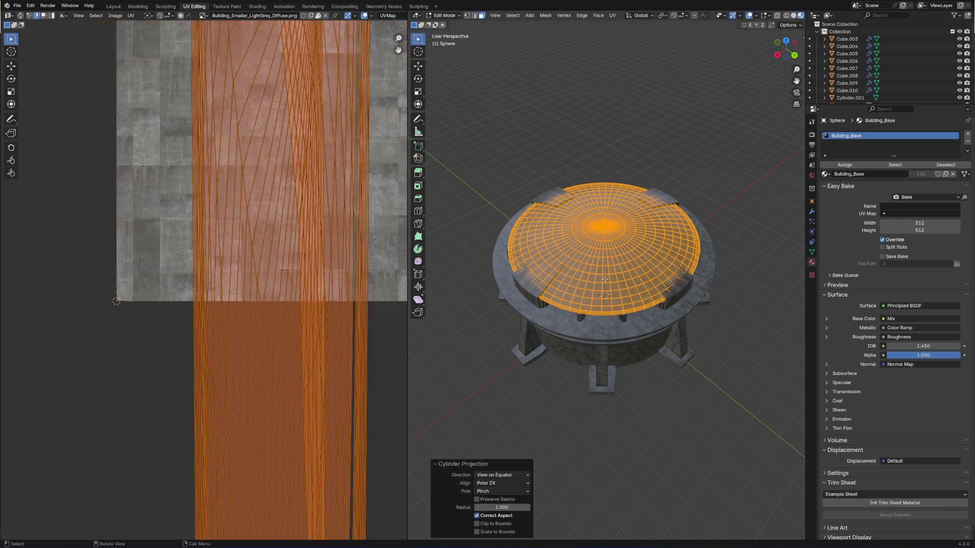
key("KP_7")
key("u")
left_click(565, 298)
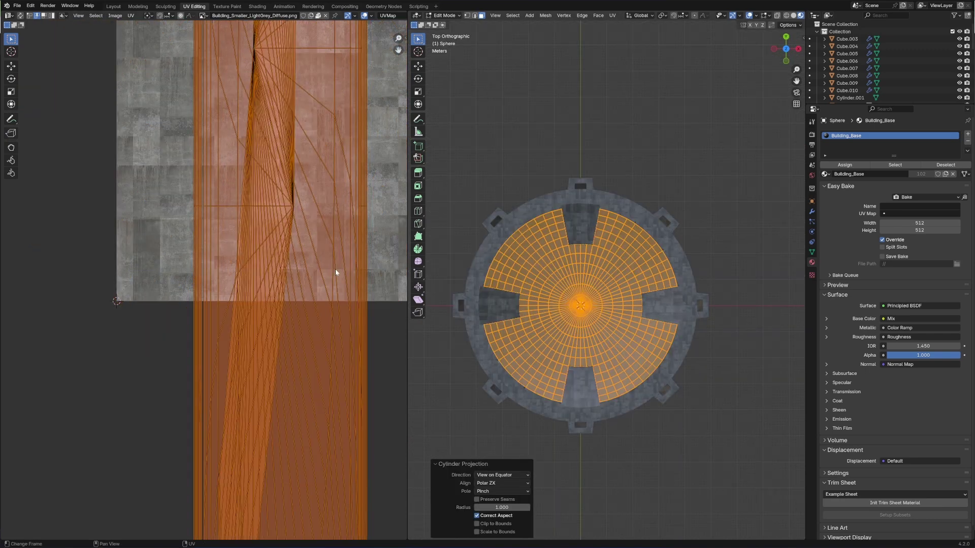
Step: Remap the dome panels with Cylinder Projection from the right view and scale down the resulting UVs
key("KP_3")
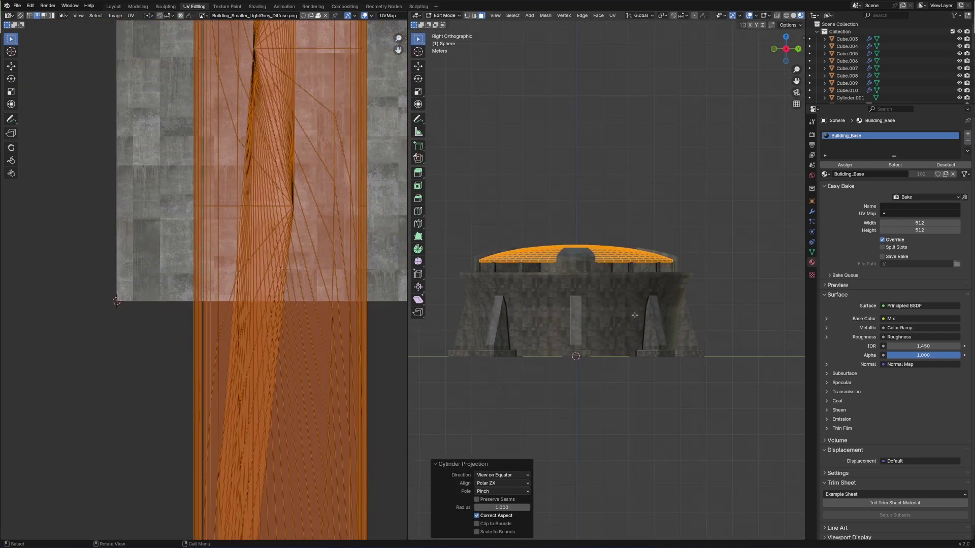
key("u")
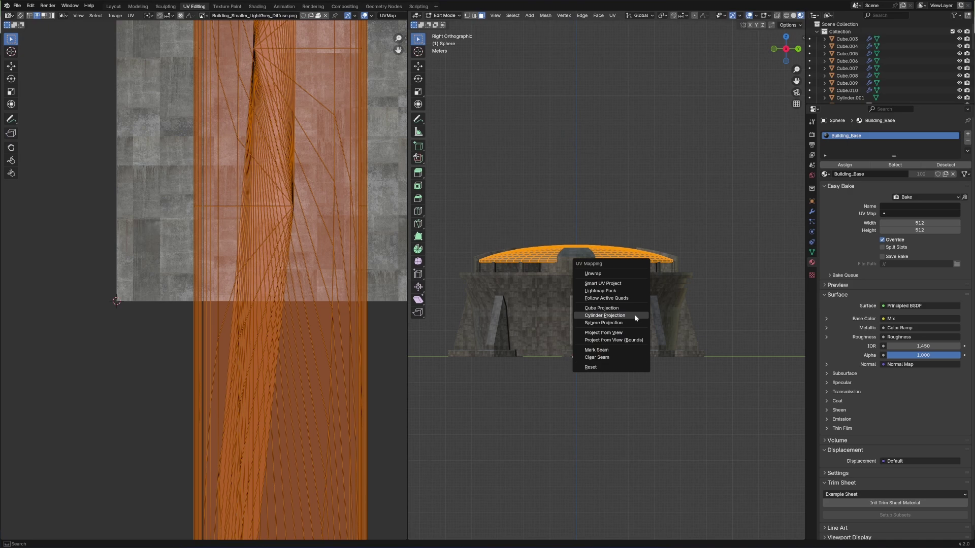
left_click(634, 315)
scroll(245, 278, "down", 4)
key("s")
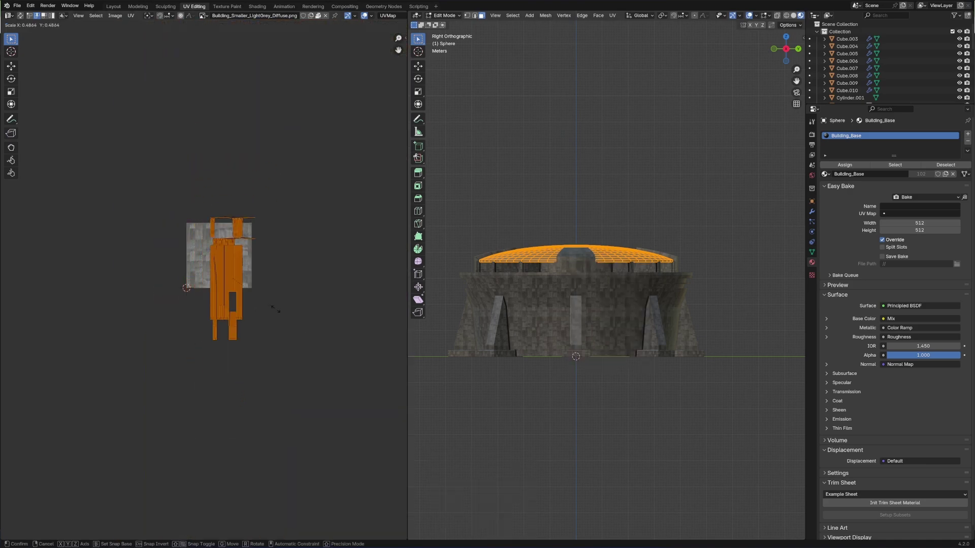
left_click(318, 339)
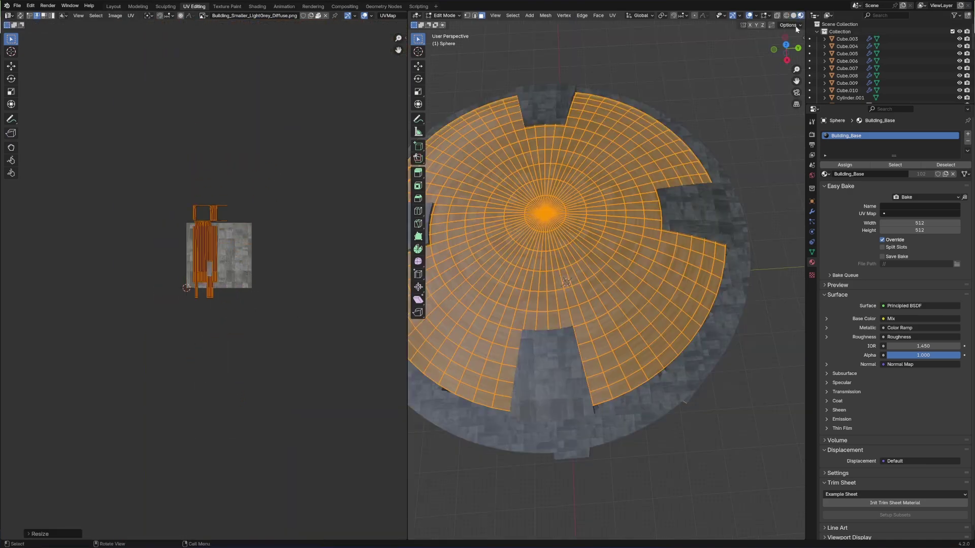
Step: Squash the dome's UVs along Y and resize the UVs of the segmented dome panels uniformly
scroll(297, 300, "up", 3)
scroll(299, 301, "up", 2)
key("s")
key("y")
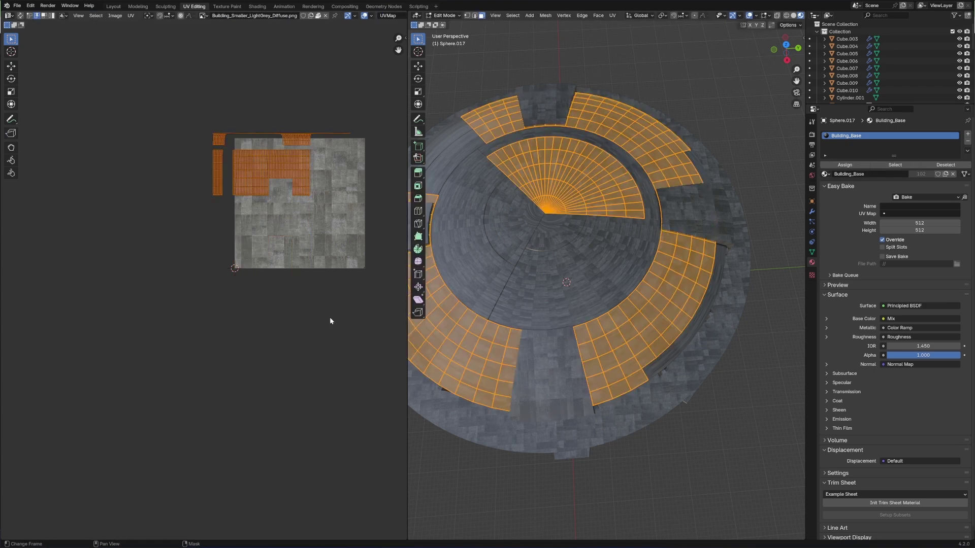
key("s")
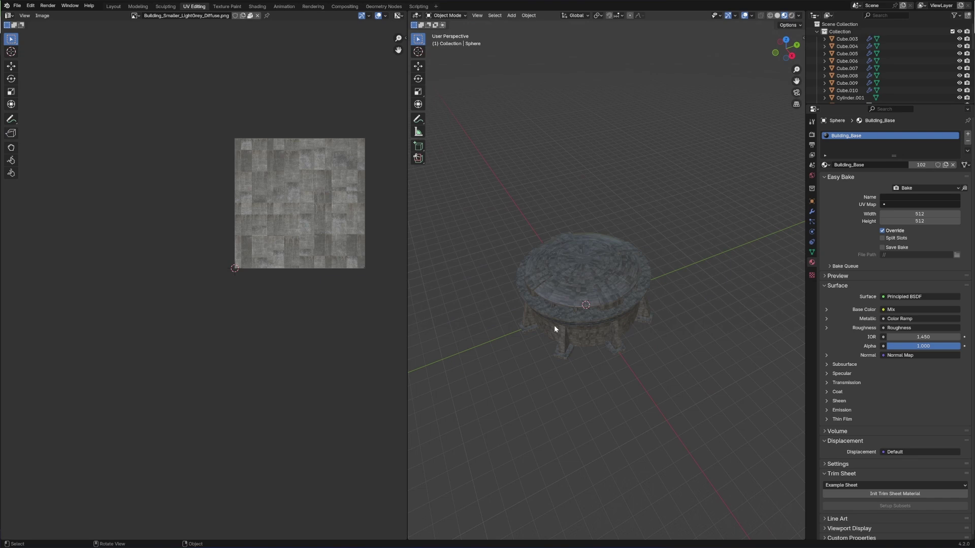
Step: Inset the flat top face of the round base and collapse the inner face to its centre with a scale of 0
left_click(573, 336)
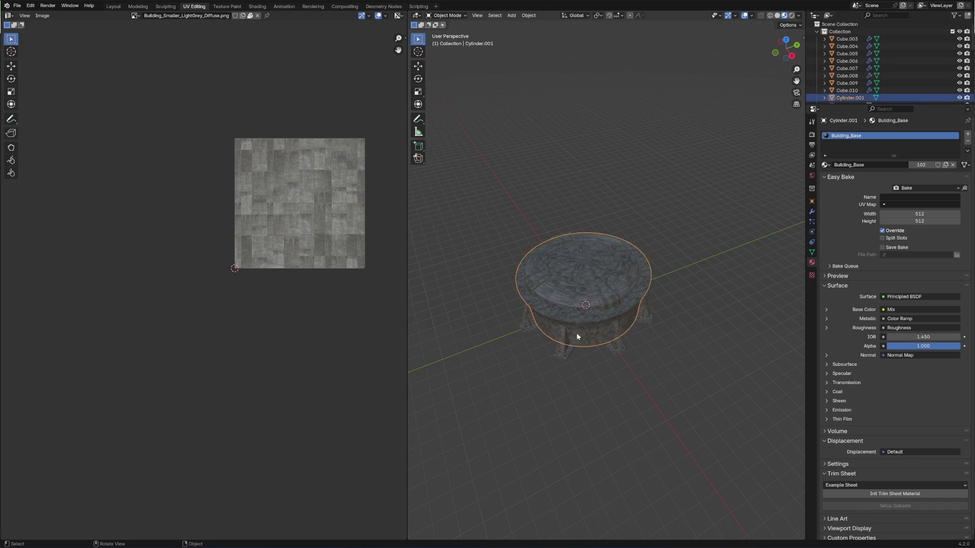
scroll(649, 305, "up", 3)
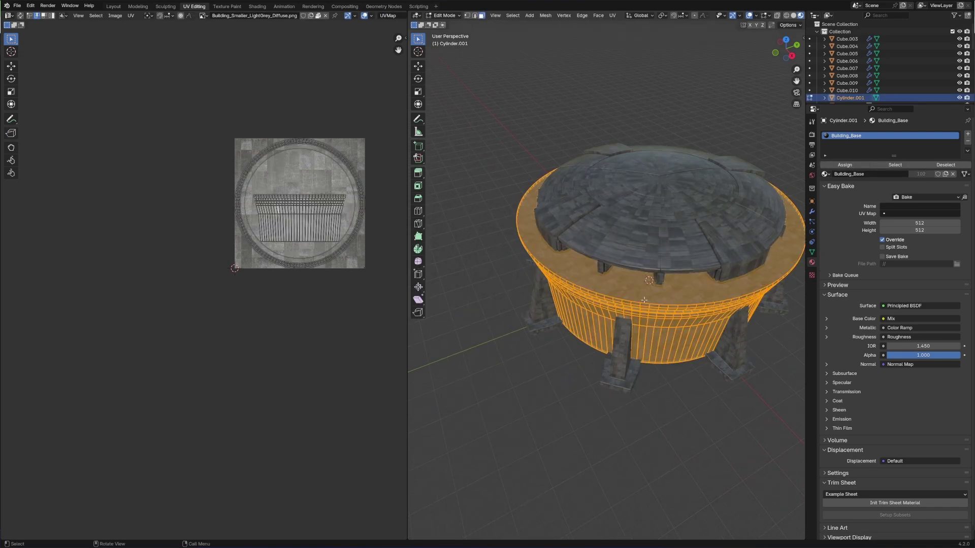
left_click(610, 289)
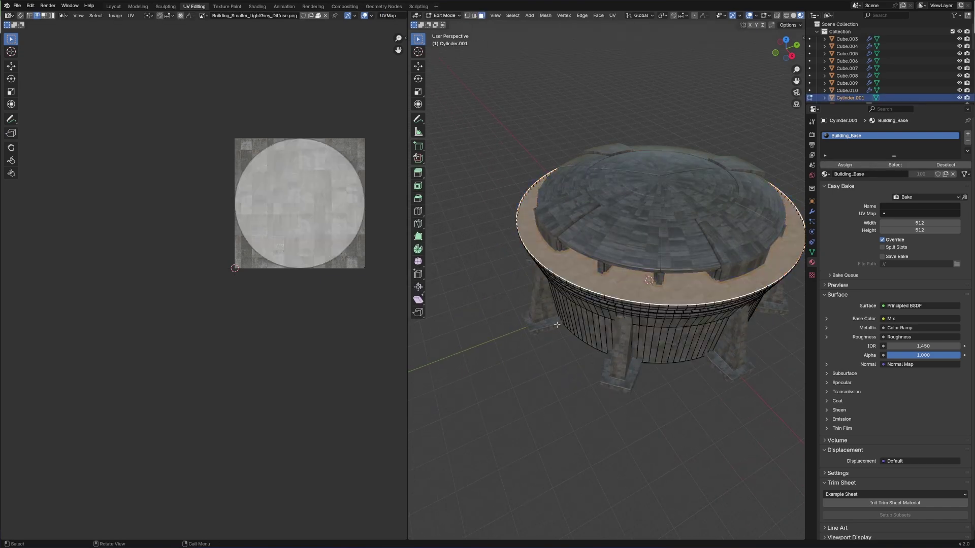
scroll(322, 289, "up", 1)
middle_click_drag(734, 341, 655, 355, "shift")
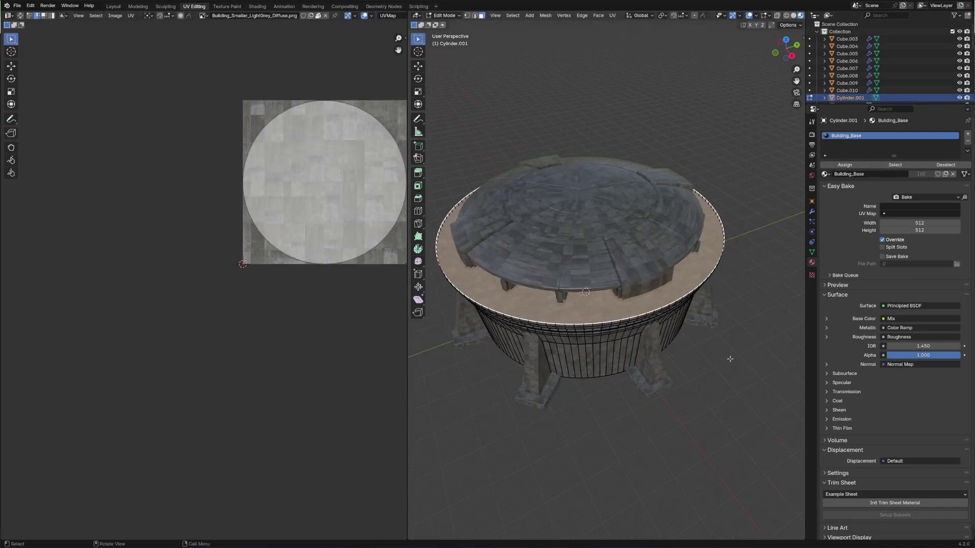
key("i")
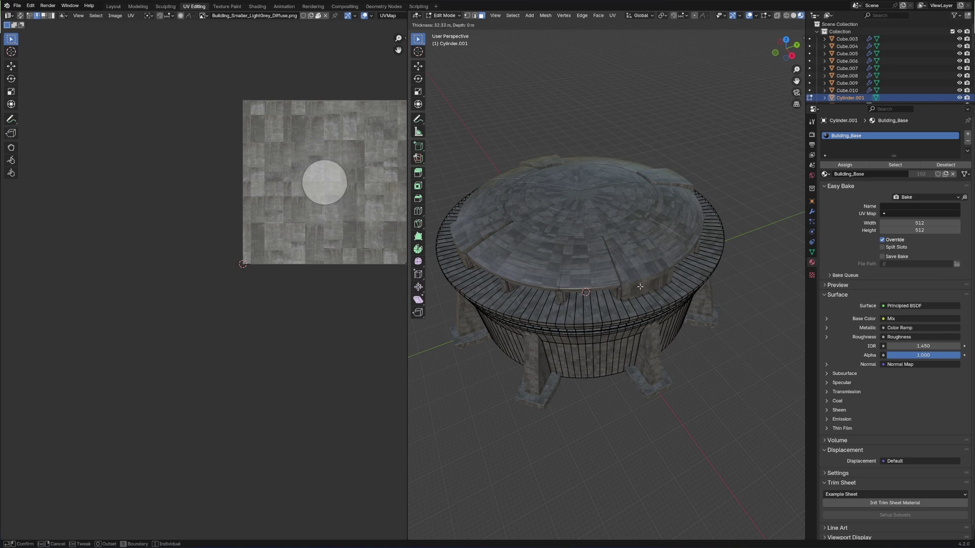
left_click(652, 290)
key("s")
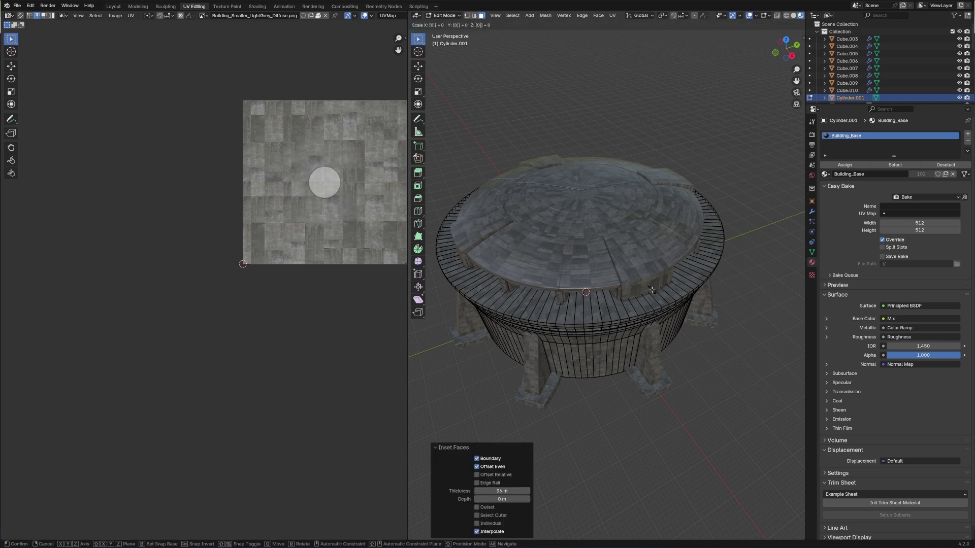
key("Return")
Step: Try Cylinder Projection from the right view on the ring of faces across the base's top
left_click(617, 299, "alt")
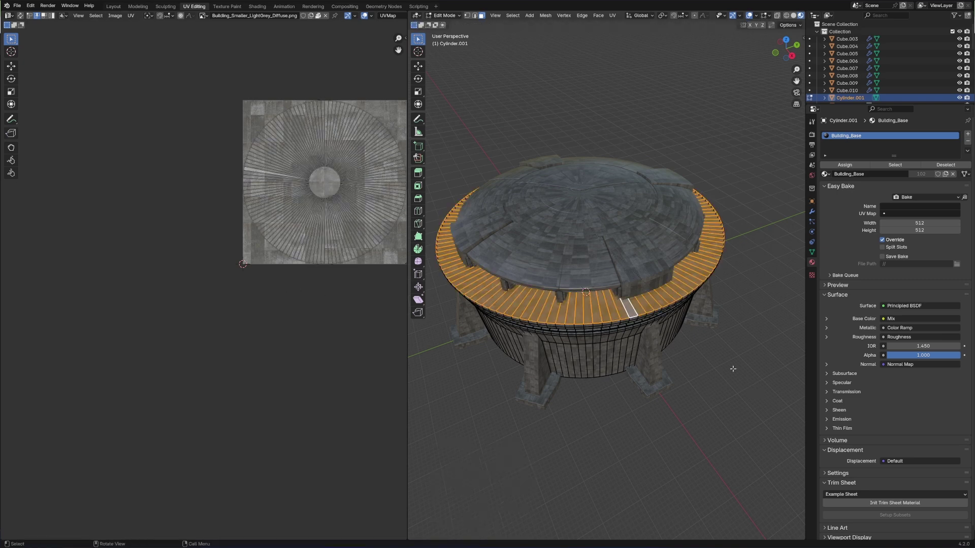
key("KP_3")
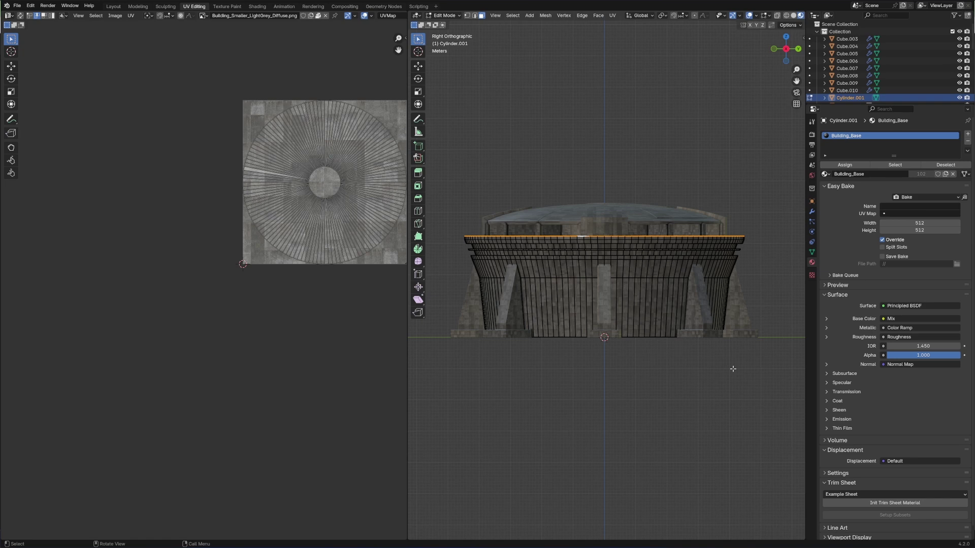
key("u")
left_click(732, 369)
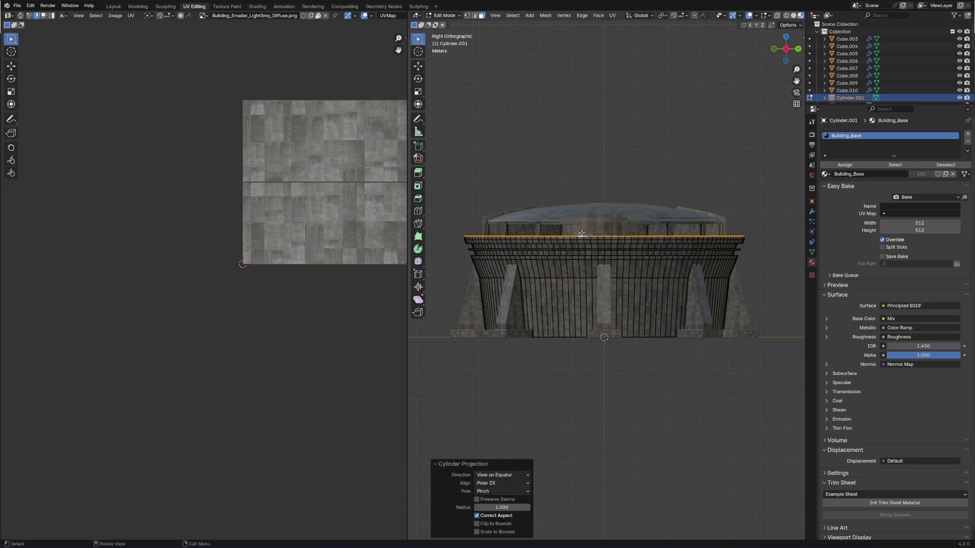
middle_click_drag(558, 244, 570, 286)
scroll(264, 252, "up", 1)
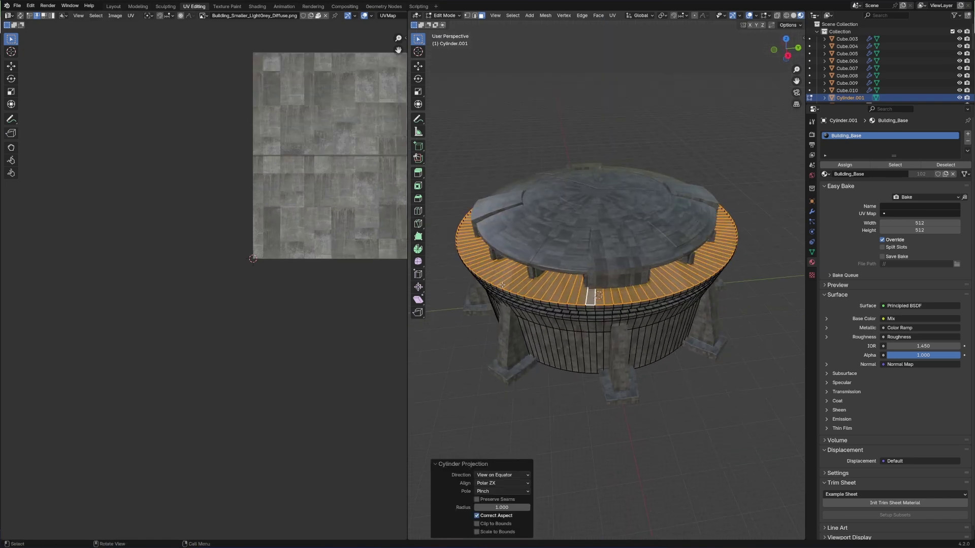
Step: Merge all vertices of the round base by distance to clean up the collapsed centre
key("2")
left_click(505, 291, "alt")
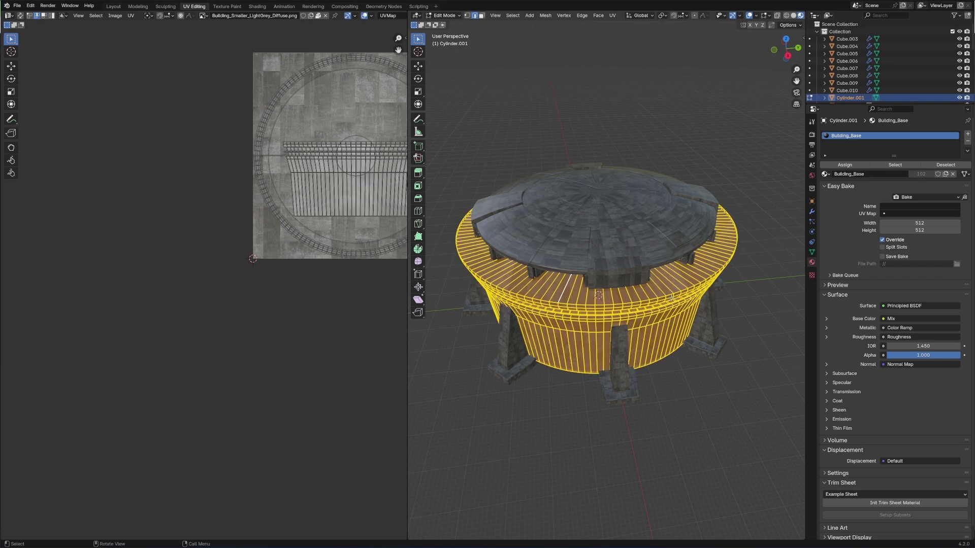
key("m")
key("b")
scroll(599, 297, "up", 1)
left_click(543, 294)
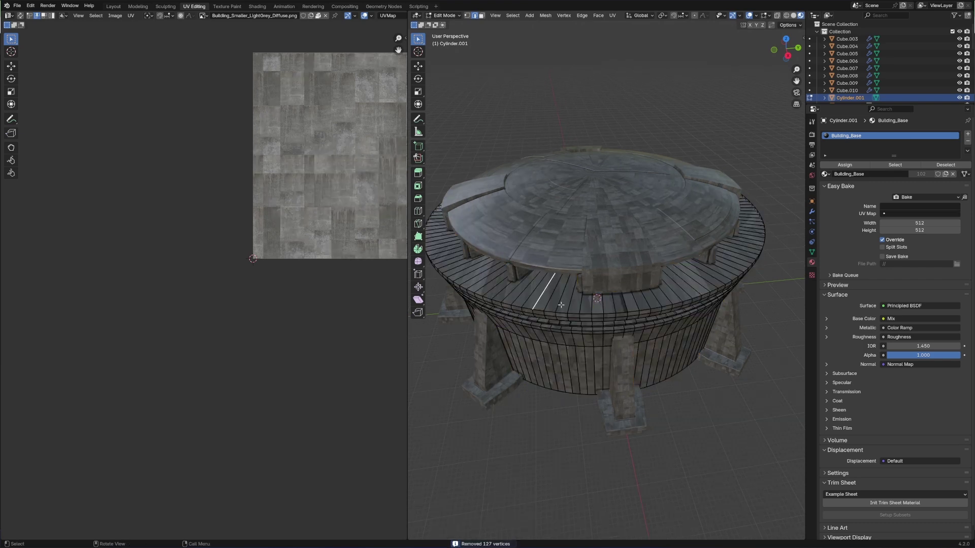
Step: Show the base in wireframe and select all the triangular faces of its top, including the centre vertex
key("3")
left_click(558, 299)
key("2")
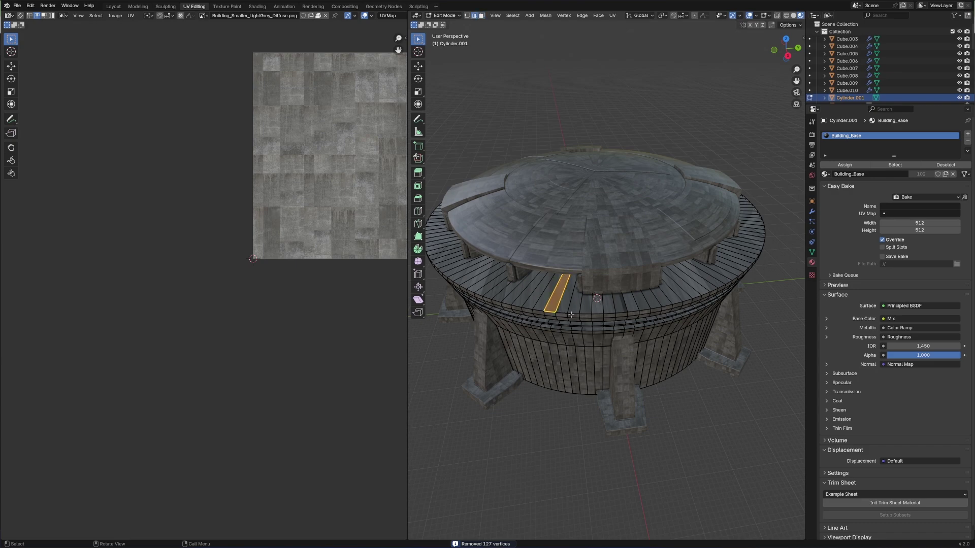
left_click(593, 314, "alt")
scroll(594, 316, "up", 5)
mouse_move(596, 322)
middle_mouse_down()
mouse_move(607, 307)
mouse_move(612, 322)
middle_mouse_up()
key("z")
left_click(569, 322)
key("1")
left_click(568, 170, "shift")
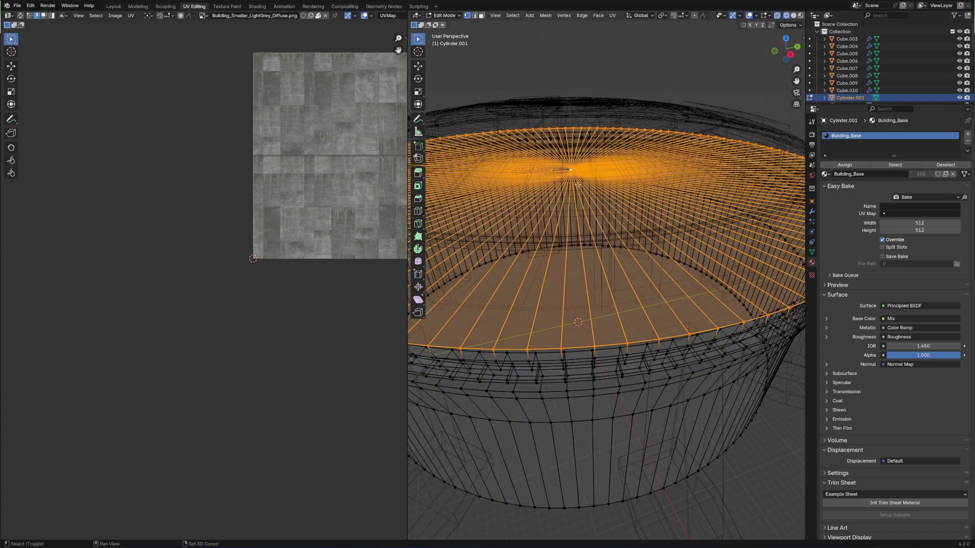
Step: Try Cylinder Projection on the base's top faces from the top view, replacing it with Project from View (Bounds)
scroll(540, 266, "down", 3)
key("KP_7")
key("u")
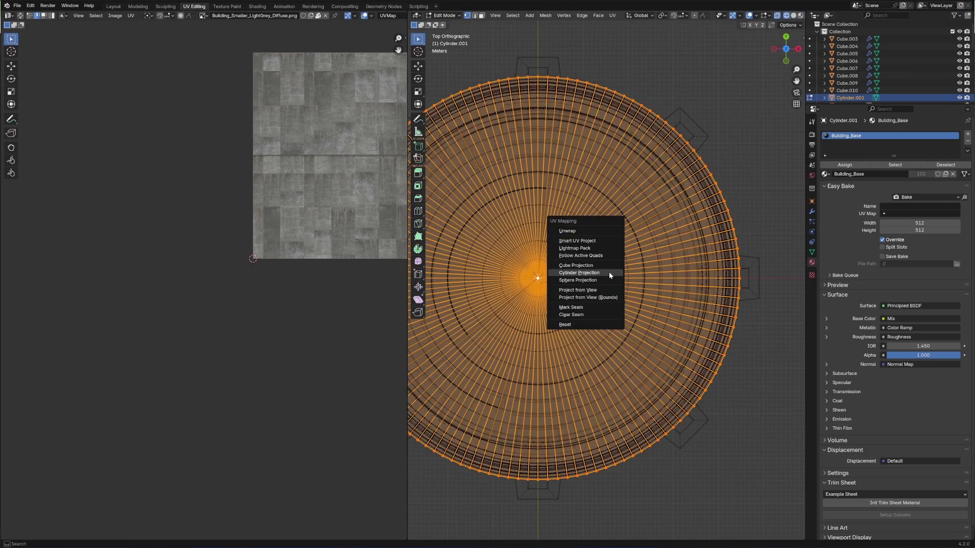
left_click(609, 272)
key("u")
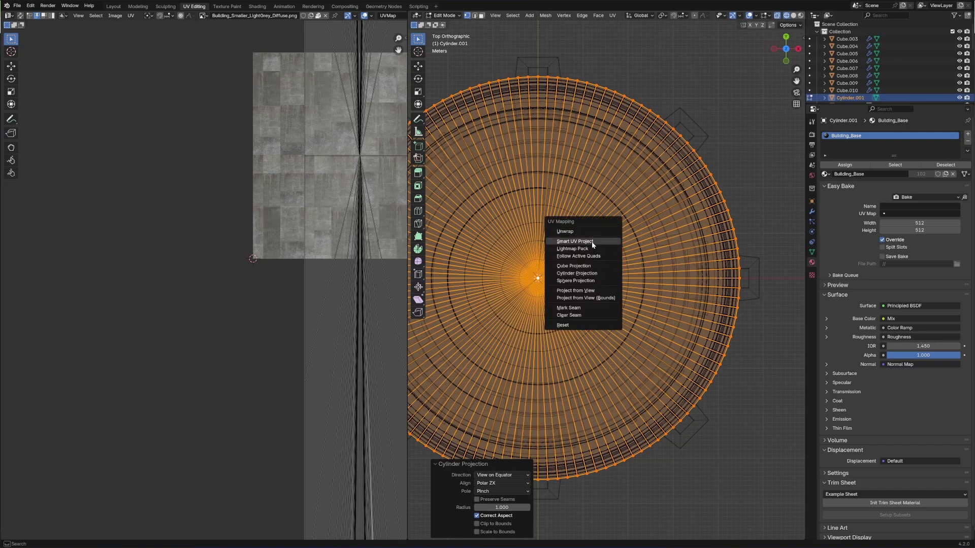
left_click(591, 298)
Step: Try Follow Active Quads and a thin inset of about 0.55 m on the base's top faces, undoing the inset
key("u")
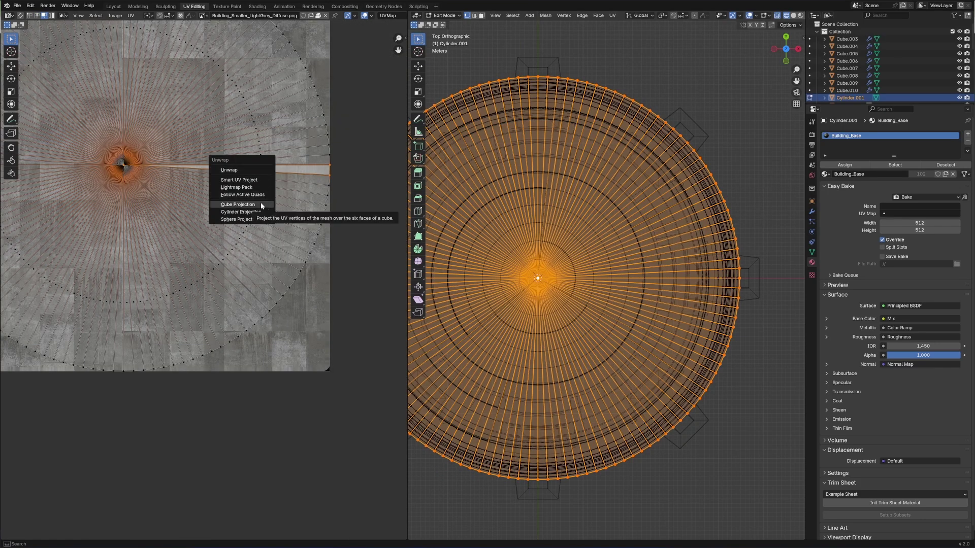
left_click(258, 195)
mouse_move(622, 376)
middle_mouse_down()
mouse_move(596, 283)
mouse_move(601, 255)
middle_mouse_up()
key("z")
left_click(654, 283)
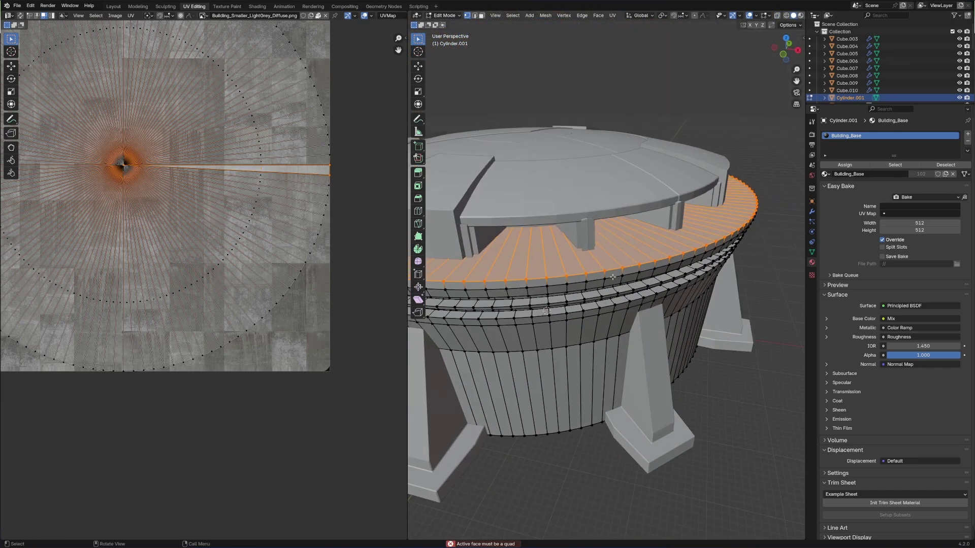
key("i")
left_click(567, 294)
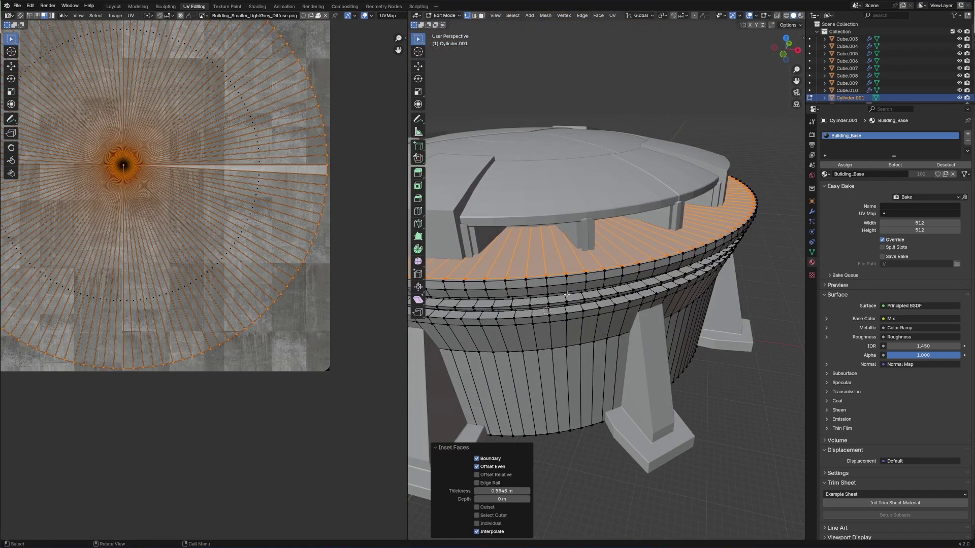
key("ctrl+z")
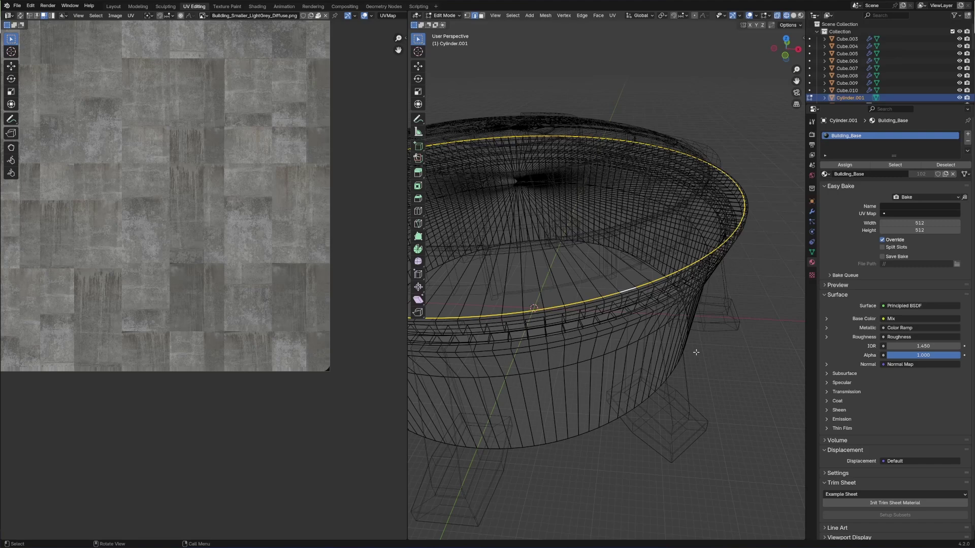
Step: Slide the edge loop on the base's top in toward the middle and delete the centre vertex
key("g")
key("g")
left_click(515, 181)
key("1")
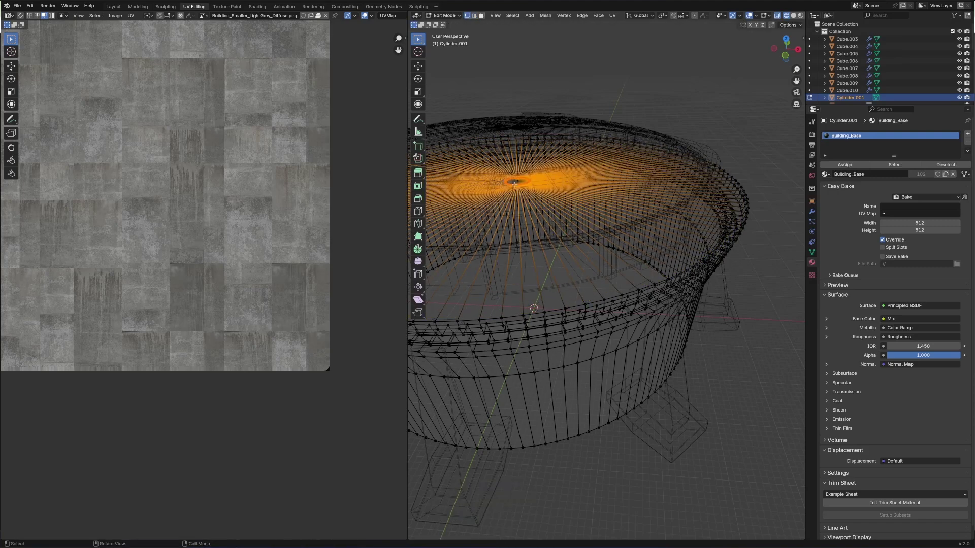
left_click(516, 181)
key("x")
left_click(508, 167)
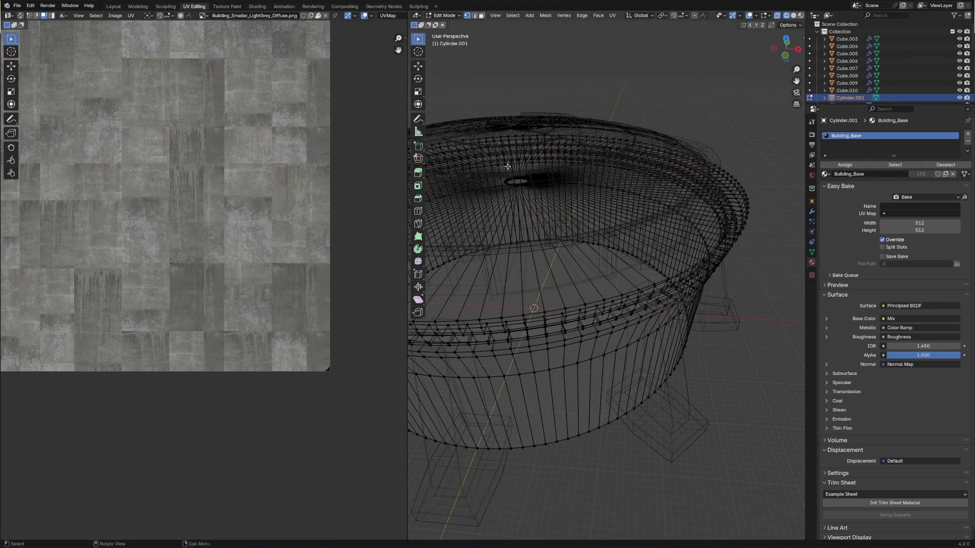
Step: Return to solid shading and select the ring of quad faces around the base's top
key("z")
left_click(554, 169)
middle_click_drag(555, 175, 553, 184)
key("3")
left_click(574, 300)
left_click(578, 301, "alt")
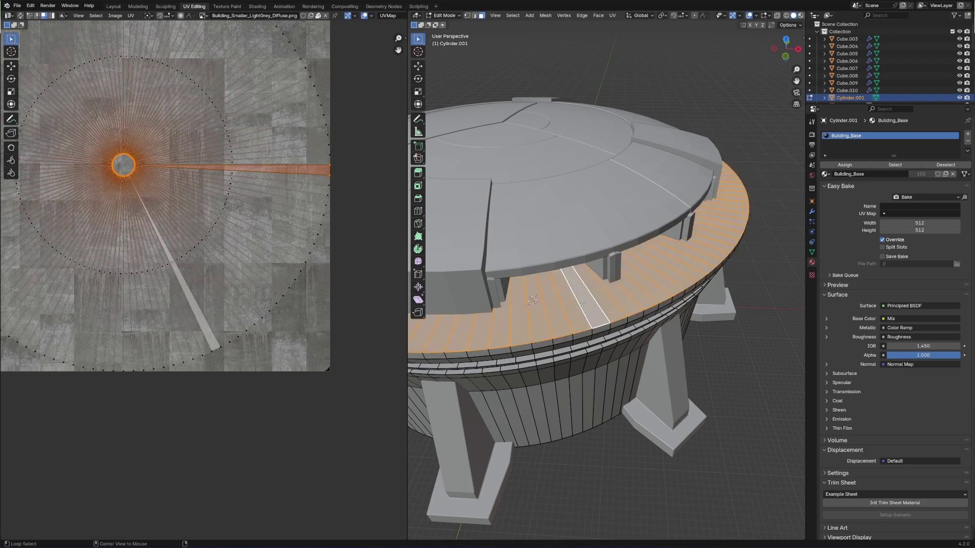
Step: Straighten both long edges of the widest quad in the ring's UVs by scaling each to 0 along Y
middle_click_drag(269, 226, 279, 277, "shift")
scroll(278, 277, "up", 5)
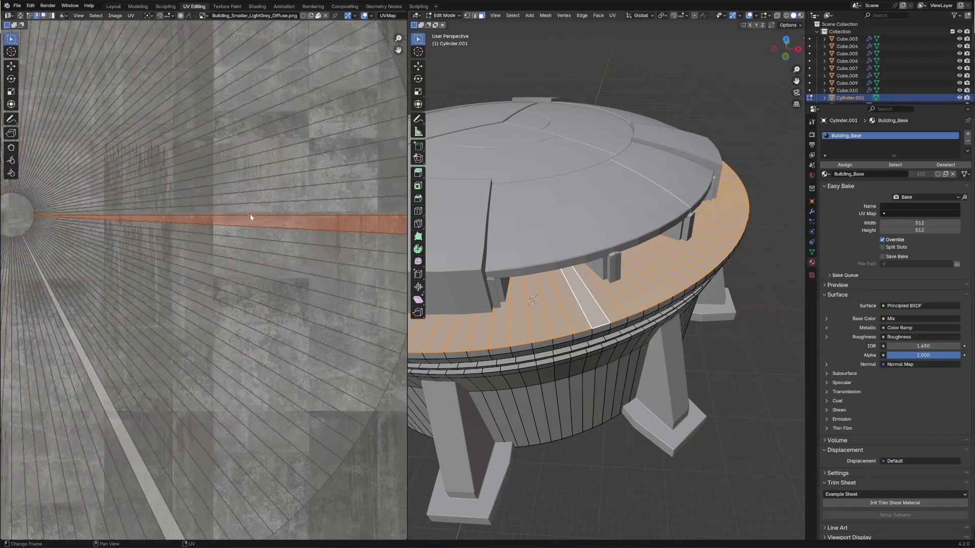
key("s")
key("y")
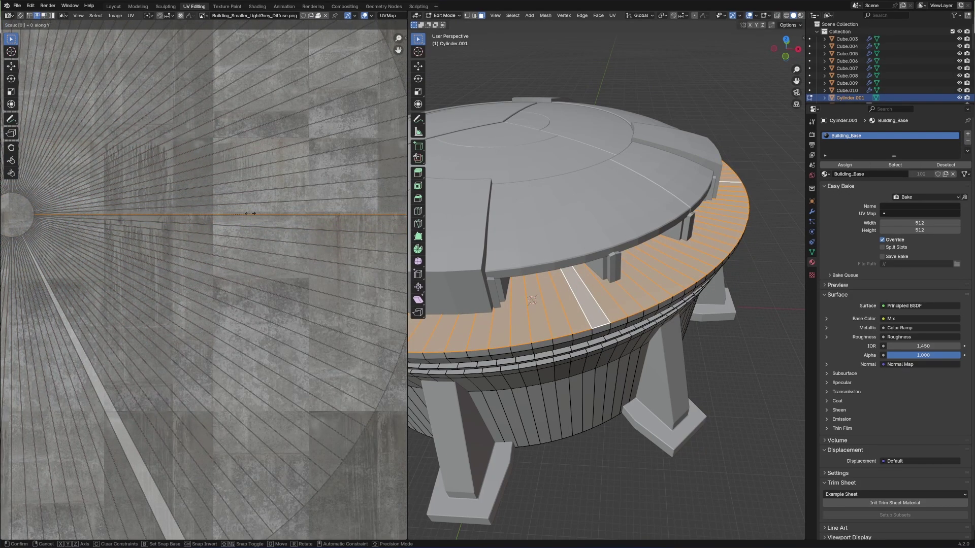
left_click(255, 228)
left_click(255, 231)
type("s")
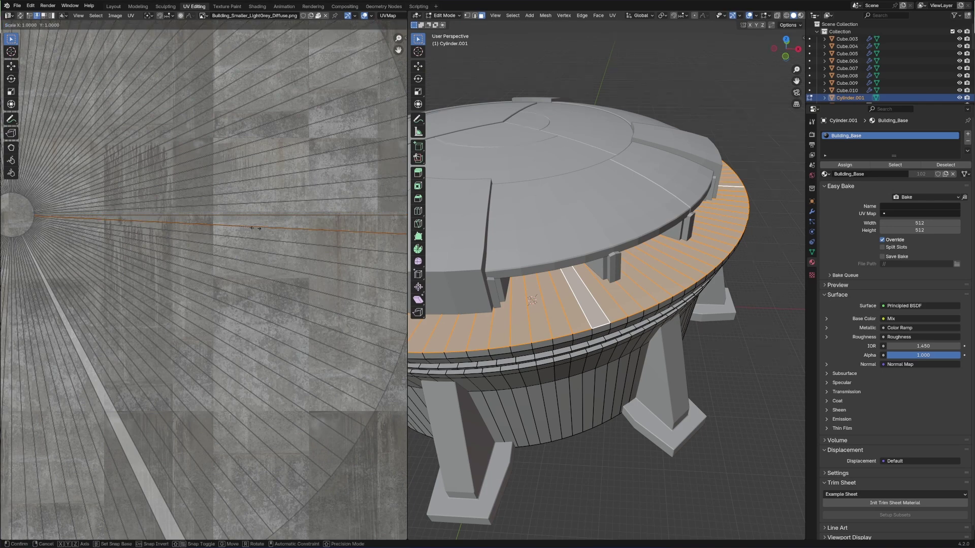
type("y0")
left_click(256, 231)
Step: Straighten the outer and inner short edges of that UV quad by scaling them along X to 0
middle_click_drag(385, 220, 279, 224)
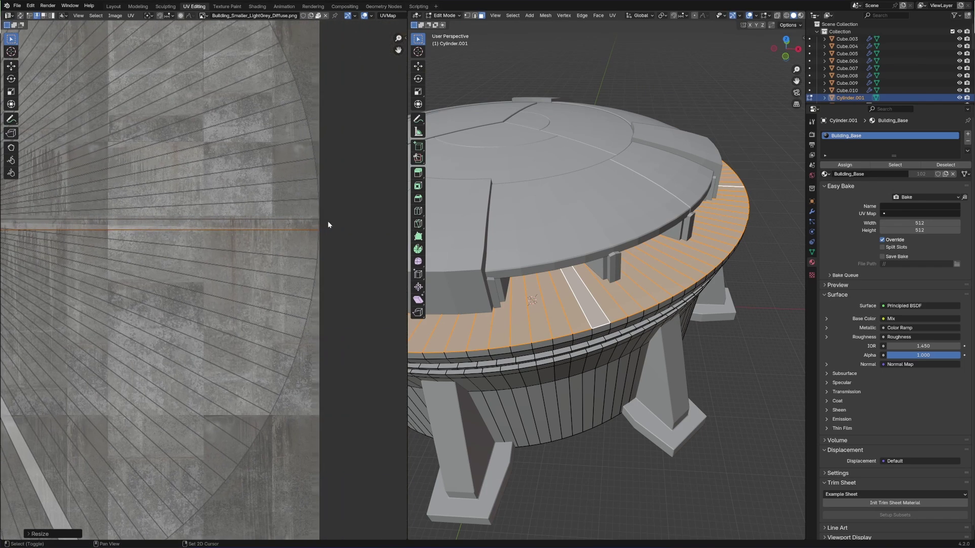
type("sx0")
left_click(321, 226)
middle_click_drag(215, 218, 394, 222, "shift")
scroll(174, 256, "up", 3)
middle_click_drag(174, 256, 148, 235, "shift")
scroll(149, 235, "down", 3)
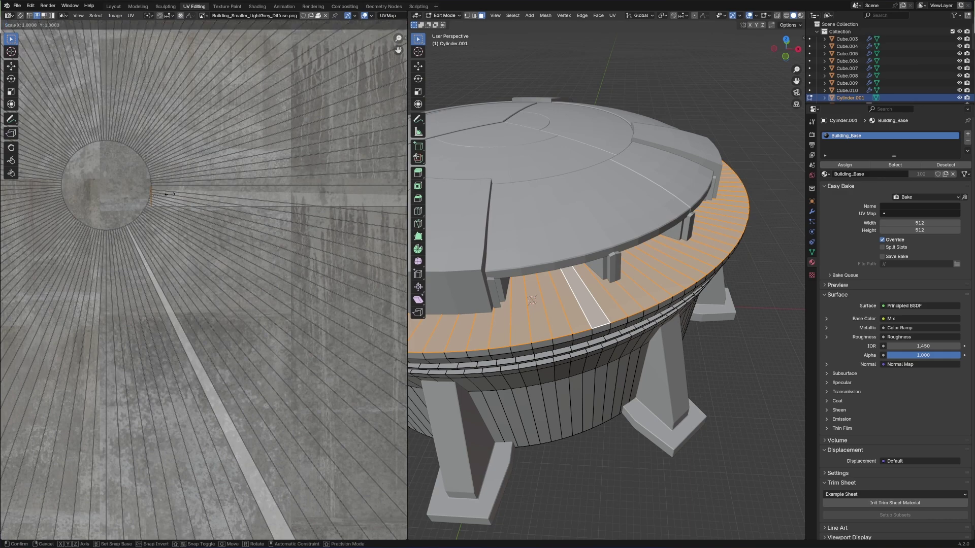
left_click(189, 188)
Step: Rip the upper long edge of the straightened UV quad and leave it in place
scroll(189, 189, "down", 4)
middle_click_drag(57, 222, 225, 222)
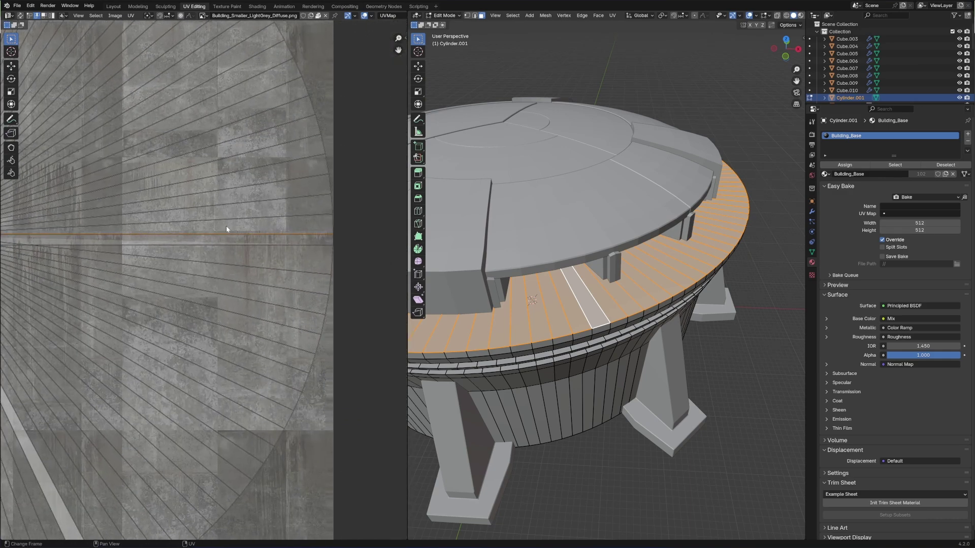
middle_click_drag(231, 263, 243, 261, "shift")
key("v")
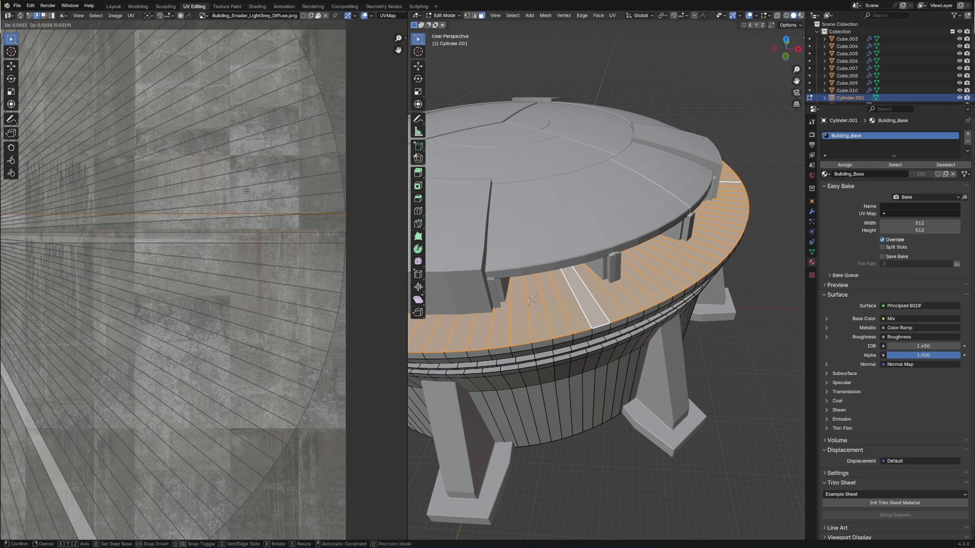
right_click(240, 190)
Step: Try Follow Active Quads from the straightened UV quad with the edge length mode Length Average
middle_click_drag(133, 240, 279, 234, "shift")
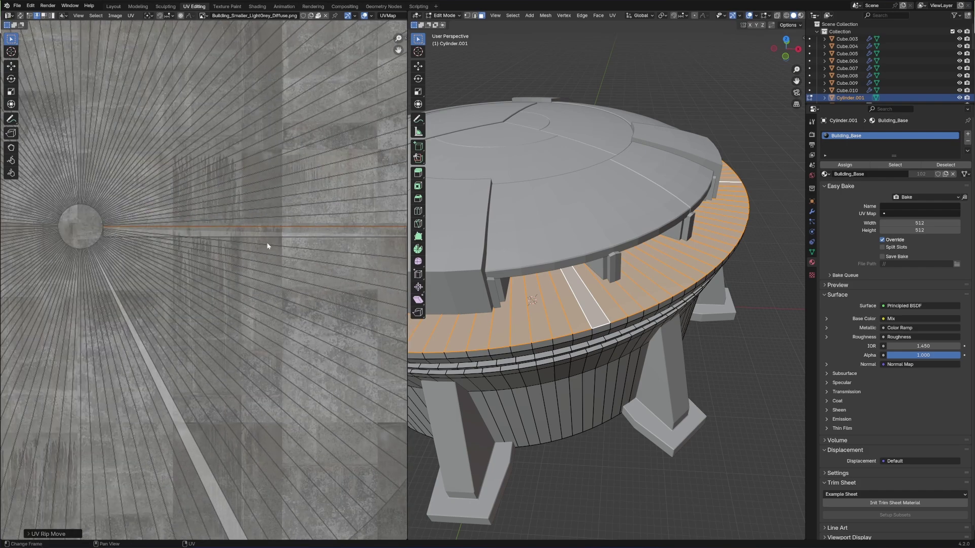
key("3")
left_click(296, 234)
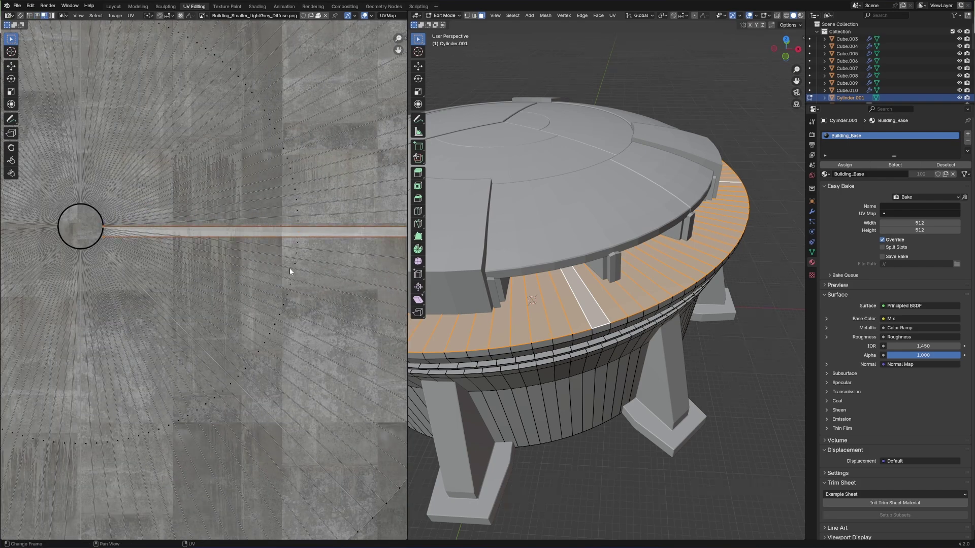
key("u")
left_click(290, 270)
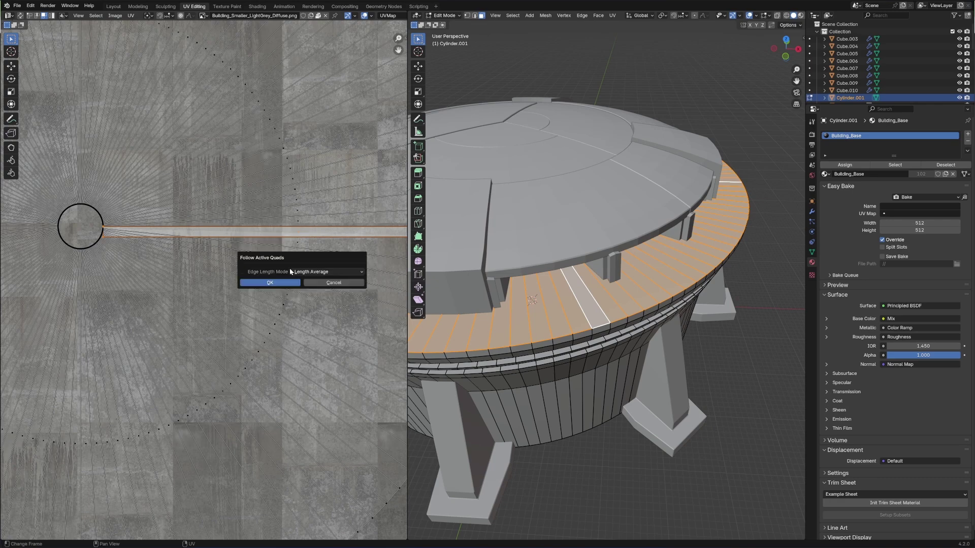
left_click(276, 283)
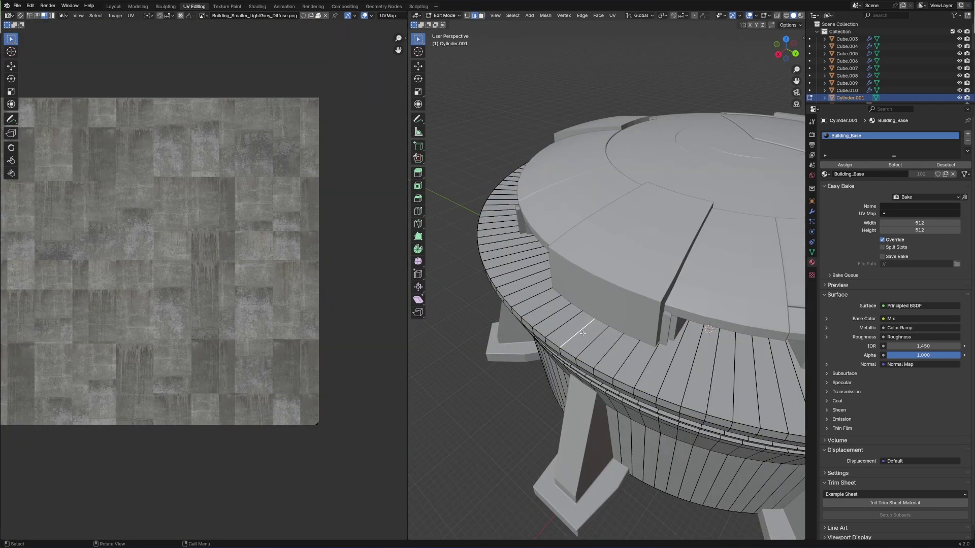
Step: Mark the outer edge loop of the base's top as a seam and return to face selection
left_click(549, 349, "alt")
key("ctrl+e")
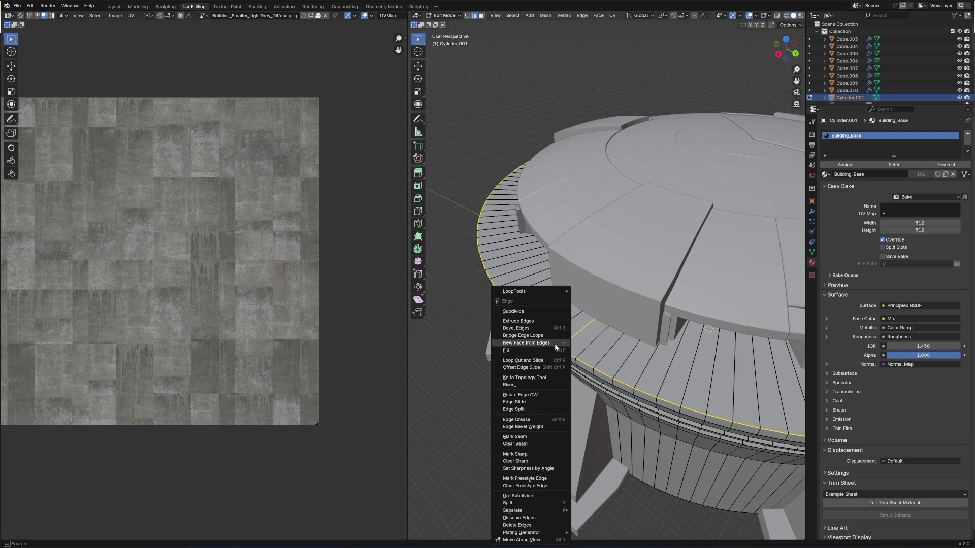
left_click(546, 437)
key("3")
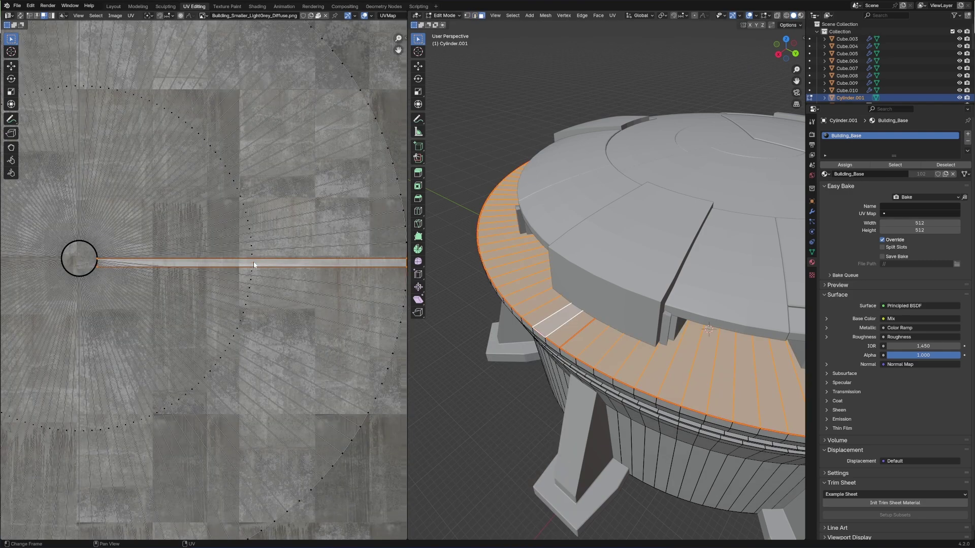
Step: Unwrap the selected faces of the base's top ring with Follow Active Quads, using the edge length mode Length Average
key("u")
left_click(254, 263)
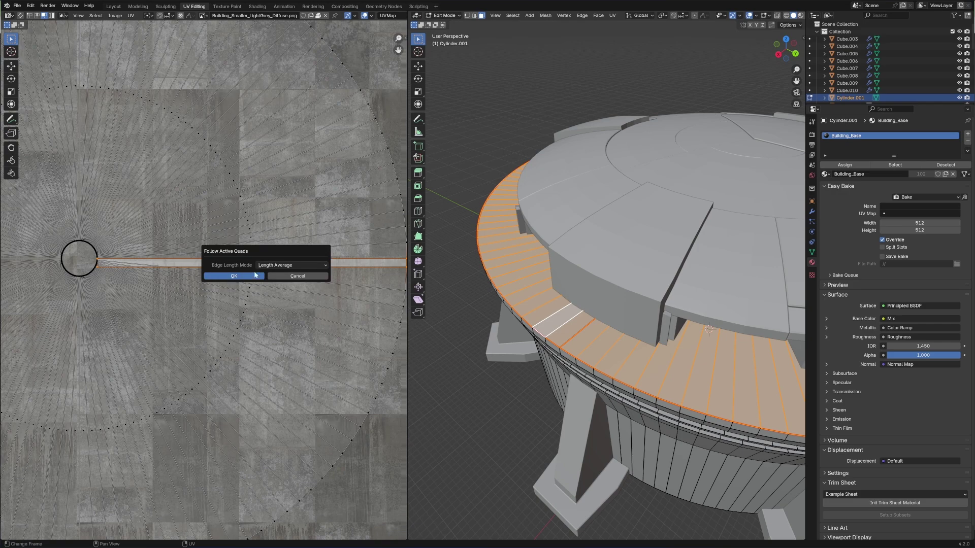
left_click(256, 277)
key("u")
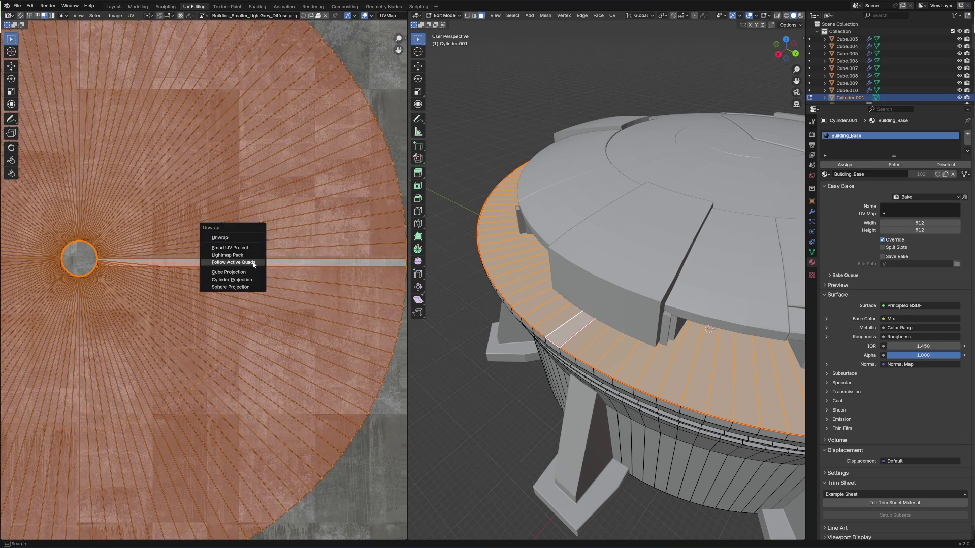
left_click(252, 263)
left_click(256, 279)
scroll(258, 298, "down", 7)
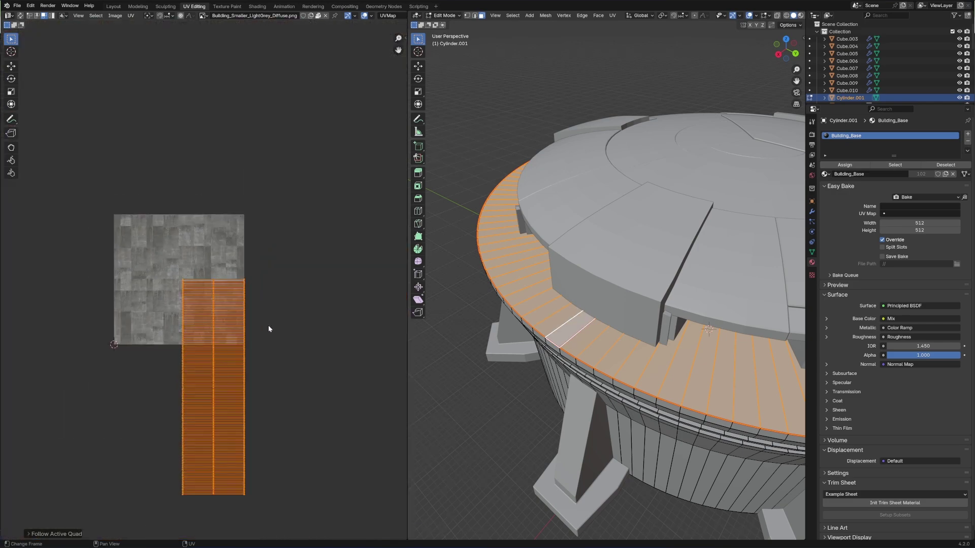
Step: Move the ring's UV strip and scale it up to span roughly the texture's full width
key("g")
left_click(235, 258)
key("s")
left_click(335, 298)
key("g")
left_click(336, 297)
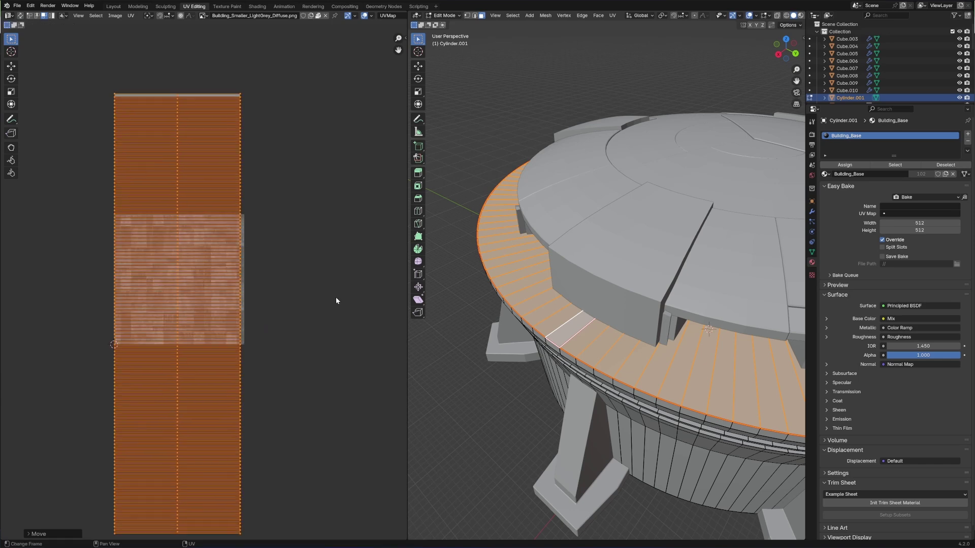
Step: Return to object mode and examine the textured building in material preview and rendered shading
key("Tab")
middle_click_drag(547, 250, 644, 365)
scroll(597, 307, "down", 3)
middle_click_drag(742, 315, 759, 277)
scroll(760, 277, "up", 3)
middle_click_drag(760, 277, 615, 330, "shift")
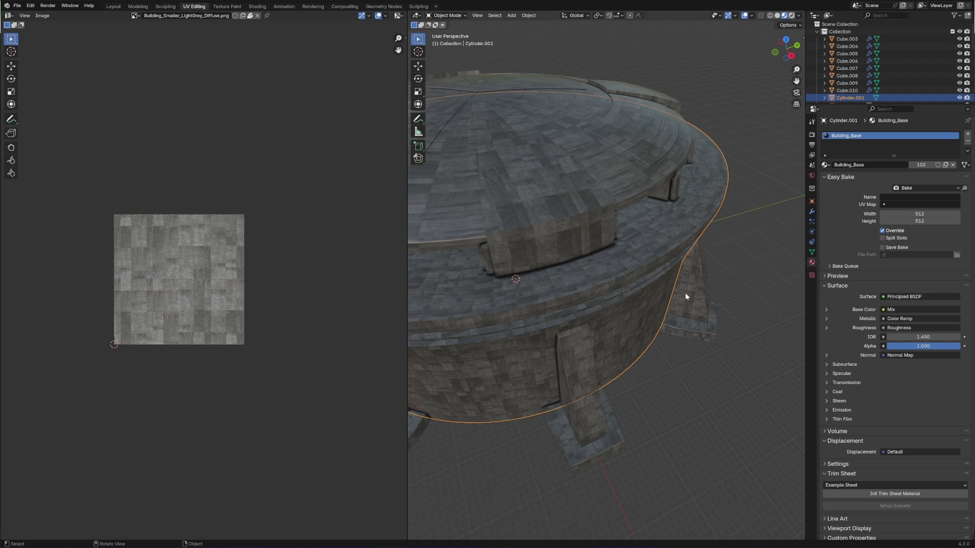
key("z")
key("8")
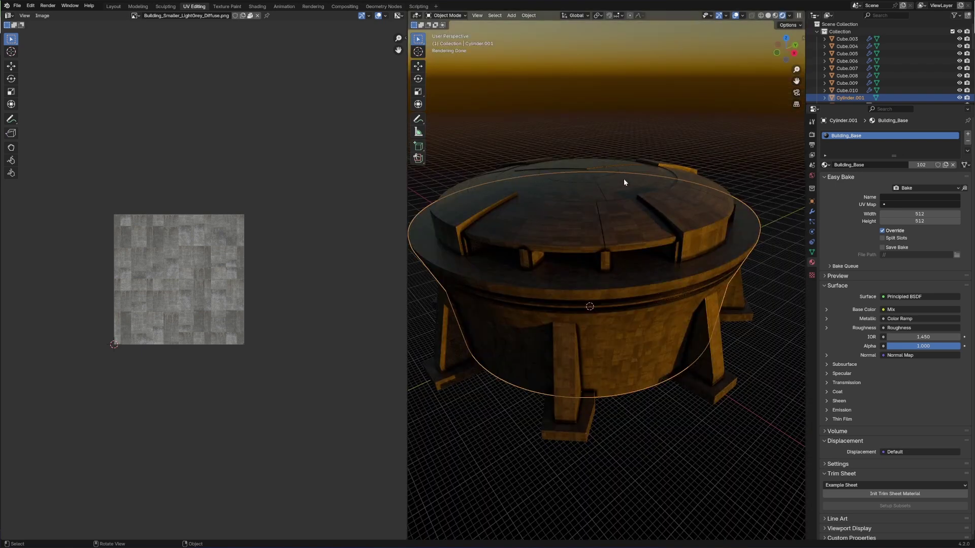
middle_click_drag(709, 265, 554, 283)
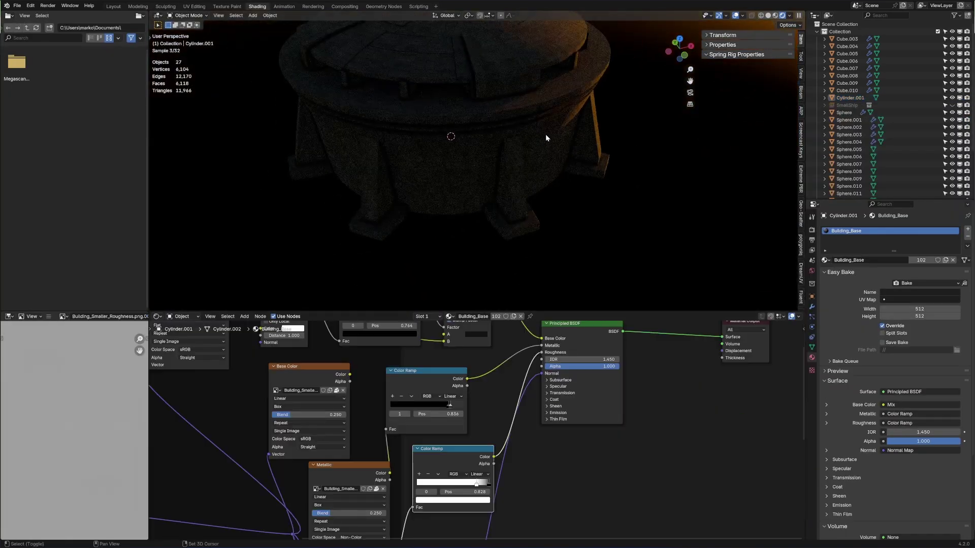
Step: Apply Shade Auto Smooth to the building's cylindrical base
middle_click_drag(545, 134, 528, 201, "shift")
scroll(534, 240, "down", 2)
left_click(528, 200)
right_click(528, 200)
right_click(529, 210)
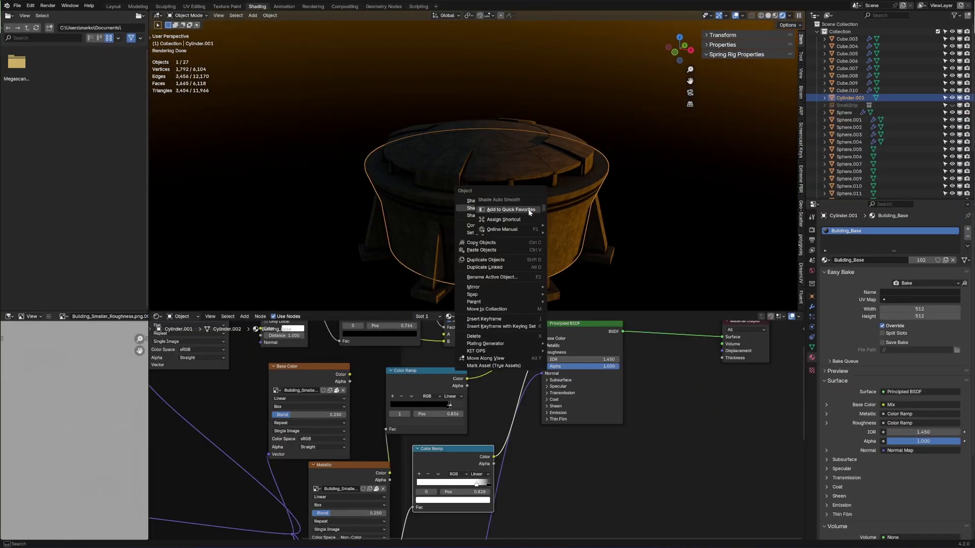
left_click(529, 209)
right_click(533, 197)
left_click(526, 206)
Step: Apply Shade Auto Smooth to the dome and to two of its raised panels
left_click(515, 181)
right_click(514, 181)
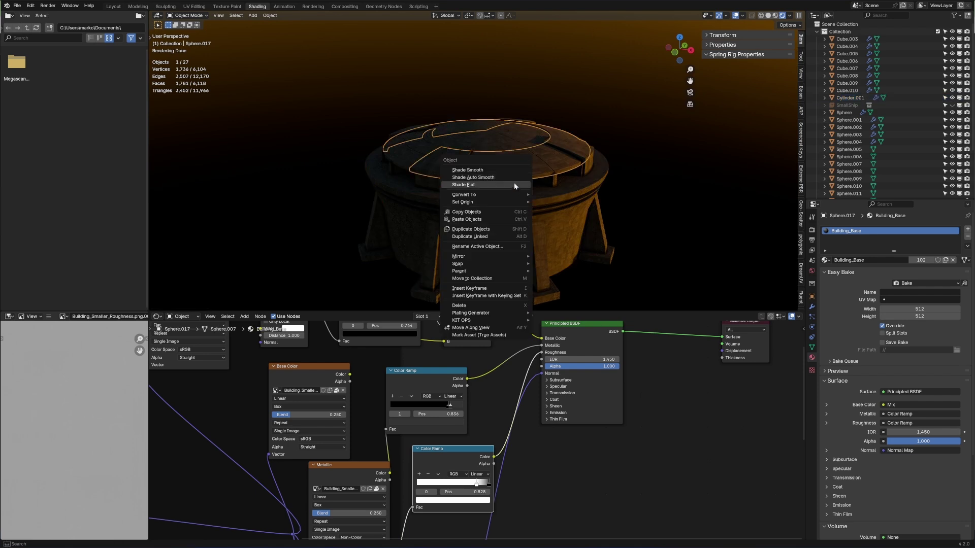
left_click(511, 177)
left_click(577, 158)
left_click(578, 149)
right_click(578, 149)
left_click(578, 149)
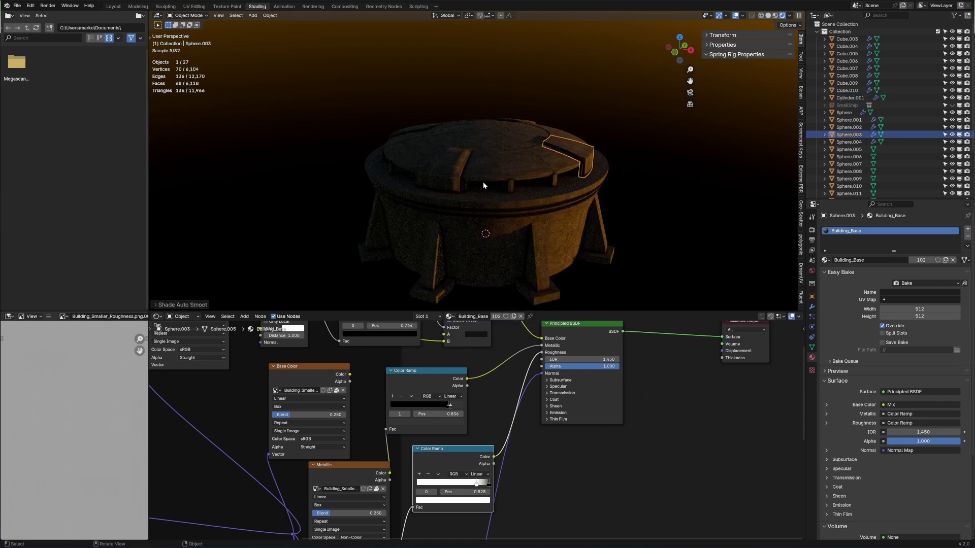
middle_click_drag(483, 182, 504, 196)
left_click(452, 170)
right_click(450, 167)
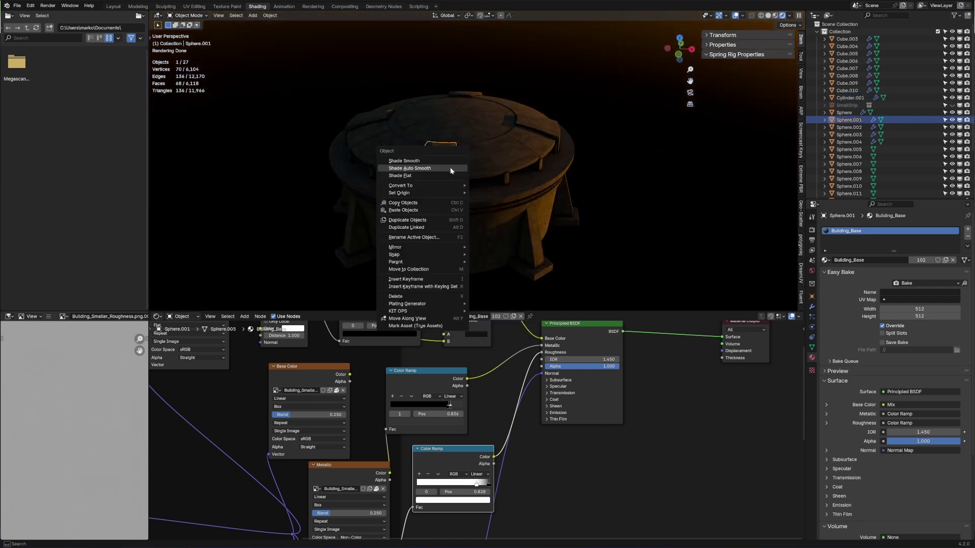
left_click(450, 166)
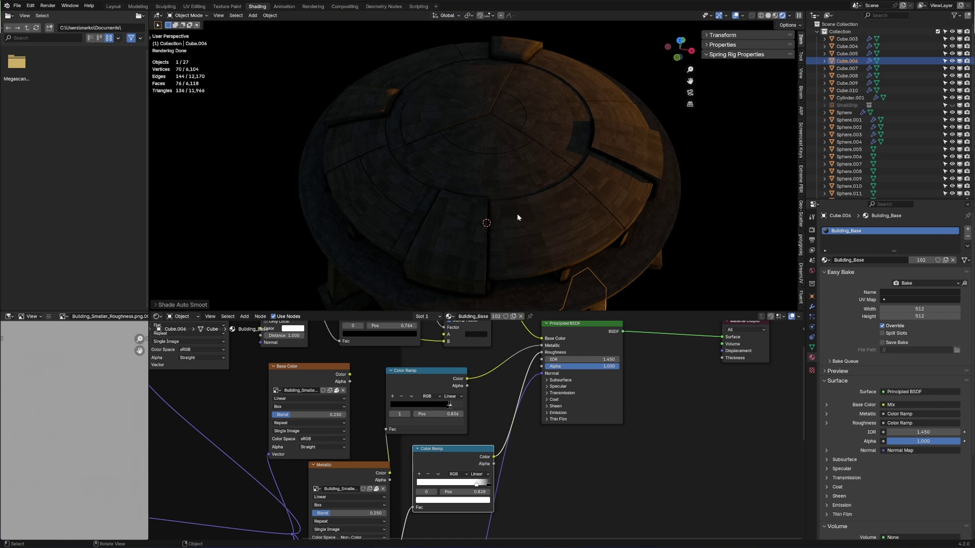
Step: Place the 3D cursor on the base's top ring below the dome, add a point light there and adjust its height along Z
middle_click_drag(656, 284, 485, 121)
right_click(486, 121, "shift")
key("shift+a")
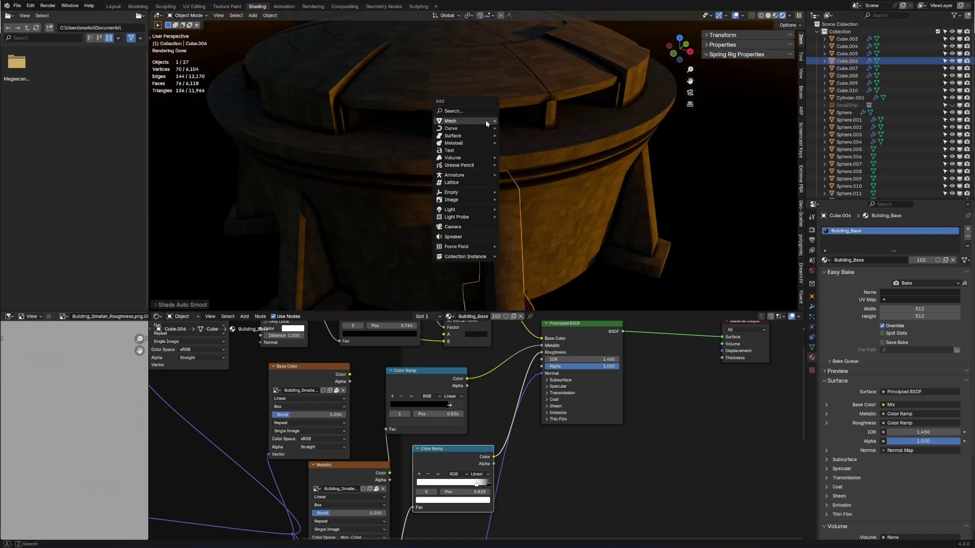
mouse_move(476, 207)
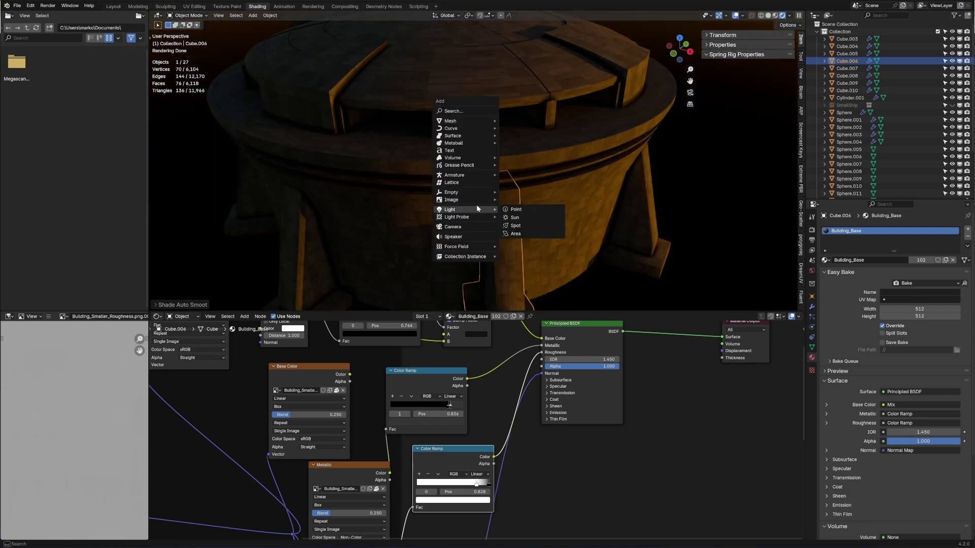
left_click(533, 209)
key("g")
key("z")
left_click(566, 201)
Step: Scale the point light to about 1.28 and set its power to 437.6 W
key("s")
left_click(638, 211)
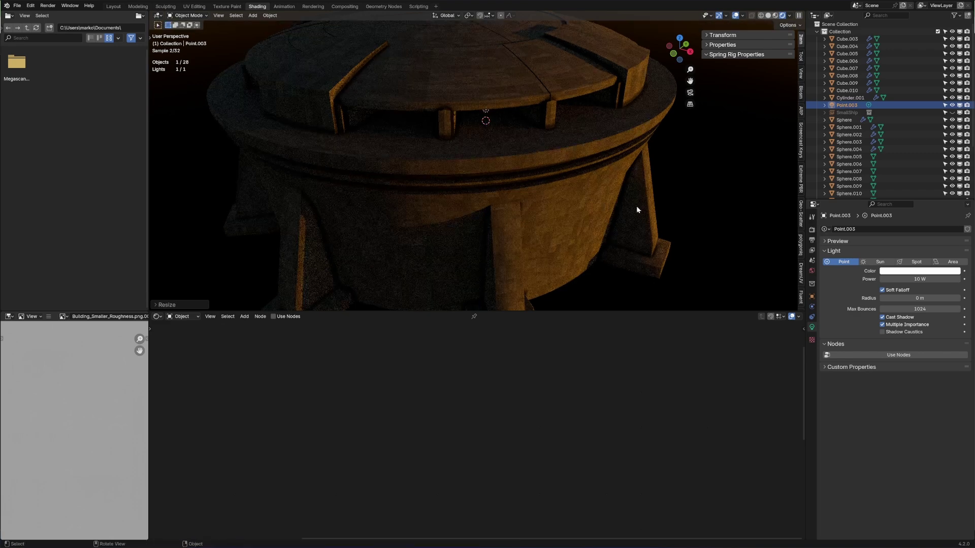
left_click_drag(922, 279, 943, 279)
scroll(489, 189, "down", 4)
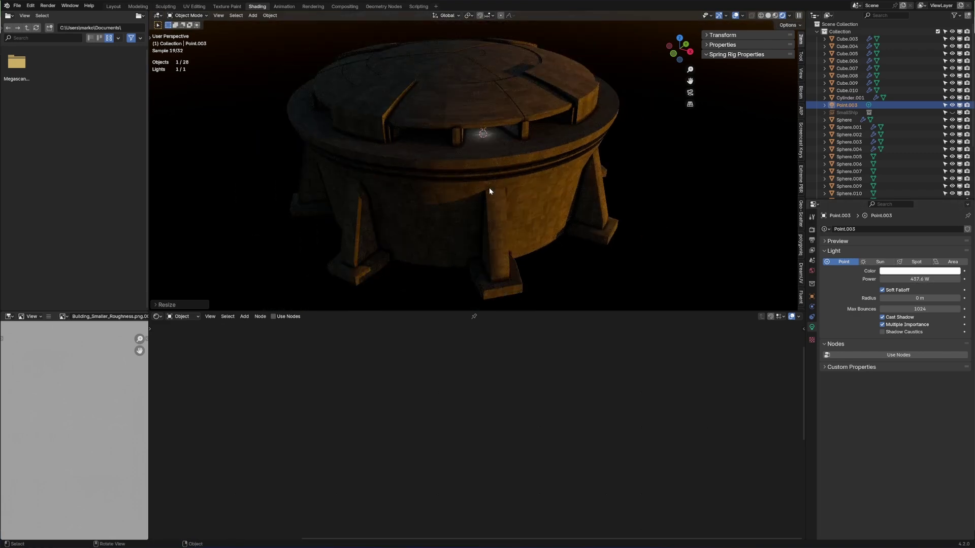
Step: Look through the camera and snap the 3D cursor to the world origin
key("KP_0")
scroll(489, 188, "up", 2)
middle_click_drag(516, 144, 507, 178, "shift")
scroll(520, 250, "up", 3)
key("shift+s")
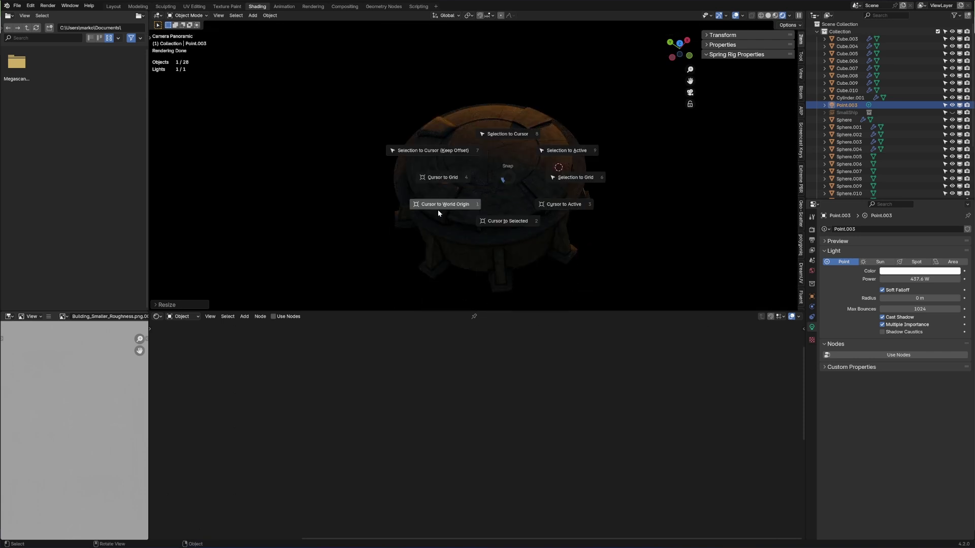
left_click(439, 211)
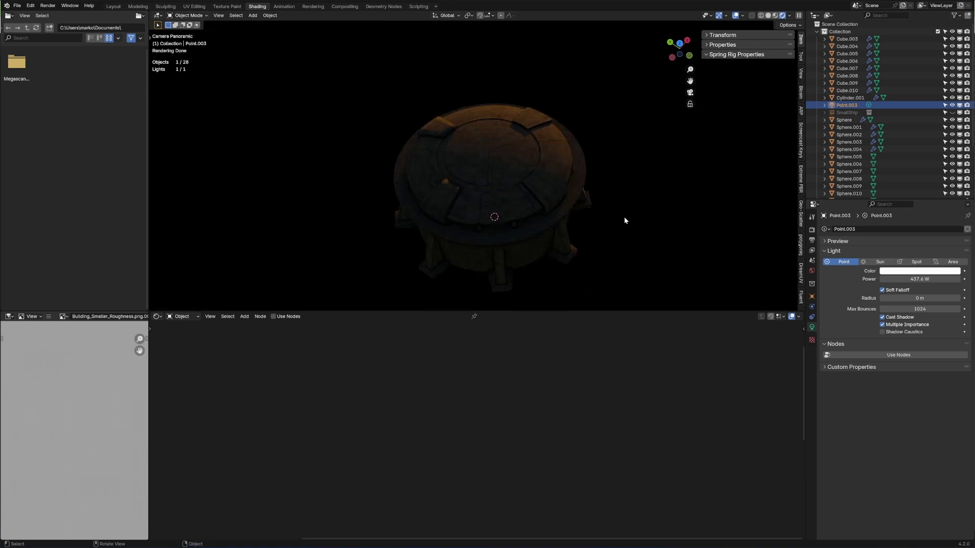
Step: Try to distribute duplicates of the point light around the building, rotating copies by 90° and 180° about the view axis
key("shift")
key("shift+d")
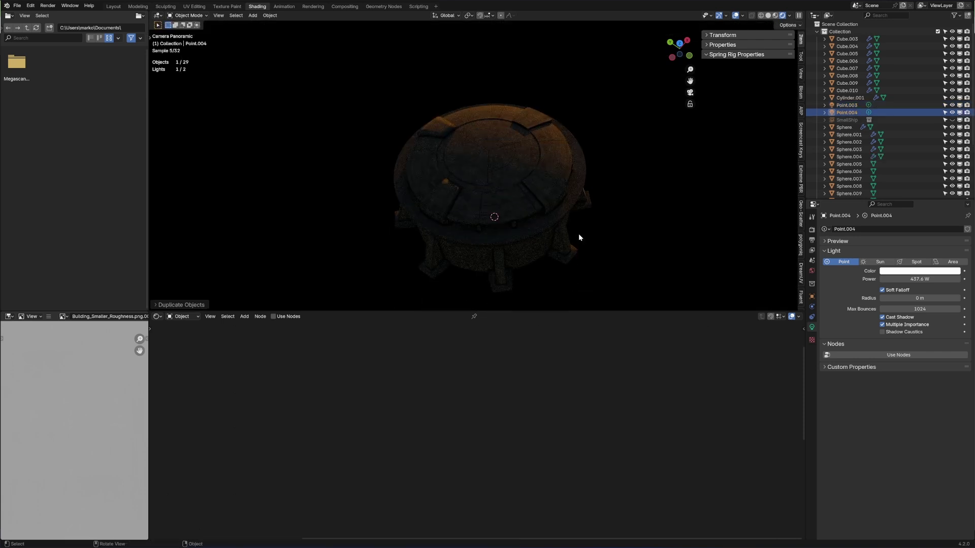
key("Escape")
key("r")
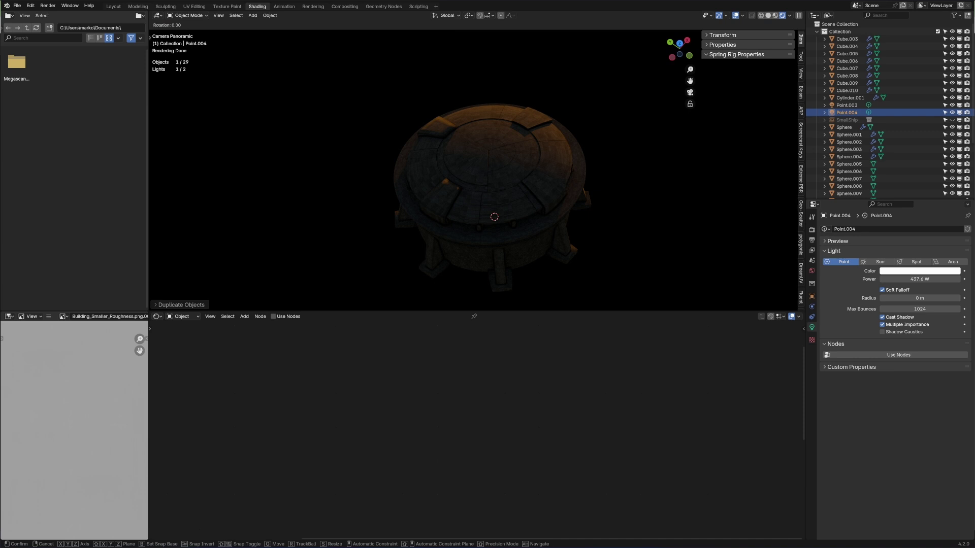
left_click(578, 234)
key("shift+d")
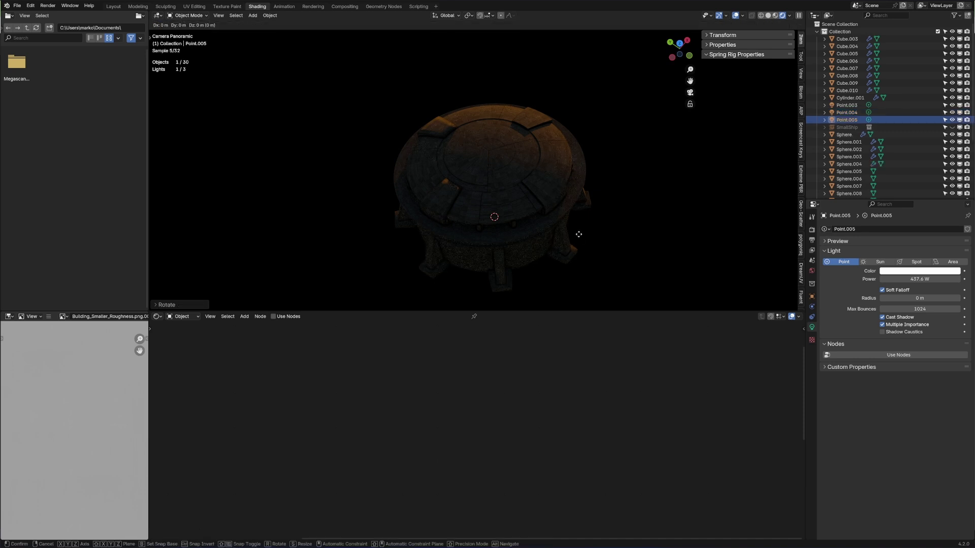
type("r90")
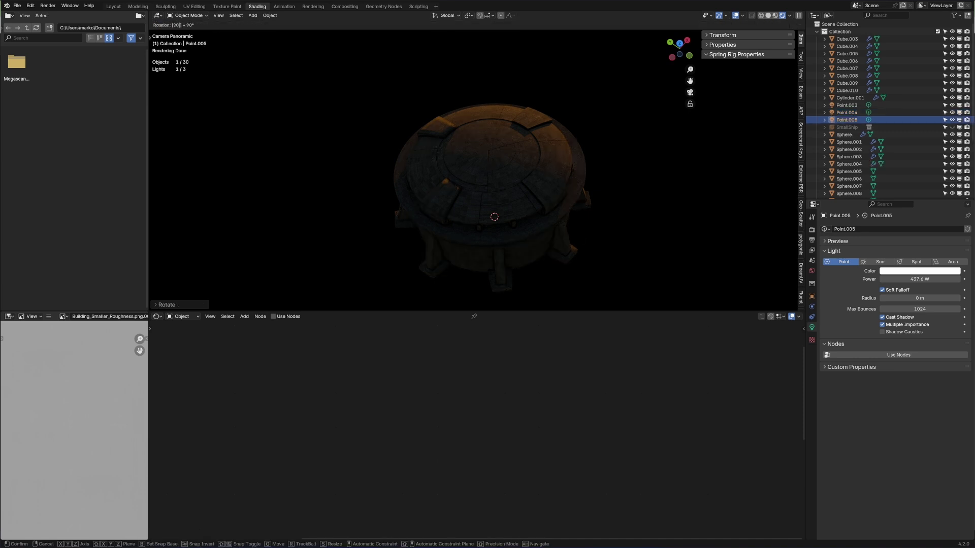
key("Return")
key("shift+d")
key("r")
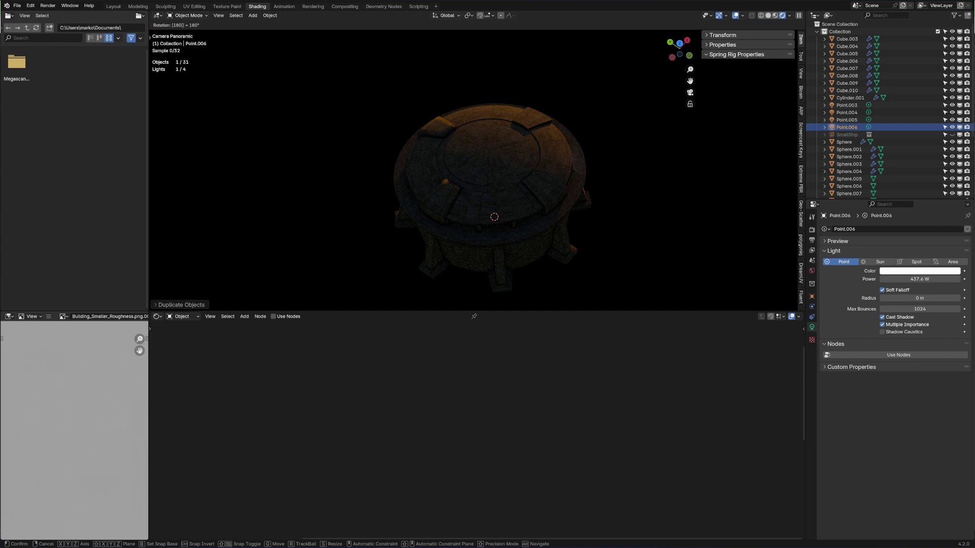
right_click(578, 233)
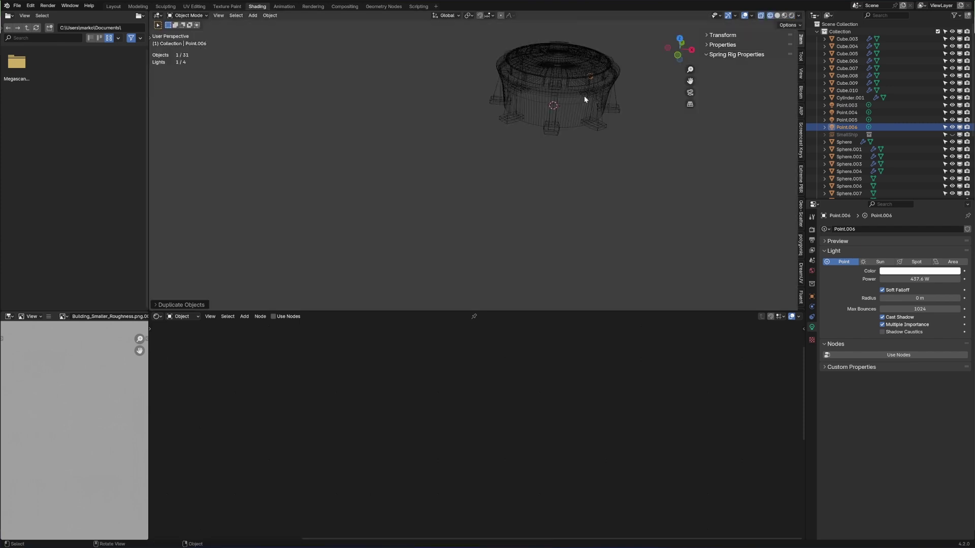
Step: Delete the three duplicated point lights and select the original one
key("KP_Decimal")
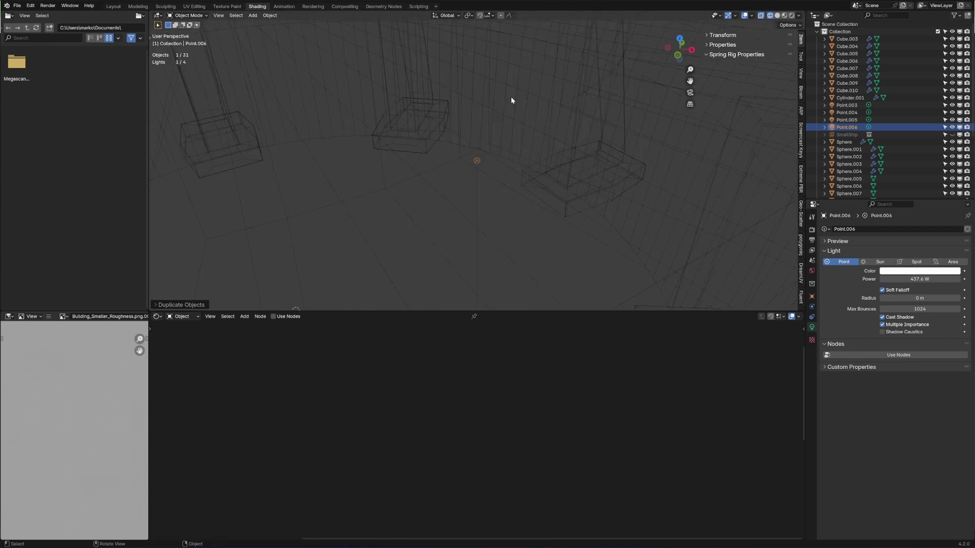
middle_click_drag(467, 113, 462, 158)
scroll(462, 157, "down", 2)
scroll(530, 219, "down", 2)
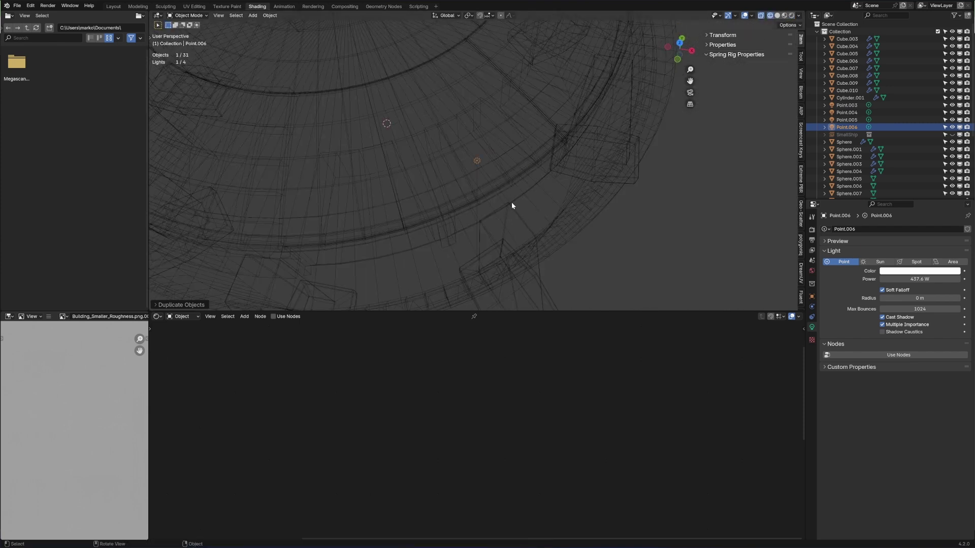
left_click(849, 112, "shift")
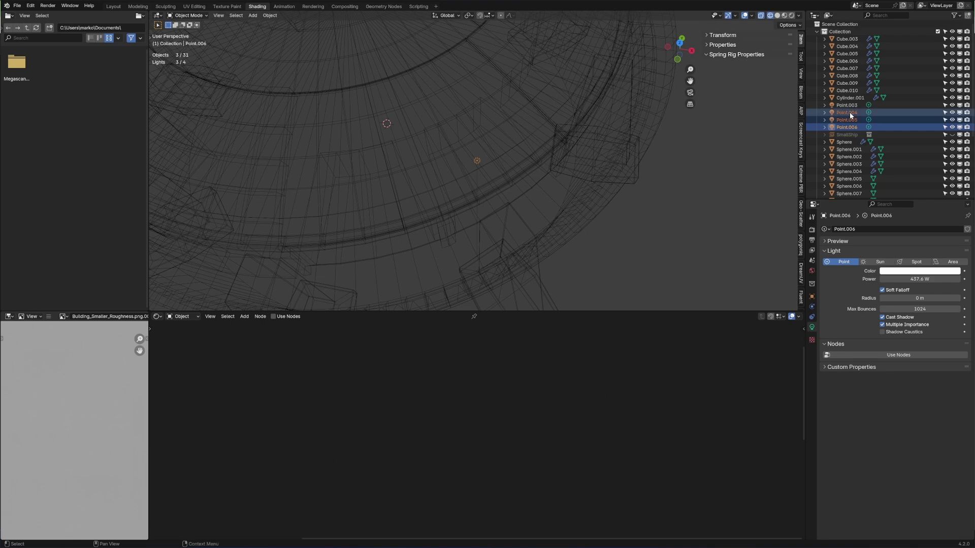
key("x")
left_click(477, 160)
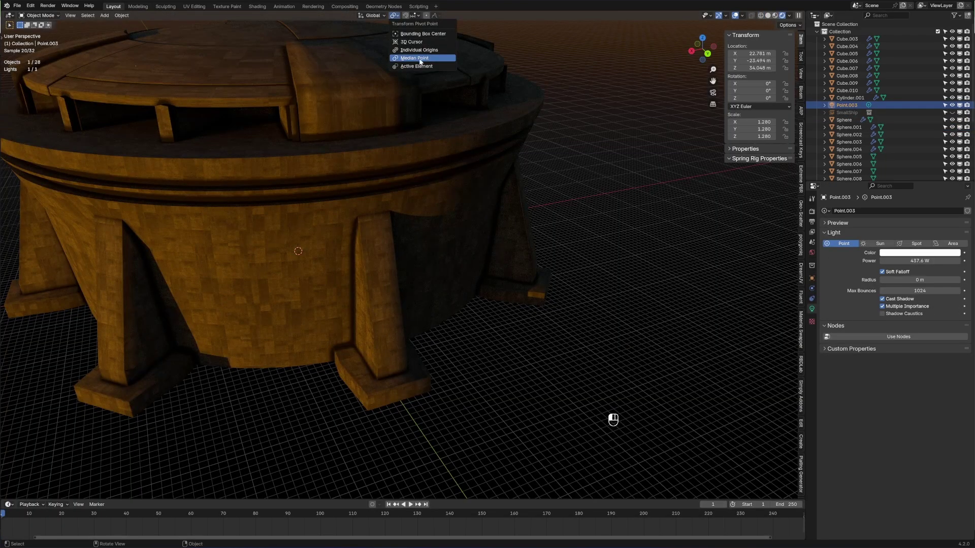
Step: Set the transform pivot point to 3D Cursor and return to the camera view of the building
left_click(419, 50)
key("KP_4")
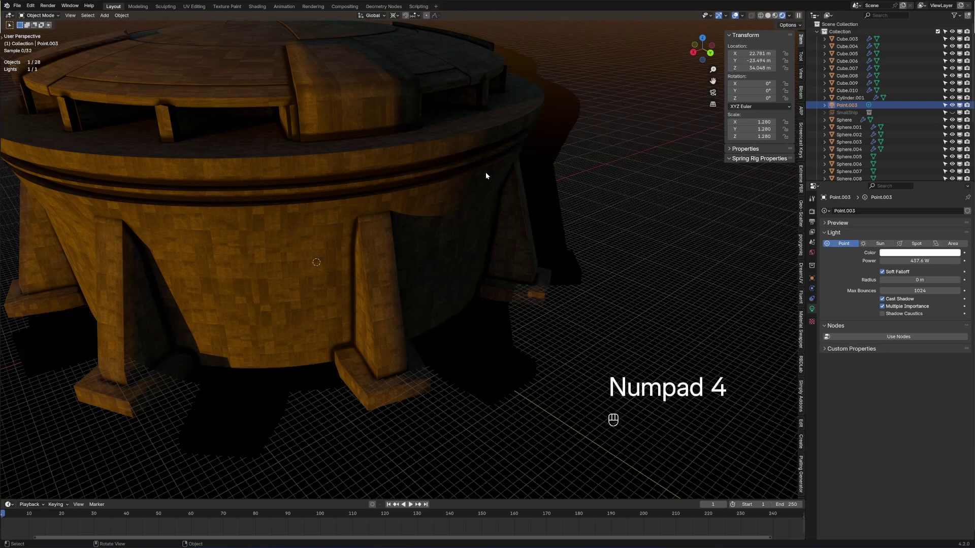
key("KP_0")
middle_click_drag(485, 173, 493, 214, "shift")
scroll(500, 241, "up", 3)
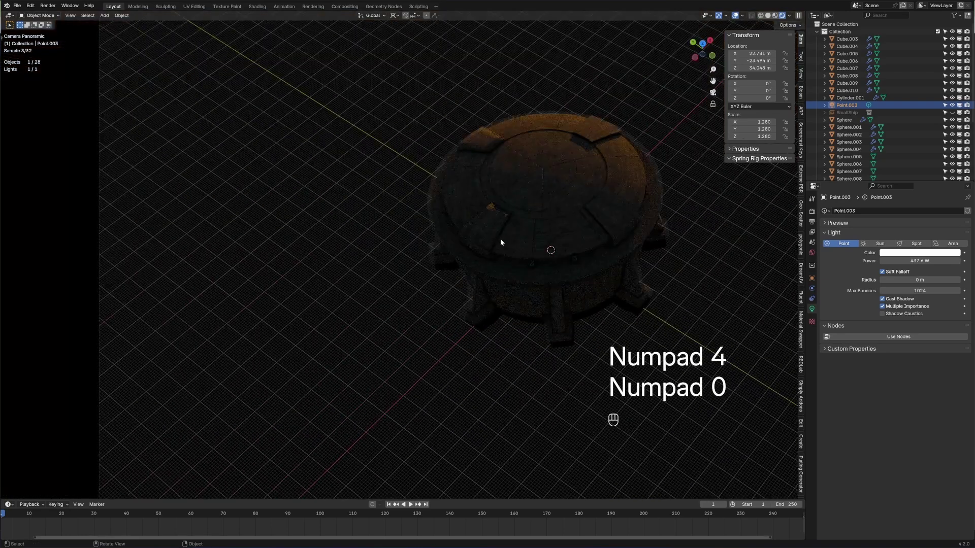
Step: Try duplicating the point light with a 45° rotation about the view axis, and undo the rotation
key("shift+d")
type("r")
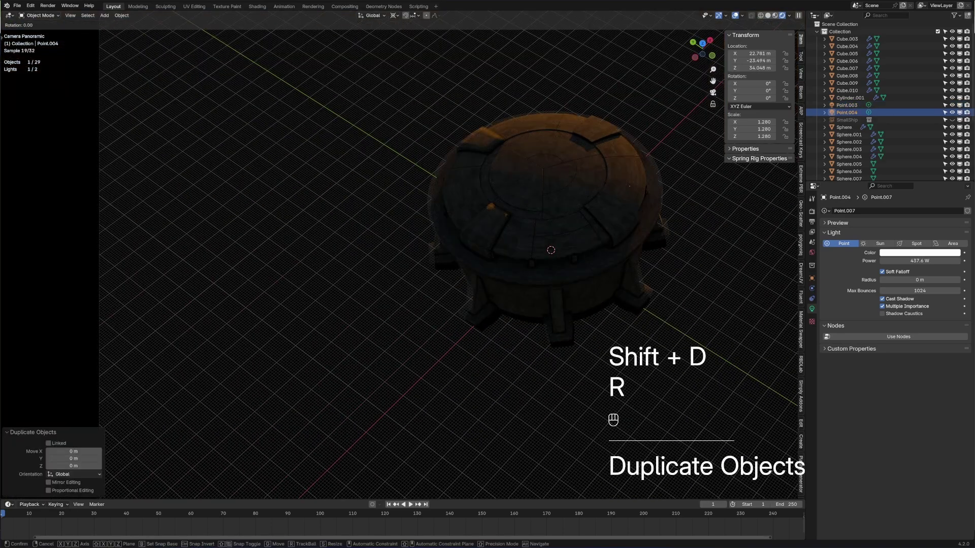
type("45")
key("Return")
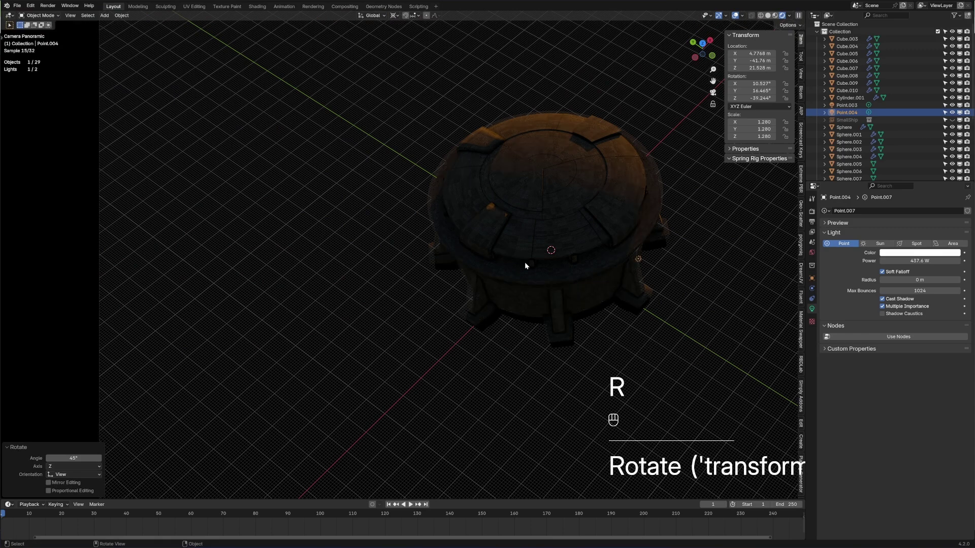
key("ctrl+z")
Step: Duplicate the point light twice in succession, rotating each copy -45° about the global Z axis around the 3D cursor
key("shift+d")
type("z")
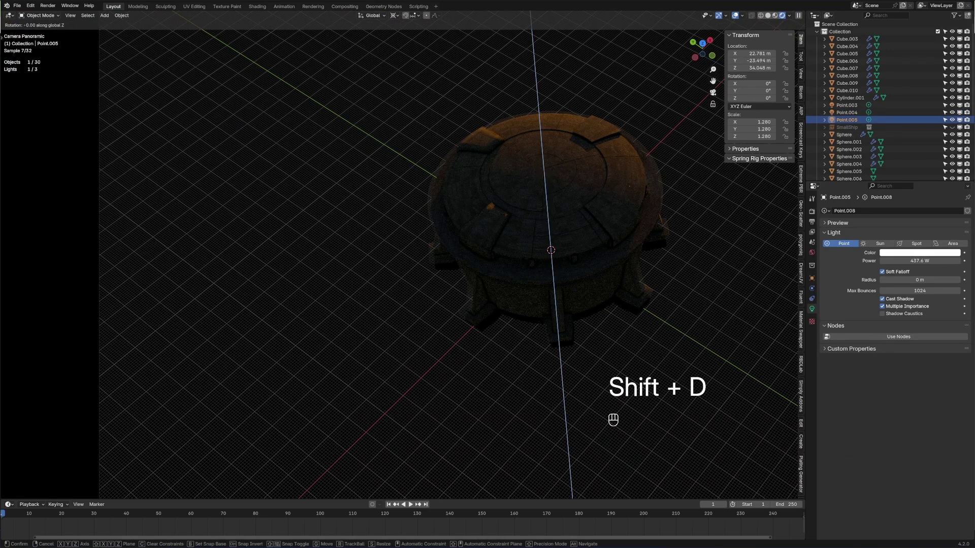
type("45")
type("-")
key("Return")
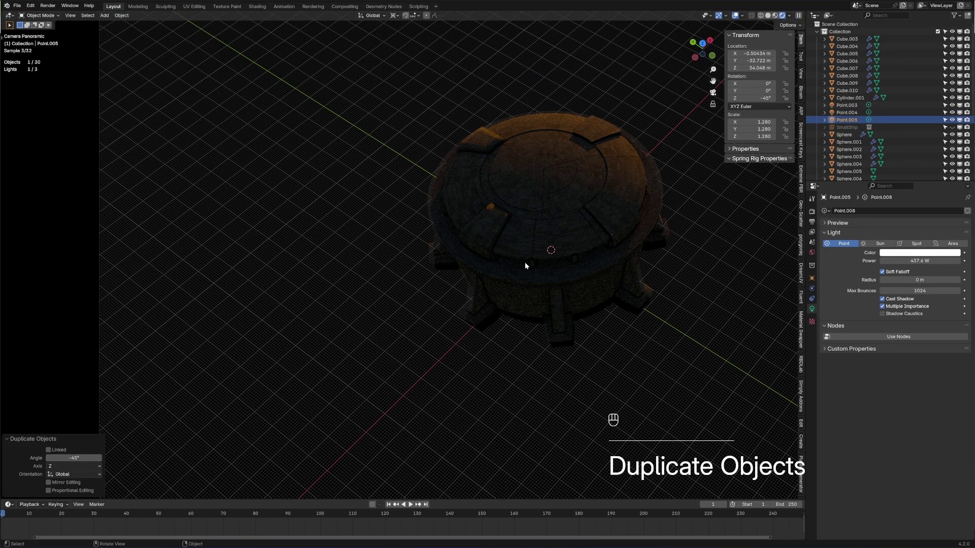
key("shift+d")
type("rz")
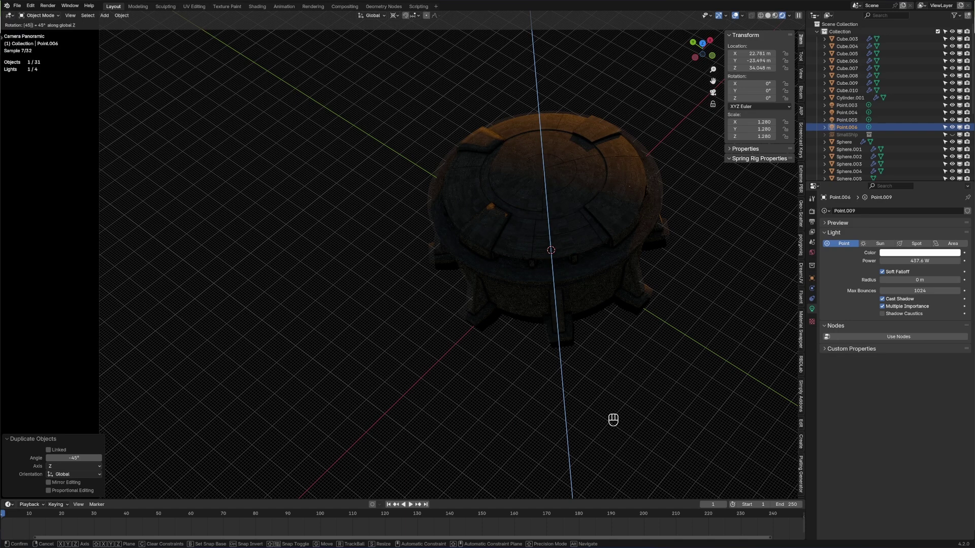
type("-45")
key("Return")
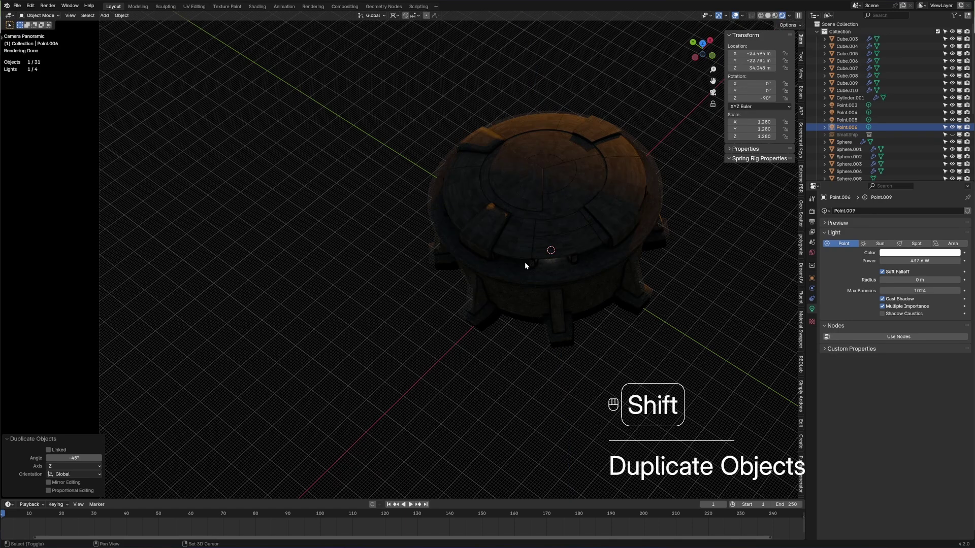
Step: Duplicate the active point light once more, rotating the copy -90° about the global Z axis around the 3D cursor
key("shift+d")
key("r")
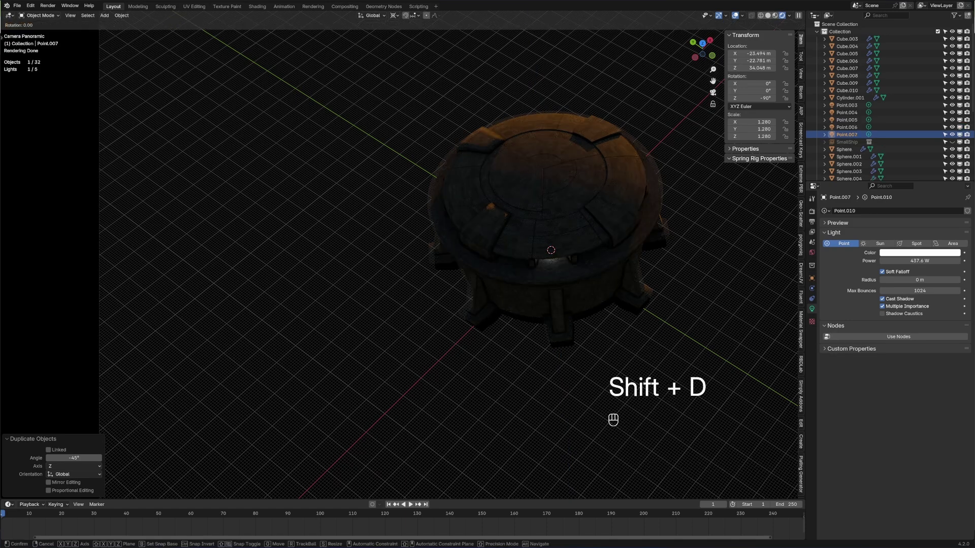
type("-90")
key("Return")
middle_click_drag(620, 273, 584, 300)
scroll(572, 302, "up", 5)
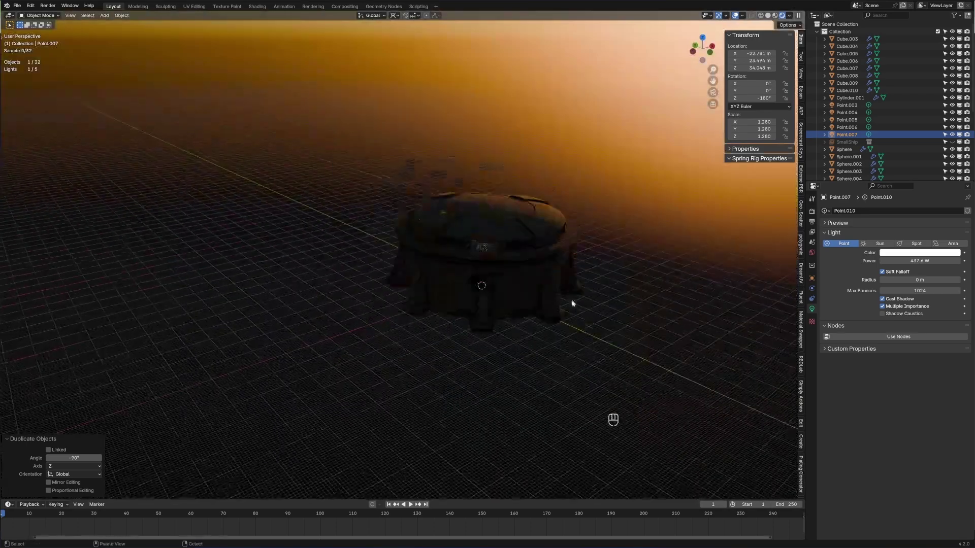
Step: Examine the dome's lighting from several angles and inspect the emission material of the small blue light sphere
middle_click_drag(571, 249, 447, 257, "shift")
scroll(487, 258, "up", 3)
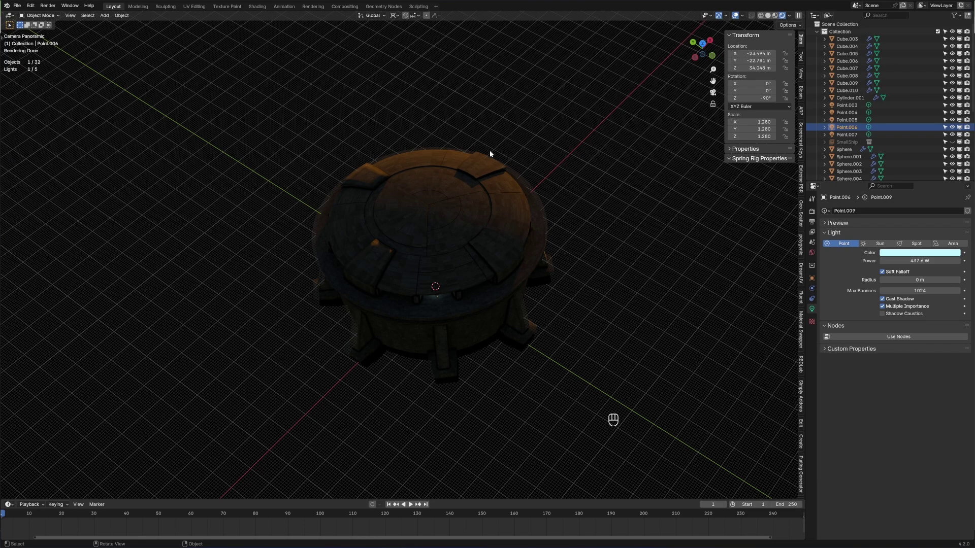
middle_click_drag(502, 200, 610, 246)
middle_click_drag(780, 251, 673, 241, "shift")
scroll(641, 244, "up", 2)
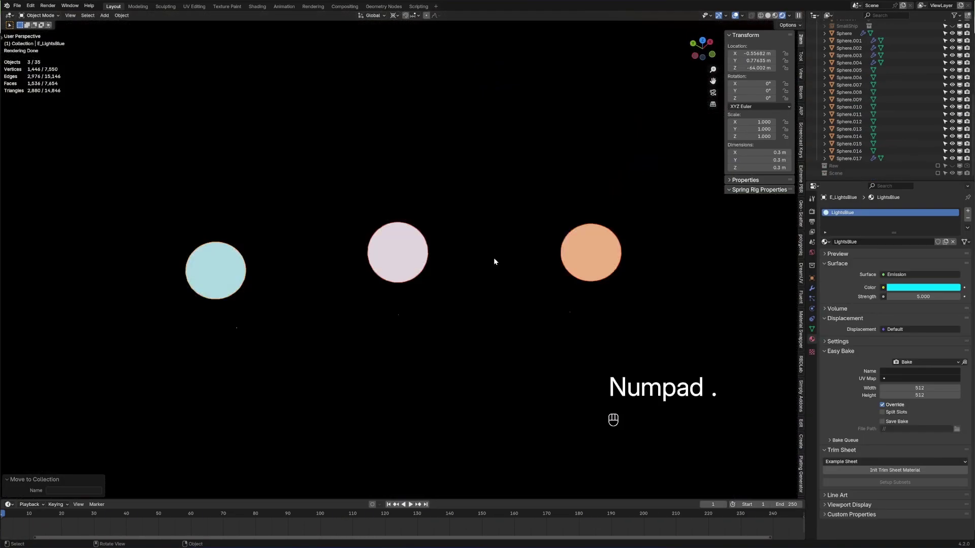
left_click(338, 248)
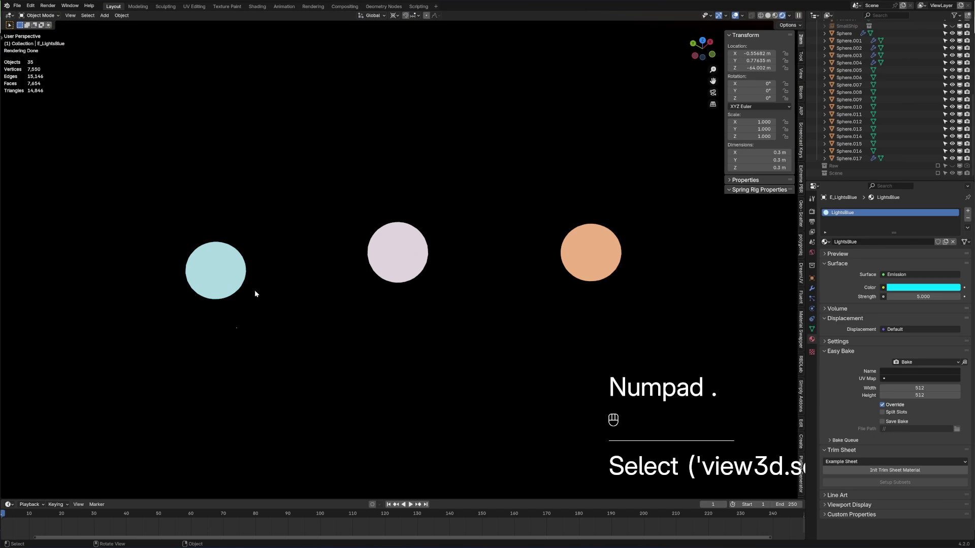
left_click(196, 277)
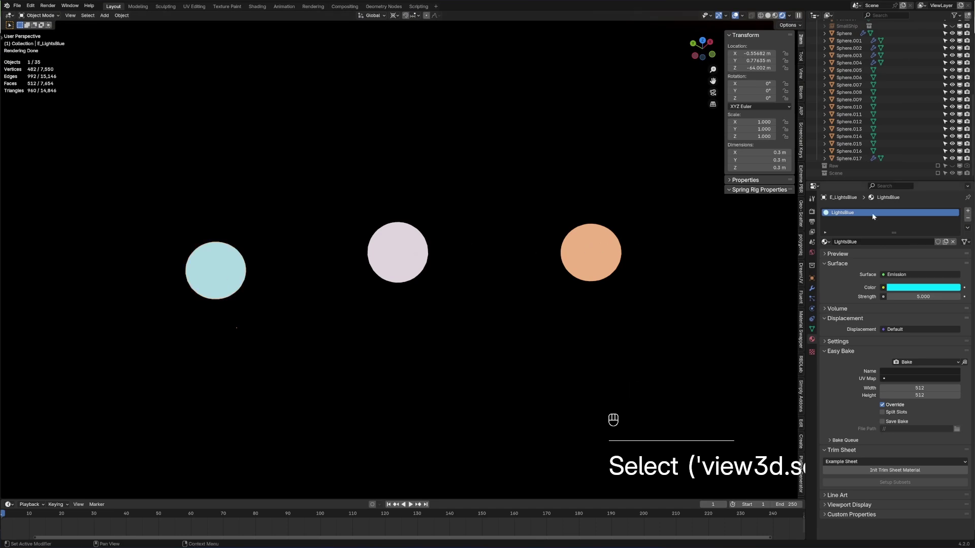
scroll(582, 330, "down", 20)
middle_click_drag(398, 172, 403, 284, "shift")
left_click(405, 286)
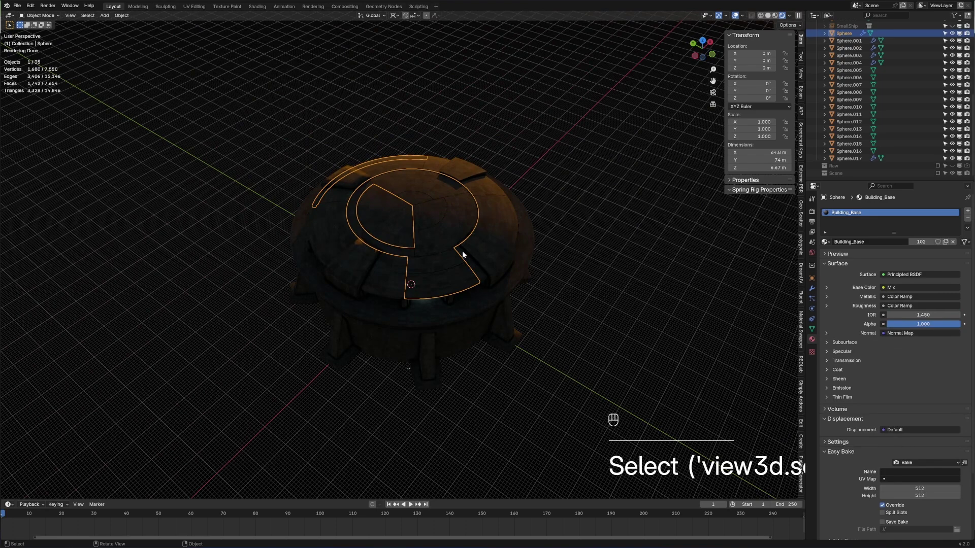
Step: Add six evenly spaced concentric loop cuts to the flat top ring of the building's main cylinder
scroll(462, 251, "up", 2)
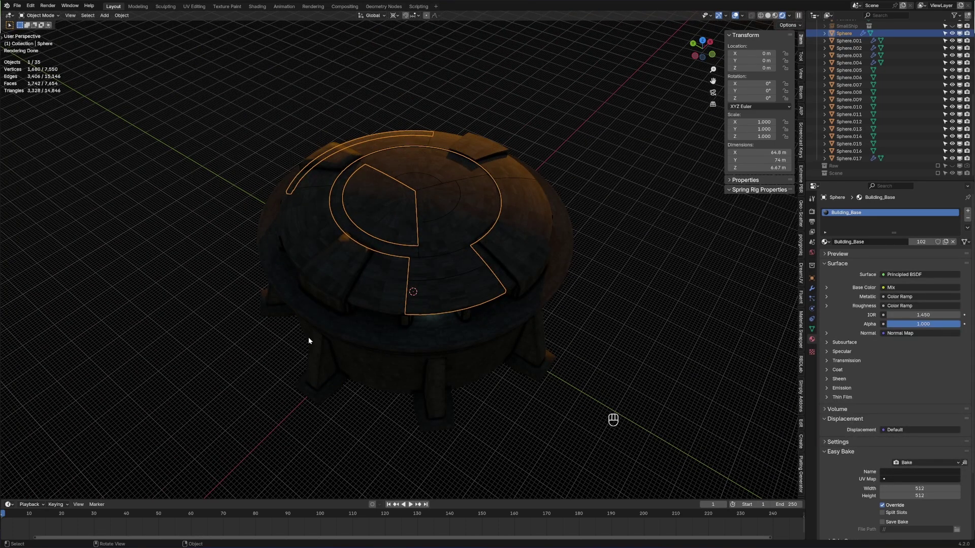
left_click(451, 367)
key("Tab")
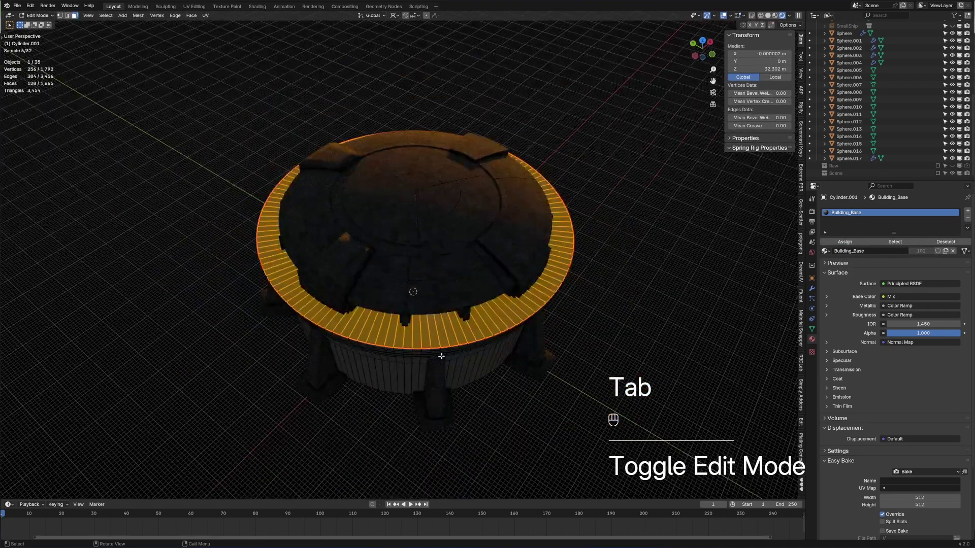
key("ctrl+r")
scroll(438, 329, "up", 5)
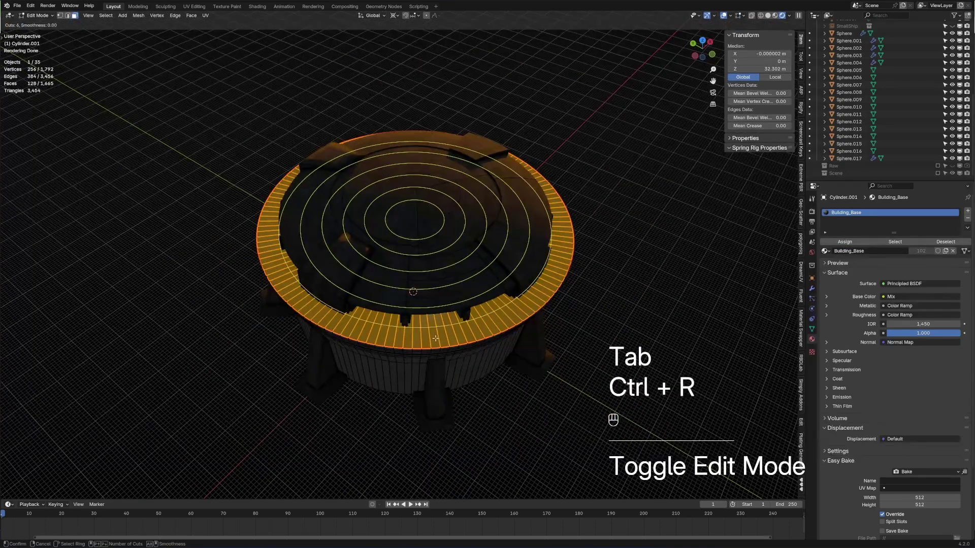
left_click(435, 338)
right_click(444, 315)
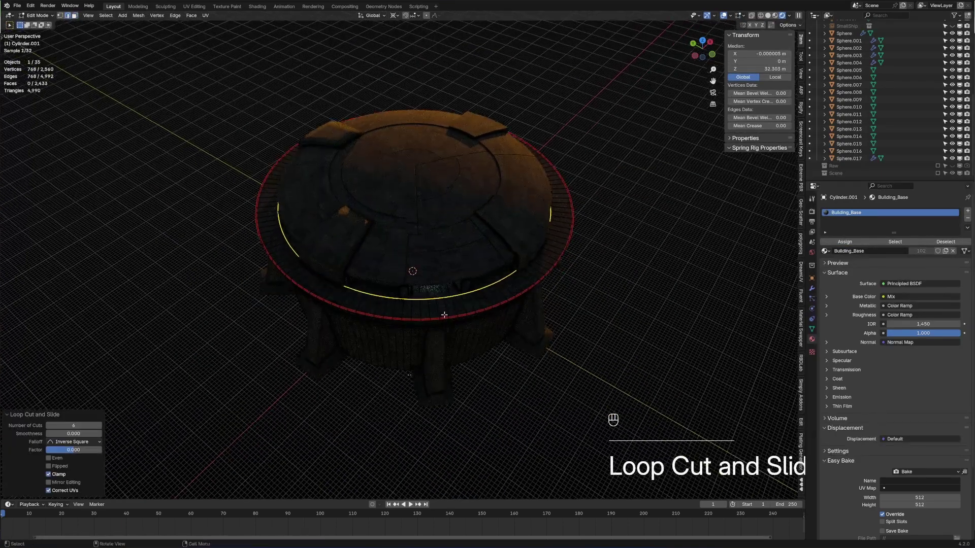
Step: Select the outermost new edge loop on the cylinder's top ring and assign it to a new vertex group named OrangeLight
scroll(443, 322, "up", 6)
key("2")
left_click(449, 417, "alt")
scroll(448, 415, "down", 1, "alt")
scroll(442, 383, "down", 7)
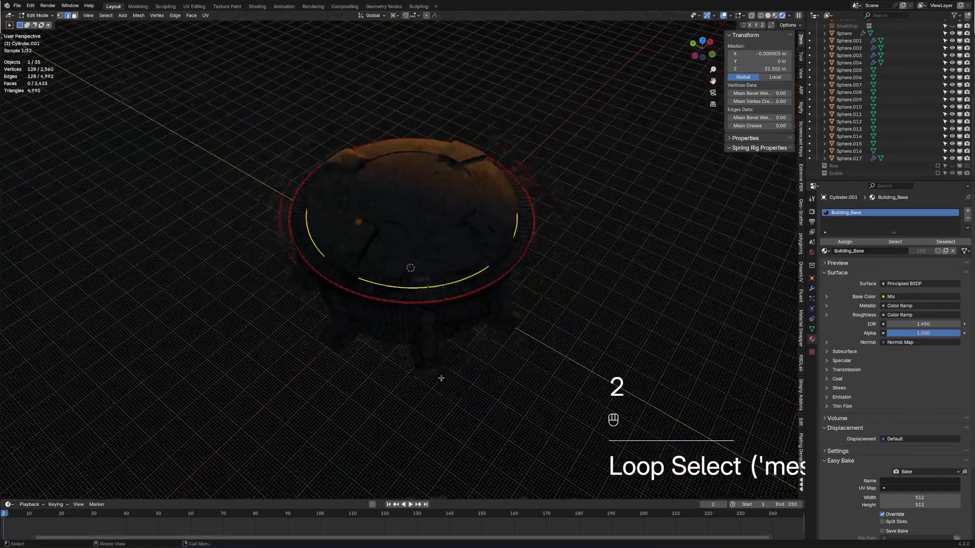
left_click(812, 330)
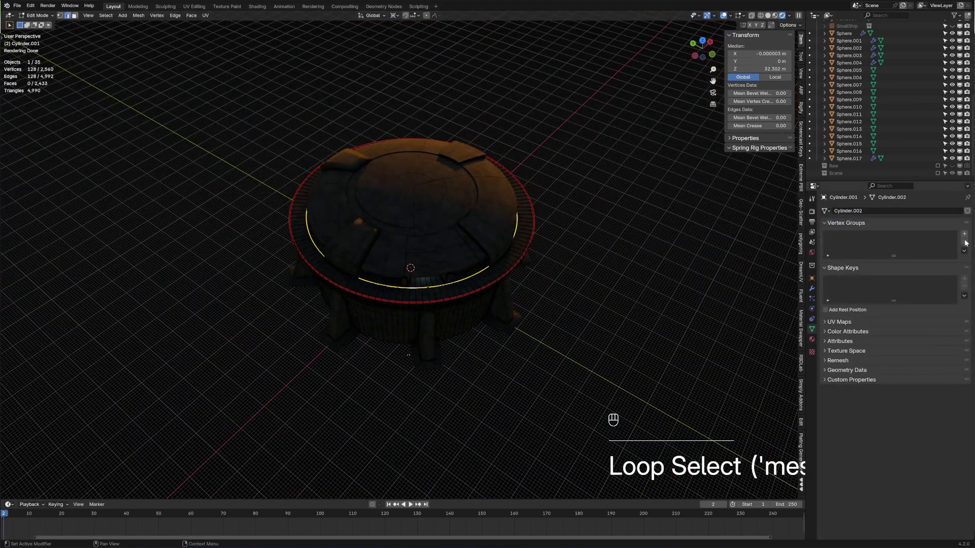
left_click(964, 235)
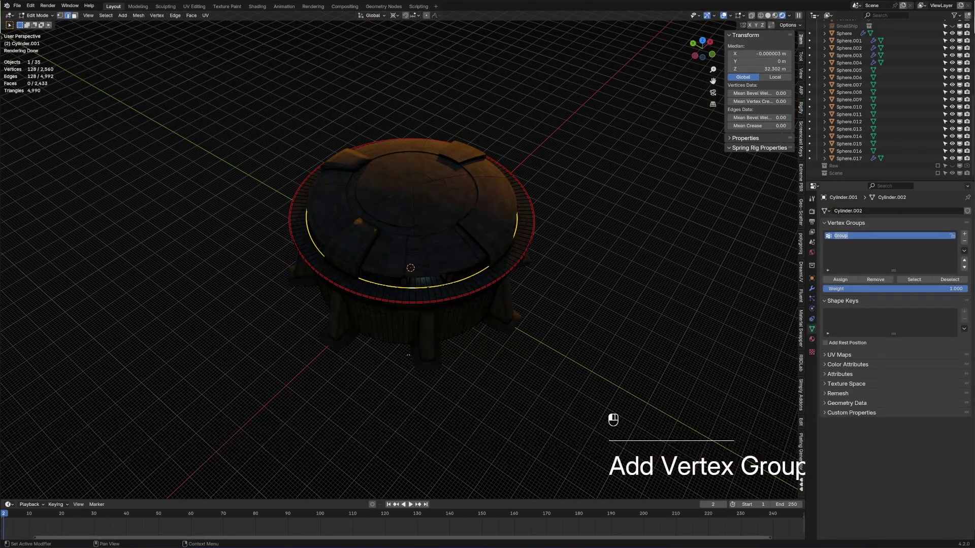
type("Orang")
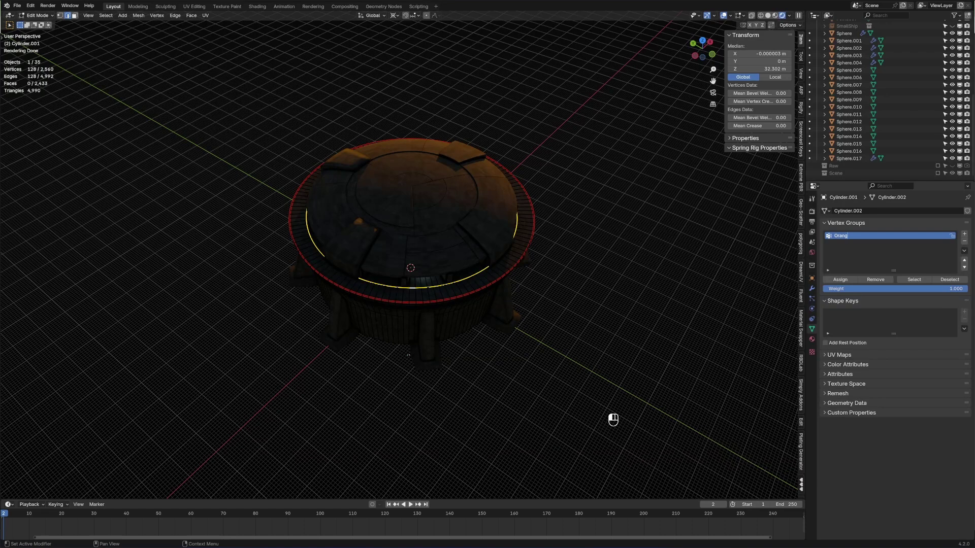
type("eLight")
left_click(839, 279)
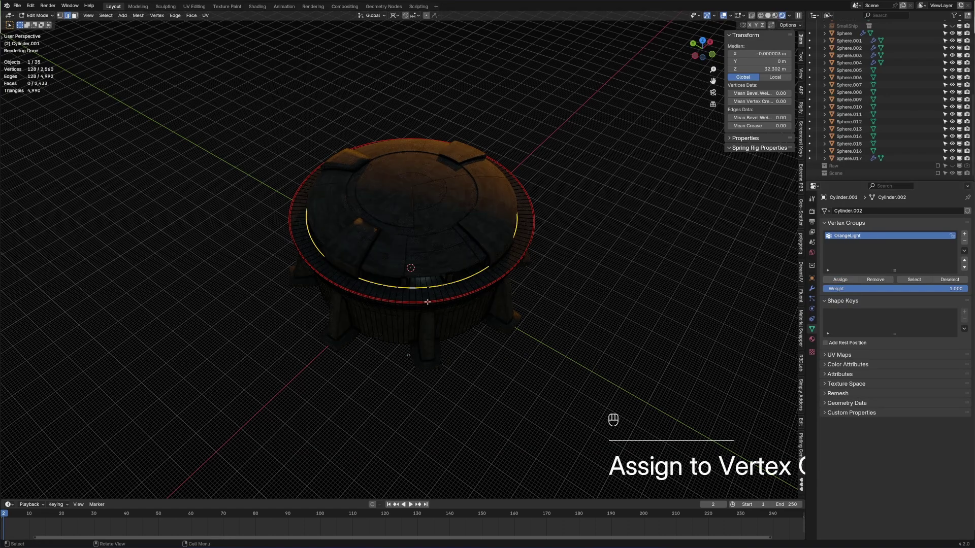
key("Tab")
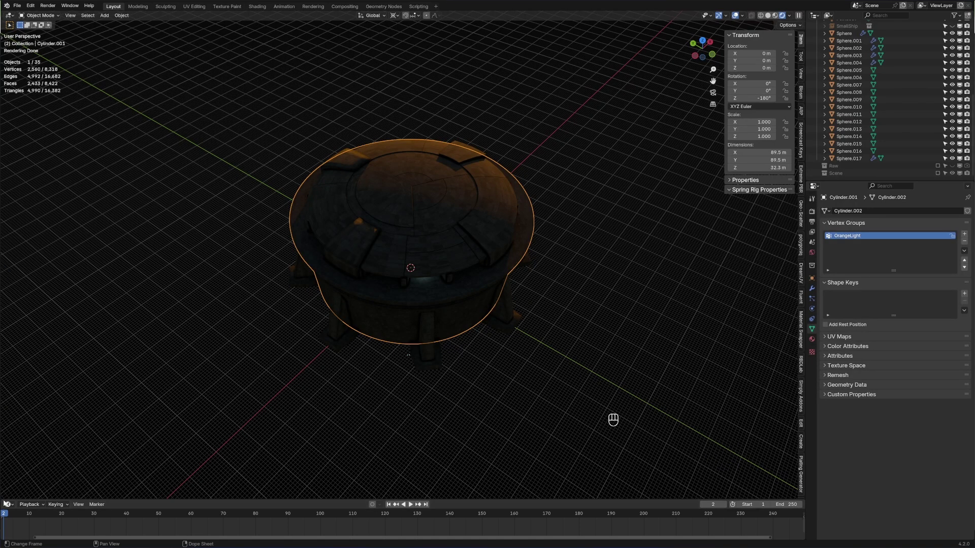
Step: Split off a lower area from the 3D viewport and turn it into a Geometry Node Editor
left_click_drag(3, 499, 28, 267)
left_click(11, 272)
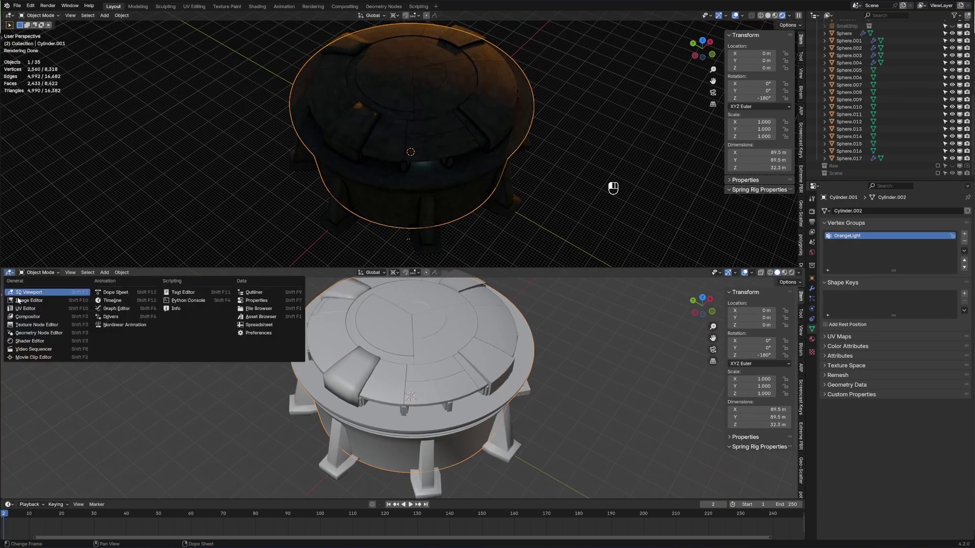
left_click(30, 332)
middle_click_drag(412, 434, 437, 285)
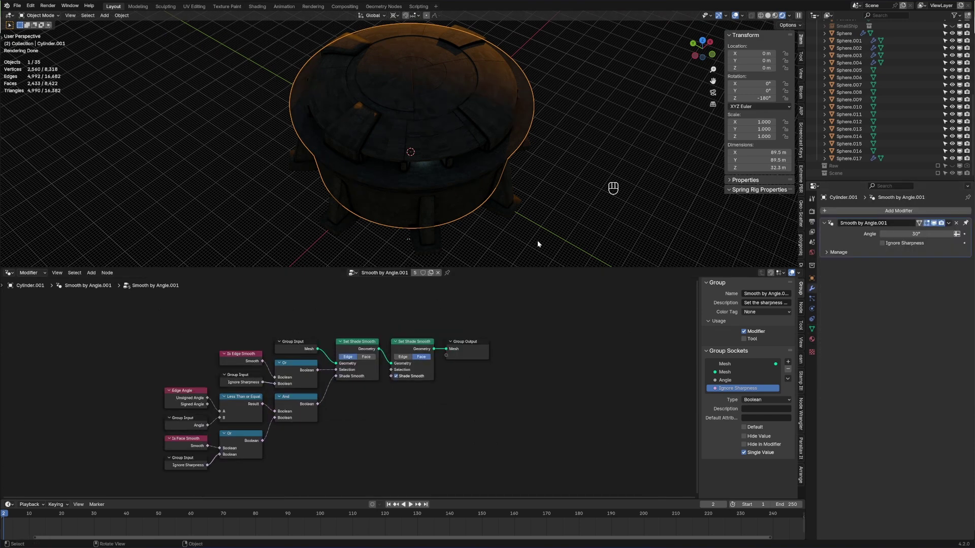
Step: Spread the upper Group Input and the Group Output nodes apart above the Set Shade Smooth nodes of the Smooth by Angle tree
middle_click_drag(448, 342, 450, 385)
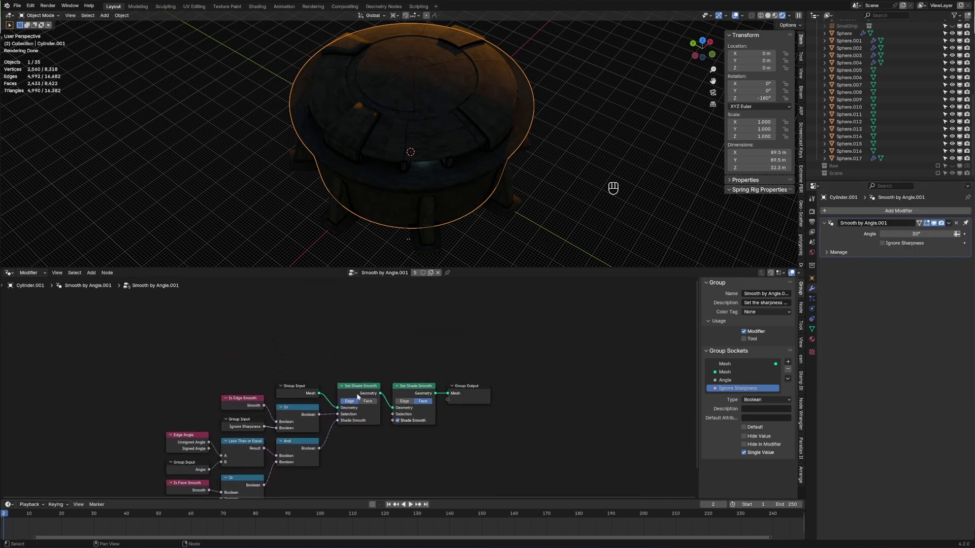
left_click_drag(304, 389, 256, 309)
left_click_drag(470, 385, 574, 302)
middle_click_drag(486, 361, 444, 326)
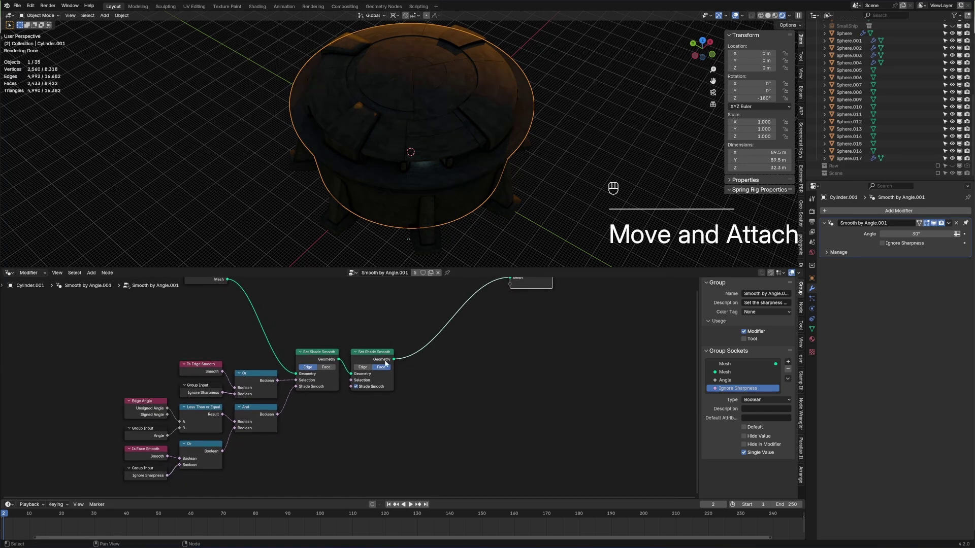
middle_click_drag(410, 356, 440, 389)
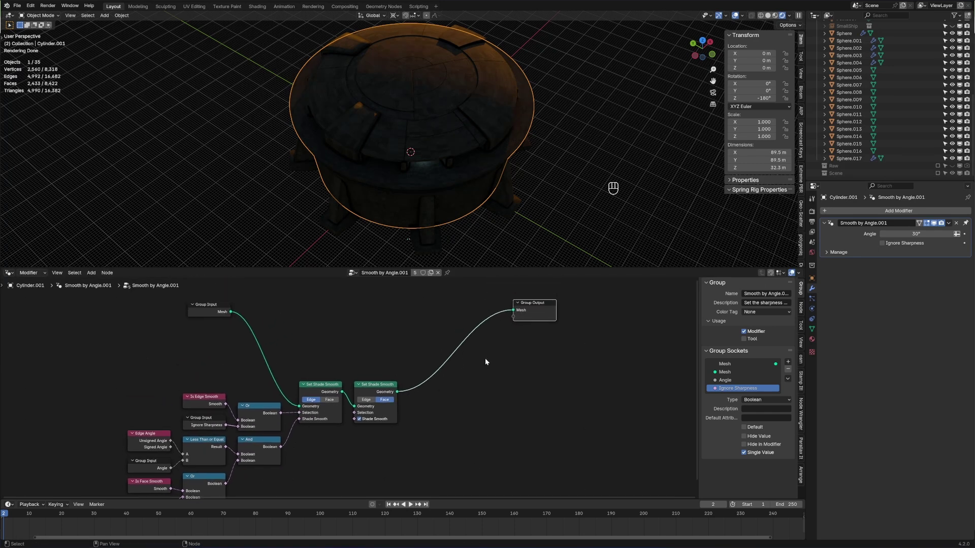
middle_click_drag(485, 358, 508, 391)
Step: Add an Instance on Points node and wire it between the Group Input's Mesh output and the Group Output
key("shift+a")
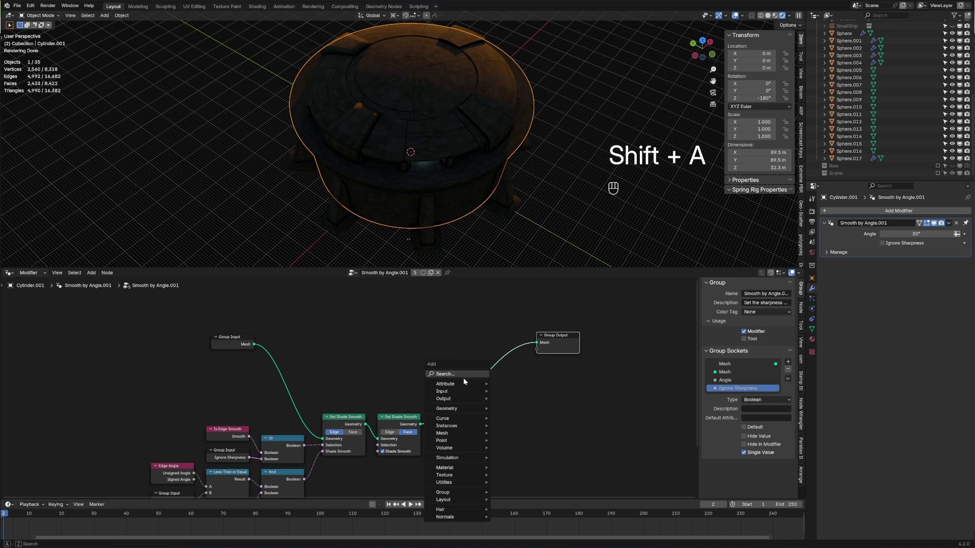
left_click(460, 375)
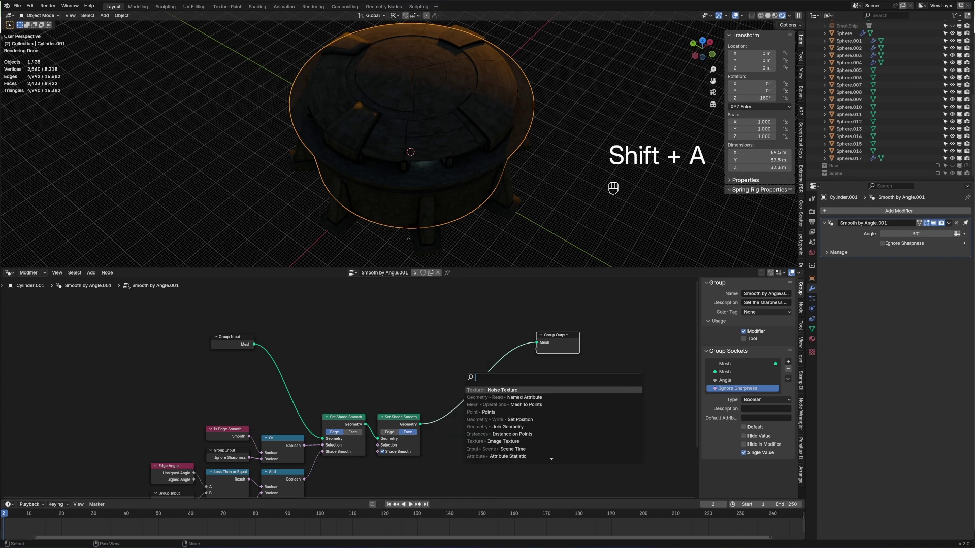
type("ins")
key("Return")
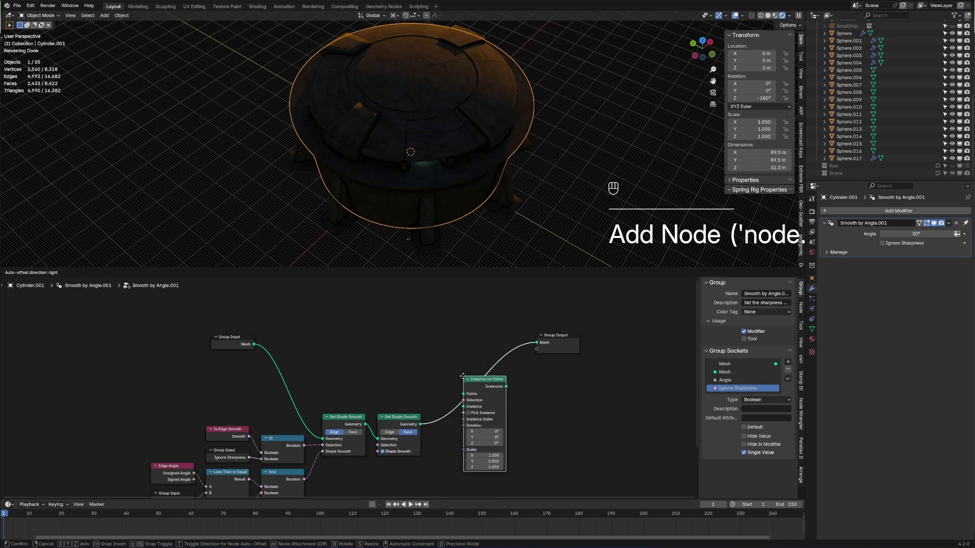
left_click(401, 296)
left_click_drag(255, 345, 540, 344)
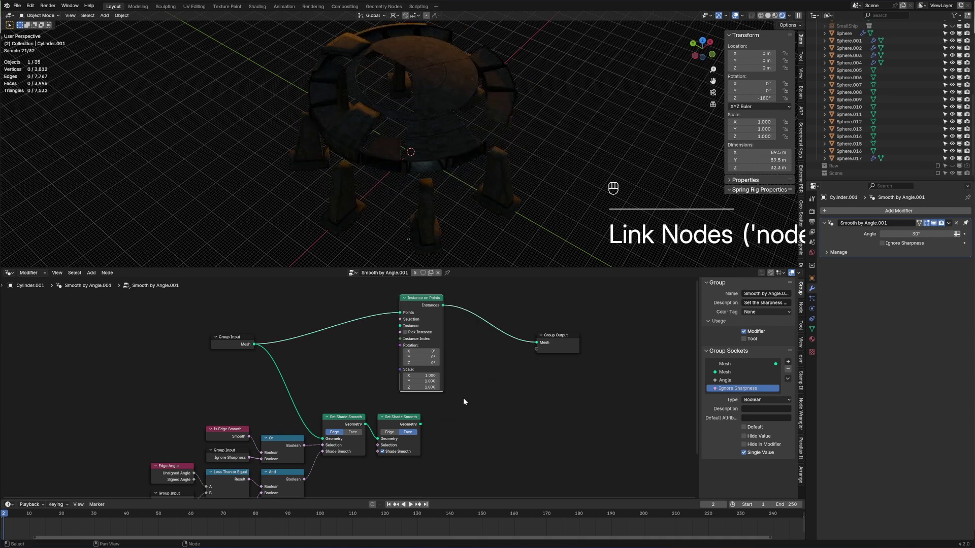
Step: Make room in the node tree and insert a Join Geometry node between Instance on Points and Group Output
middle_click_drag(508, 353, 613, 367)
left_click_drag(331, 349, 305, 297)
middle_click_drag(674, 333, 586, 330)
left_click_drag(573, 354, 611, 320)
key("shift+a")
left_click(511, 301)
type("joi")
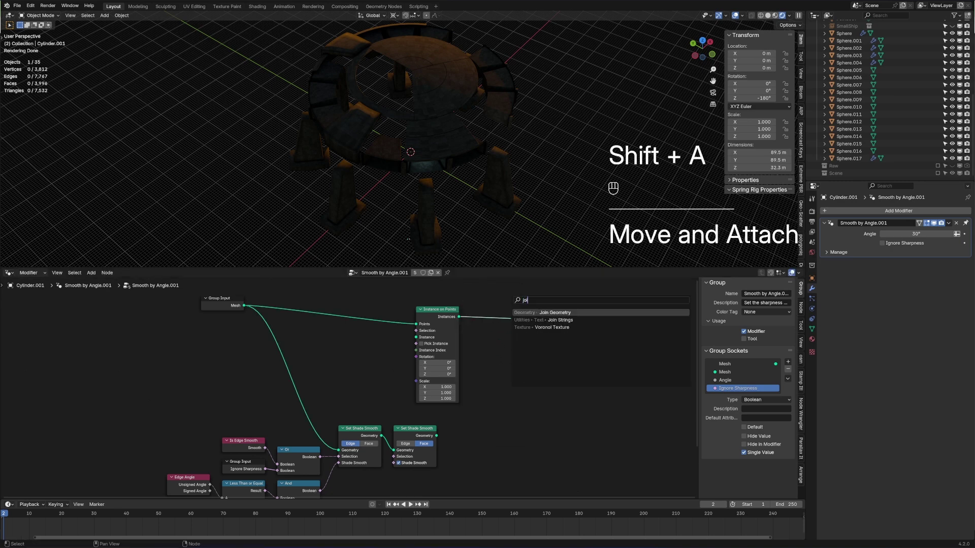
key("Return")
left_click(508, 302)
left_click_drag(508, 302, 533, 292)
left_click_drag(610, 316, 638, 295)
middle_click_drag(406, 307, 413, 344)
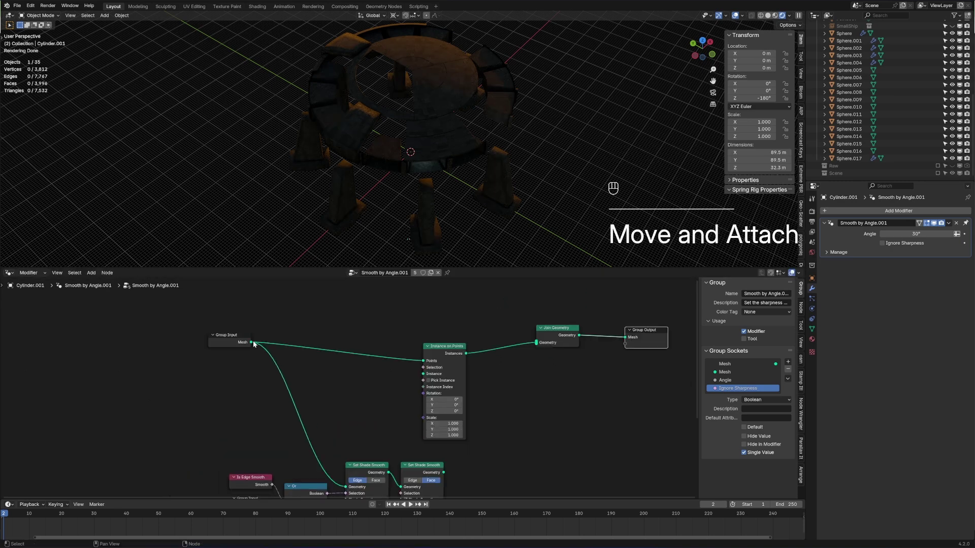
Step: Link the Group Input's Mesh and the last Set Shade Smooth node's Geometry into the Join Geometry node
left_click_drag(253, 343, 536, 342)
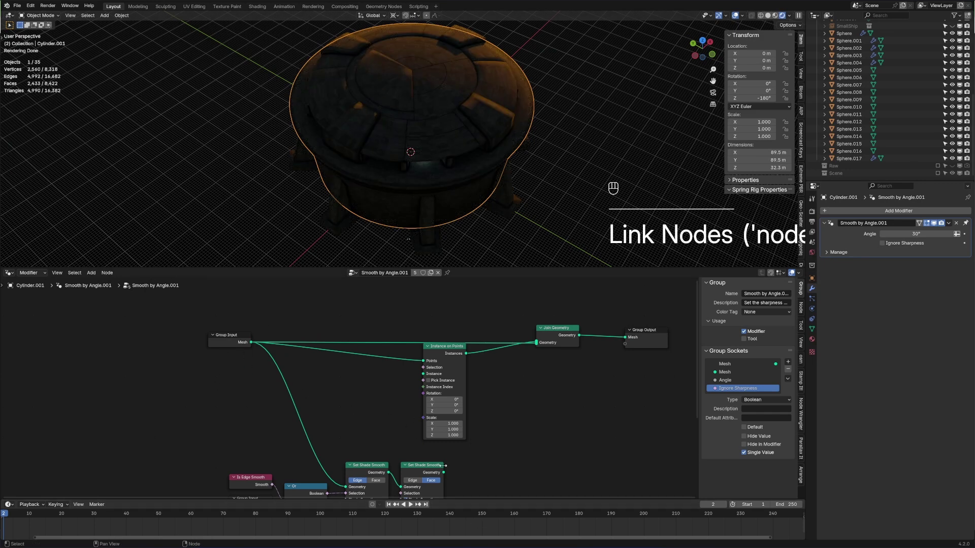
left_click_drag(444, 472, 537, 344)
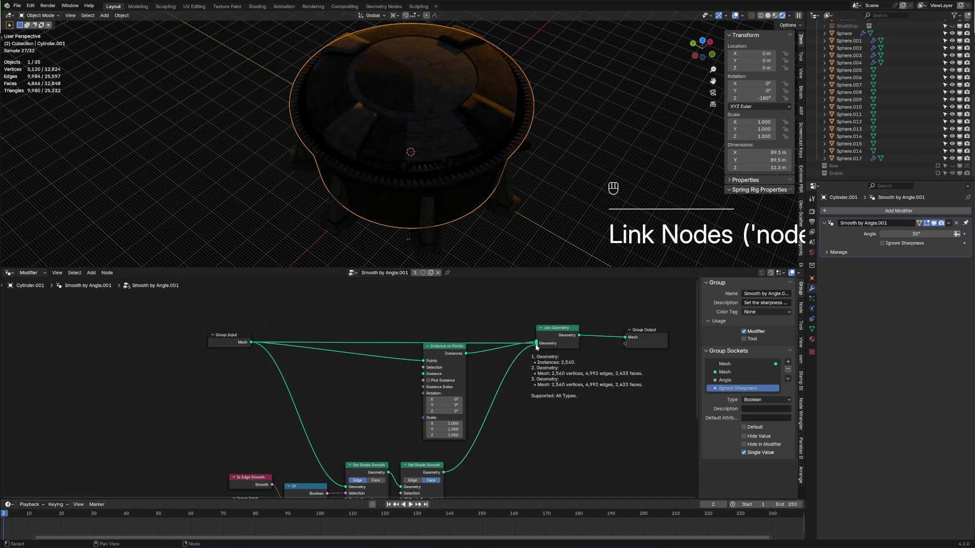
middle_click_drag(522, 154, 471, 172)
scroll(471, 176, "up", 5)
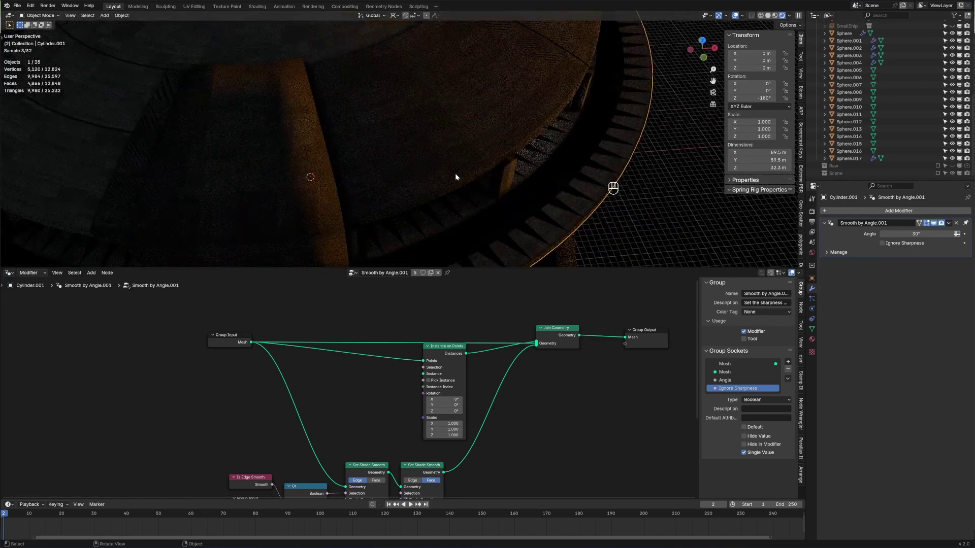
Step: Move the Group Input, Join Geometry and Group Output nodes higher above the Instance on Points node
left_click_drag(227, 335, 223, 289)
left_click_drag(558, 343, 565, 308)
left_click_drag(650, 342, 650, 303)
middle_click_drag(541, 299, 612, 263)
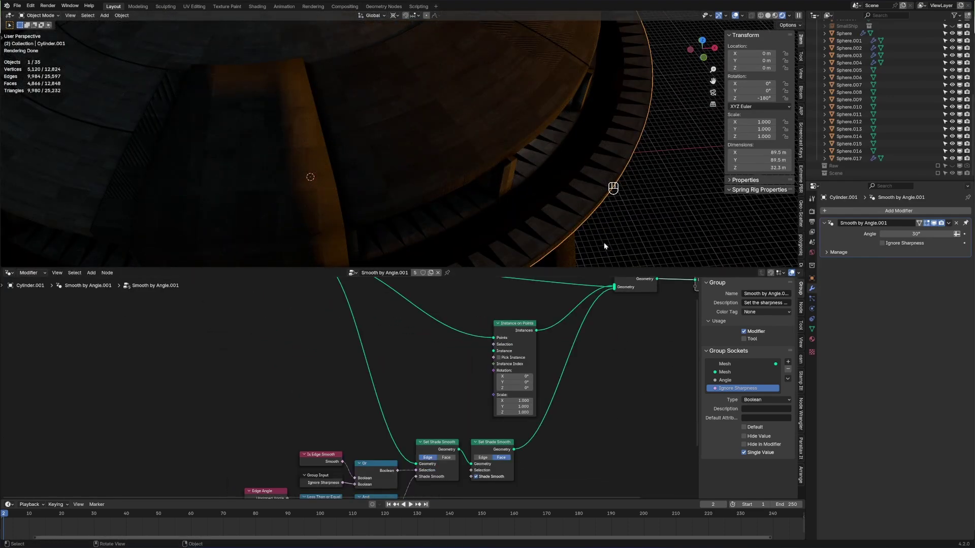
Step: Bring E_LightsOrange into the node tree as an Object Info node and link its Geometry to the Instance input of Instance on Points
scroll(851, 102, "up", 8)
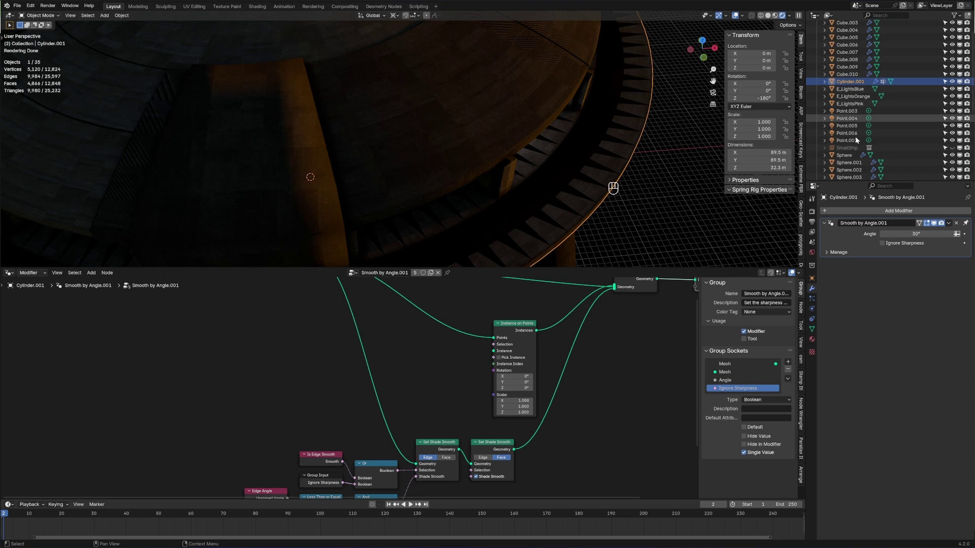
left_click(853, 96)
mouse_move(853, 96)
left_mouse_down()
mouse_move(562, 211)
mouse_move(849, 97)
left_mouse_up()
key("ctrl+z")
left_click_drag(851, 96, 496, 354)
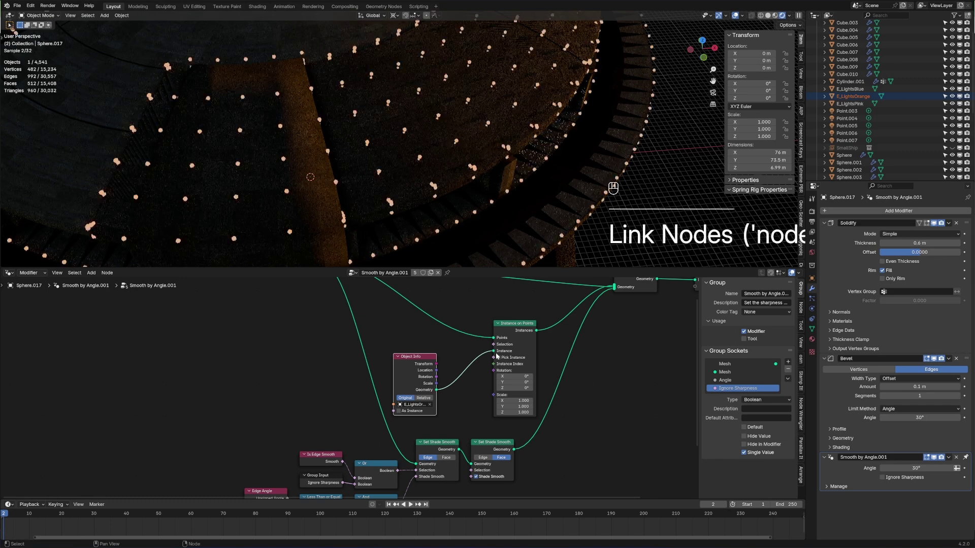
scroll(333, 137, "down", 9)
scroll(380, 183, "up", 5)
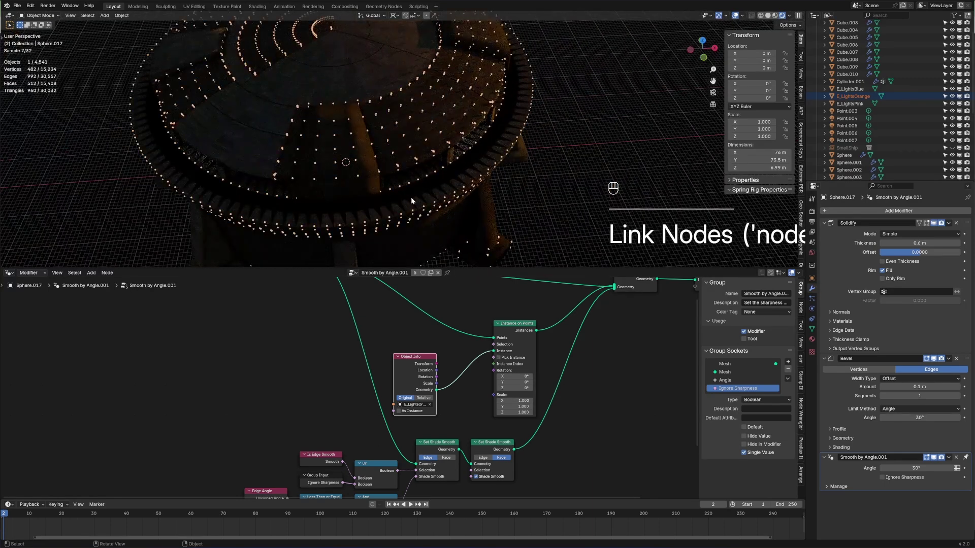
Step: Reposition the Object Info node in the free space beside the Instance on Points node
left_click_drag(416, 360, 284, 366)
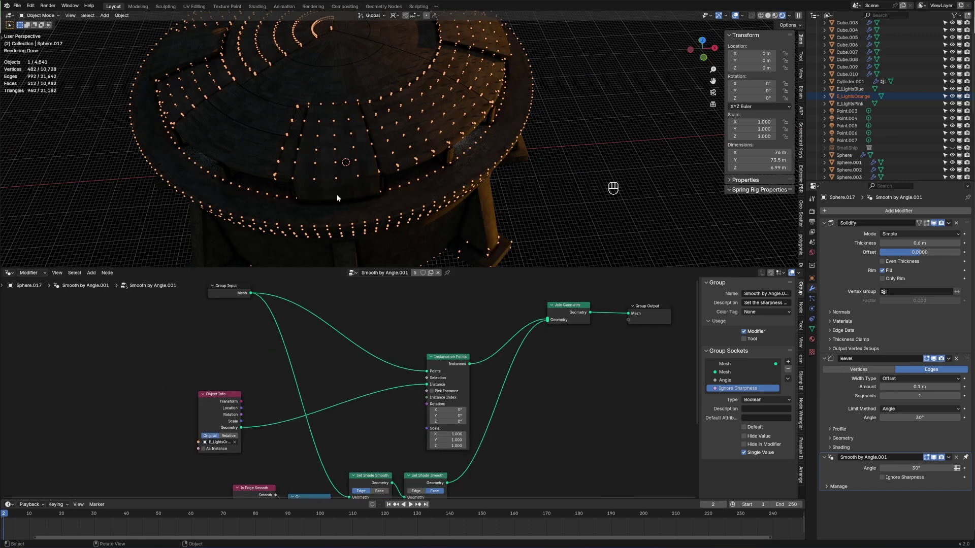
left_click_drag(214, 392, 359, 390)
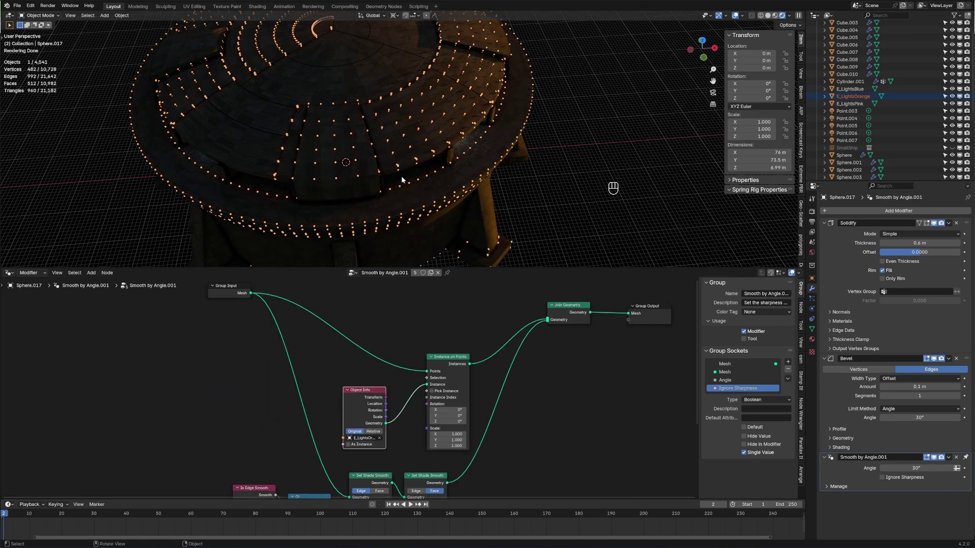
left_click(363, 392)
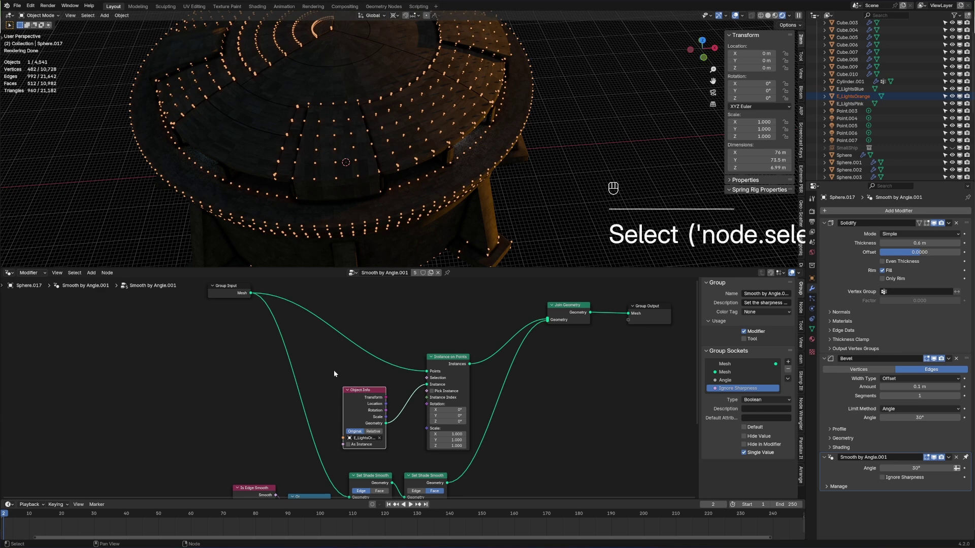
Step: Add a Named Attribute node and link its Attribute output to the Selection input of Instance on Points
key("shift+a")
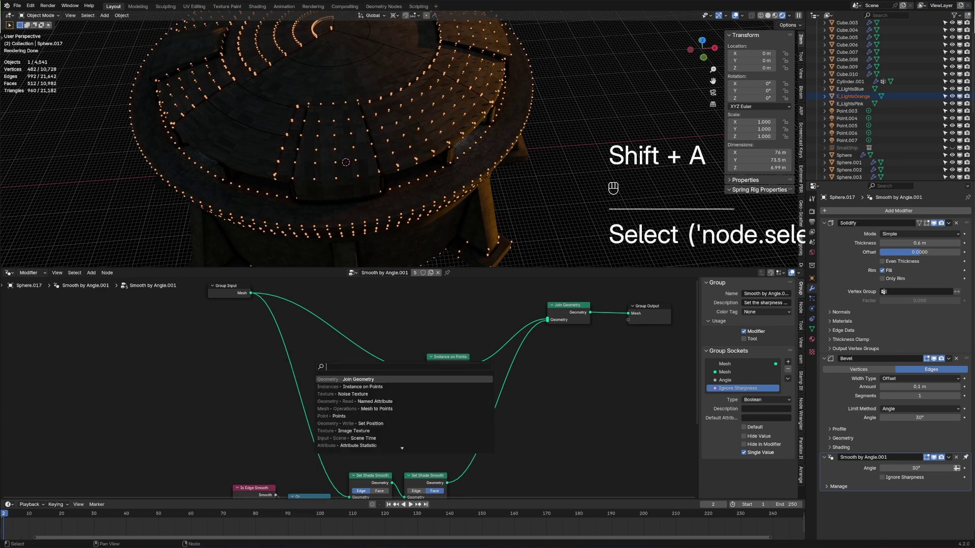
type("att")
key("Return")
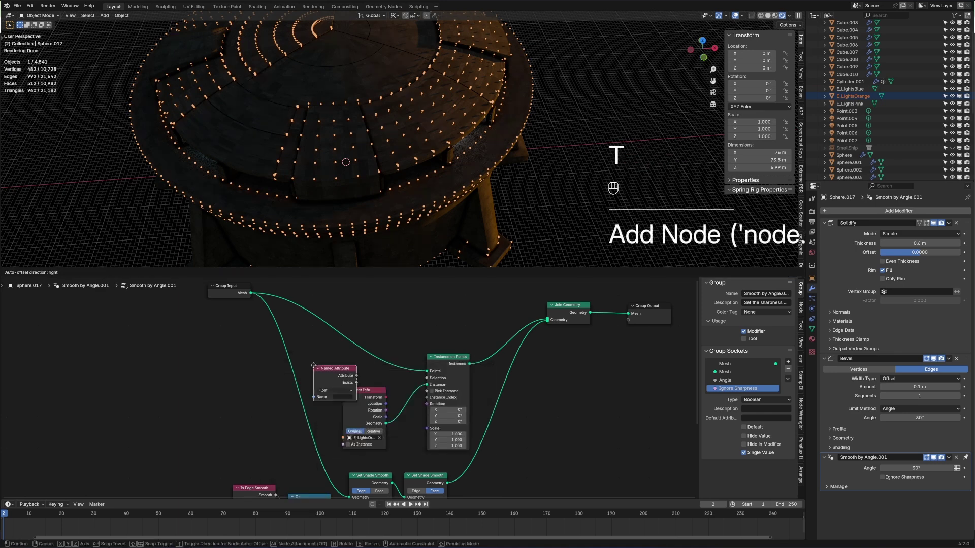
left_click(169, 352)
left_click_drag(203, 355, 332, 352)
left_click_drag(347, 357, 426, 378)
Step: Select the building's main body, Cylinder.001, and set the Named Attribute node's name to OrangeLight
left_click(336, 378)
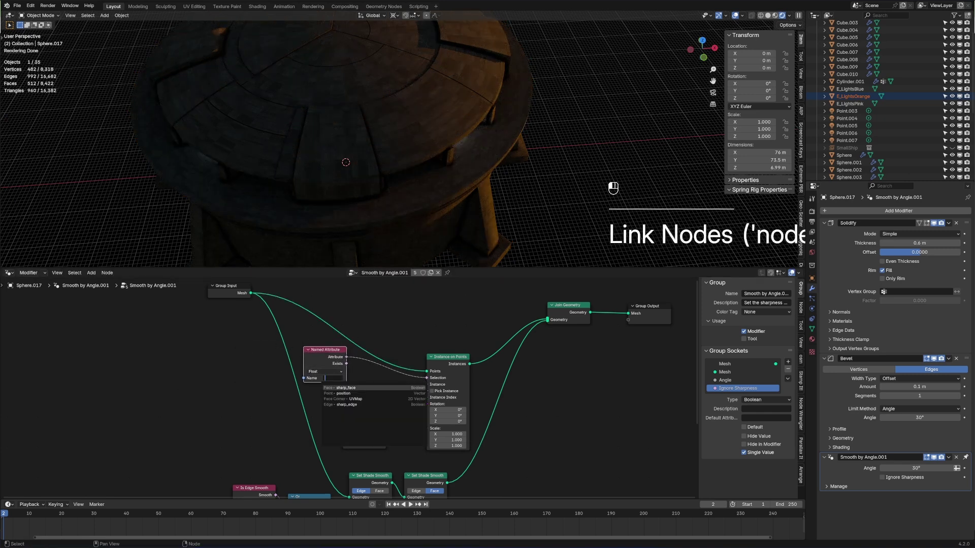
left_click(812, 329)
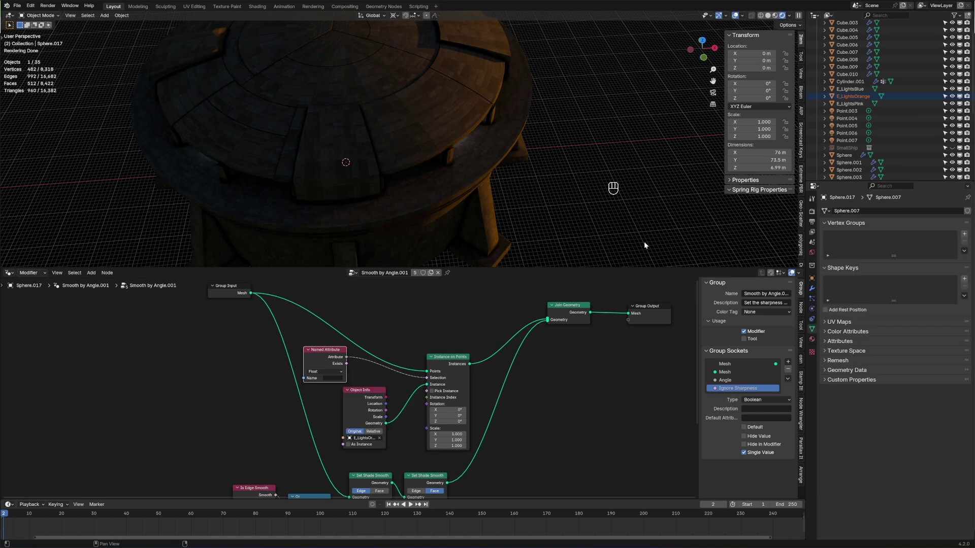
left_click(389, 174)
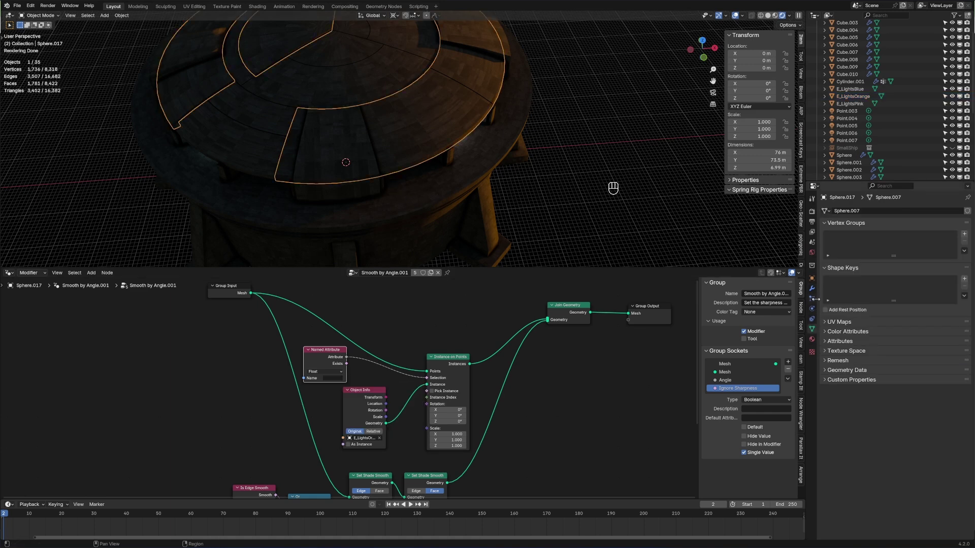
left_click(453, 181)
left_click(335, 378)
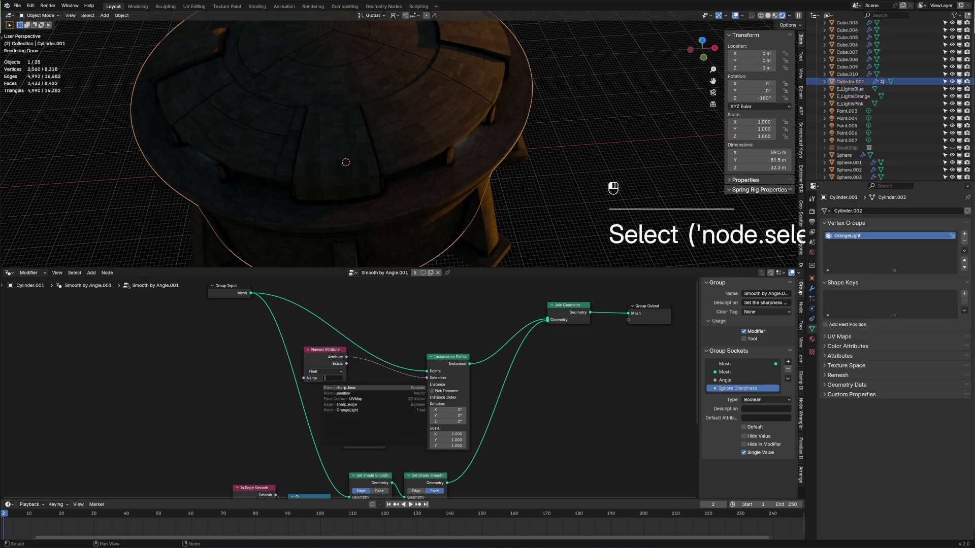
left_click(417, 410)
Step: Examine the ring of small lights around the roof rim, the node tree and the building's lower wall
scroll(447, 238, "down", 3)
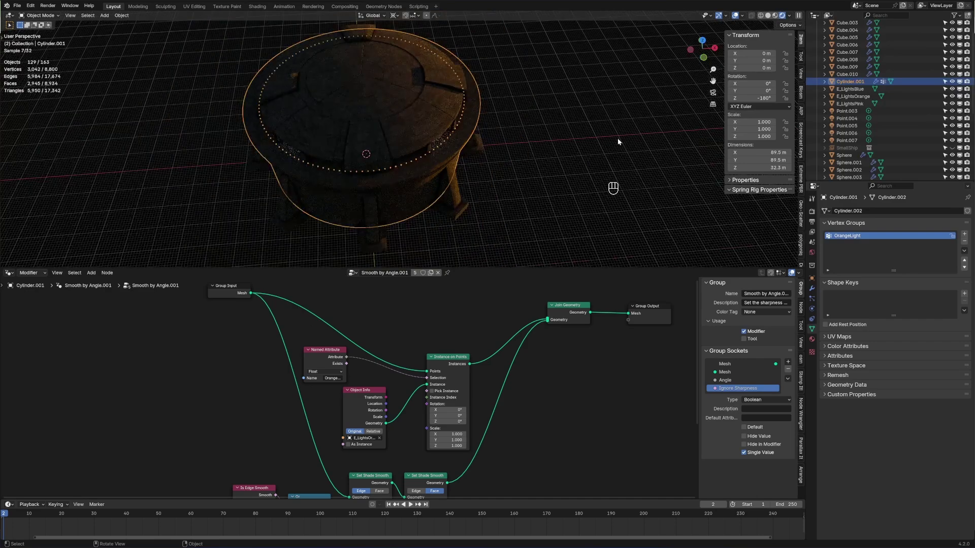
left_click(518, 169)
scroll(490, 152, "down", 4)
middle_click_drag(497, 164, 305, 141)
scroll(274, 145, "up", 5)
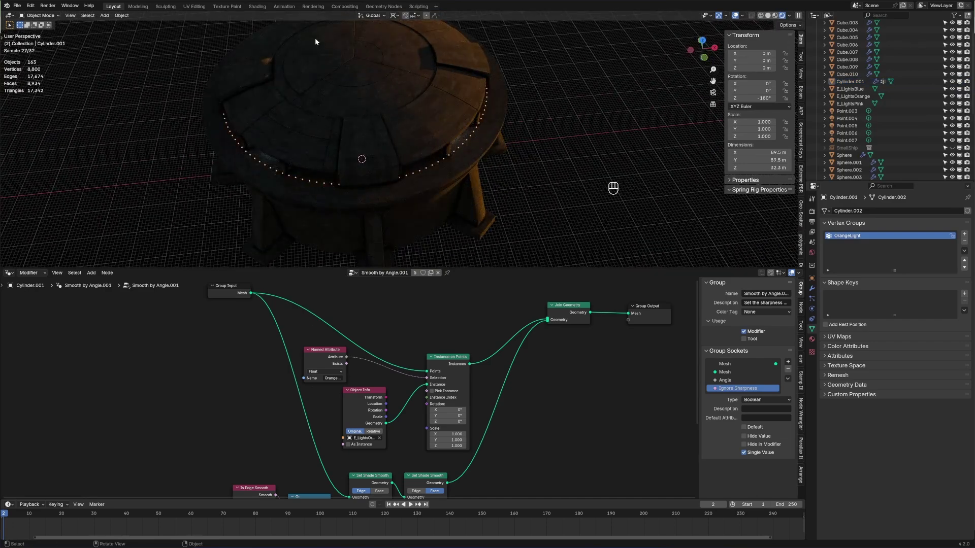
middle_click_drag(315, 41, 415, 246, "shift")
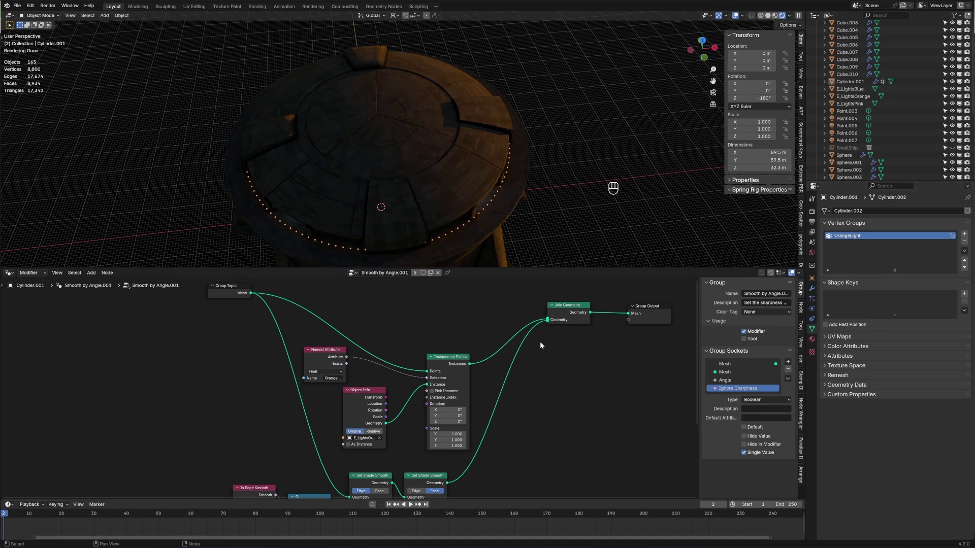
middle_click_drag(518, 218, 525, 182, "shift")
mouse_move(444, 406)
middle_mouse_down()
mouse_move(443, 374)
mouse_move(448, 415)
middle_mouse_up()
middle_click_drag(227, 336, 207, 284)
middle_click_drag(526, 336, 504, 438)
left_click_drag(662, 397, 608, 364)
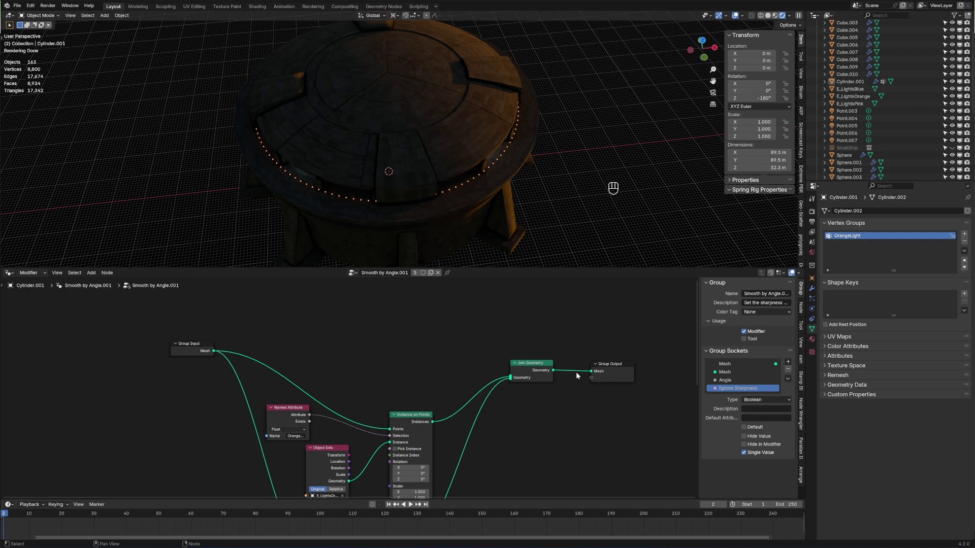
scroll(499, 199, "down", 4)
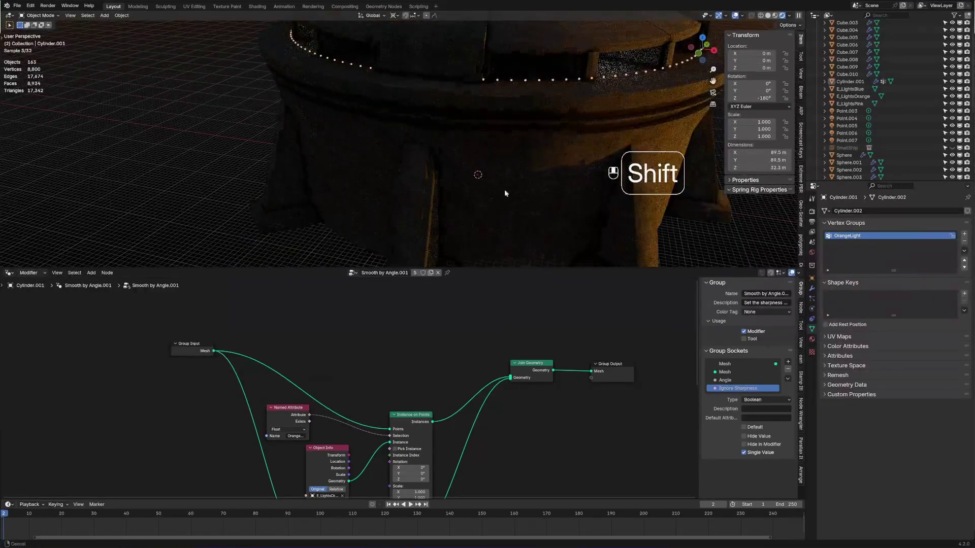
middle_click_drag(504, 190, 490, 171, "shift")
middle_click_drag(572, 172, 488, 181, "shift")
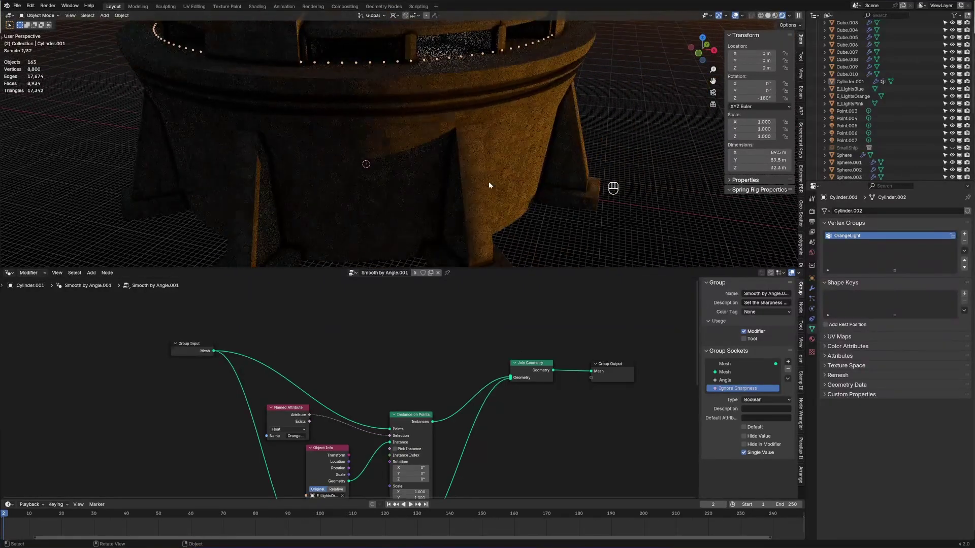
Step: Cut five edge loops around the main body's lower wall in Edit Mode and bevel them into horizontal bands
left_click(376, 190)
key("Tab")
key("ctrl+r")
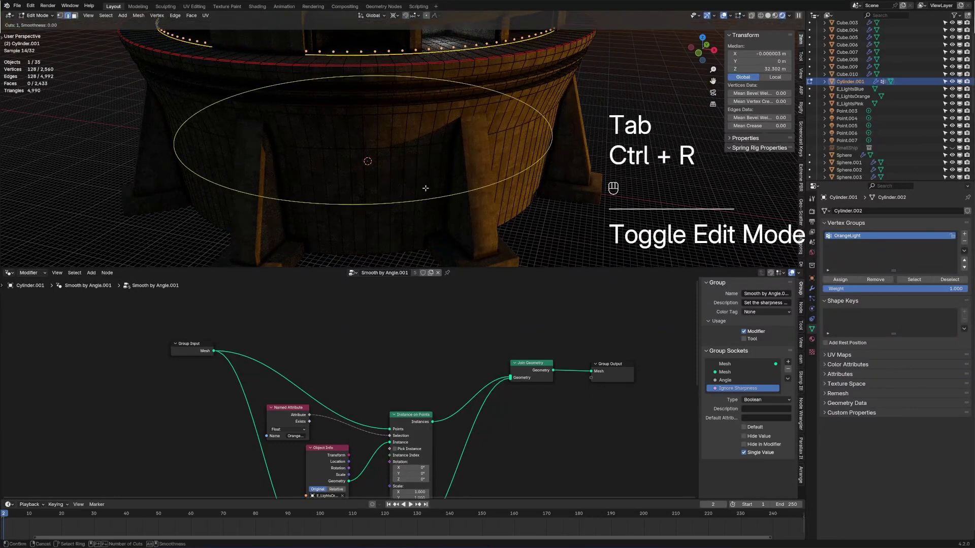
scroll(426, 188, "up", 2)
scroll(425, 188, "up", 2)
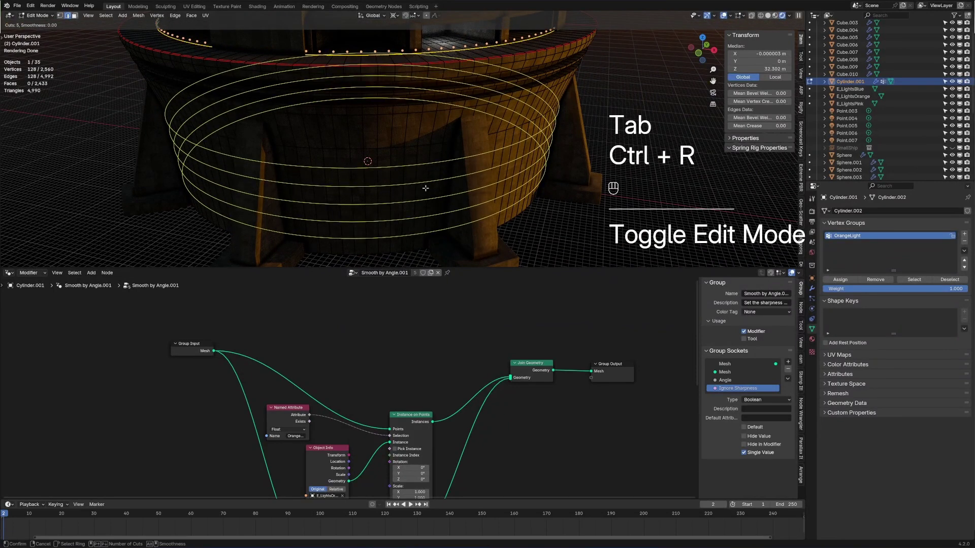
left_click(426, 188)
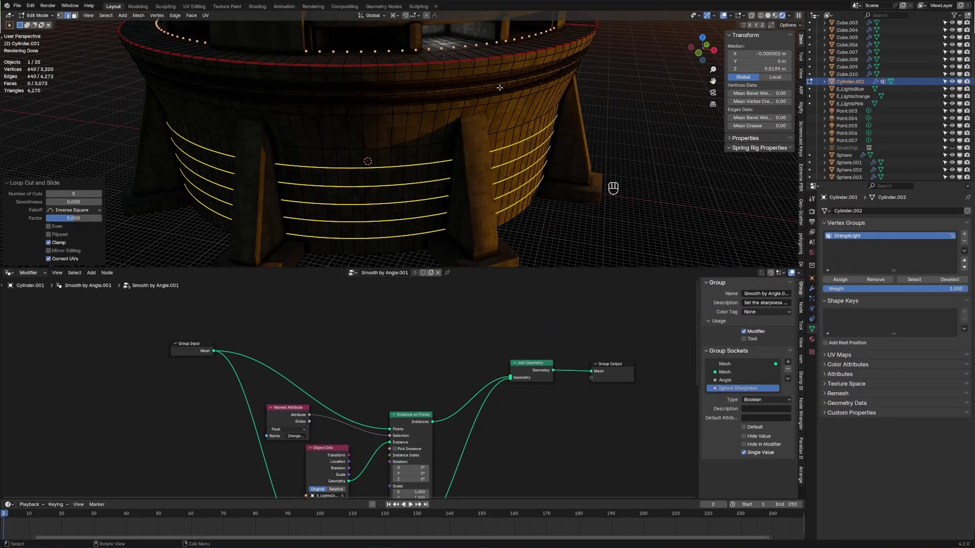
key("ctrl+b")
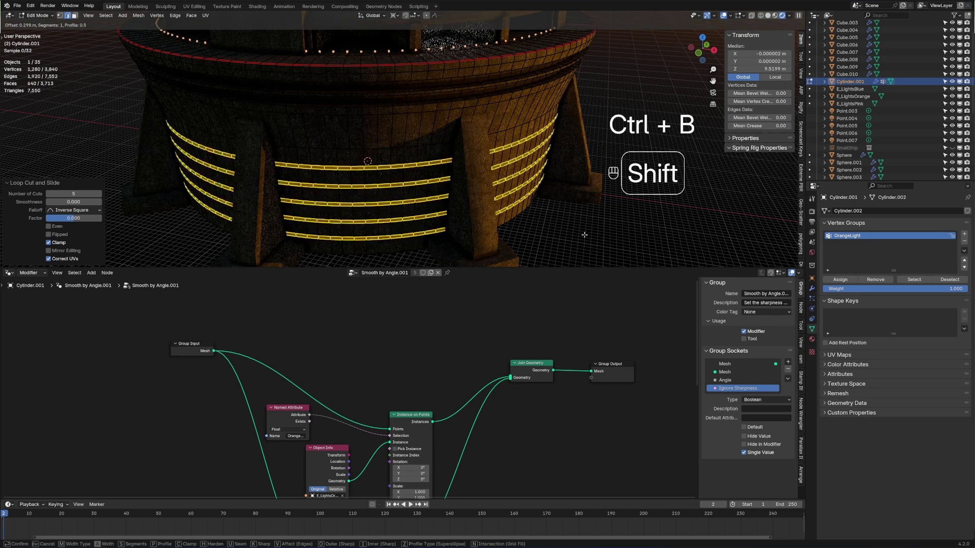
left_click(615, 249)
Step: Extrude the five bands and scale them inward to 0.976 in X and Y only, then return to Object Mode
key("e")
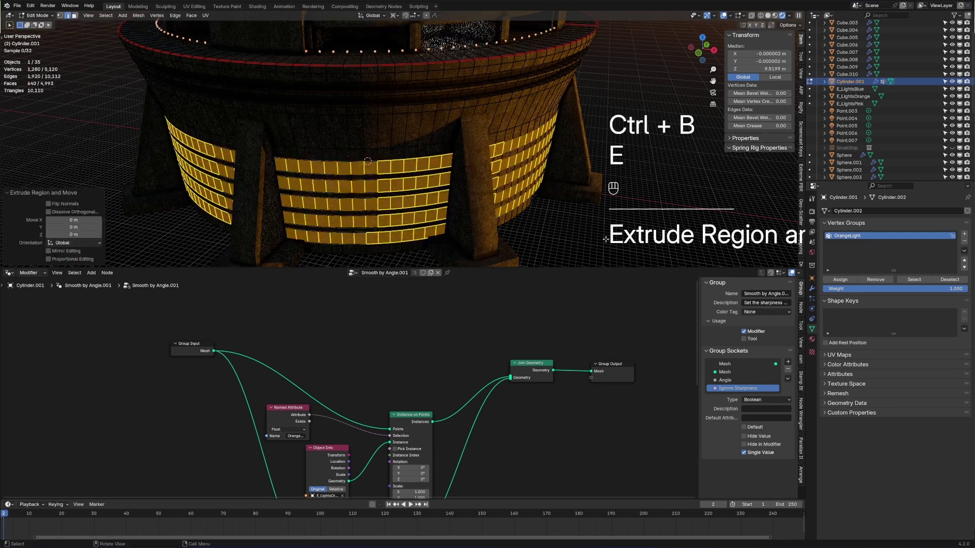
key("s")
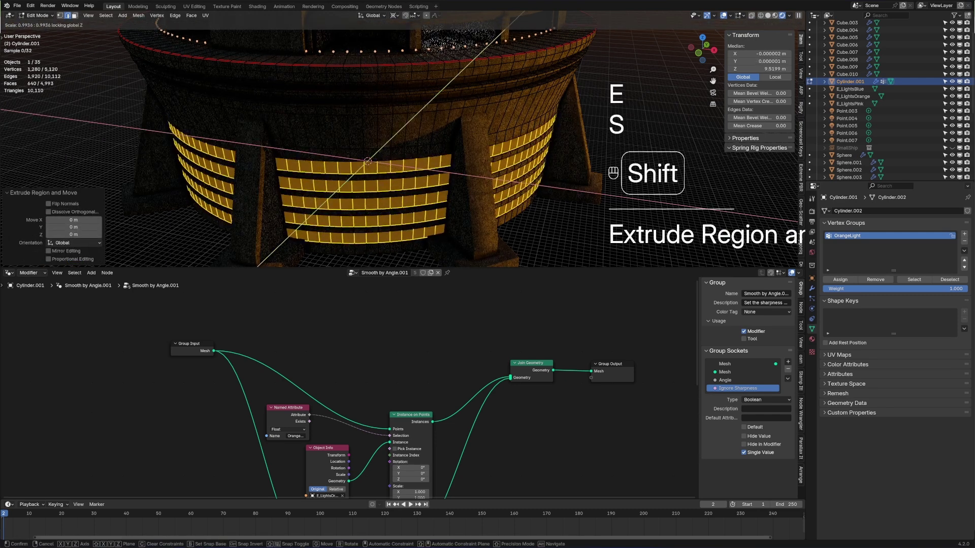
left_click(545, 208, "shift")
scroll(389, 211, "down", 4)
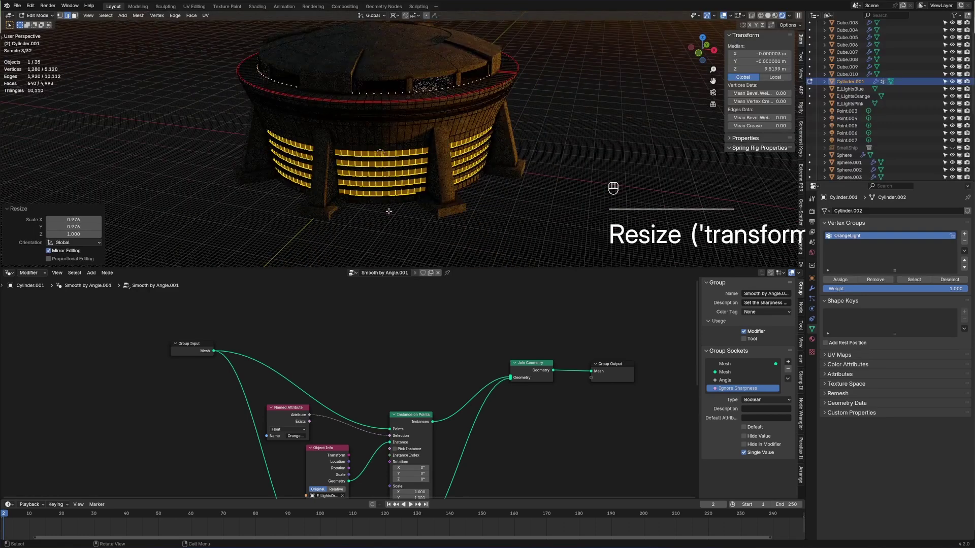
scroll(333, 204, "up", 4)
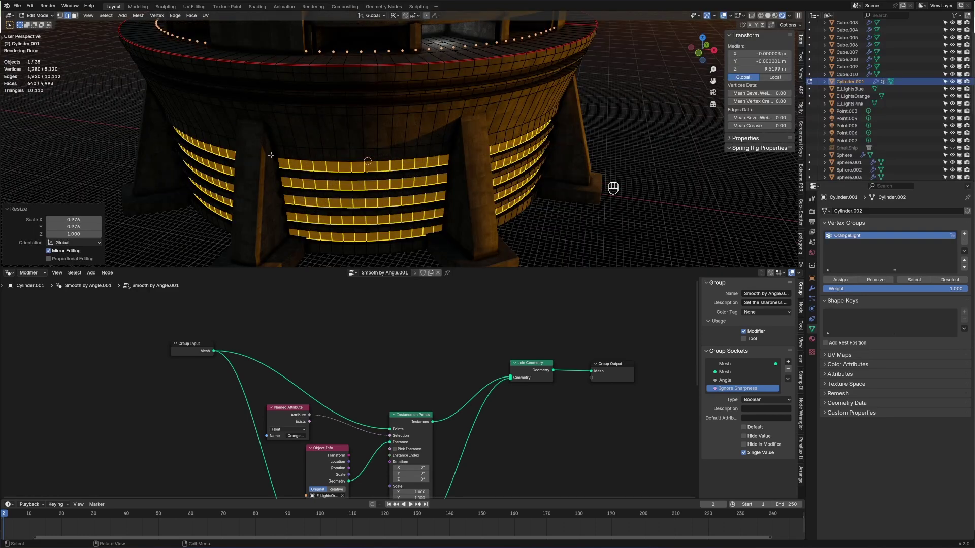
key("Tab")
Step: Add a cylinder mesh with 128 vertices at the scene's centre
scroll(270, 154, "down", 4)
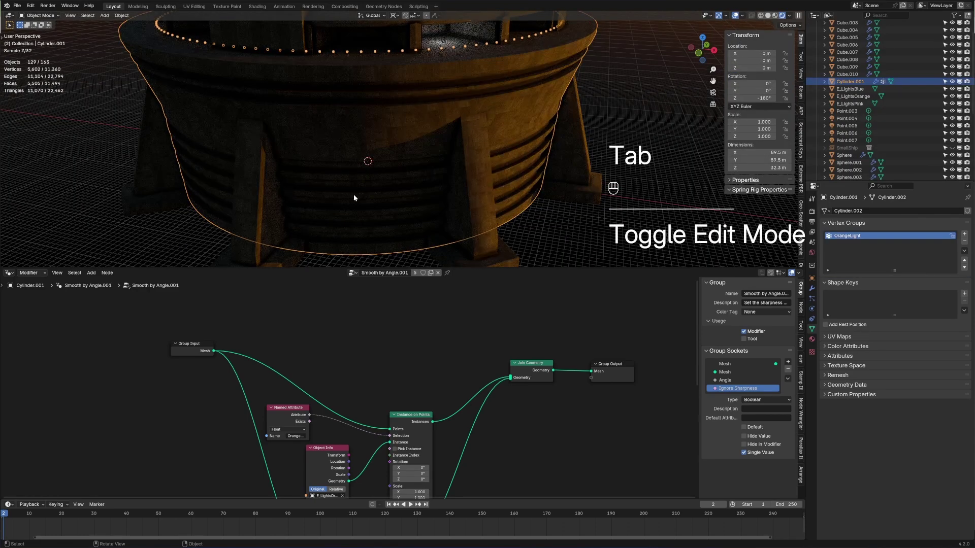
scroll(353, 194, "down", 2)
key("shift+a")
mouse_move(426, 212)
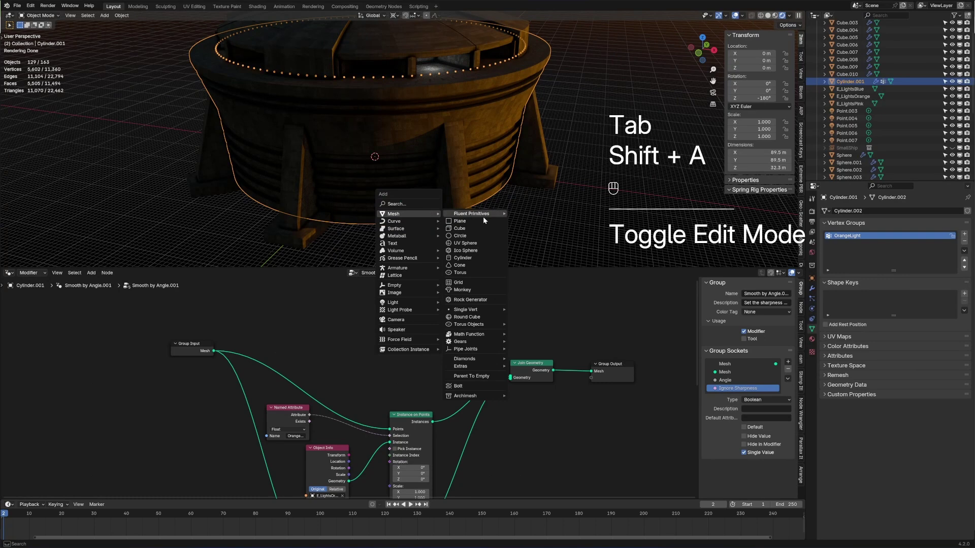
left_click(464, 257)
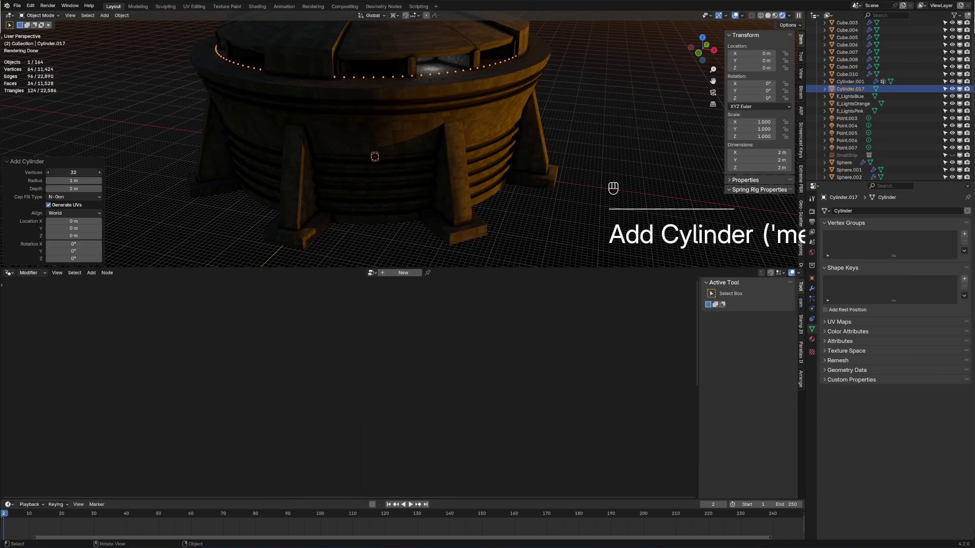
key("Return")
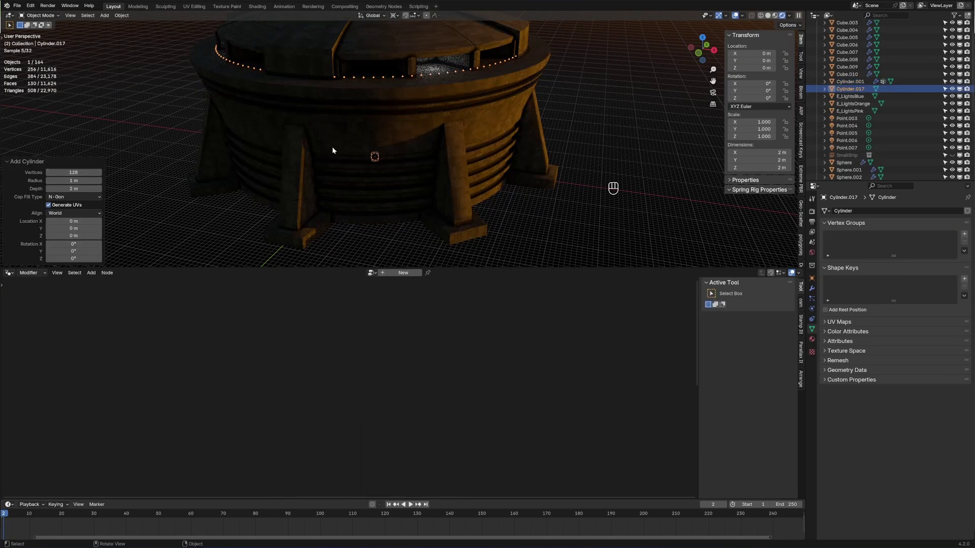
Step: Scale the new cylinder's whole mesh up by 37.736 in Edit Mode to nearly fill the building
key("Tab")
key("Tab")
key("Tab")
key("Tab")
key("Tab")
key("s")
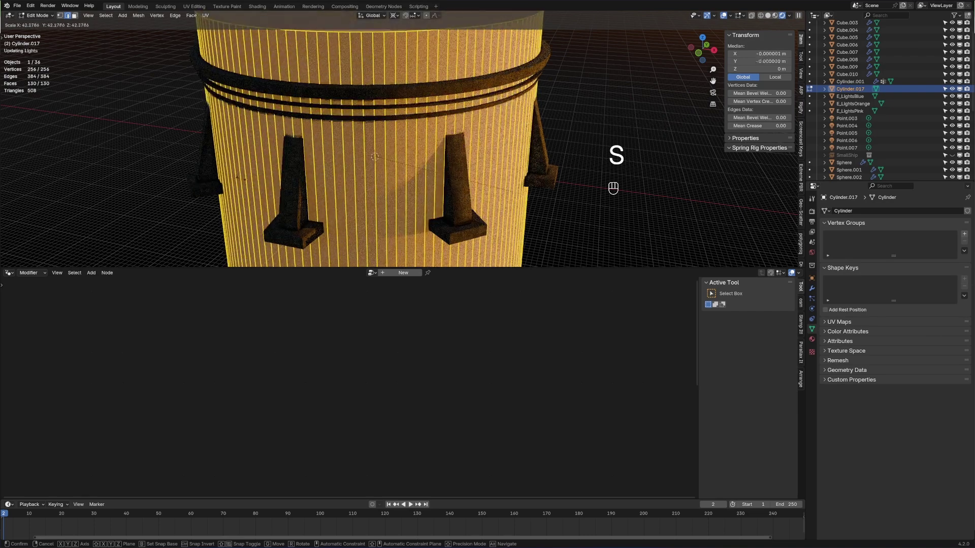
left_click(722, 168)
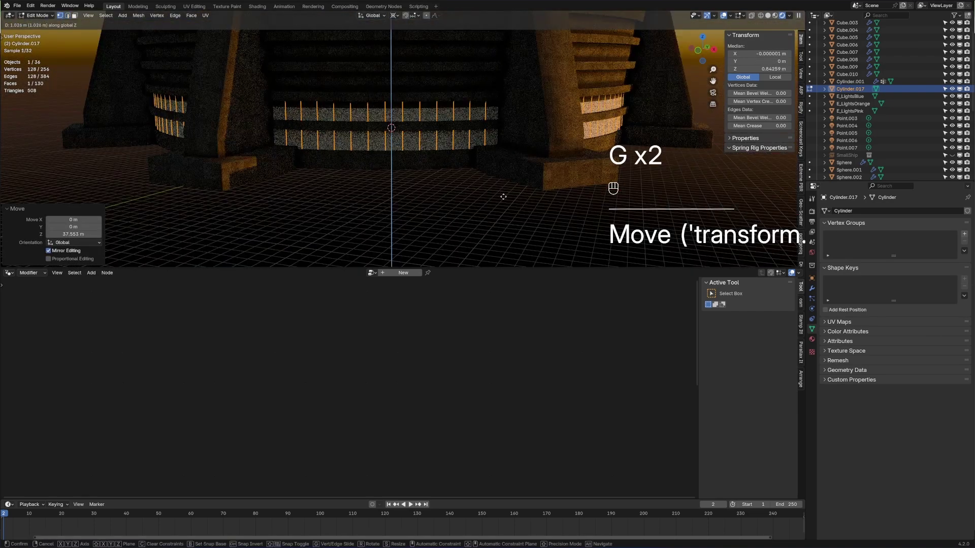
Step: Select the cylinder's top face and scale it outward by 1.068 and again by 1.018
left_click(503, 196)
middle_click_drag(487, 112, 461, 141, "shift")
scroll(477, 172, "down", 4)
left_click(451, 105, "alt")
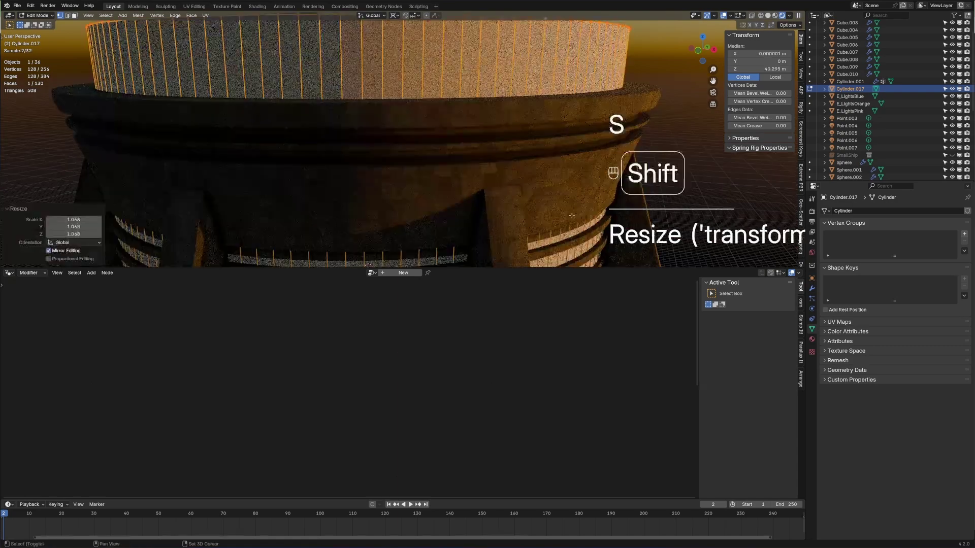
middle_click_drag(559, 238, 562, 146, "shift")
scroll(563, 146, "up", 1)
key("s")
left_click(566, 145)
middle_click_drag(554, 51, 574, 204, "shift")
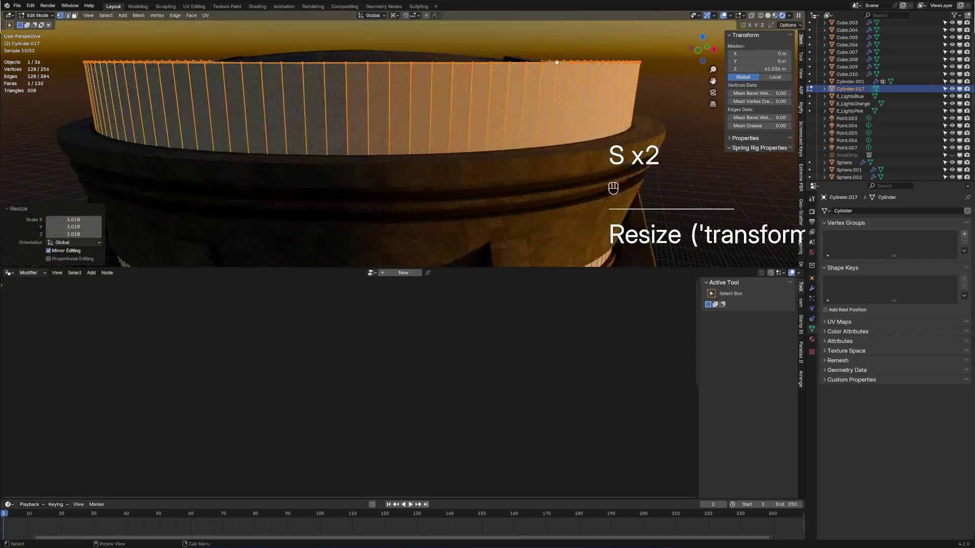
Step: Lower the cylinder's top face by 19.592 m along Z and scale it by 0.969 to sit behind the wall bands
scroll(550, 78, "down", 3)
key("g")
key("z")
left_click(566, 166)
middle_click_drag(567, 167, 568, 76, "shift")
scroll(569, 76, "up", 3)
key("s")
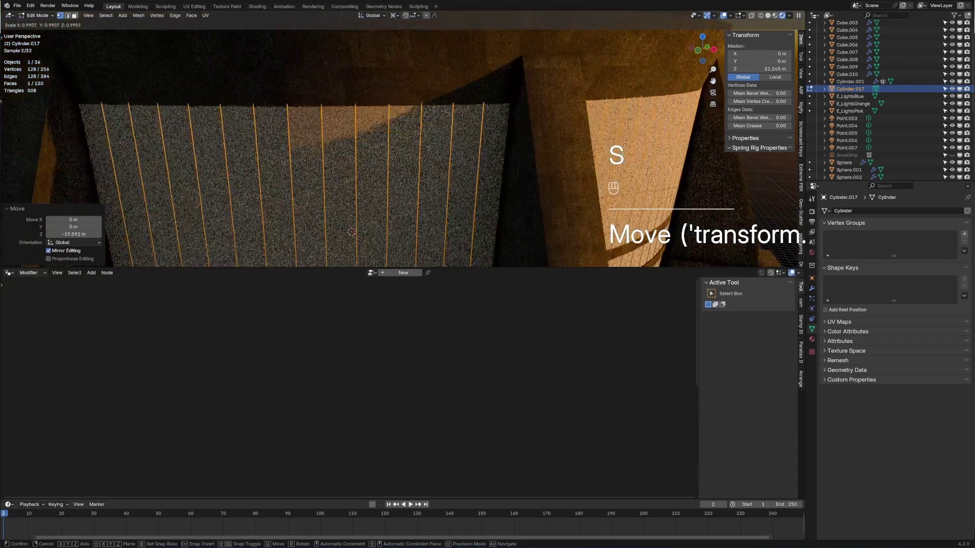
left_click(609, 186)
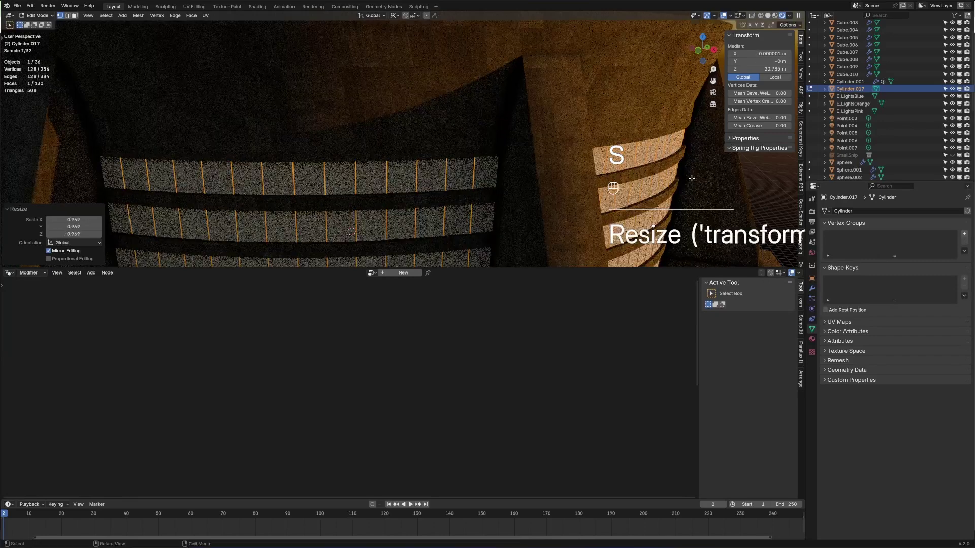
Step: Extrude the inner cylinder's top face 3.4488 m upward along Z
scroll(609, 186, "down", 3)
scroll(572, 147, "down", 1)
key("e")
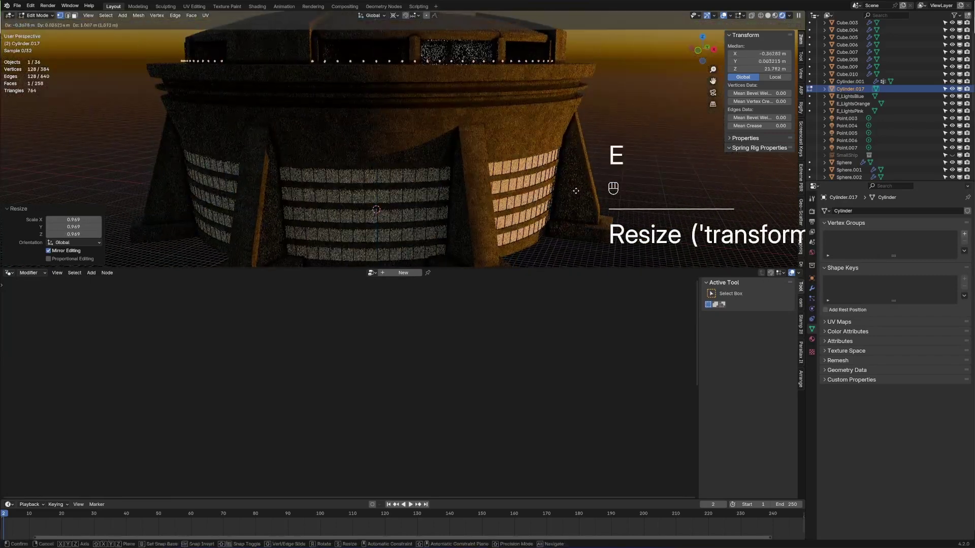
key("z")
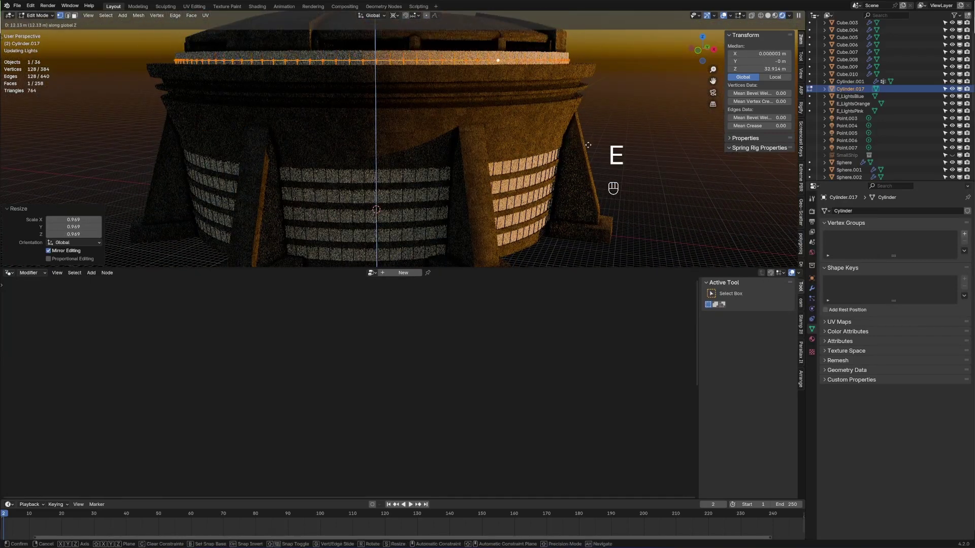
left_click(587, 182)
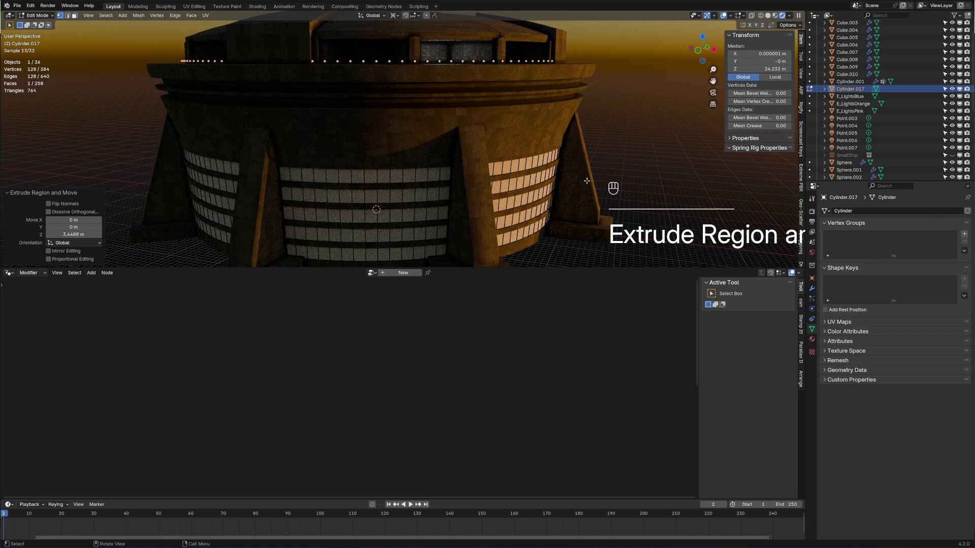
Step: Raise the cylinder's top face in the right view, then extrude it in place and scale it outward by 1.020 in X and Y
key("KP_3")
middle_click_drag(489, 181, 478, 248, "shift")
scroll(439, 146, "up", 4)
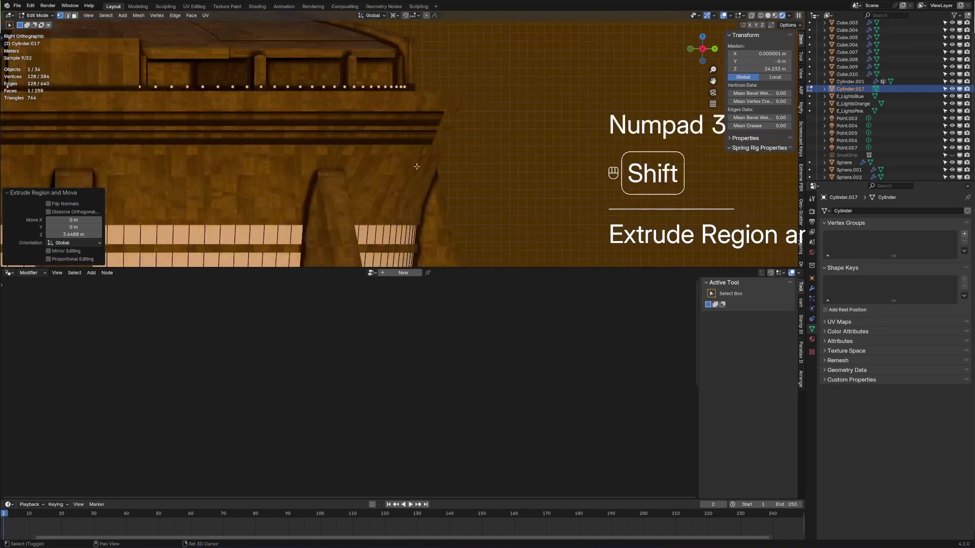
middle_click_drag(417, 167, 579, 152, "shift")
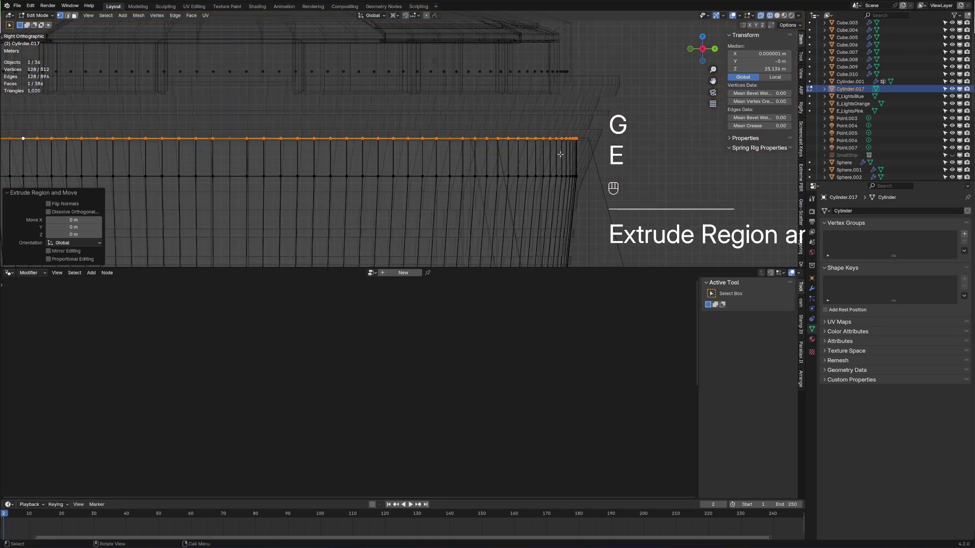
key("s")
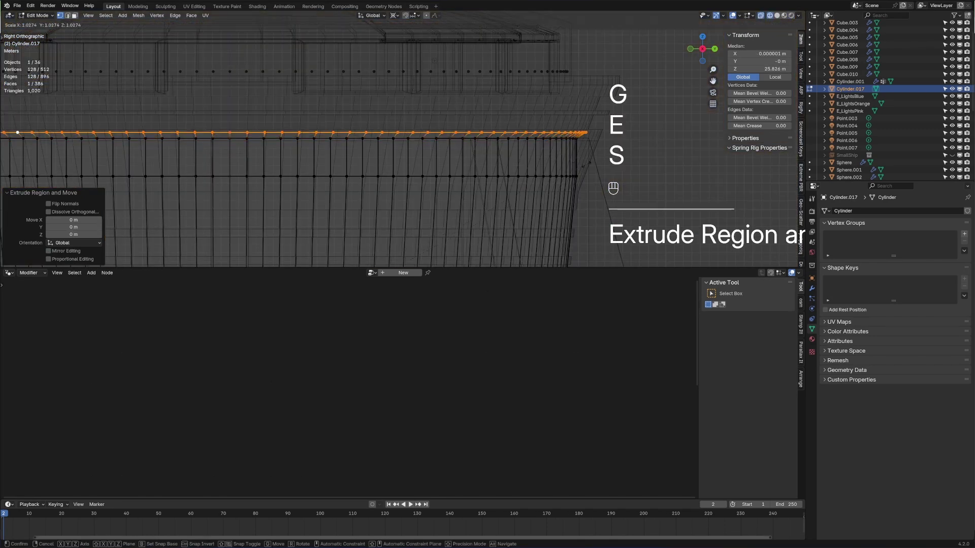
left_click(589, 165)
Step: Extrude the widened top face upward along Z inside the upper rim and scale it in X and Y only
key("e")
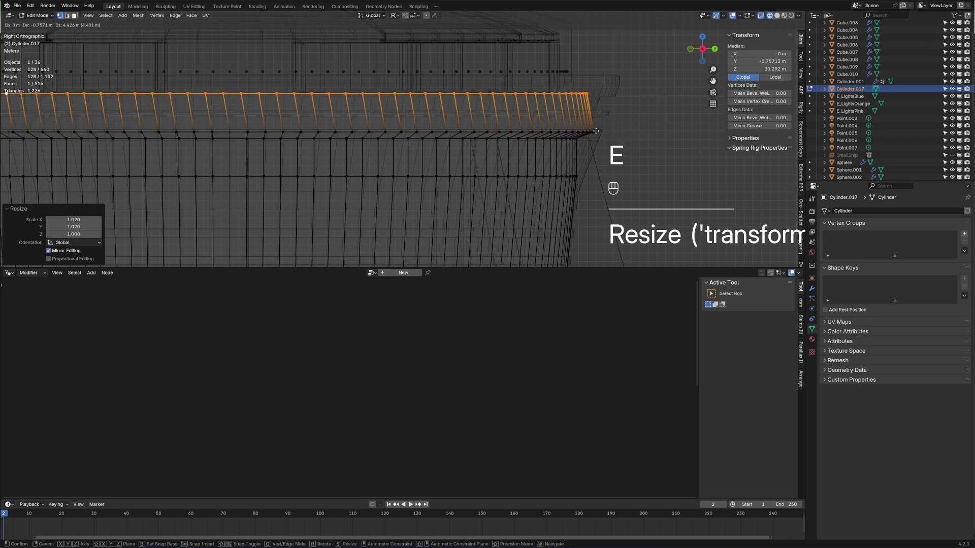
key("z")
left_click(597, 128)
key("s")
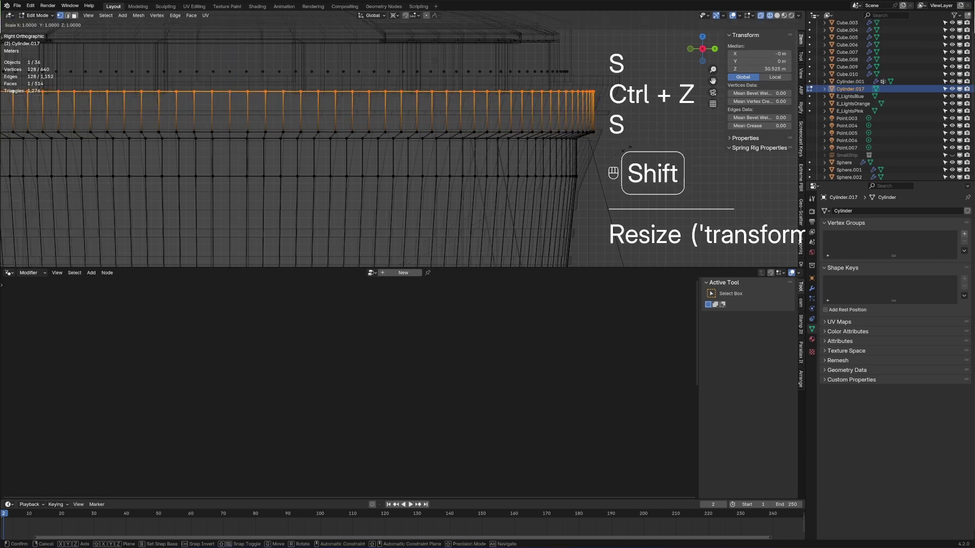
key("shift+z")
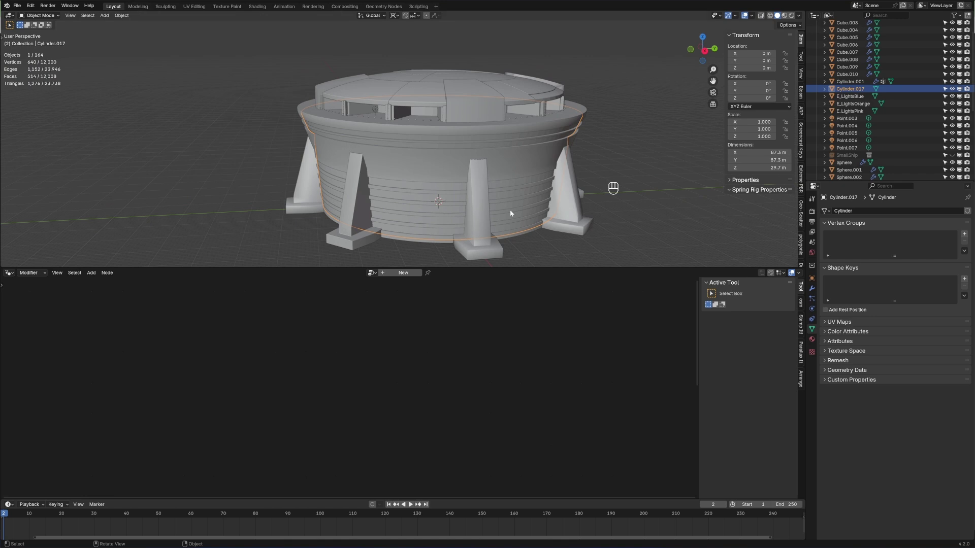
Step: Open the Shader Editor for the inner cylinder, assign it the TEX_BuildingLights material and select its image texture node
left_click(9, 272)
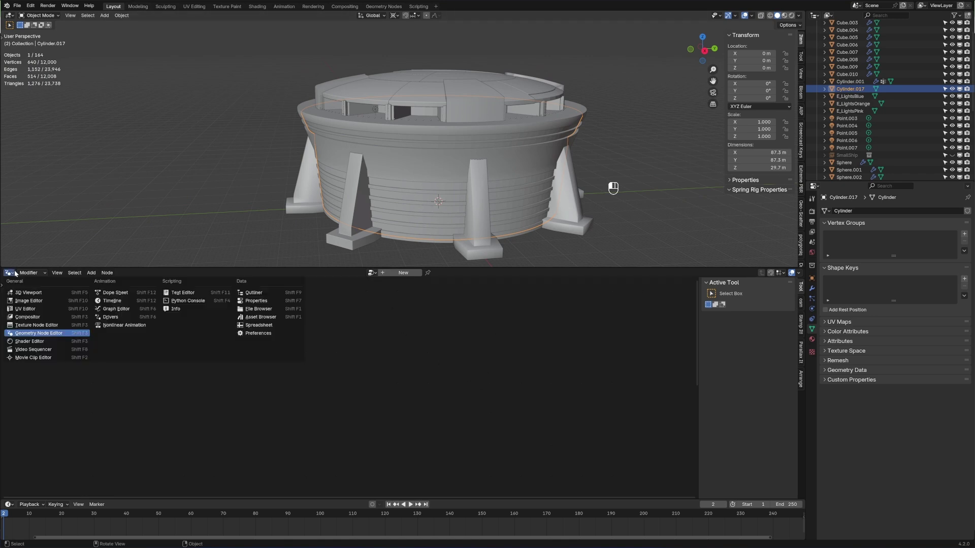
left_click(29, 341)
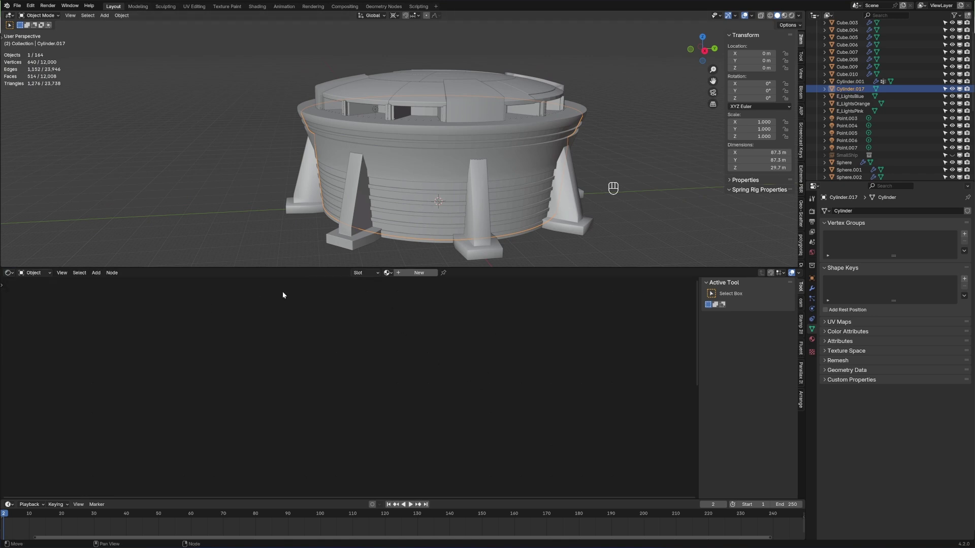
left_click(387, 273)
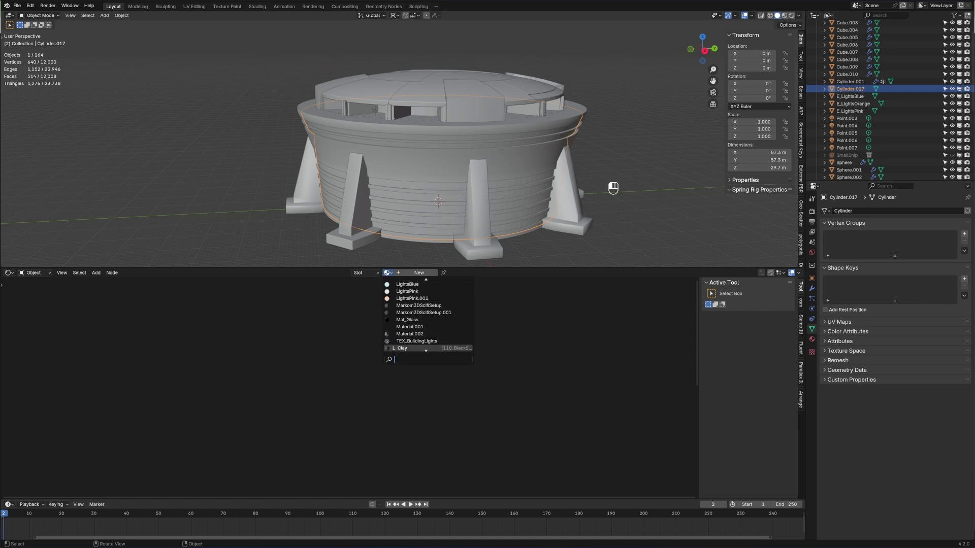
left_click(409, 348)
middle_click_drag(336, 367, 443, 289)
left_click(165, 347)
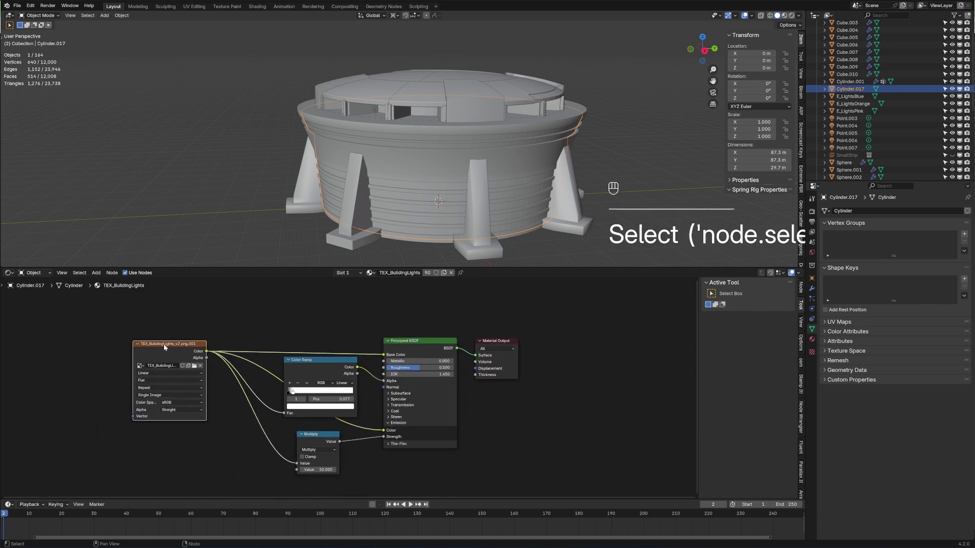
middle_click_drag(173, 347, 271, 341)
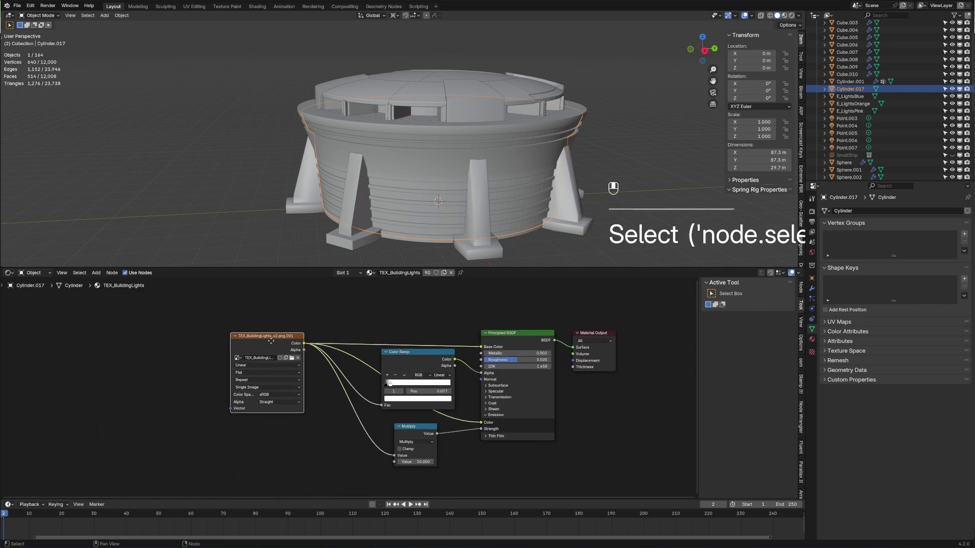
Step: Examine the building lights texture image and the cylinder's node setup in the Shading workspace
left_click(260, 7)
left_click_drag(148, 279, 326, 274)
scroll(508, 241, "down", 4)
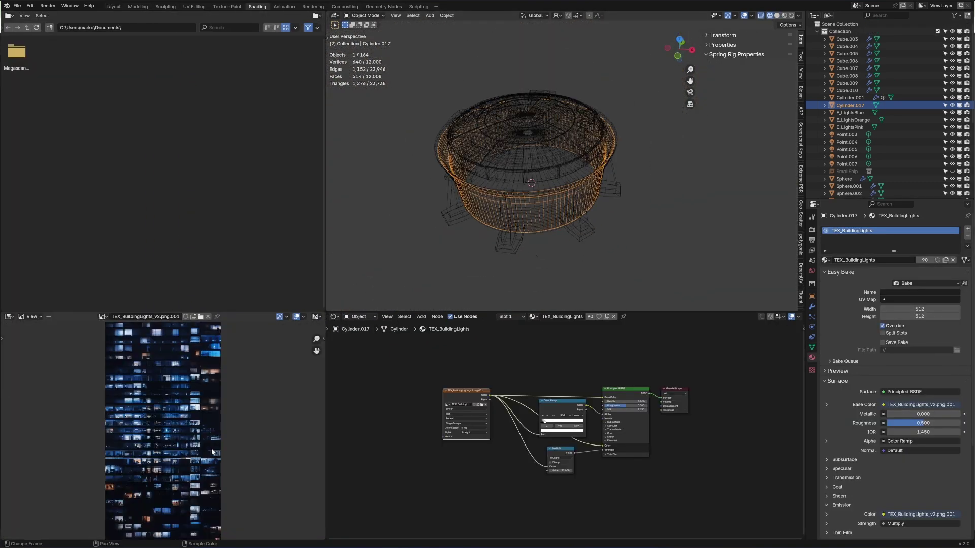
middle_click_drag(208, 440, 222, 401)
scroll(223, 398, "down", 1)
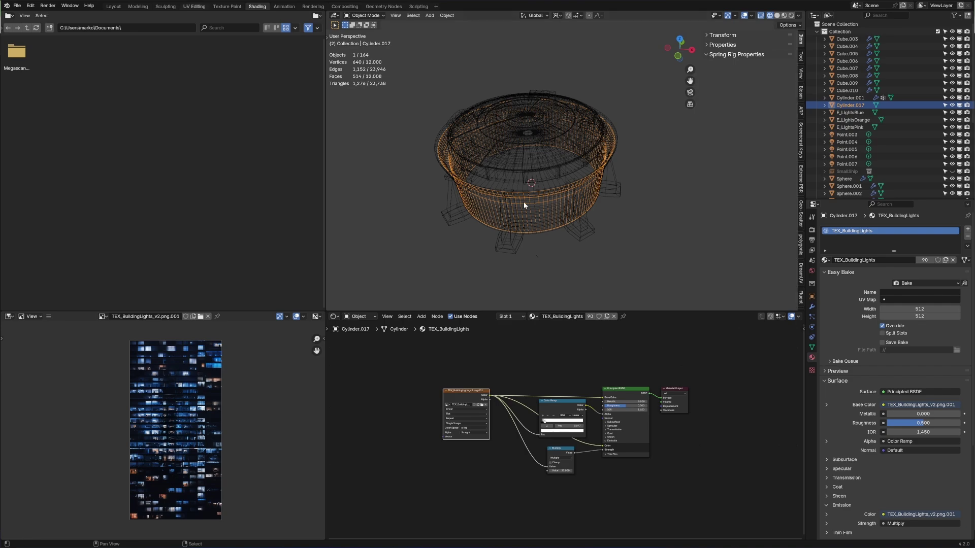
Step: In the UV Editing workspace, unwrap the cylinder's whole mesh with Cylinder Projection from the right view
left_click(193, 7)
key("Tab")
mouse_move(541, 358)
middle_mouse_down()
mouse_move(553, 325)
mouse_move(665, 324)
mouse_move(599, 333)
mouse_move(529, 323)
middle_mouse_up()
scroll(553, 325, "up", 1)
scroll(633, 324, "down", 5)
key("Tab")
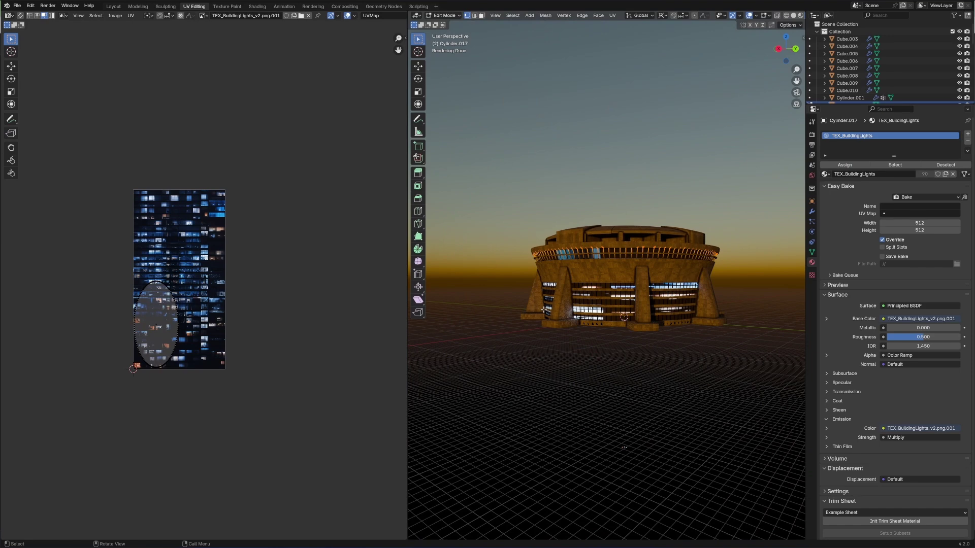
key("a")
key("KP_3")
key("u")
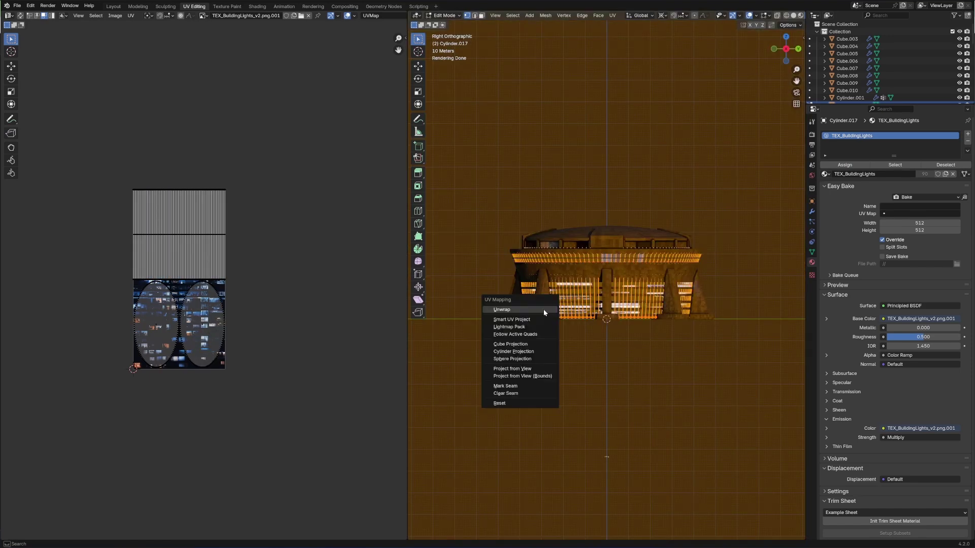
left_click(513, 352)
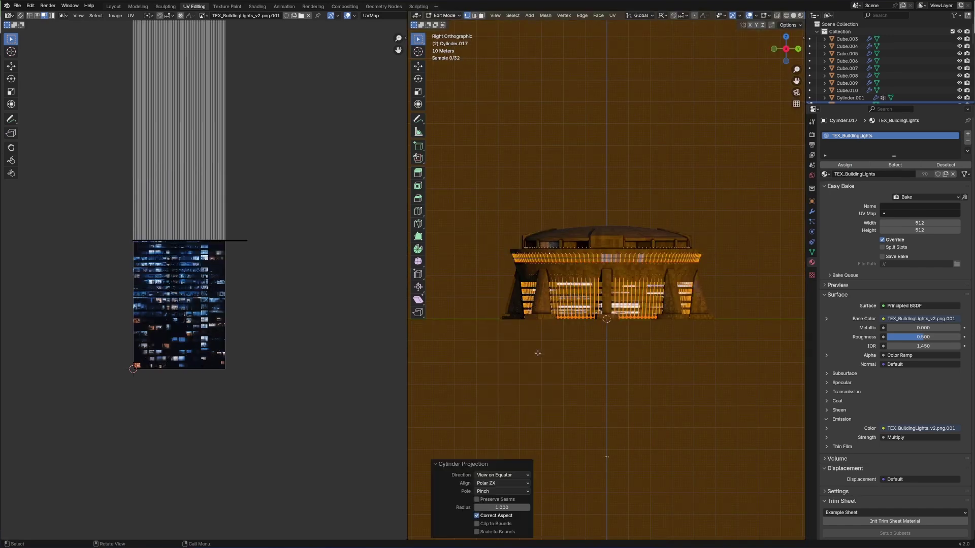
Step: Shift the cylinder's UVs along Y and shrink their height by scaling along Y
key("g")
key("y")
left_click(190, 83)
scroll(191, 82, "down", 8)
key("s")
key("y")
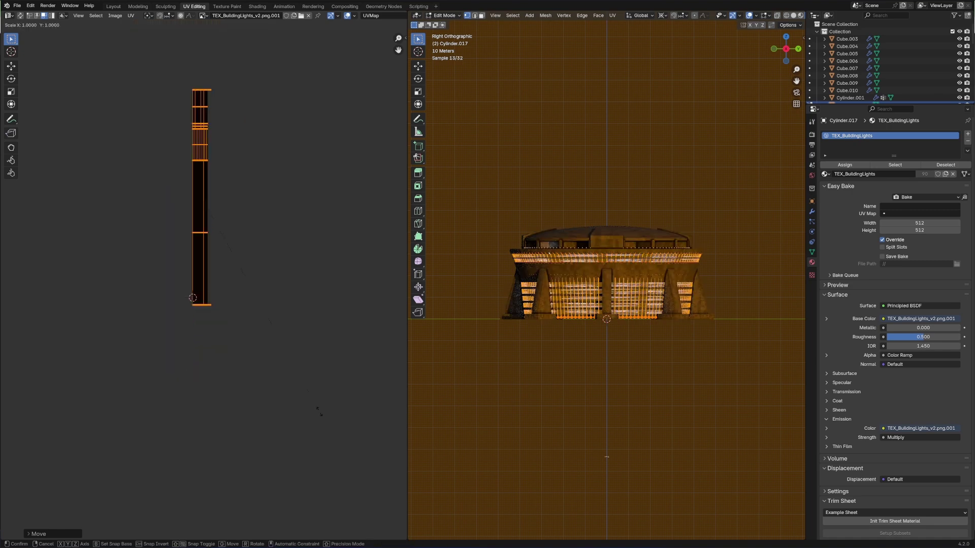
left_click(217, 228)
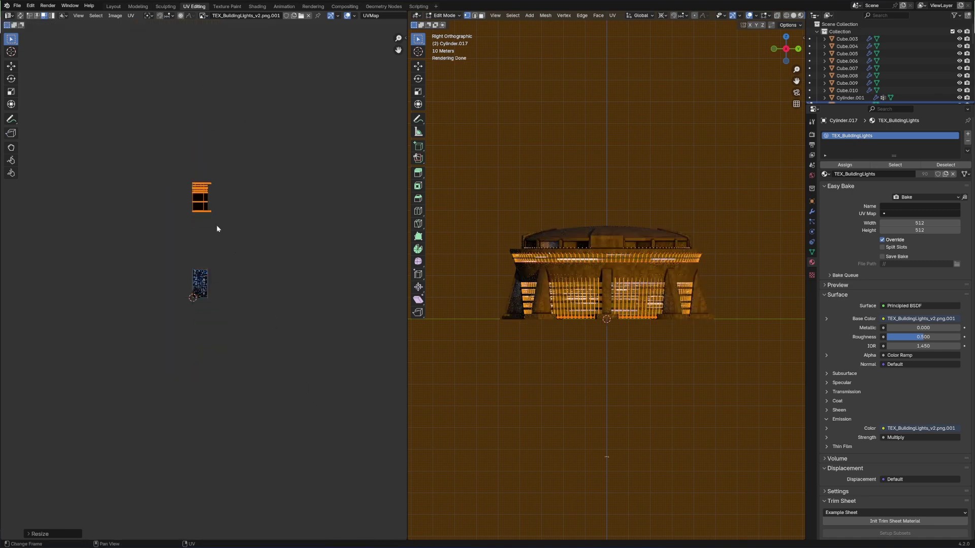
Step: Move the cylinder's UVs along Y onto the building lights texture
key("g")
key("y")
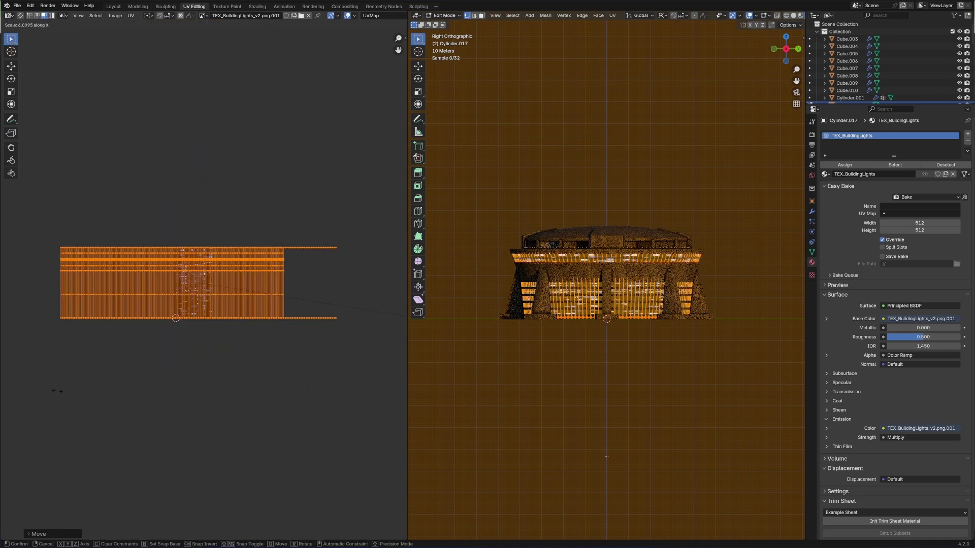
left_click(53, 394)
key("Tab")
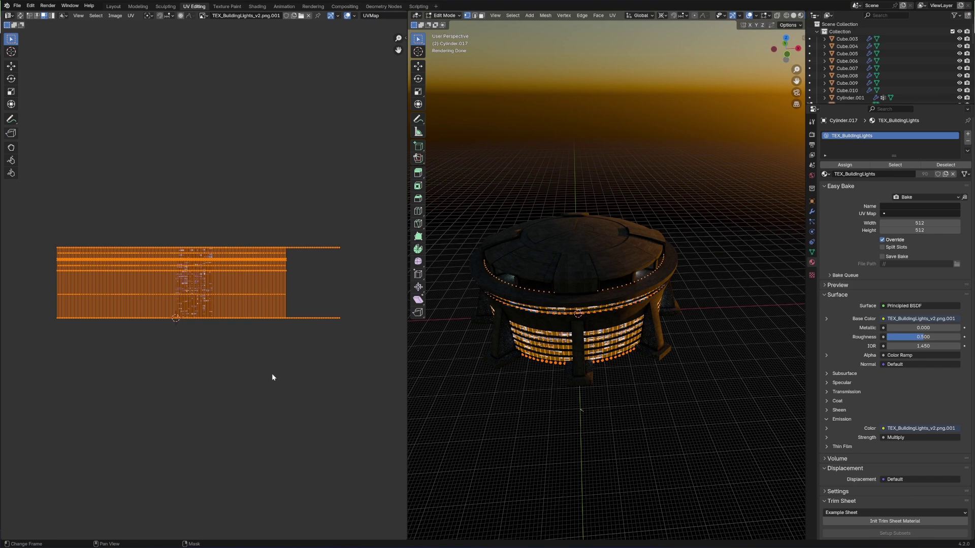
Step: Scale the cylinder's UVs down uniformly, widen them along X, and return to Object Mode
key("s")
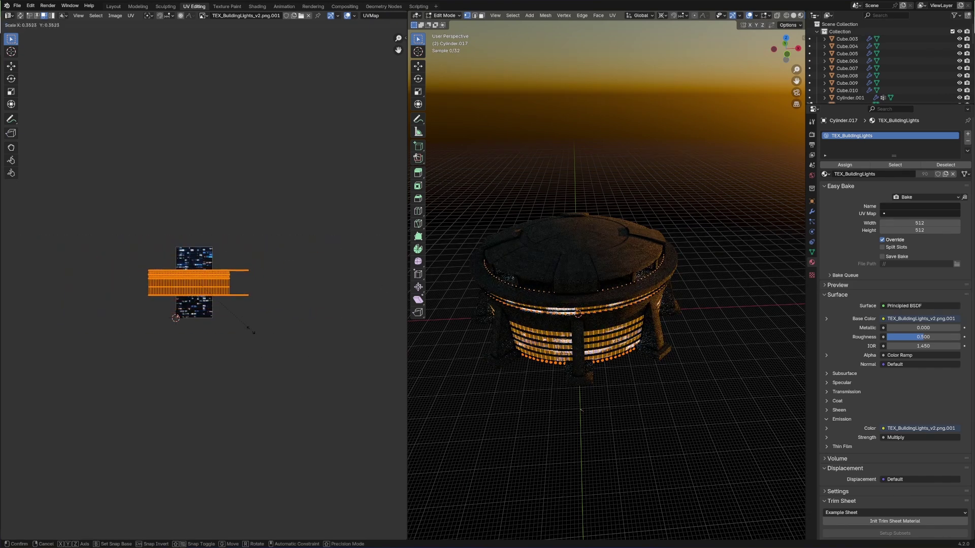
left_click(123, 395)
key("s")
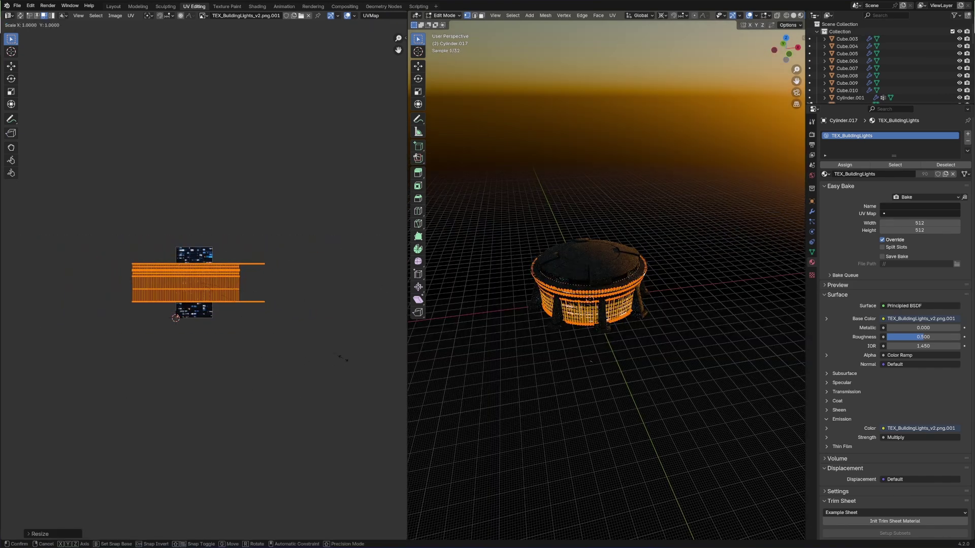
key("x")
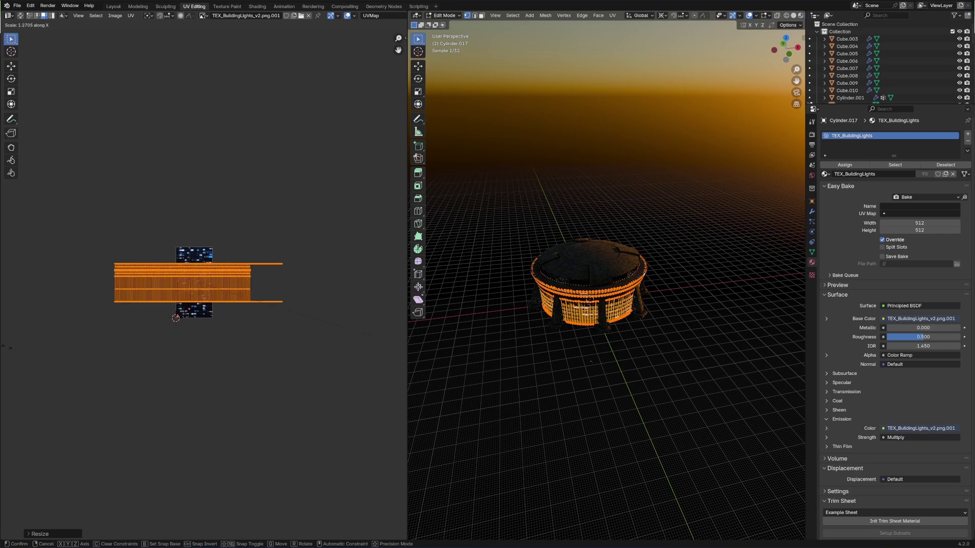
left_click(376, 172)
key("Tab")
middle_click_drag(413, 81, 422, 76)
scroll(423, 77, "up", 1)
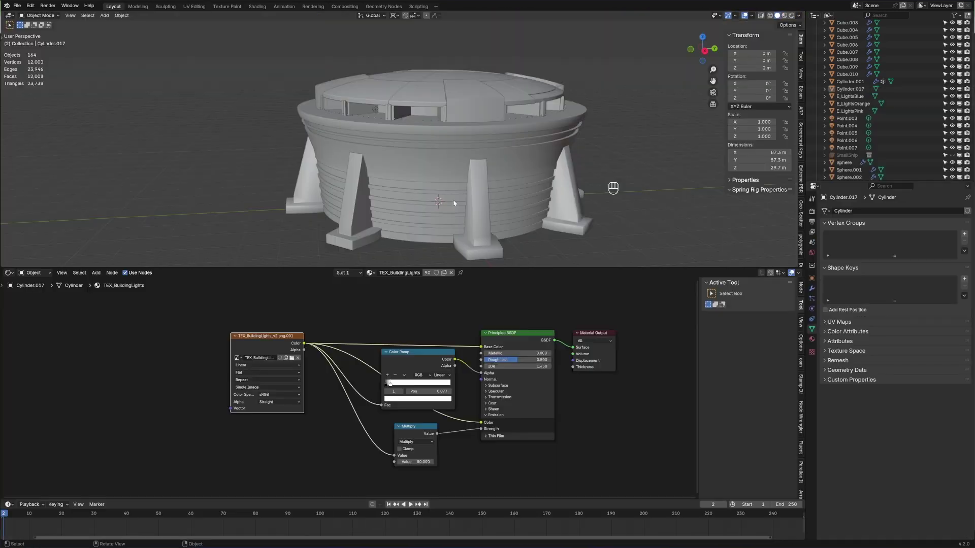
Step: Look through the scene camera and set the output resolution to 1920 by 1080 px
middle_click_drag(453, 200, 450, 219)
scroll(452, 231, "down", 5)
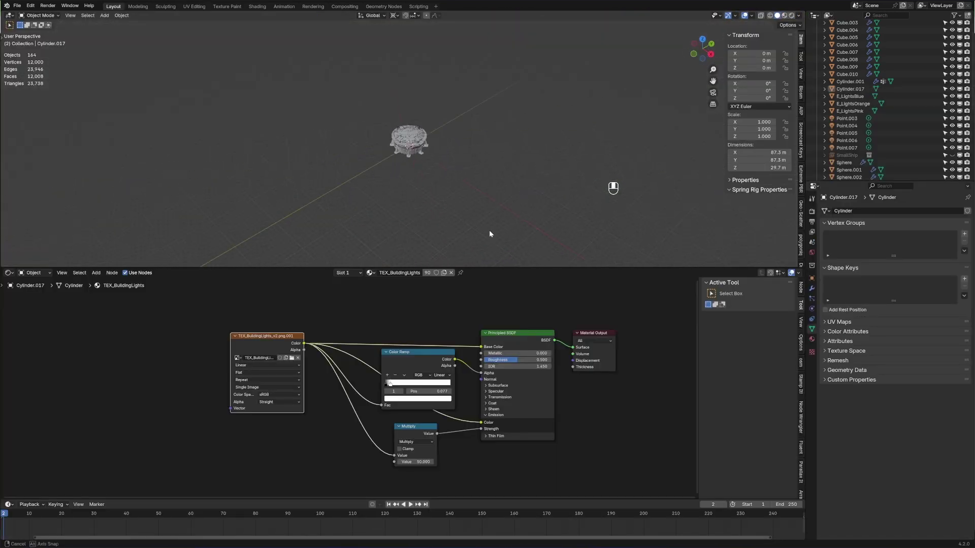
key("KP_0")
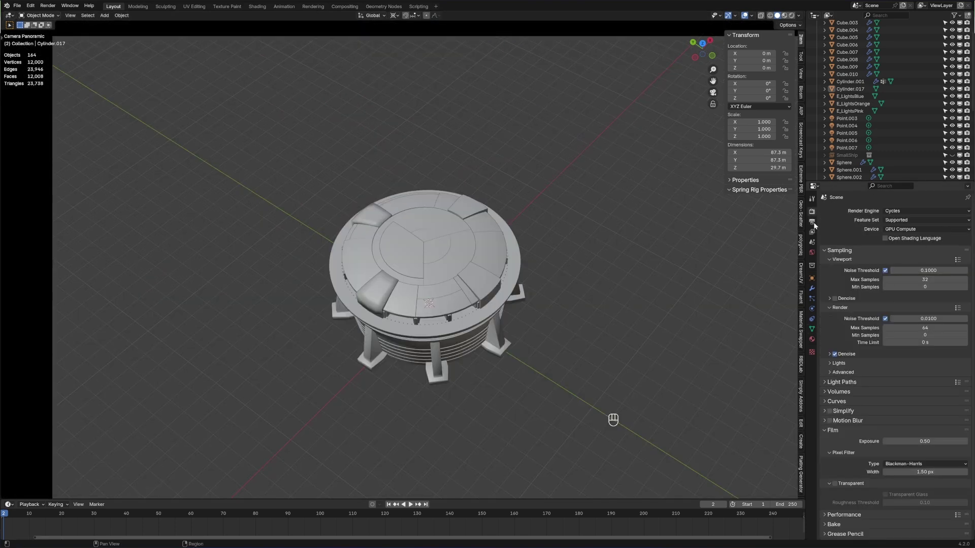
left_click(812, 222)
left_click(925, 221)
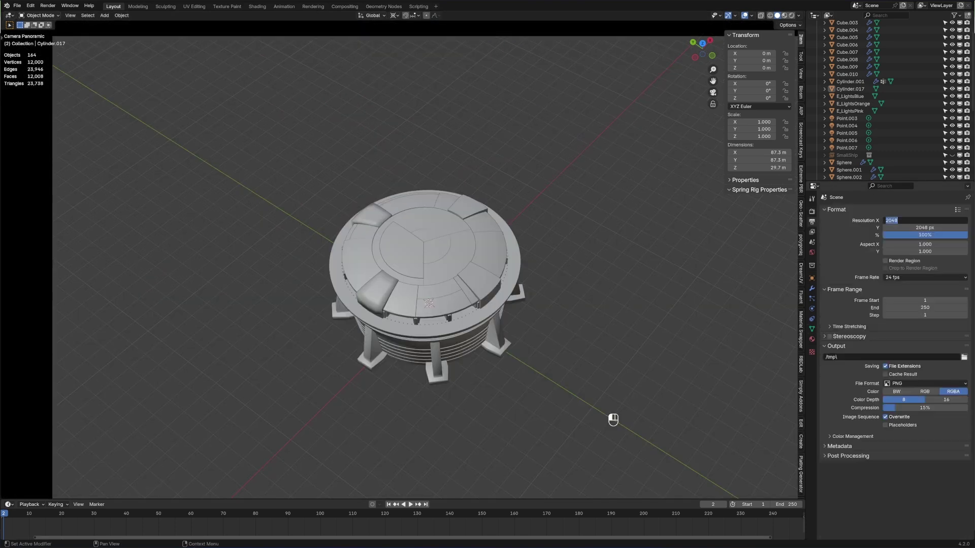
type("1920")
key("Tab")
type("1080")
key("Return")
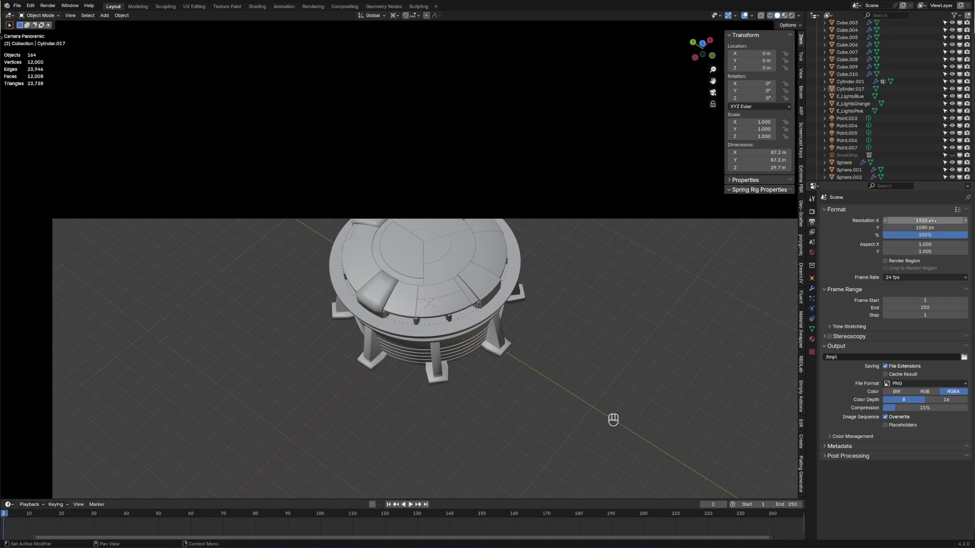
Step: Enable the Scene collection and delete the concept reference image standing behind the building
scroll(519, 324, "down", 4)
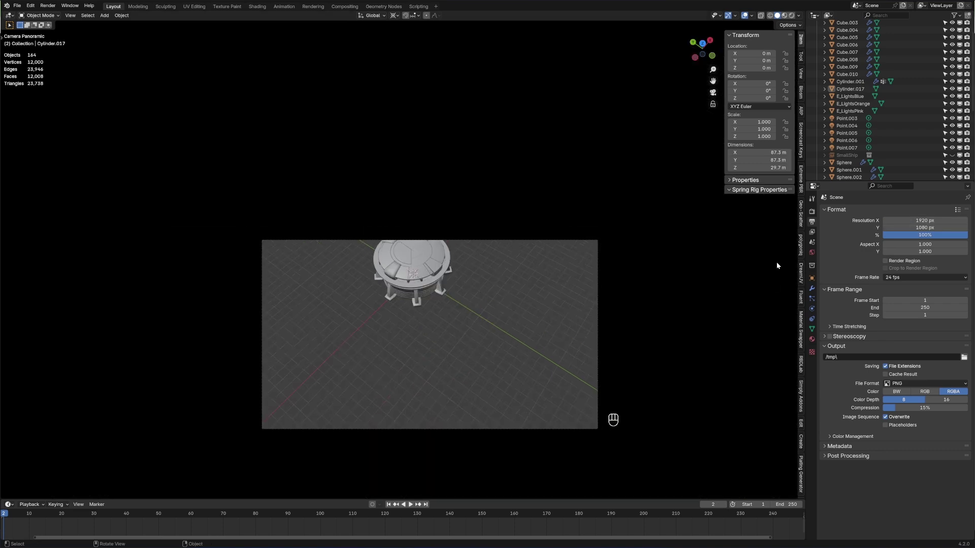
middle_click_drag(776, 262, 473, 263)
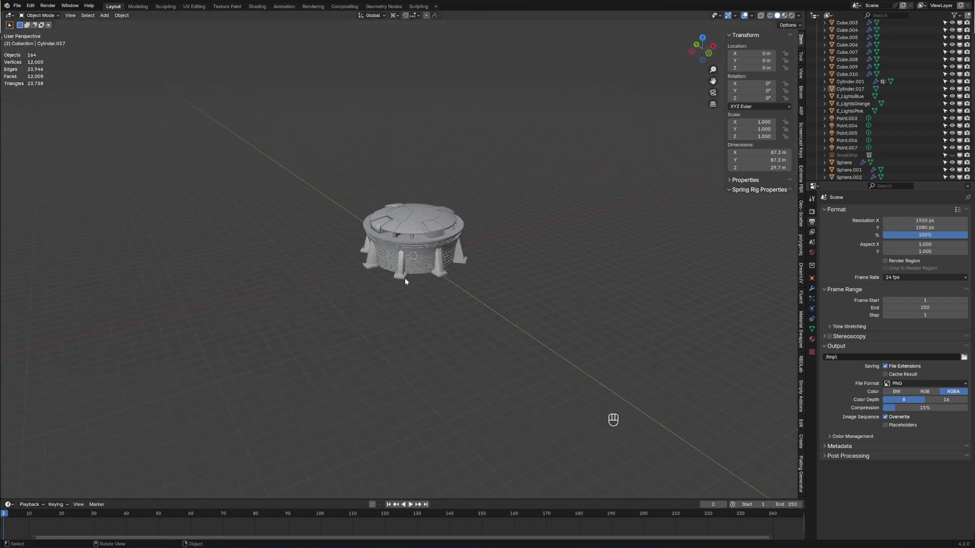
scroll(918, 126, "up", 5)
left_click(817, 32)
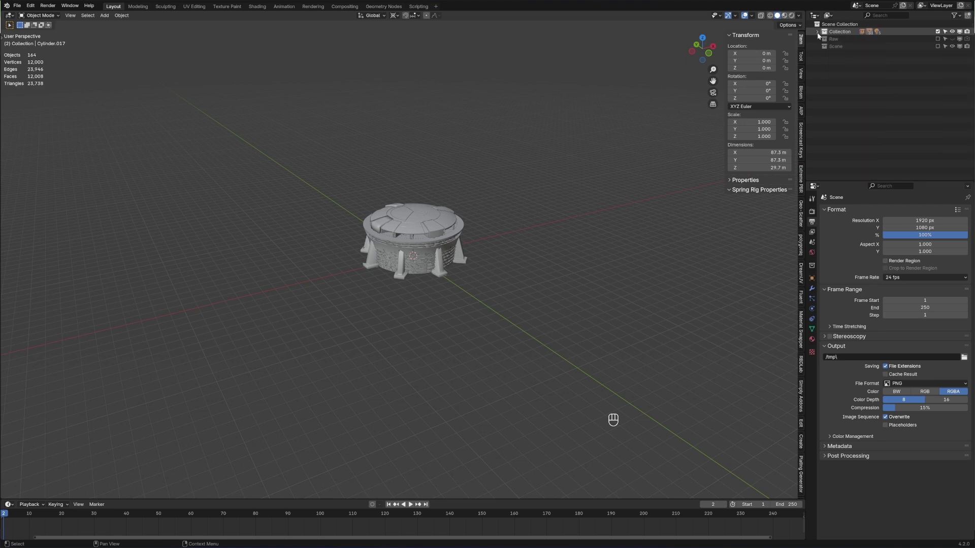
left_click(937, 46)
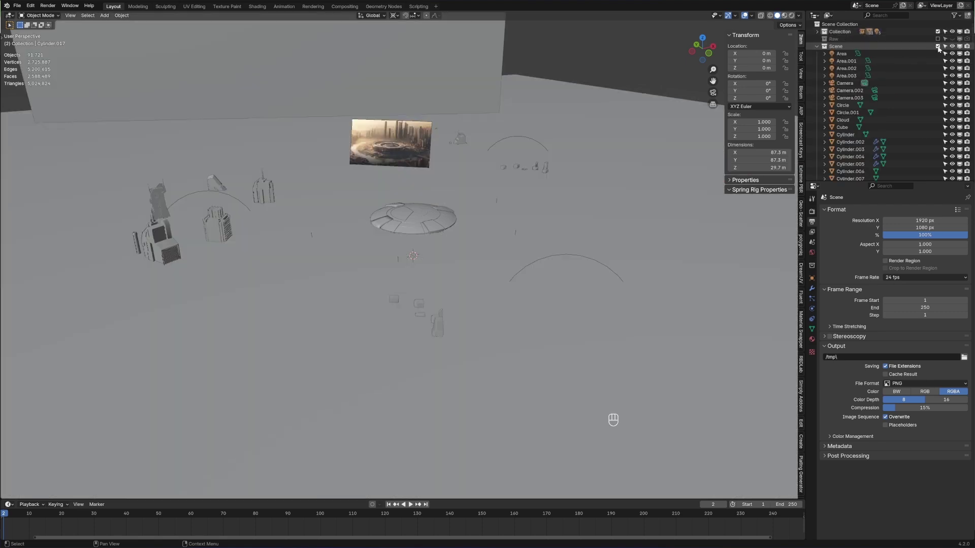
left_click(361, 97)
key("Delete")
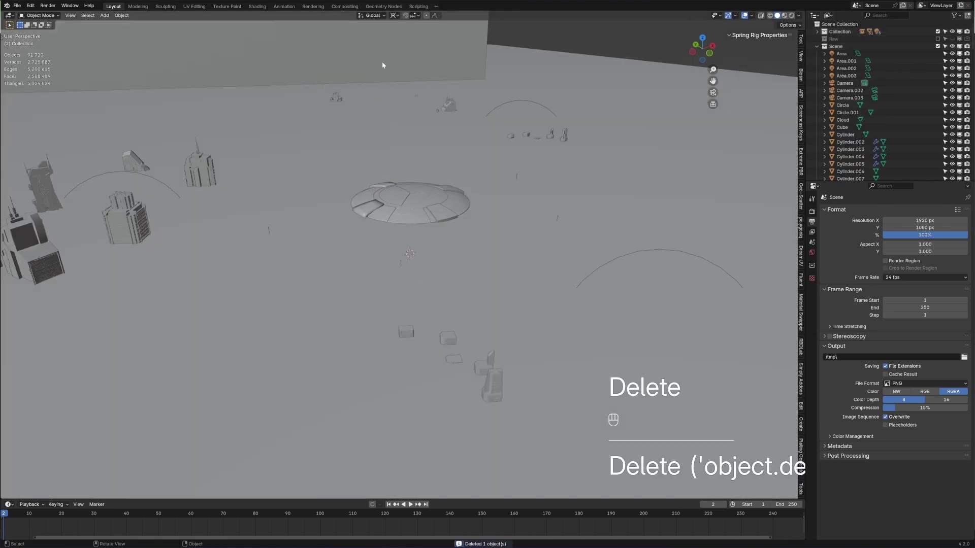
Step: Look through the scene camera and select it
key("KP_0")
left_click(590, 366)
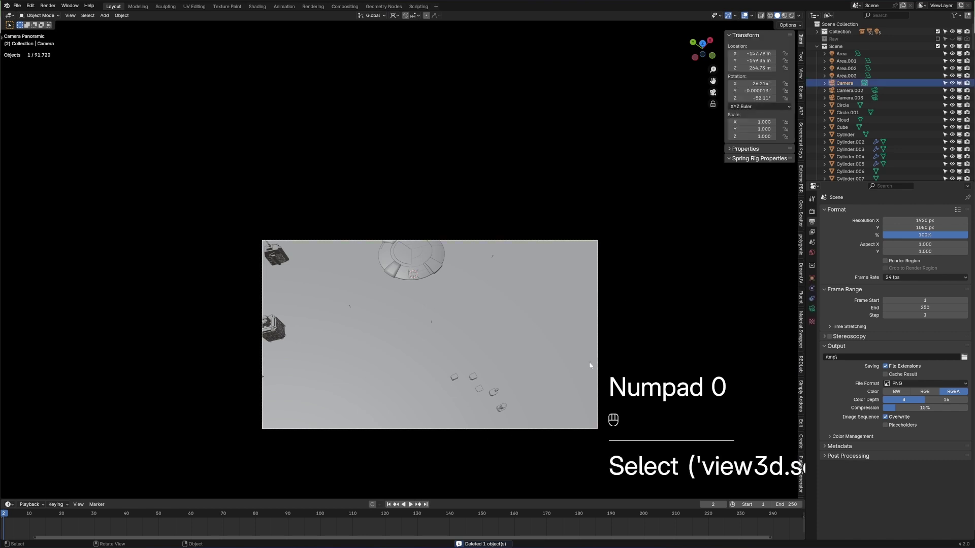
key("r")
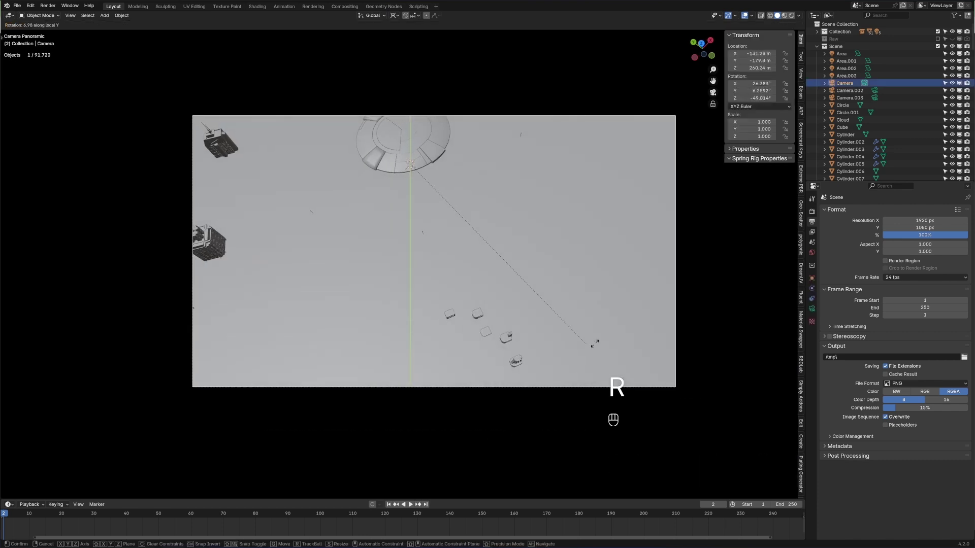
key("r")
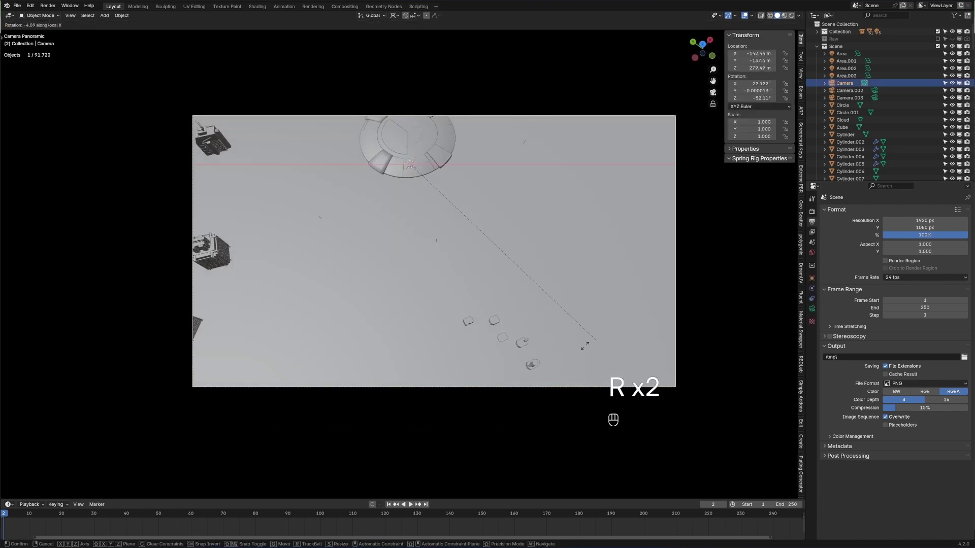
right_click(577, 349)
Step: Change the transform pivot point and rotate the camera about 11° around its local X axis to bring the round building into frame
left_click(394, 15)
left_click(412, 58)
key("r")
key("x")
key("x")
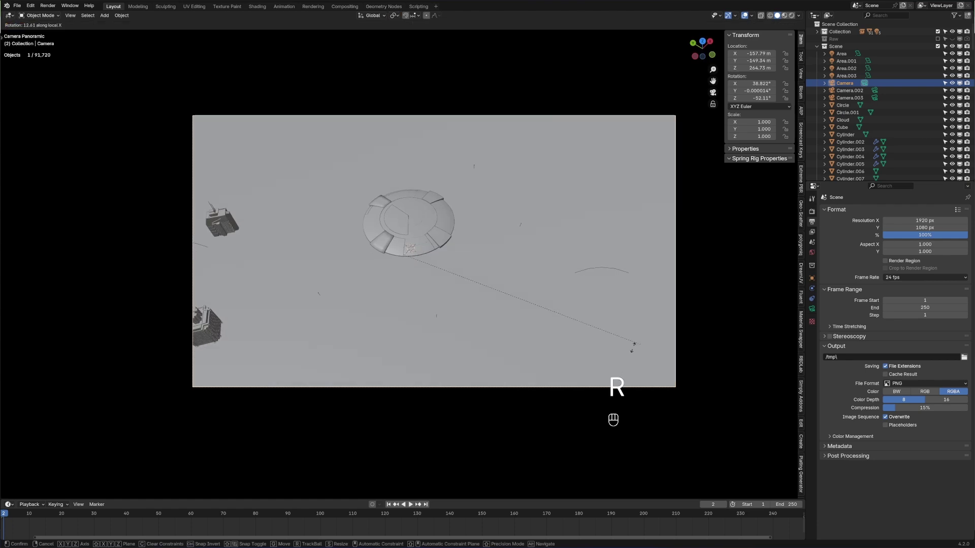
left_click(632, 349)
key("g")
right_click(625, 402)
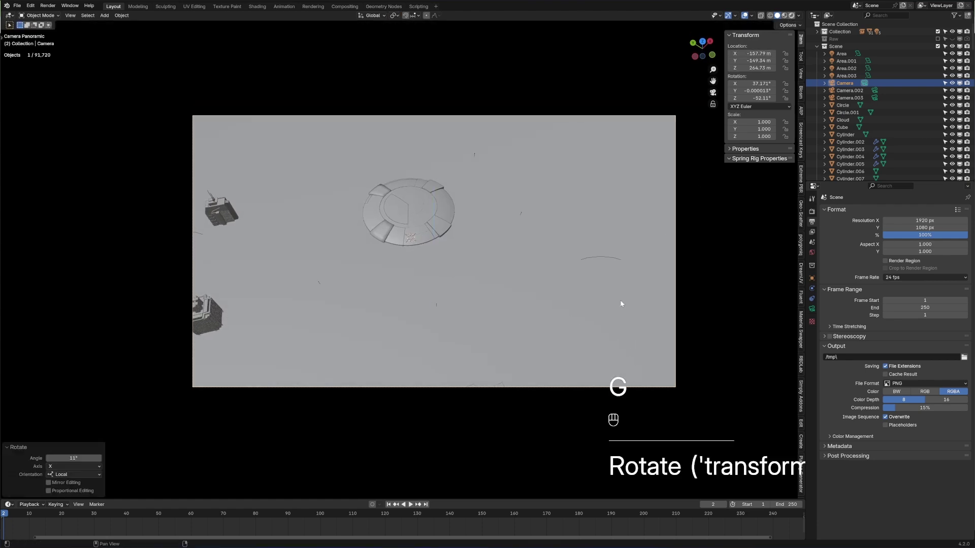
Step: Change the camera's lens type from Panoramic to Perspective
left_click(812, 309)
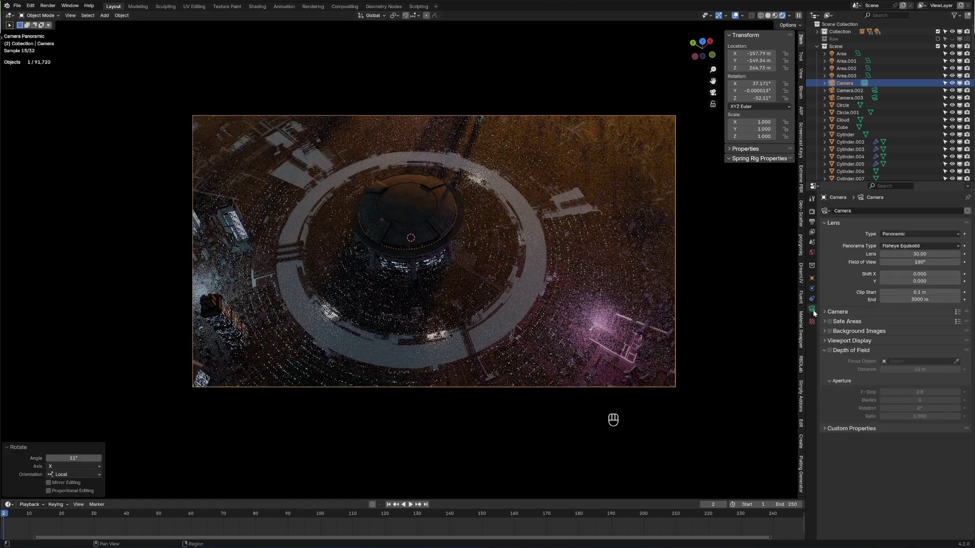
left_click(906, 234)
left_click(895, 242)
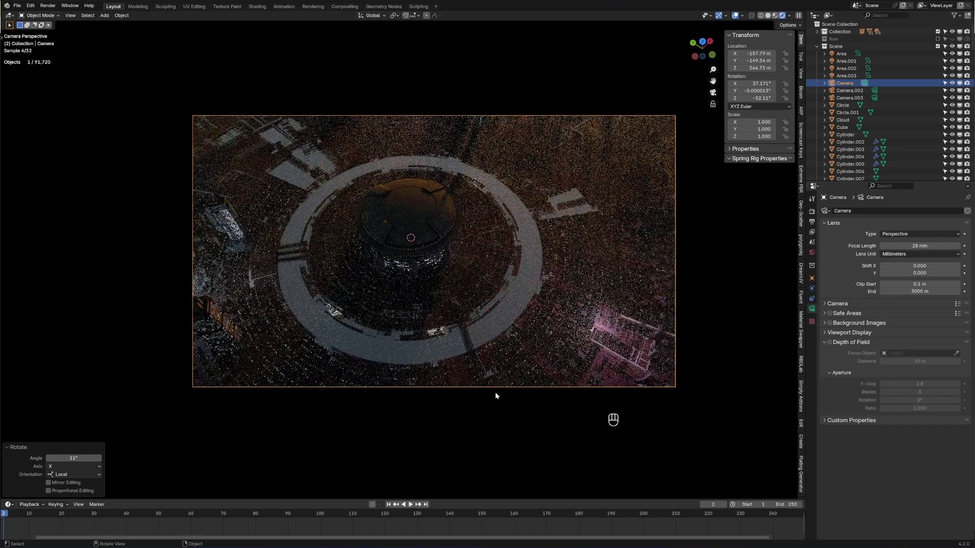
Step: Align the camera to a lower, more distant view of the round building and its surrounding city, and render the image
middle_click_drag(488, 370, 482, 271)
key("ctrl+alt+KP_0")
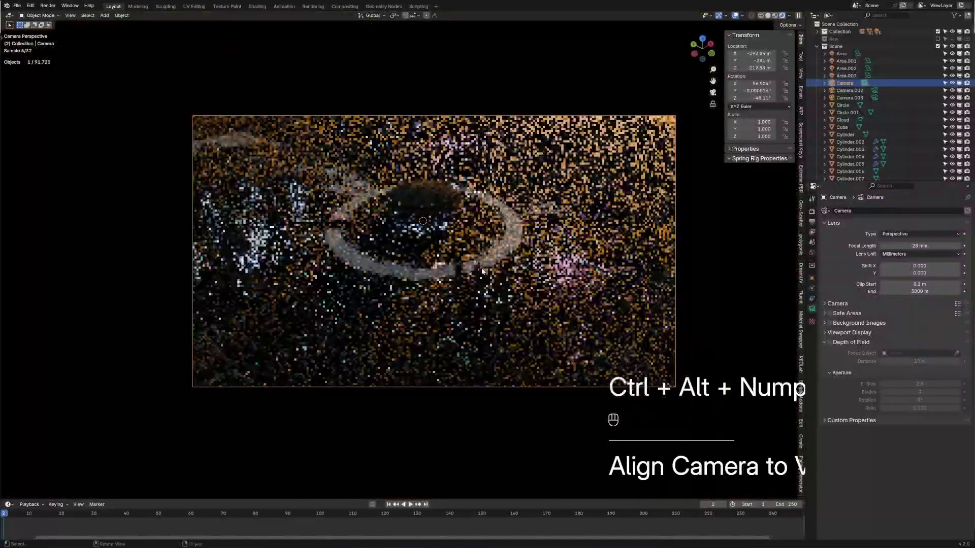
key("F12")
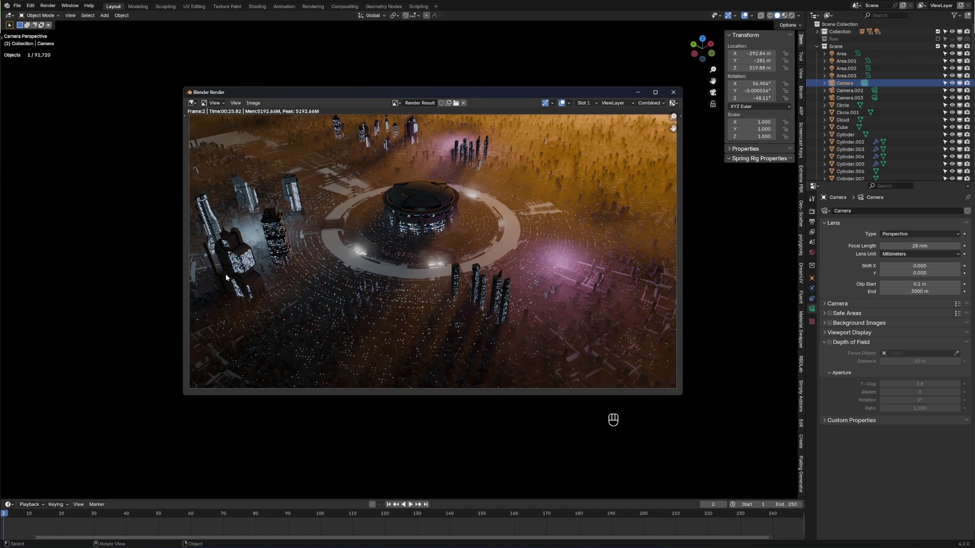
Step: Switch to the Shading workspace
left_click(256, 7)
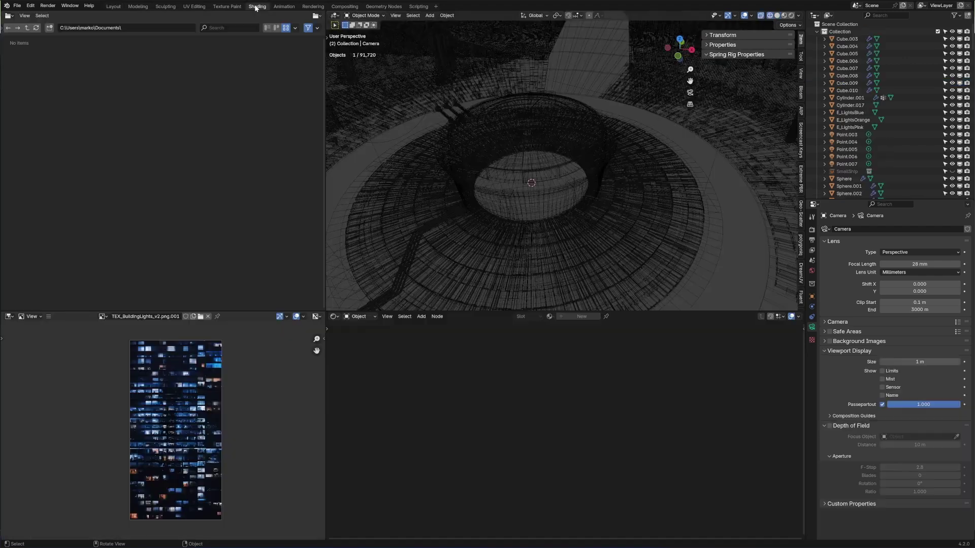